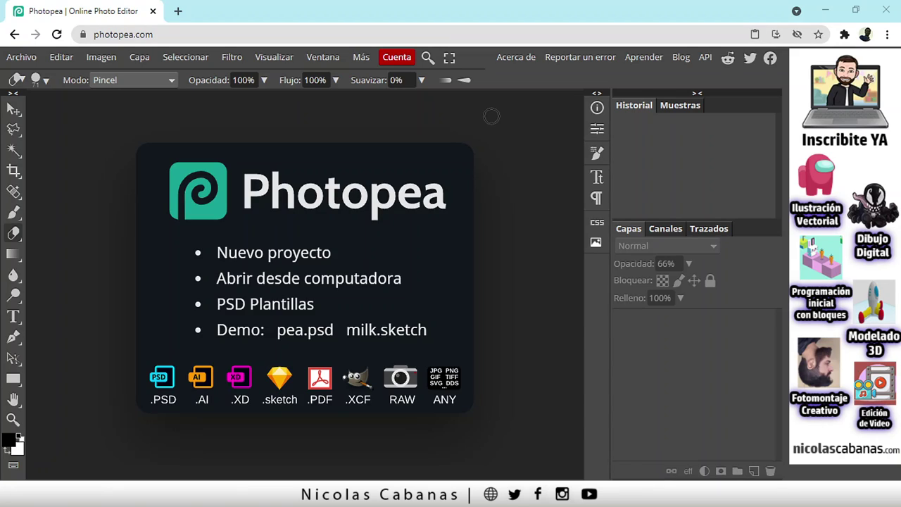
- Create a new 1080 × 1920 px project named "Sentado en la Galaxia" at 72 DPI with a white (Blanco) background
click(272, 252)
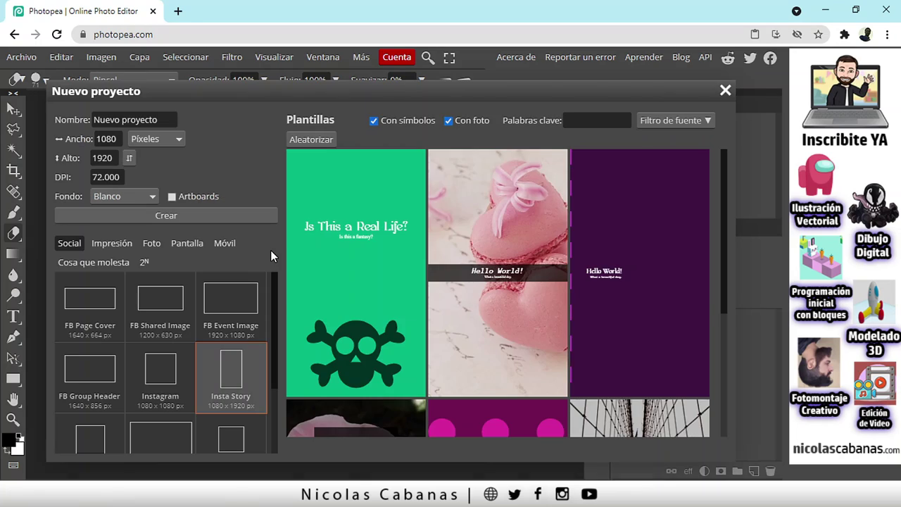
scroll(273, 320, down, 1)
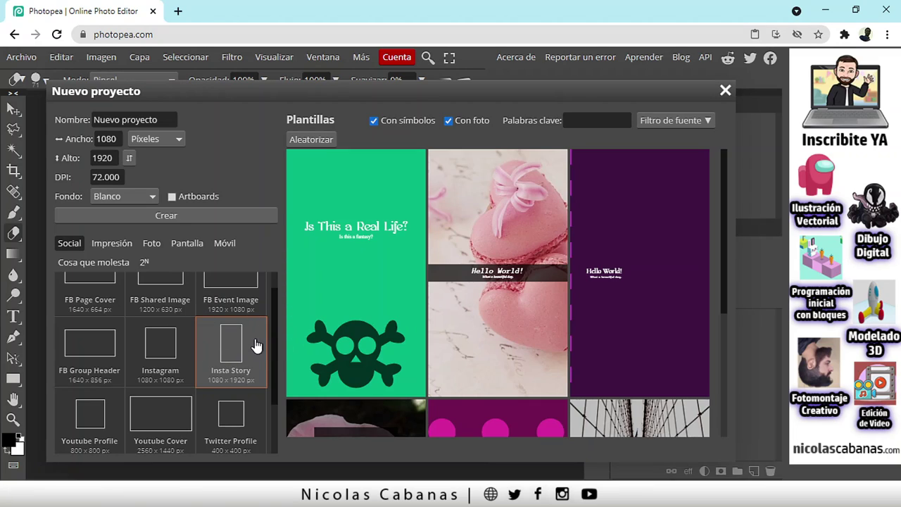
click(154, 120)
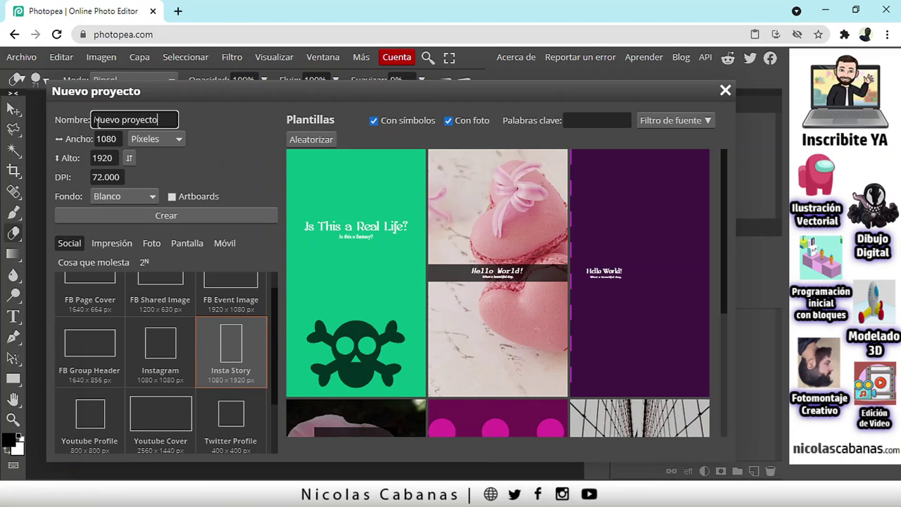
drag(159, 119, 77, 135)
text(Sent)
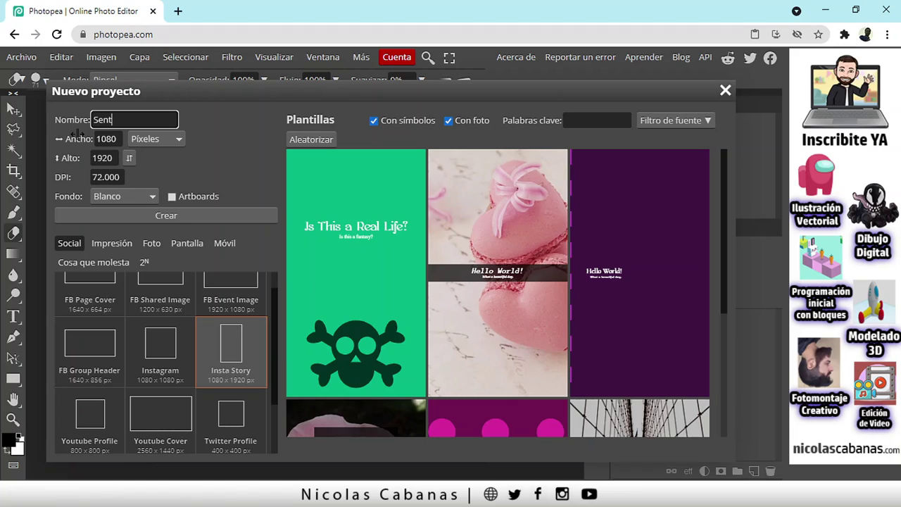
text(ado en la Galaxia)
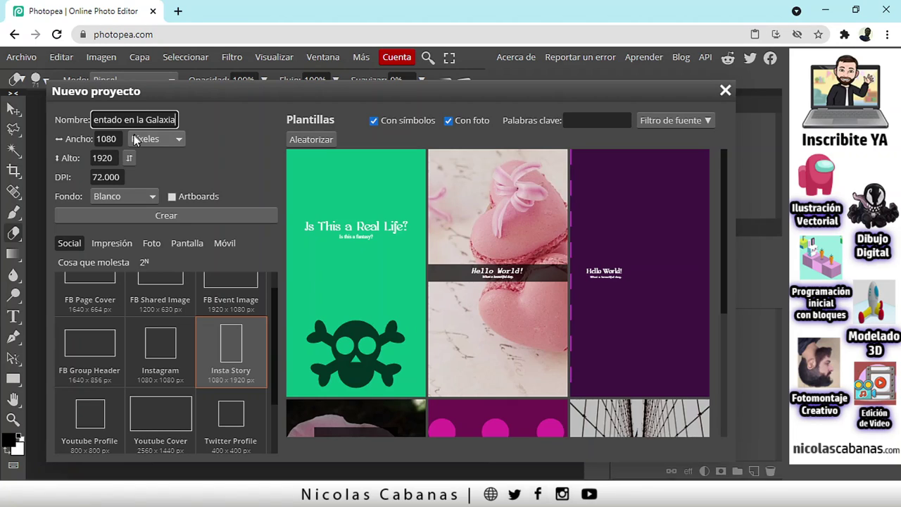
click(117, 139)
click(110, 157)
click(106, 177)
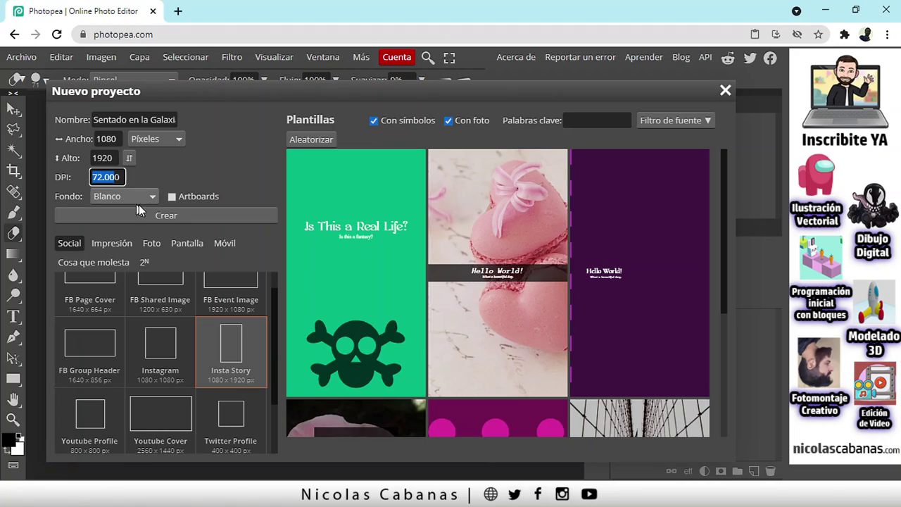
click(184, 217)
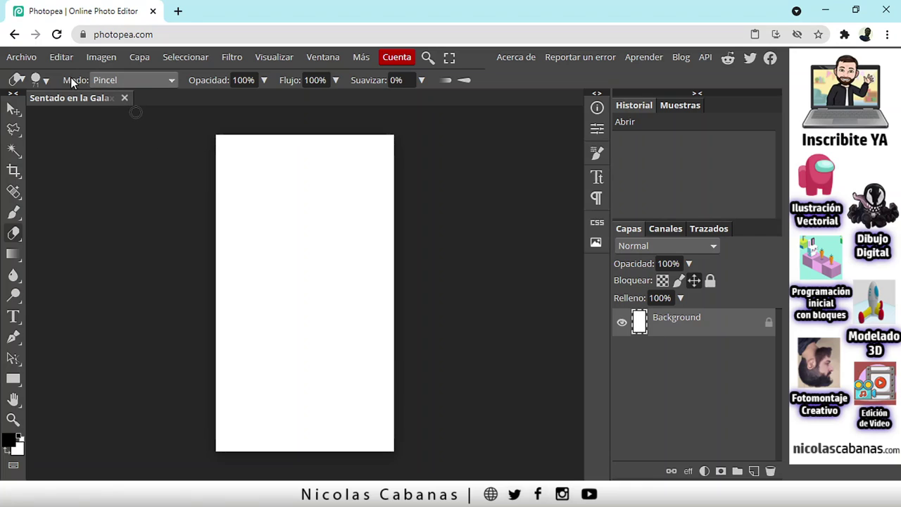
- Place the image galaxia.jpg from the Proyectos Photopea folder into the document as a new layer
click(21, 57)
click(59, 119)
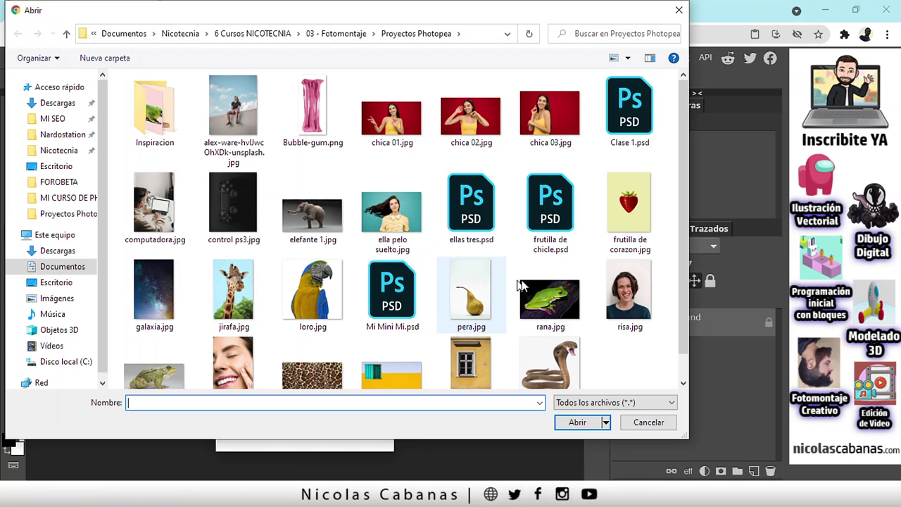
scroll(437, 209, down, 1)
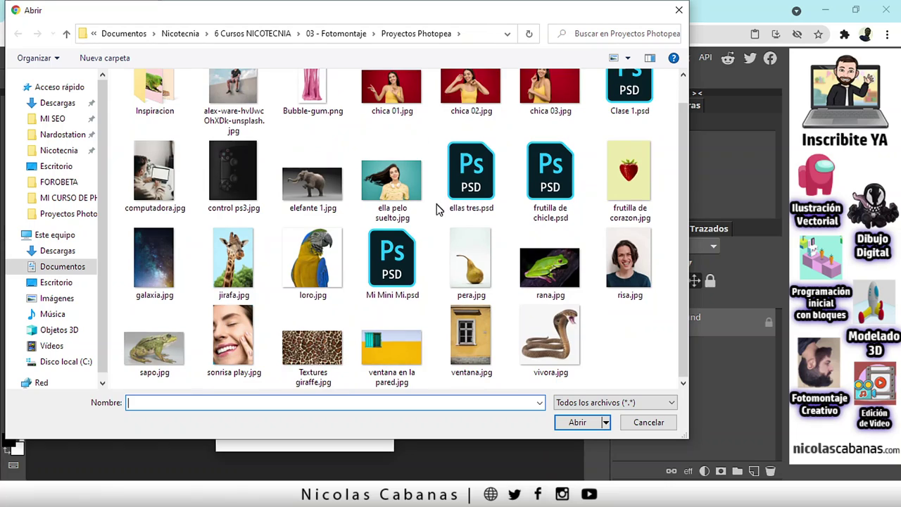
scroll(398, 241, up, 1)
scroll(338, 268, down, 1)
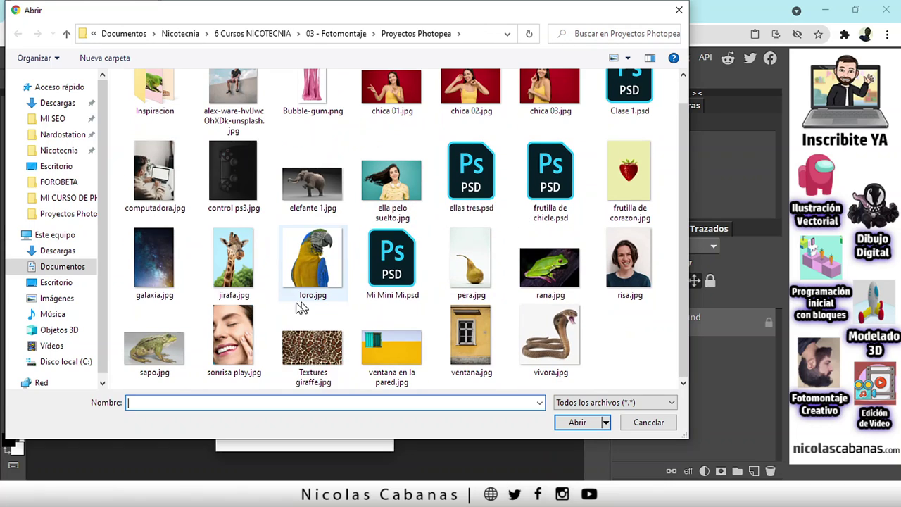
click(140, 267)
click(577, 423)
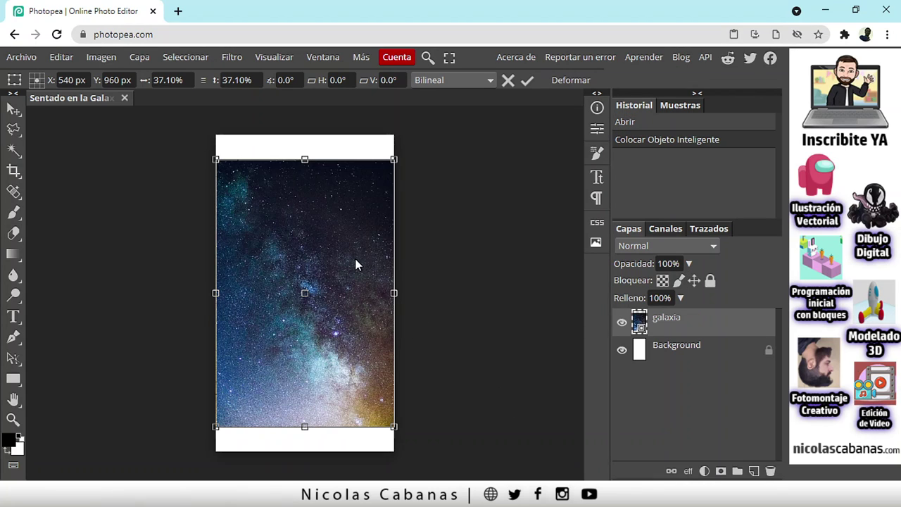
- Enlarge the galaxy image to about 45.9%, centre it at 540, 960 px to cover the canvas, and fully lock its layer
drag(355, 265, 344, 228)
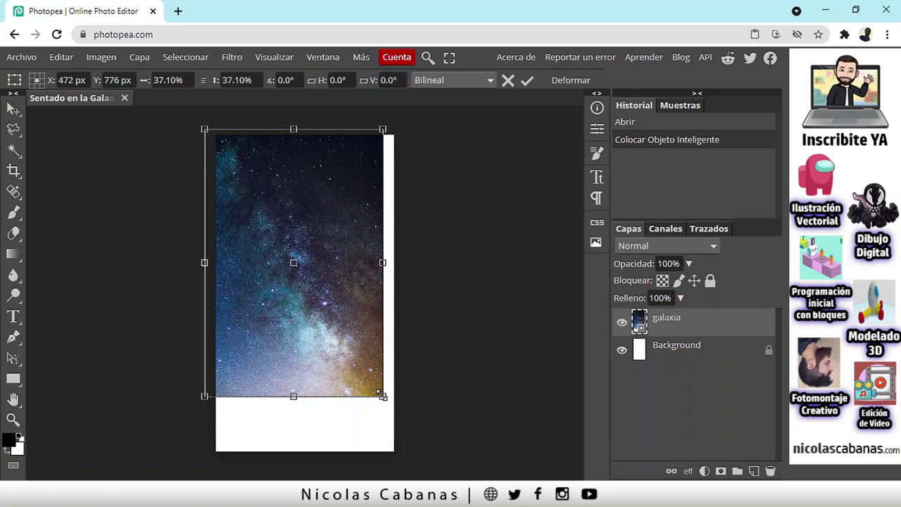
drag(382, 396, 425, 457)
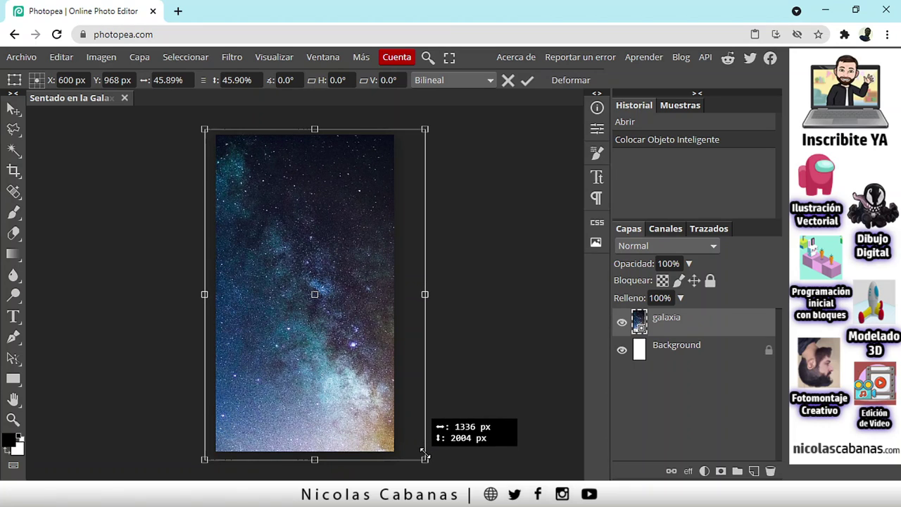
drag(382, 404, 367, 401)
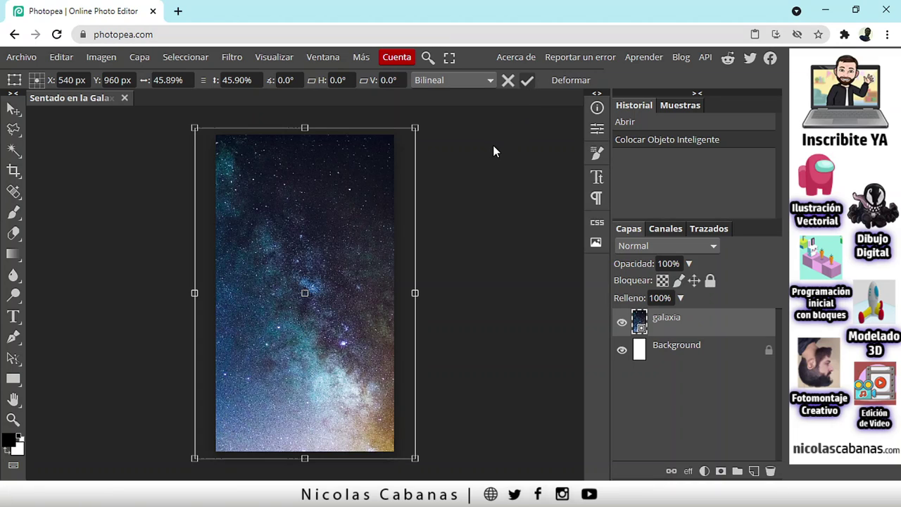
key(Return)
key(e)
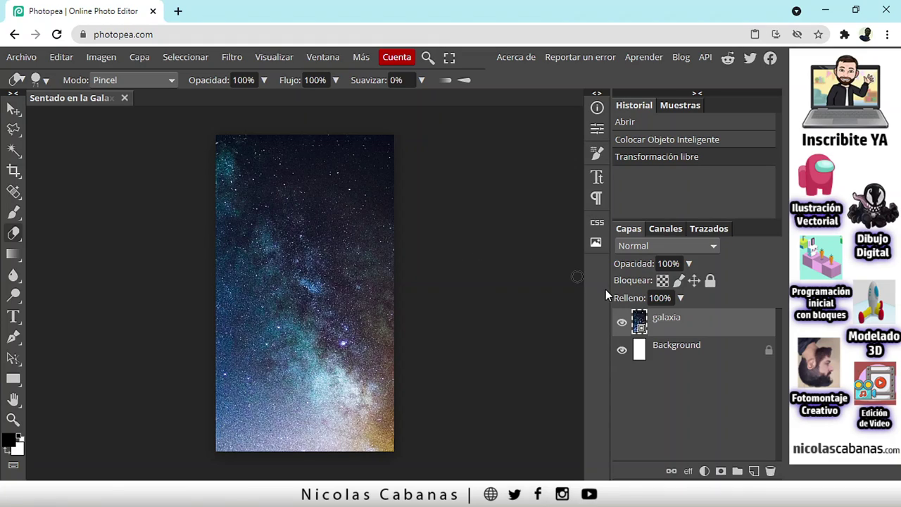
click(711, 282)
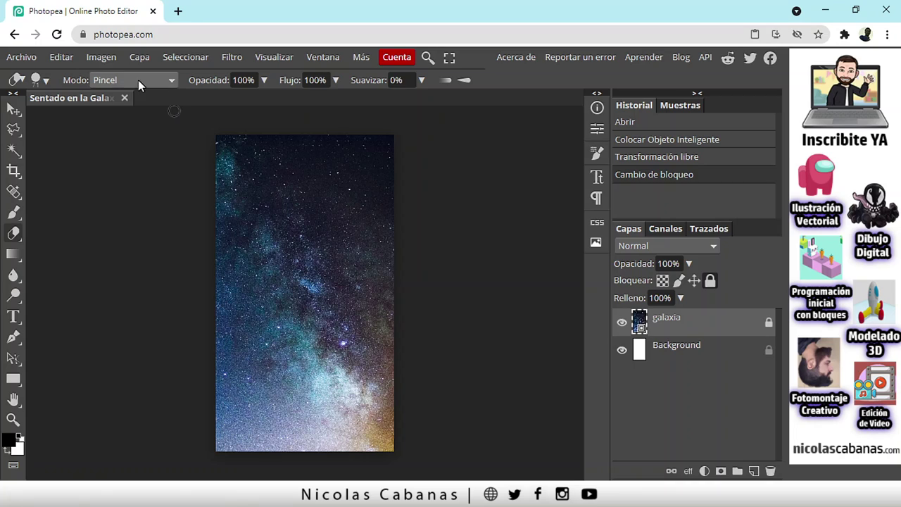
- Place the image ventana.jpg from the Proyectos Photopea folder above the galaxy layer at its default size
click(30, 61)
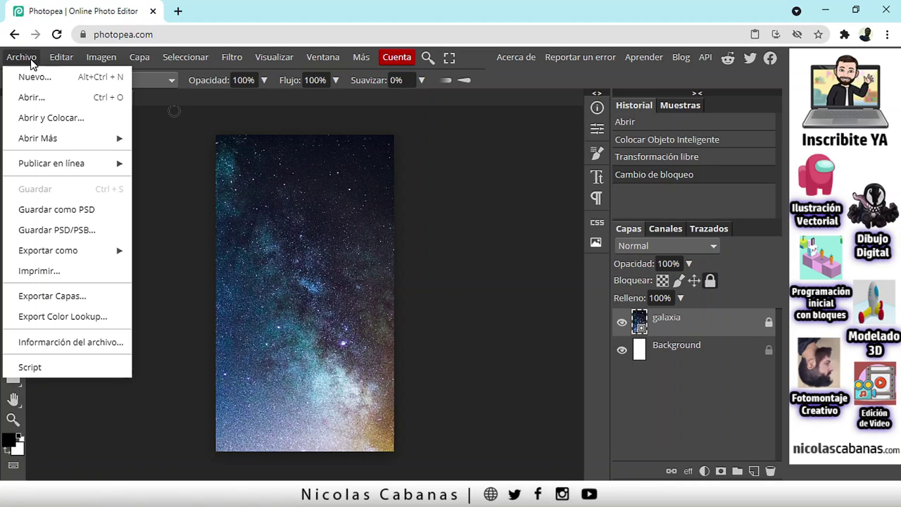
click(44, 118)
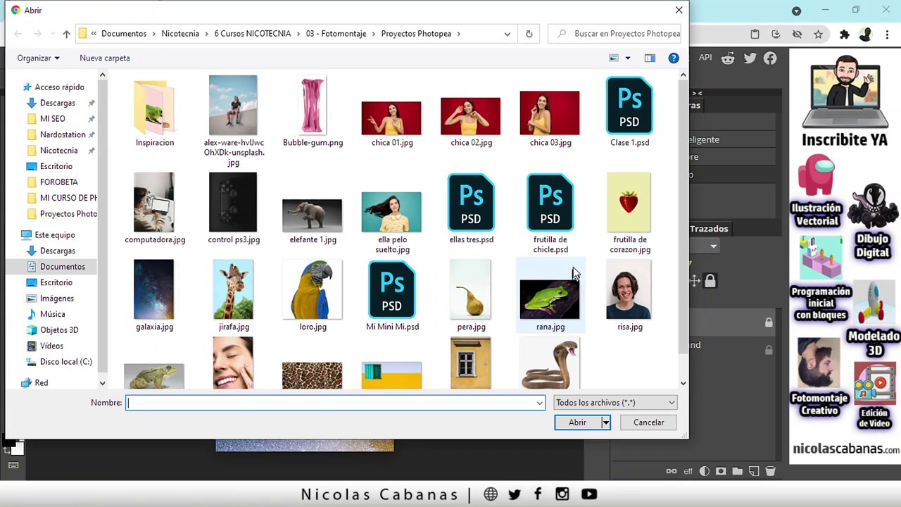
click(488, 360)
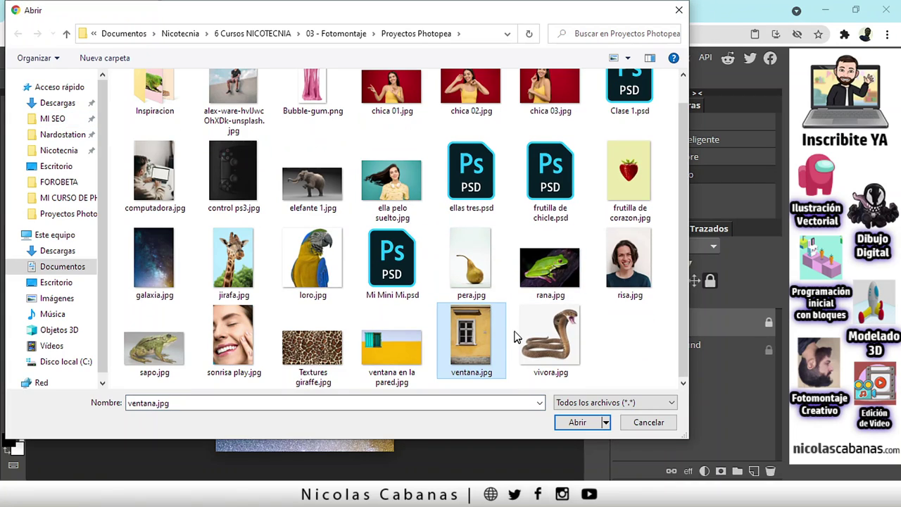
click(582, 425)
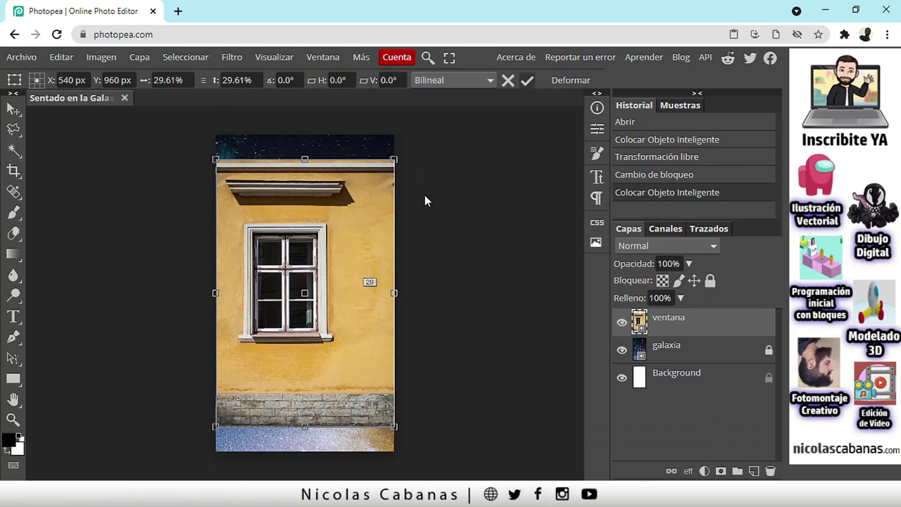
key(e)
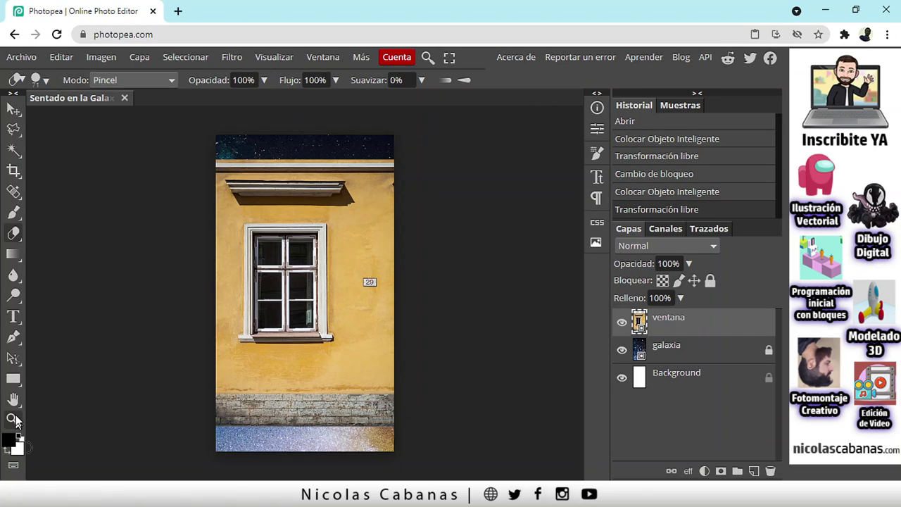
- Try to outline the window frame with the polygonal lasso and discard the unfinished outline
click(12, 419)
drag(242, 275, 277, 272)
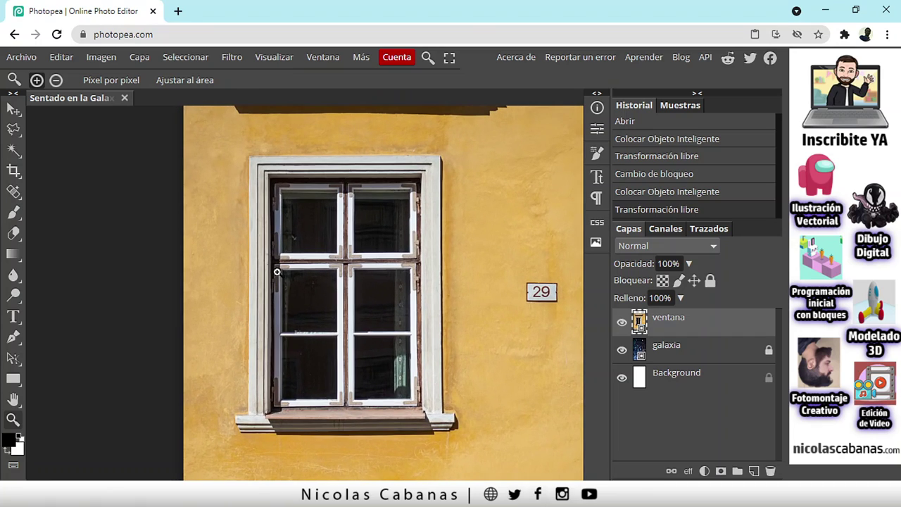
drag(328, 406, 356, 402)
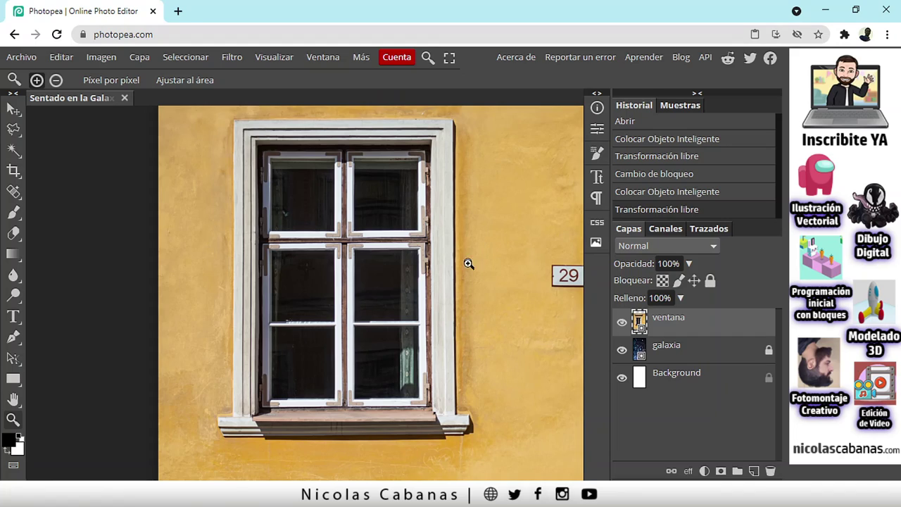
scroll(474, 272, up, 1)
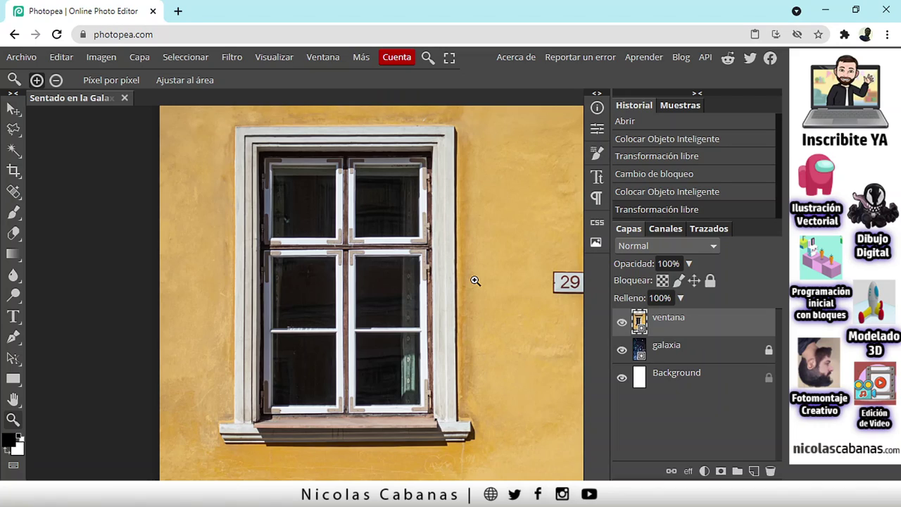
right_click(16, 130)
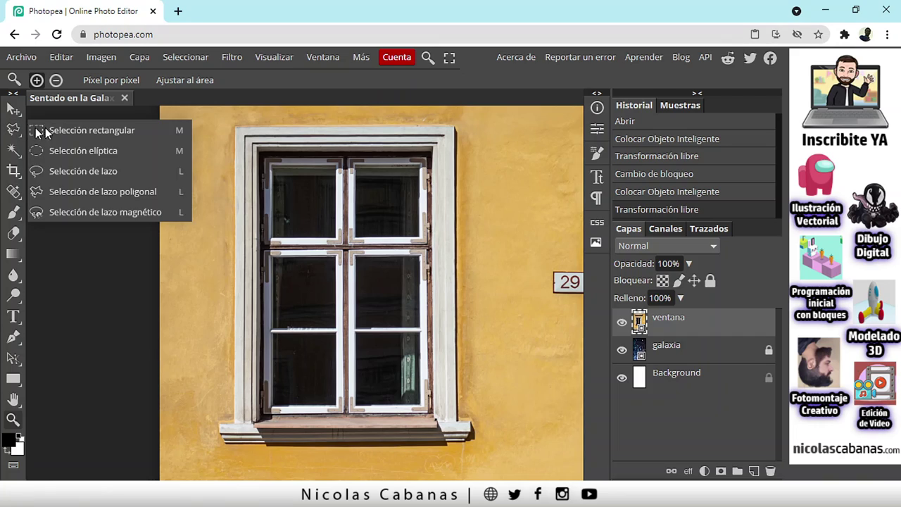
click(135, 194)
click(231, 130)
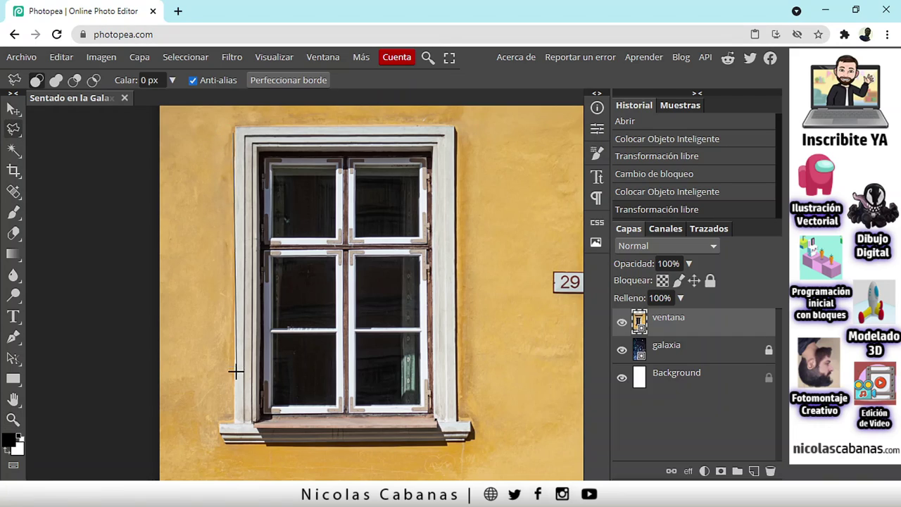
click(217, 417)
click(221, 443)
click(370, 444)
click(491, 377)
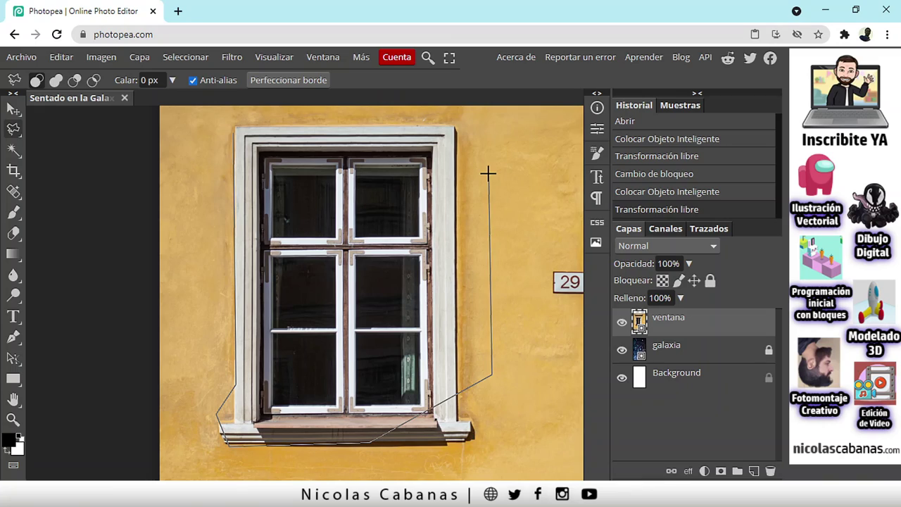
click(478, 154)
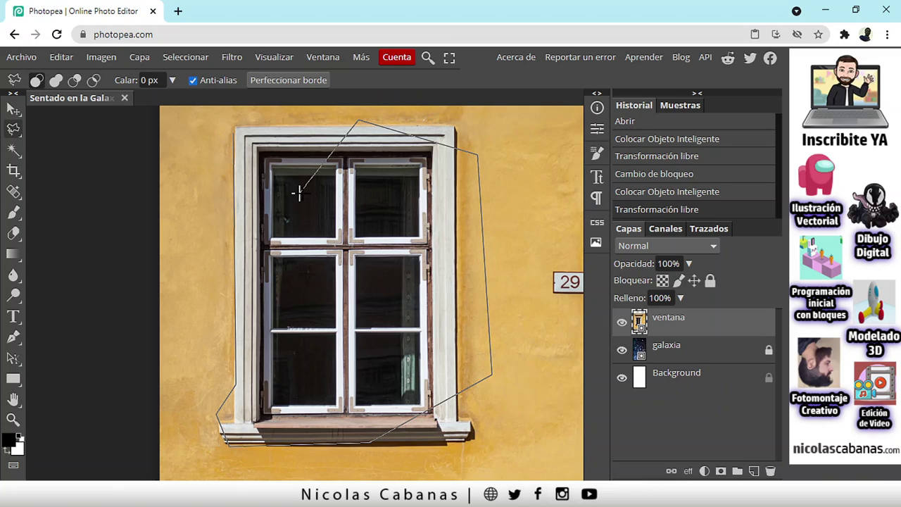
click(358, 121)
key(Escape)
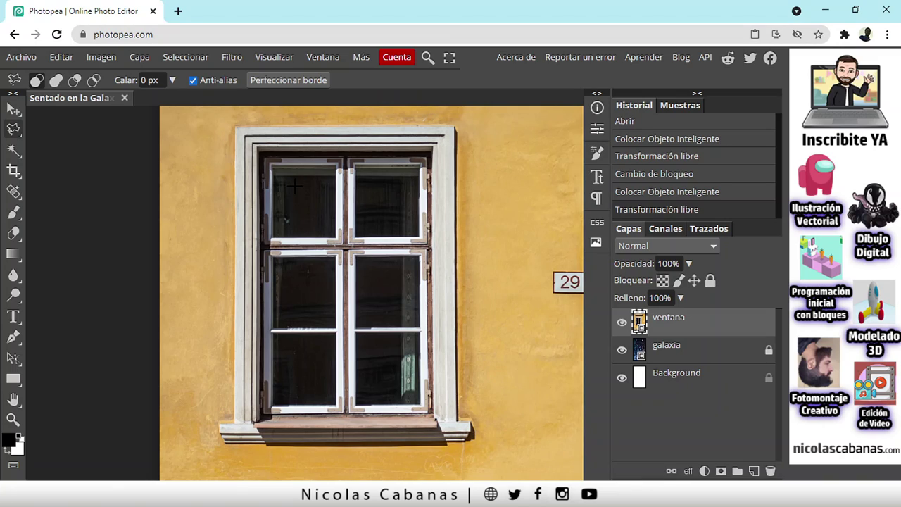
- Try rectangular selections around the window frame and its sill, and clear the selection
right_click(14, 131)
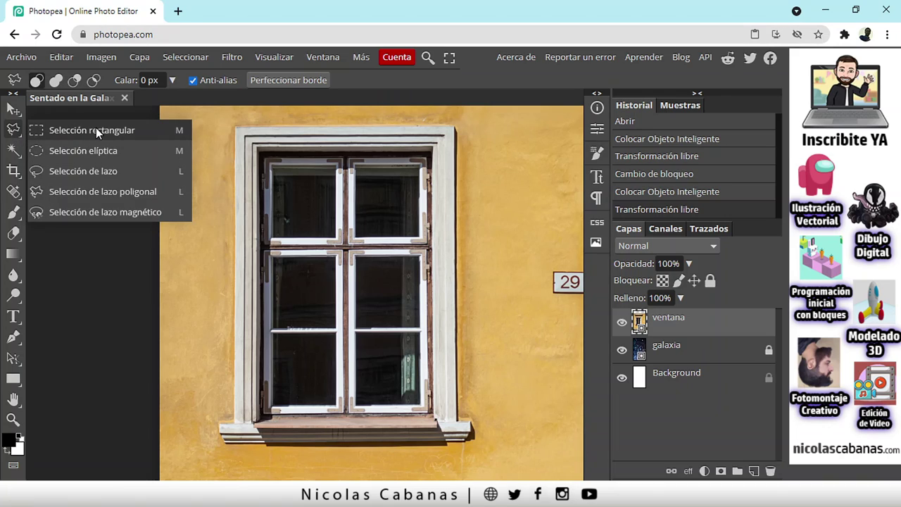
click(96, 130)
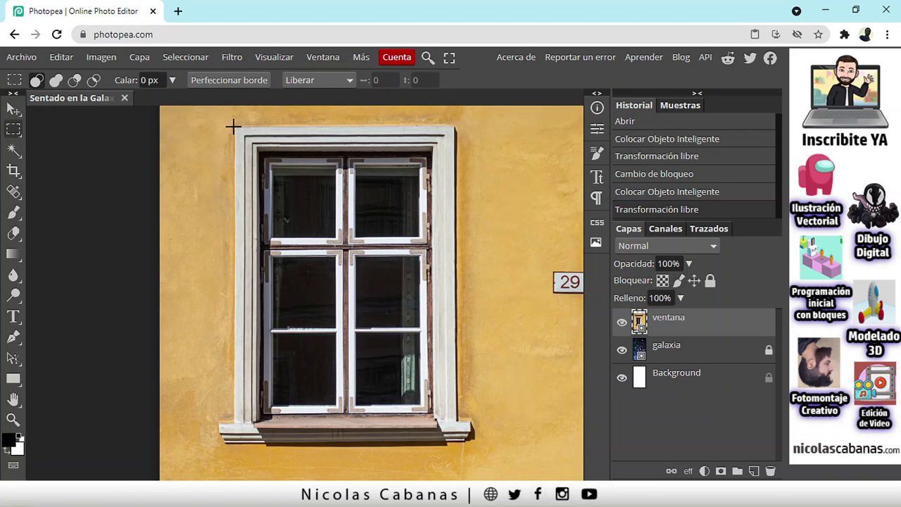
drag(234, 127, 456, 422)
drag(219, 422, 474, 439)
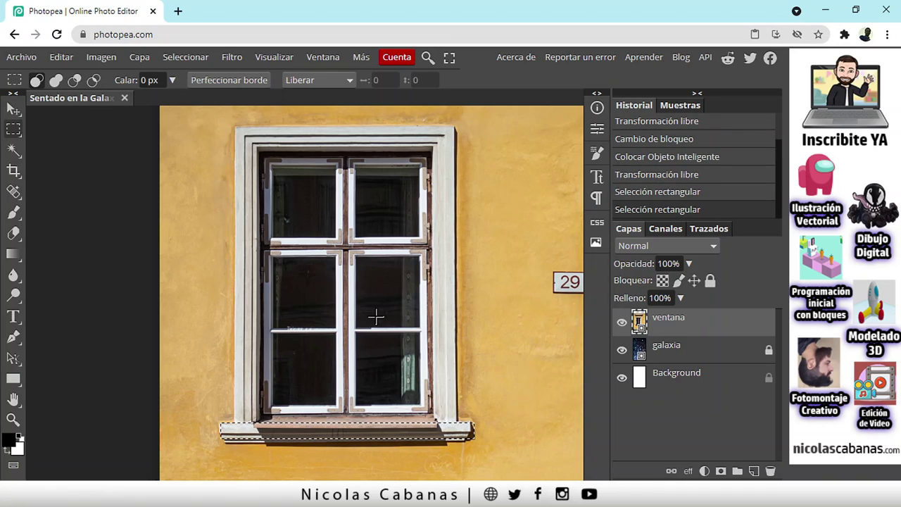
click(193, 161)
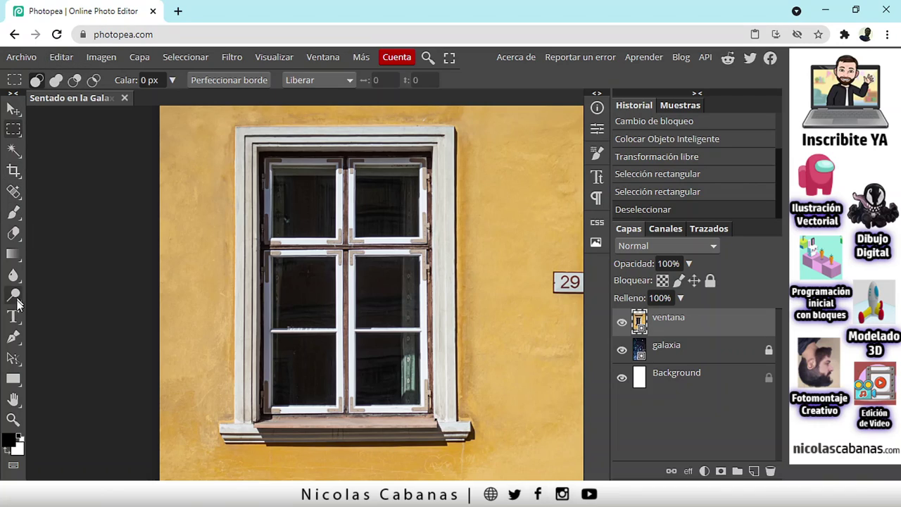
right_click(13, 337)
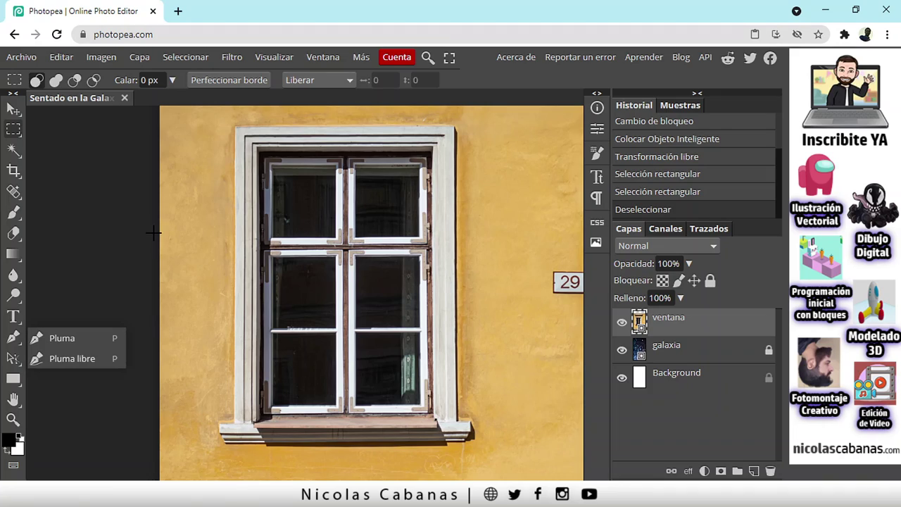
right_click(13, 133)
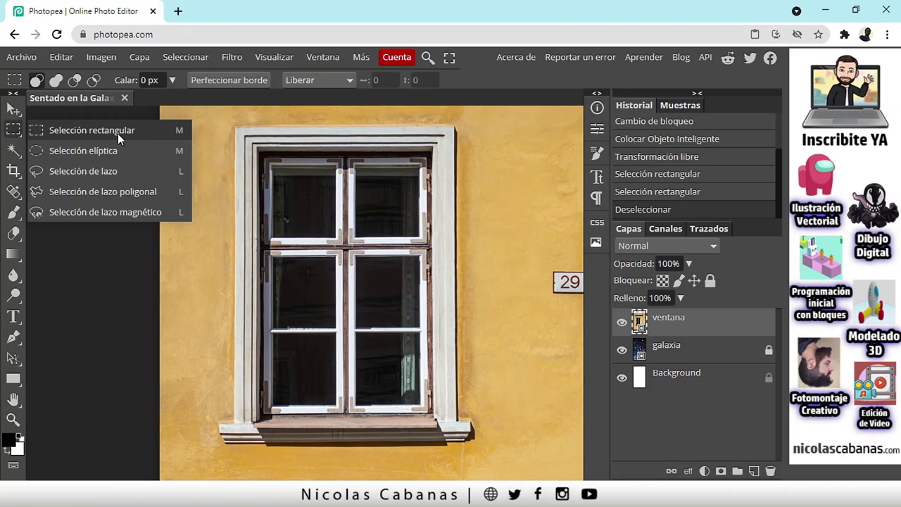
- Make a new rectangular selection around the window, from the frame's upper-left corner down to the underside of the sill
click(118, 133)
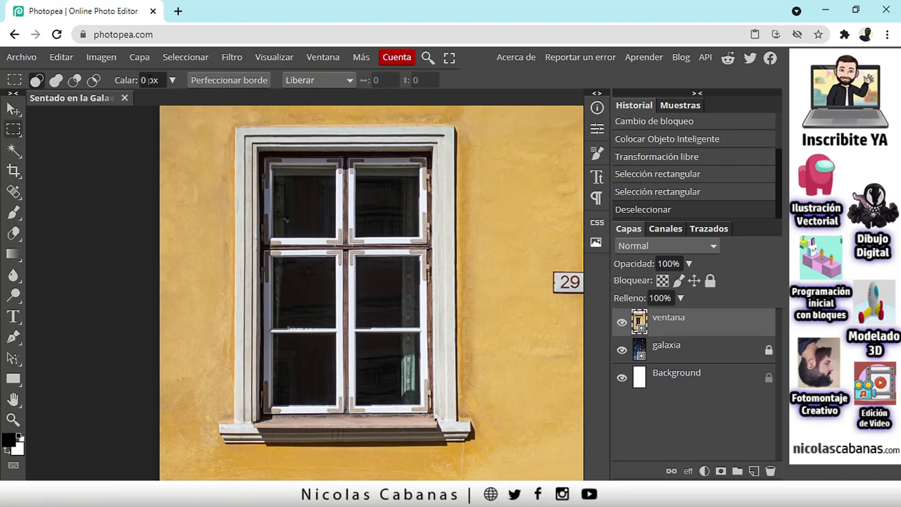
click(75, 79)
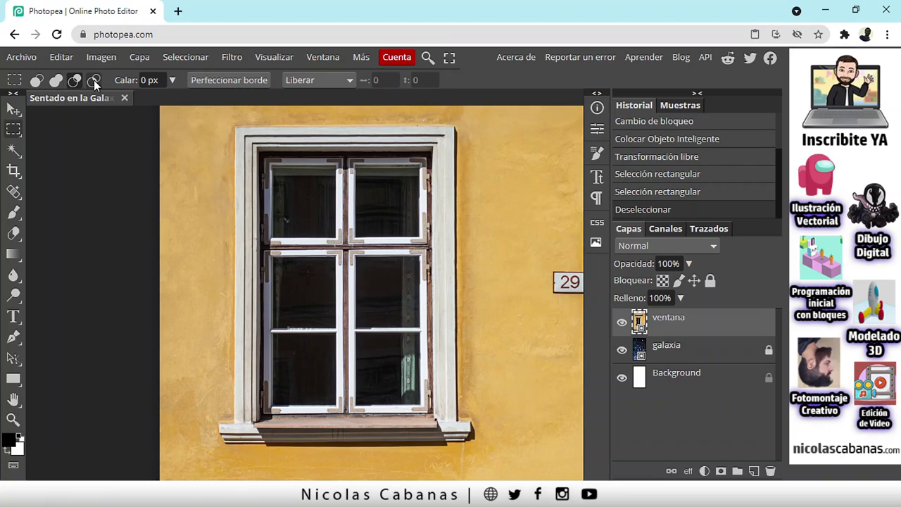
click(36, 81)
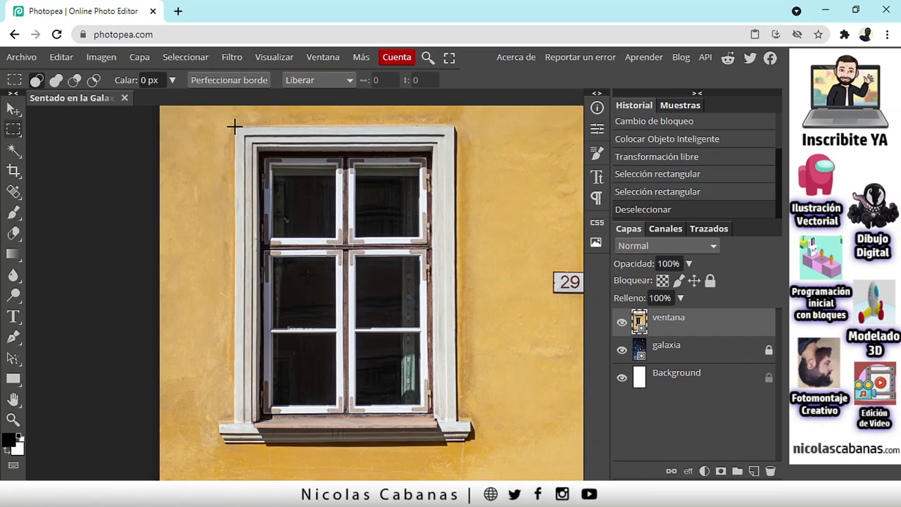
drag(235, 126, 457, 456)
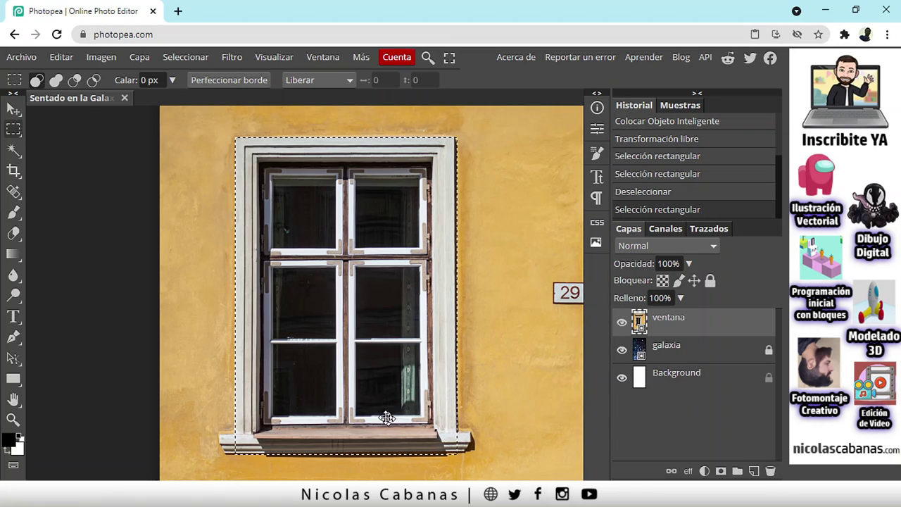
- Examine how closely the rectangular selection follows the window frame's sides, its upper corner and the sill
scroll(374, 331, down, 3)
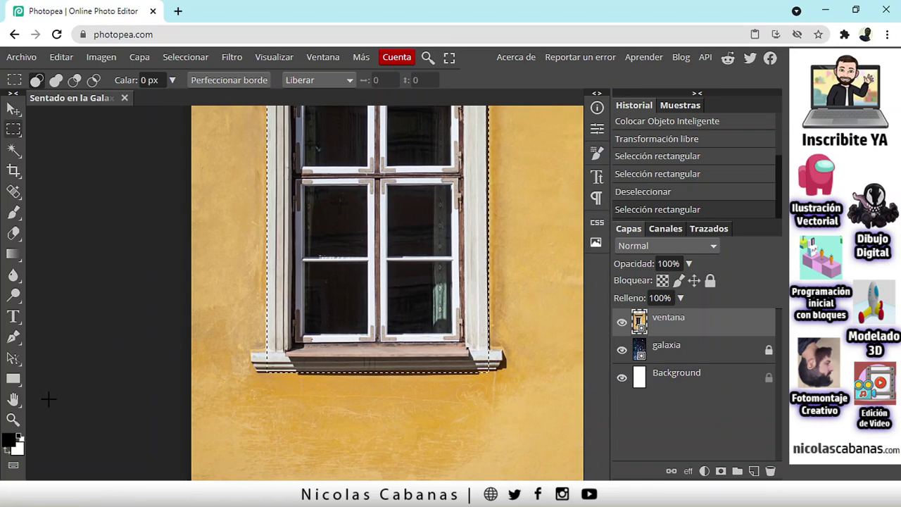
click(13, 420)
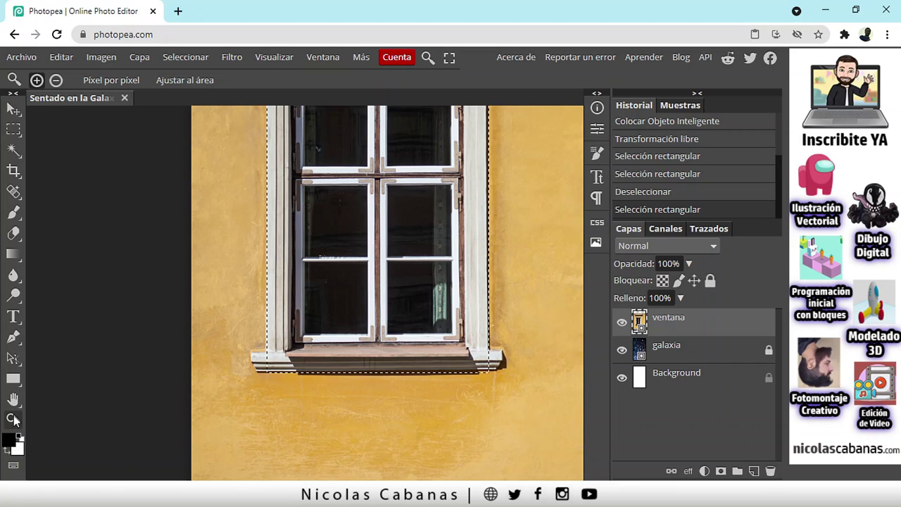
click(386, 343)
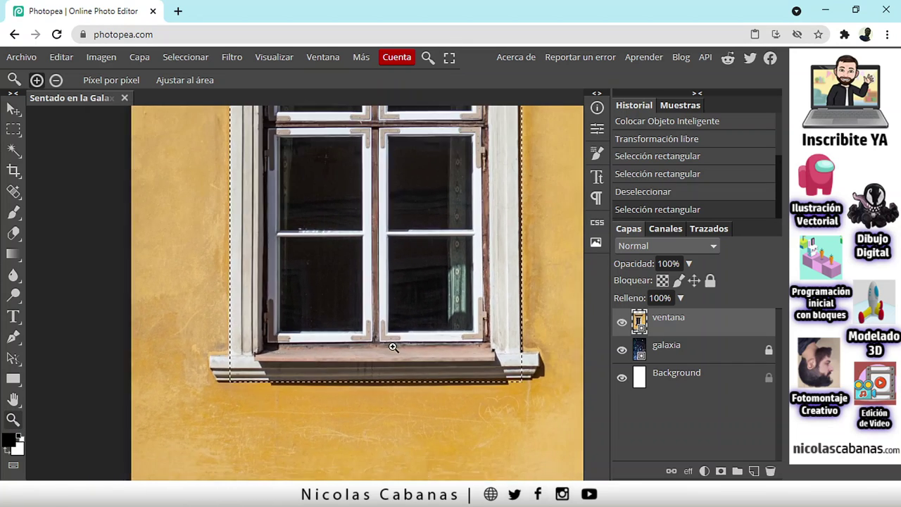
scroll(393, 346, up, 3)
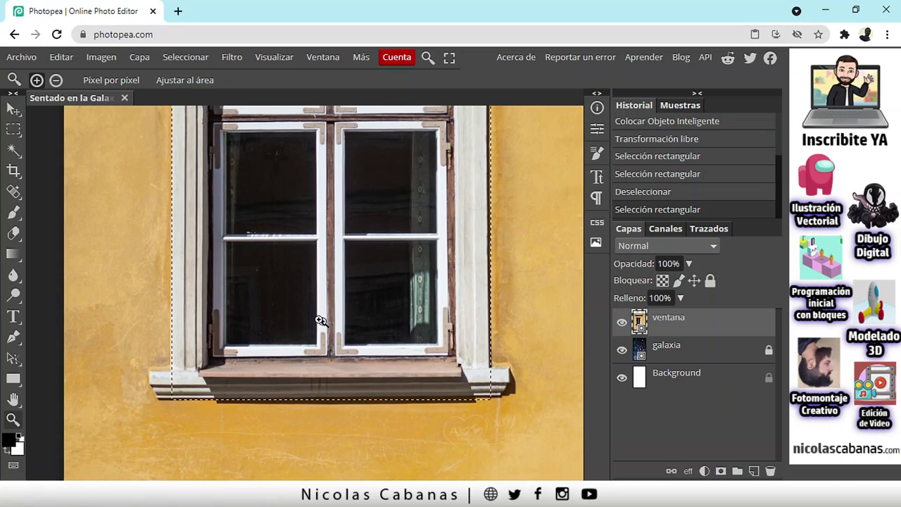
click(14, 129)
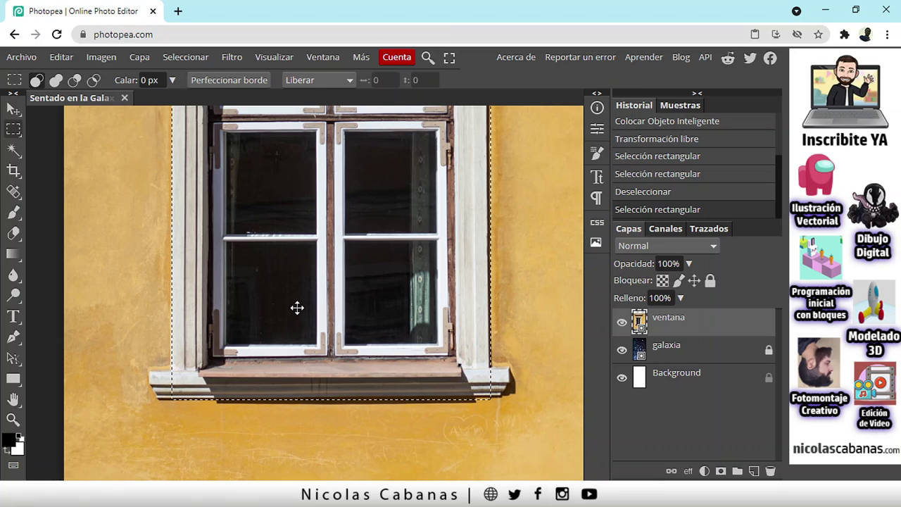
key(alt)
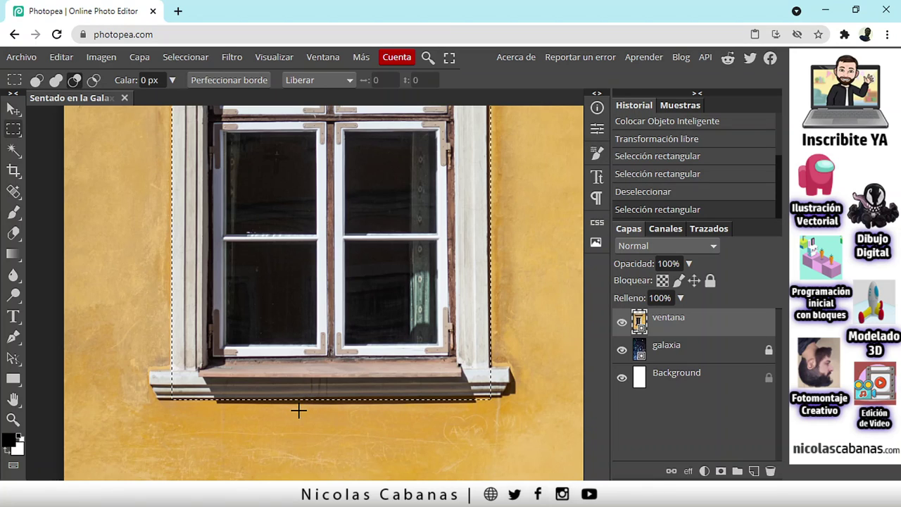
scroll(307, 402, up, 5)
scroll(317, 400, down, 5)
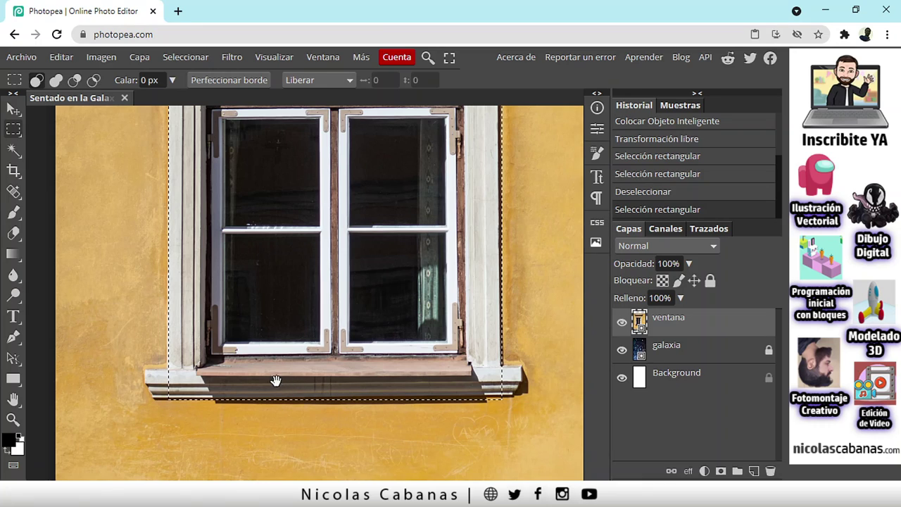
drag(276, 378, 243, 381)
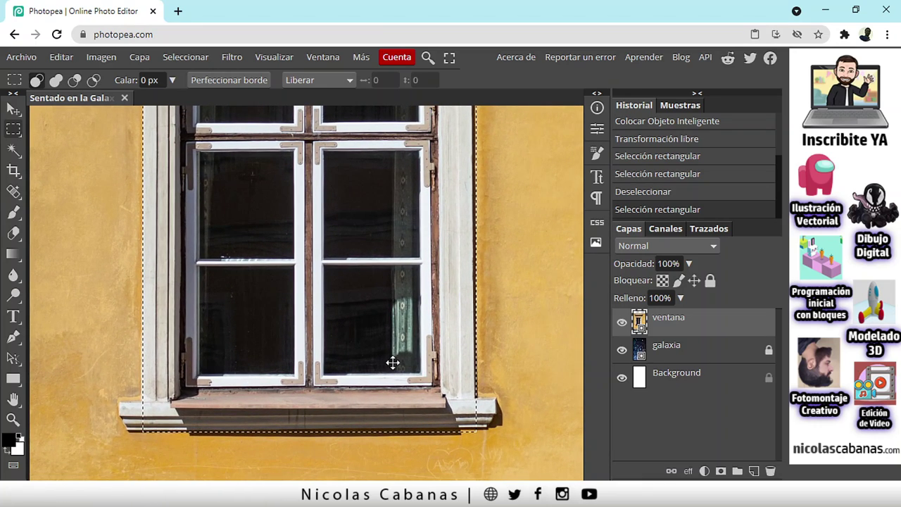
scroll(485, 391, up, 5)
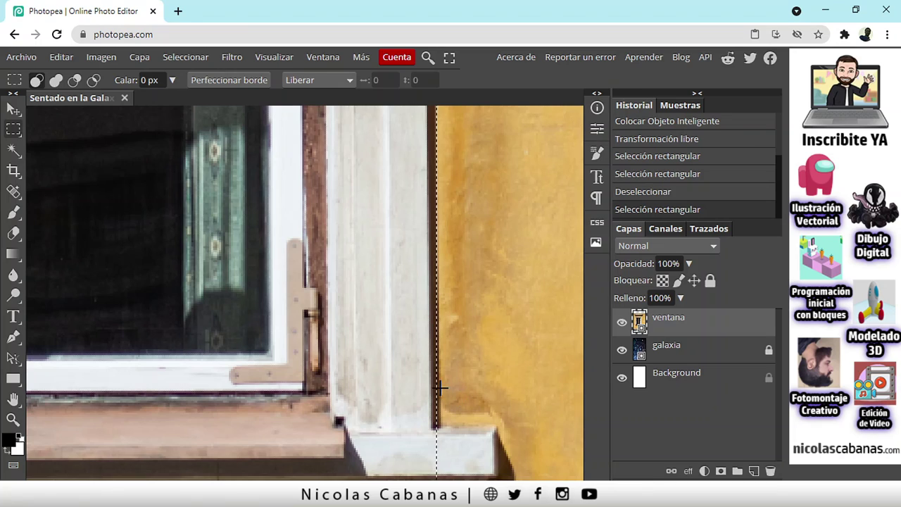
scroll(458, 397, down, 2)
drag(203, 388, 443, 376)
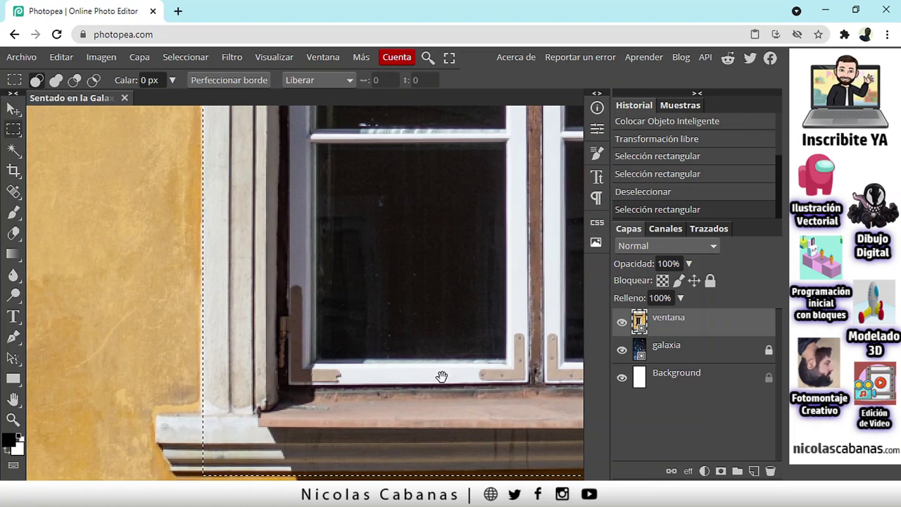
scroll(207, 405, up, 2)
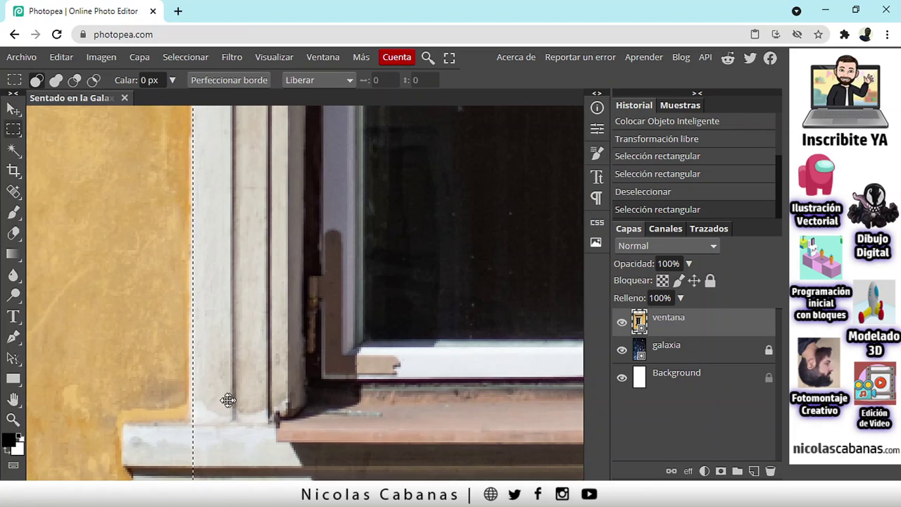
scroll(223, 398, down, 1)
scroll(244, 389, down, 2)
scroll(334, 416, up, 3)
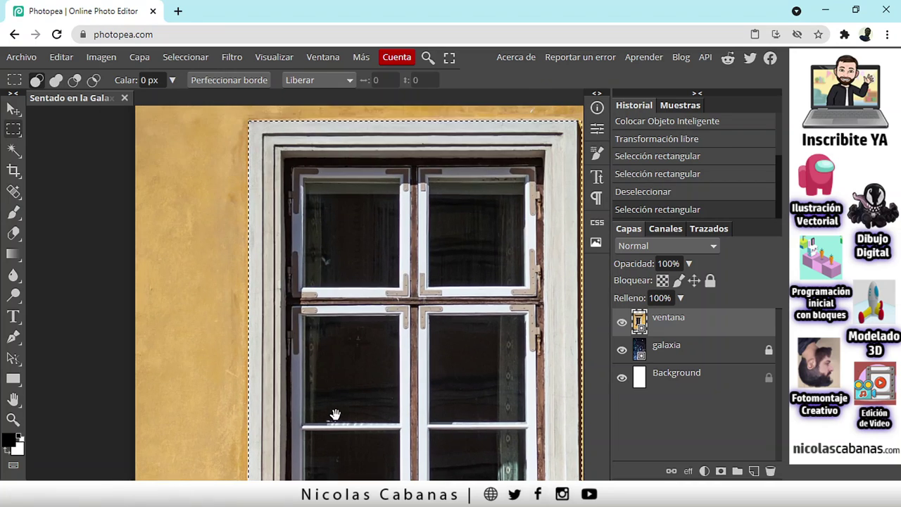
scroll(264, 194, down, 1)
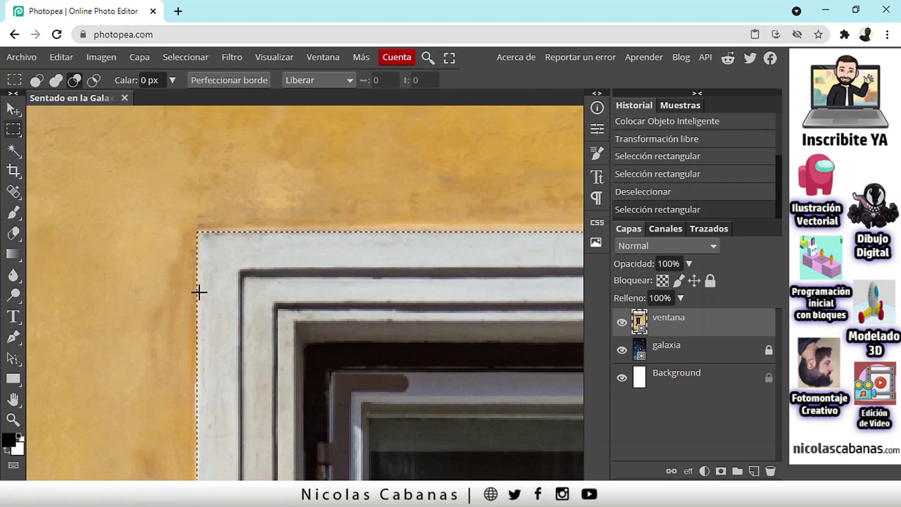
scroll(221, 318, down, 3)
scroll(230, 365, up, 5)
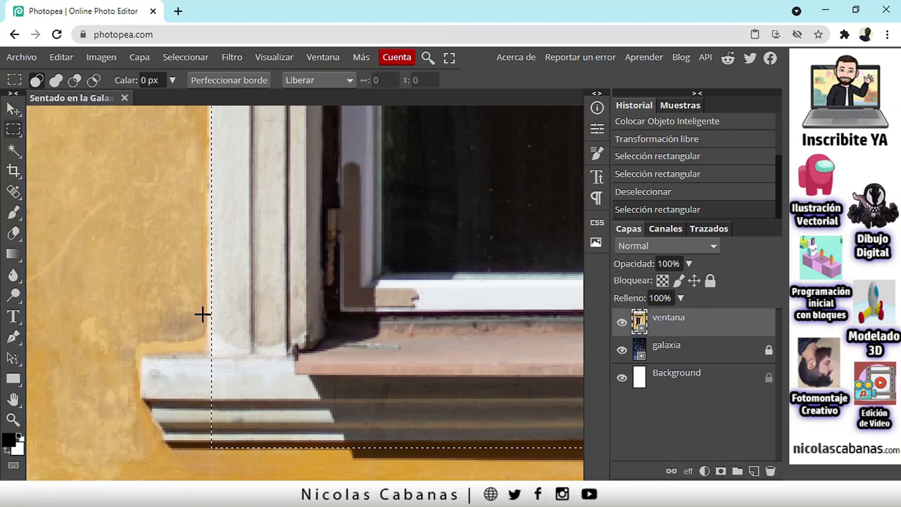
scroll(234, 229, down, 1)
scroll(234, 229, down, 1)
drag(233, 197, 233, 303)
drag(195, 401, 195, 188)
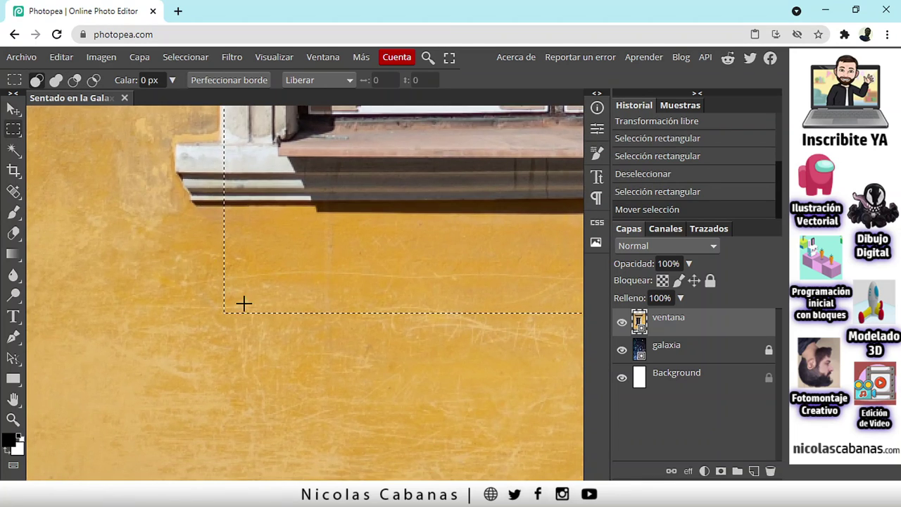
scroll(298, 246, down, 1)
drag(298, 245, 195, 346)
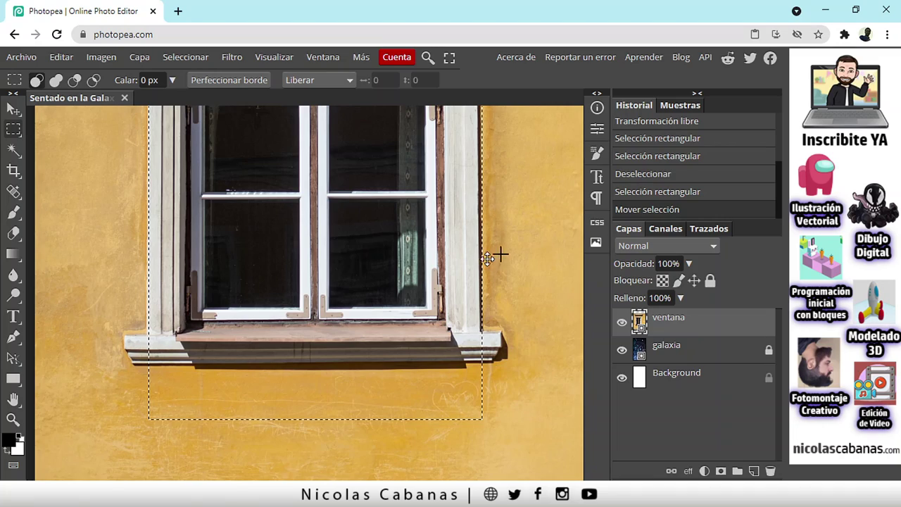
click(649, 191)
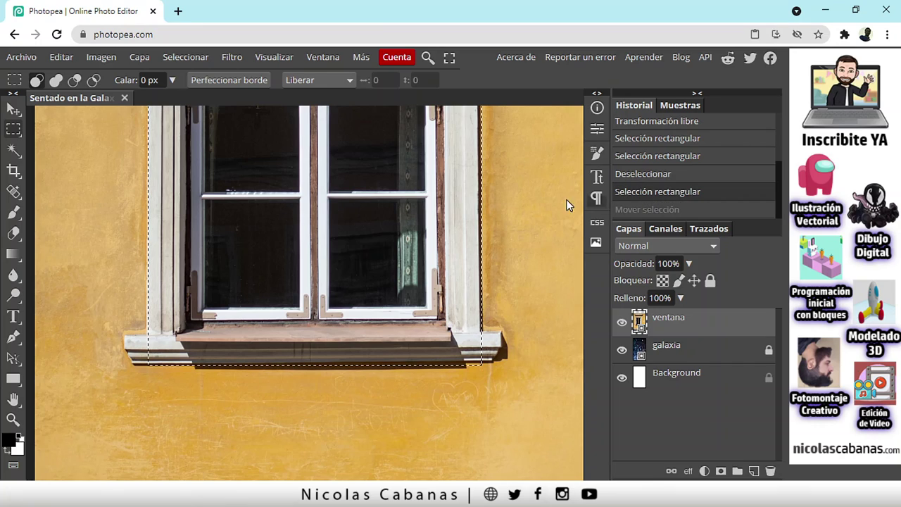
- Add a rectangle spanning the full width of the projecting sill to the window selection
drag(233, 200, 239, 306)
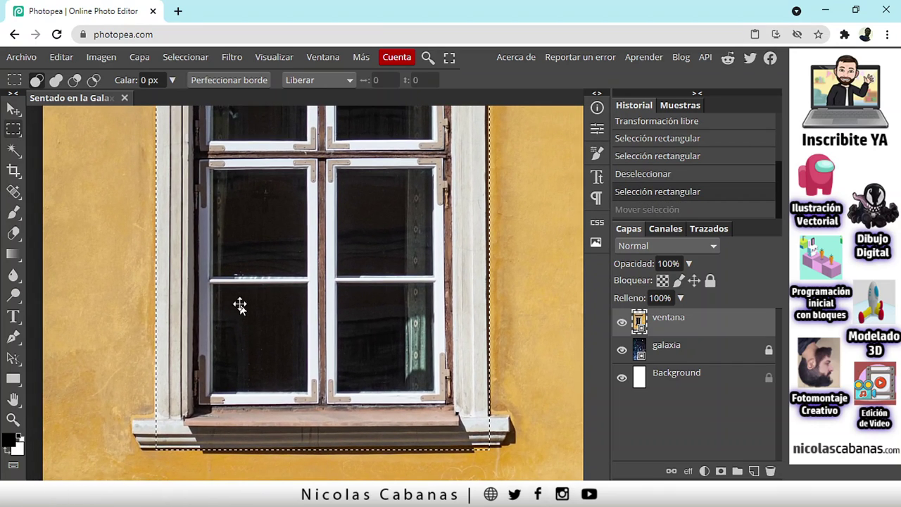
scroll(318, 373, down, 2)
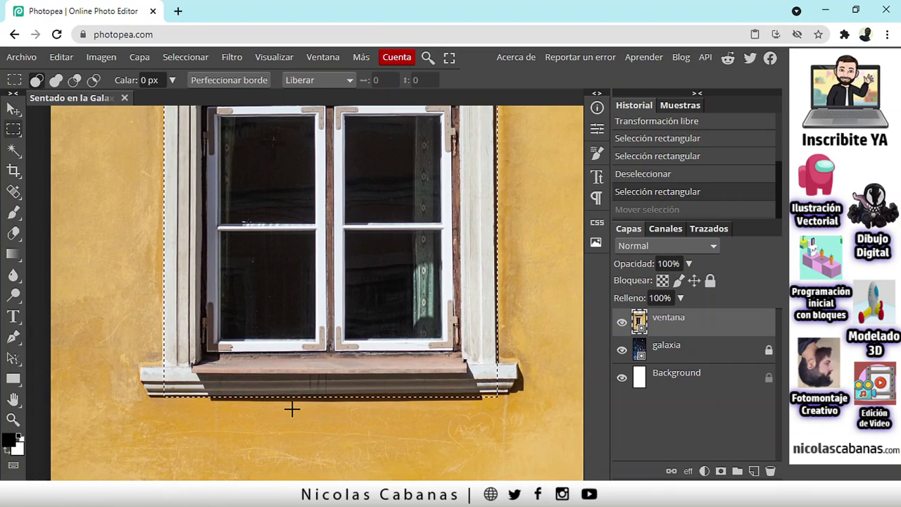
scroll(290, 407, up, 4)
scroll(241, 389, down, 4)
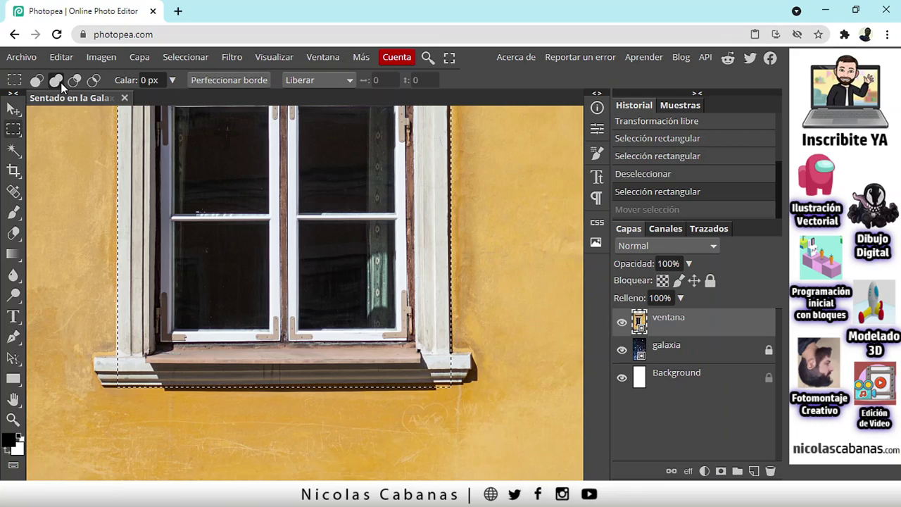
click(58, 81)
drag(94, 357, 470, 381)
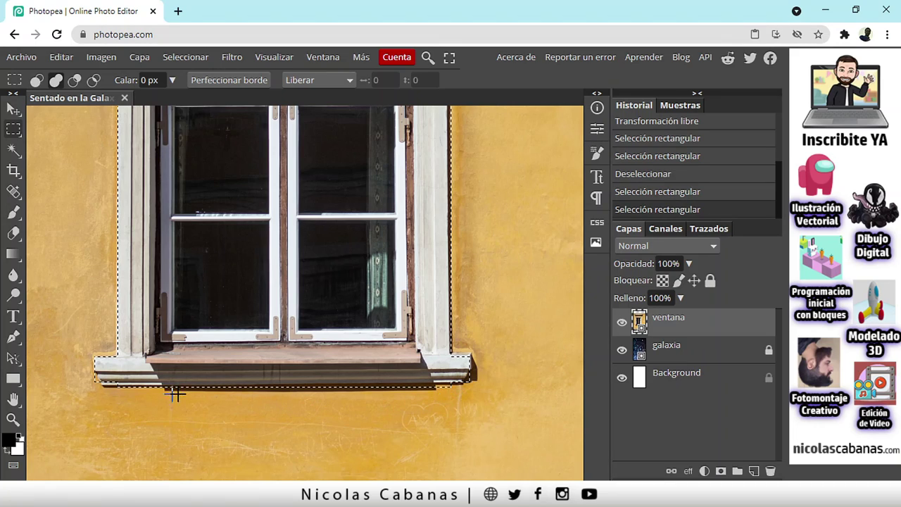
- Extend the selection with a small added rectangle over the missing lowest strip at the sill's left end
scroll(472, 392, up, 5)
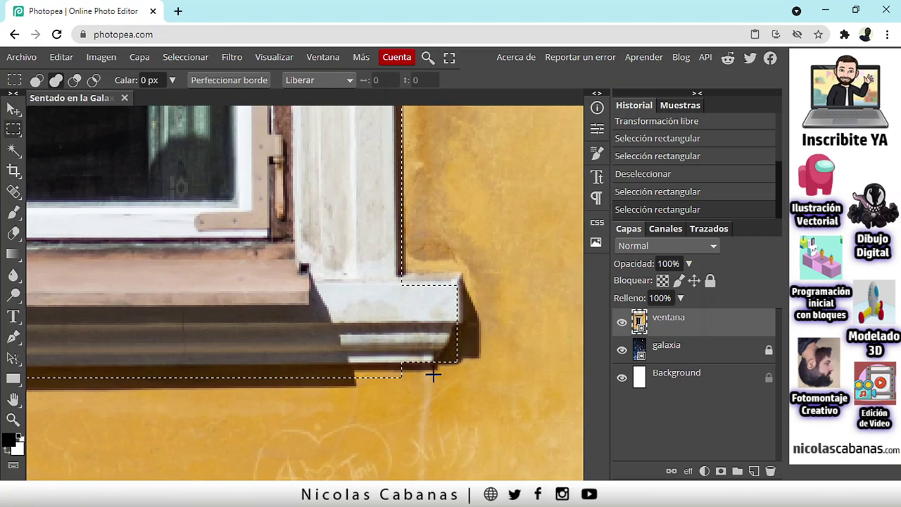
scroll(204, 396, left, 10)
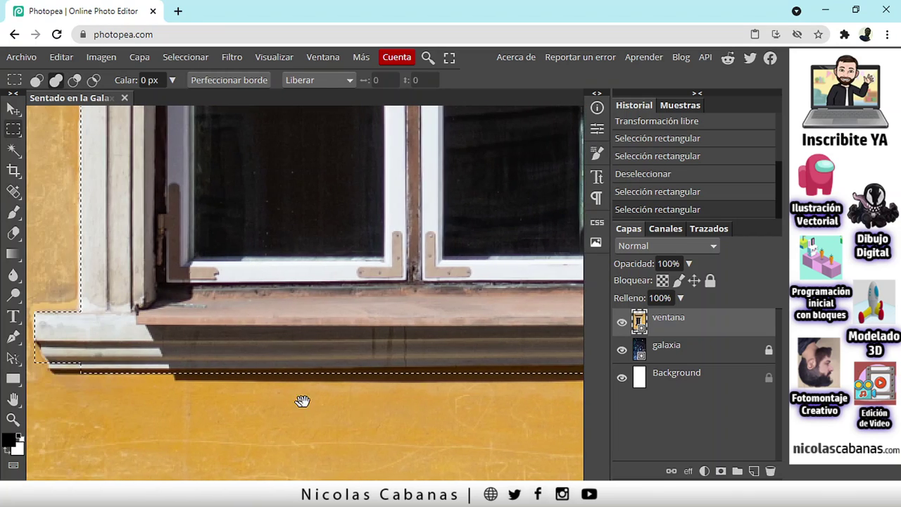
scroll(125, 368, left, 4)
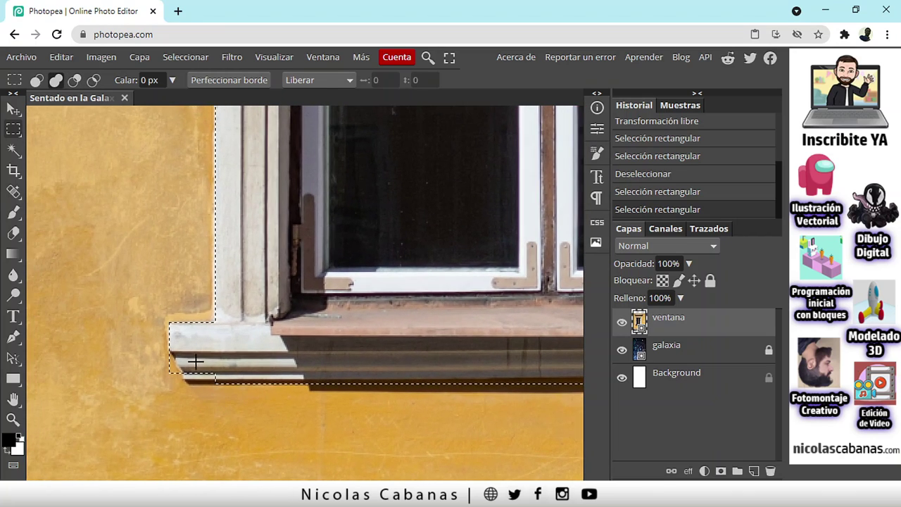
scroll(196, 399, up, 3)
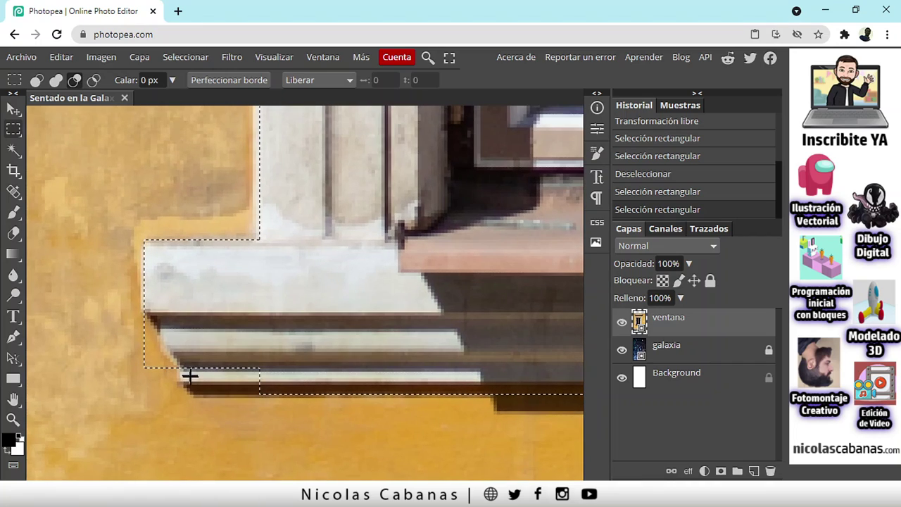
drag(196, 366, 221, 338)
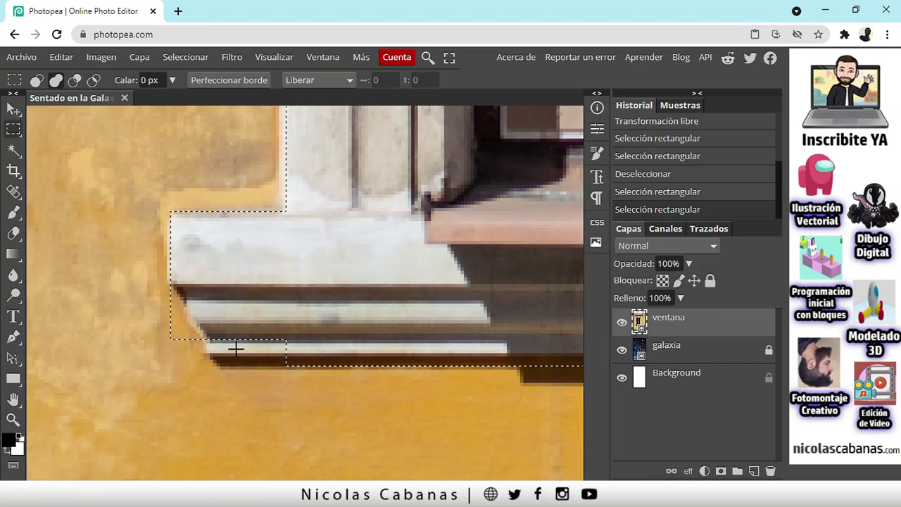
right_click(14, 131)
click(50, 129)
click(56, 79)
drag(204, 342, 294, 381)
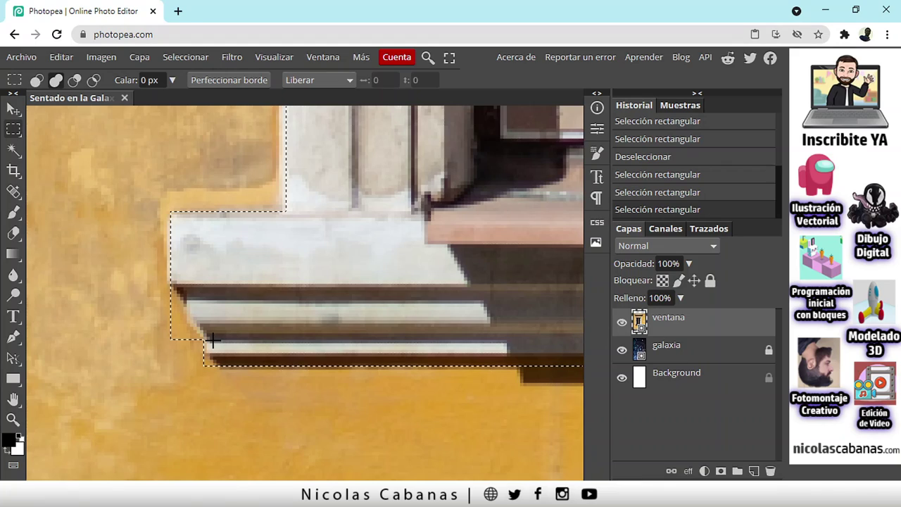
- With the Polygonal Lasso in subtract mode, remove the wall areas beside the sill's stepped left end and lowest left corner from the selection
right_click(13, 130)
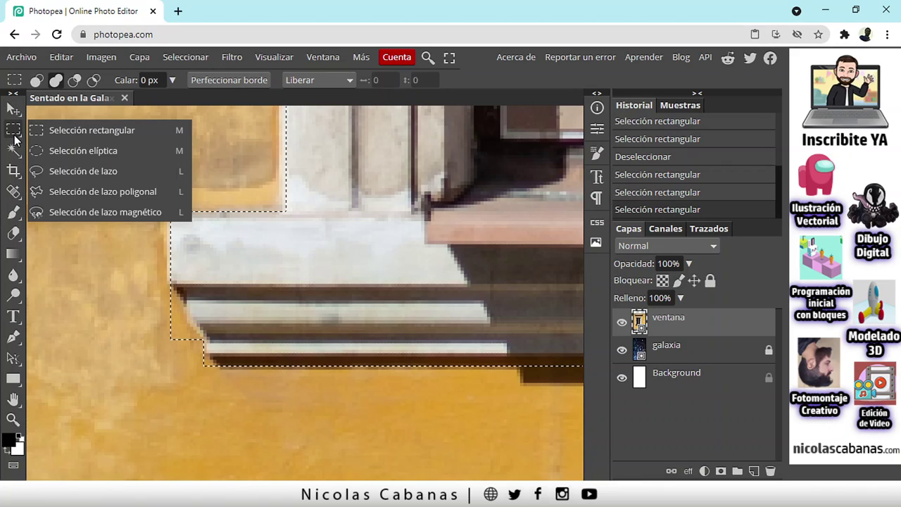
click(115, 192)
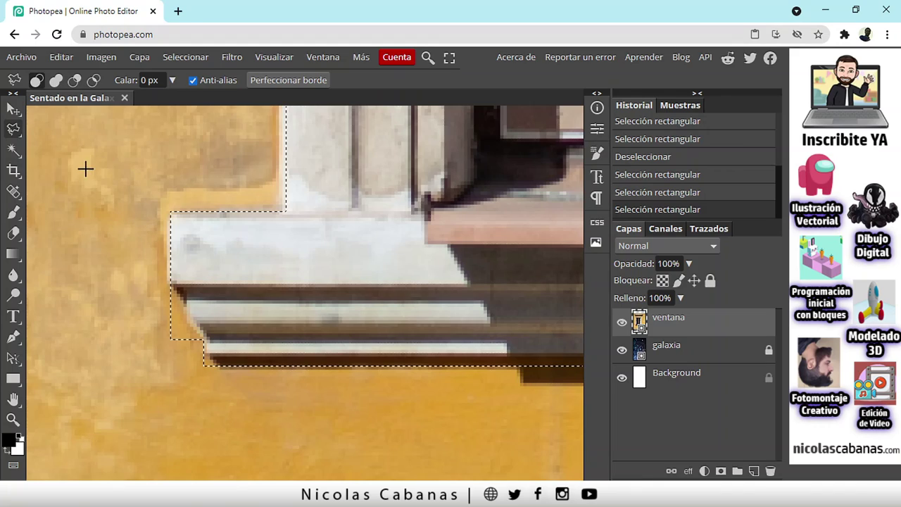
right_click(13, 132)
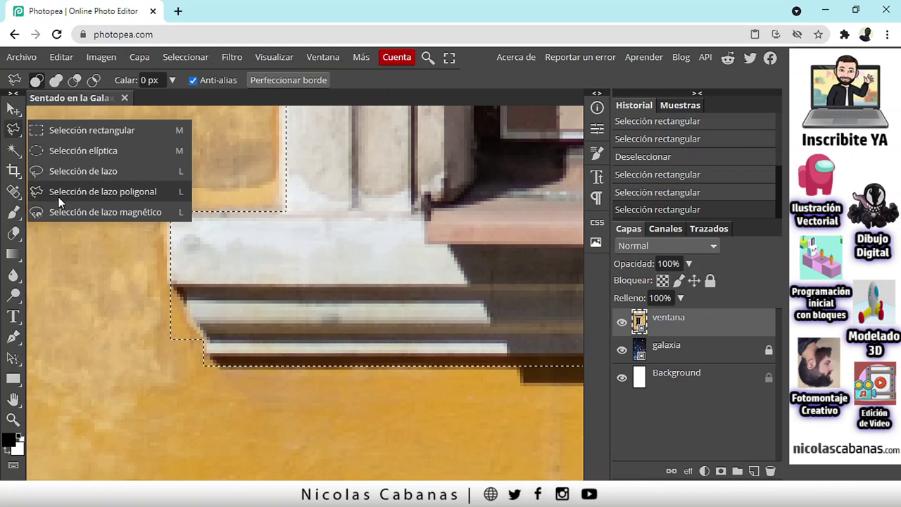
click(127, 201)
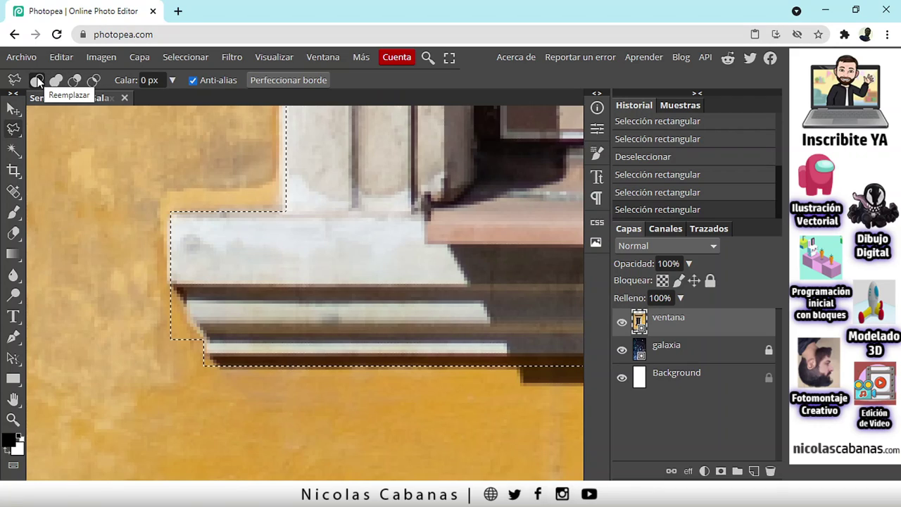
click(76, 80)
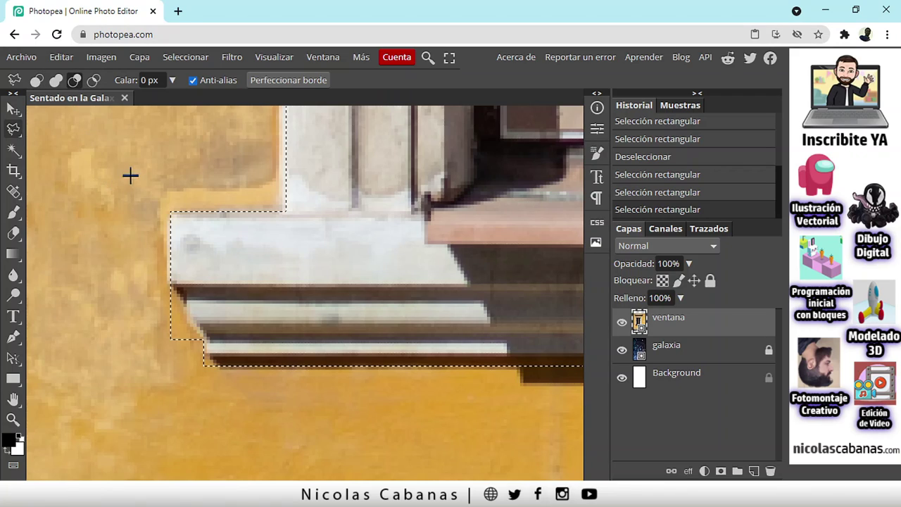
key(v)
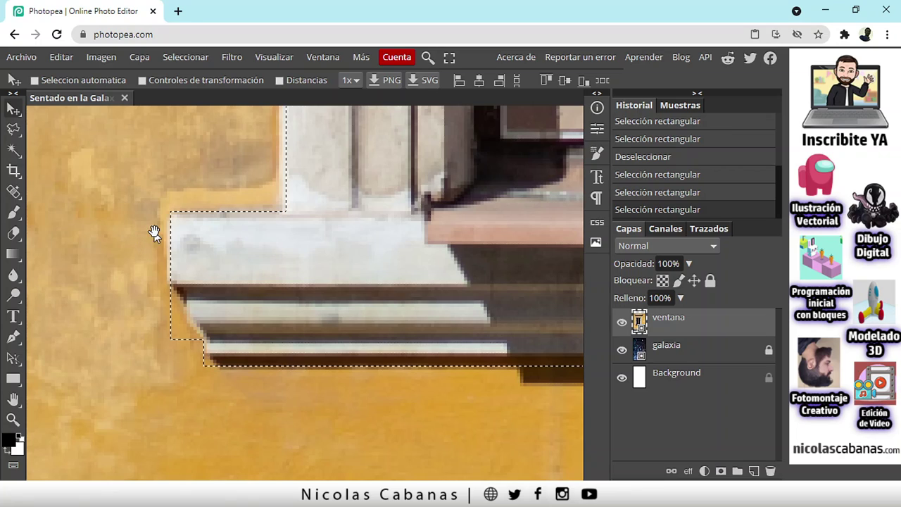
scroll(155, 235, down, 1)
scroll(120, 222, right, 2)
scroll(120, 243, left, 2)
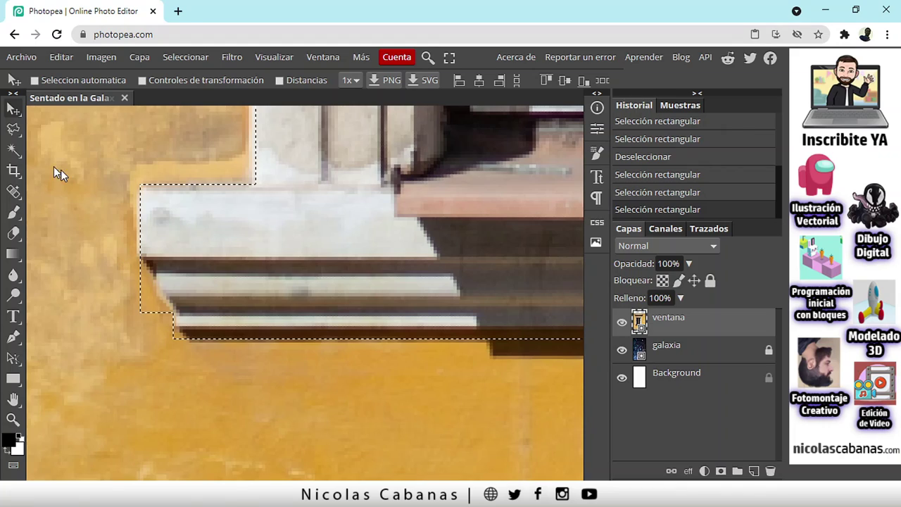
click(14, 129)
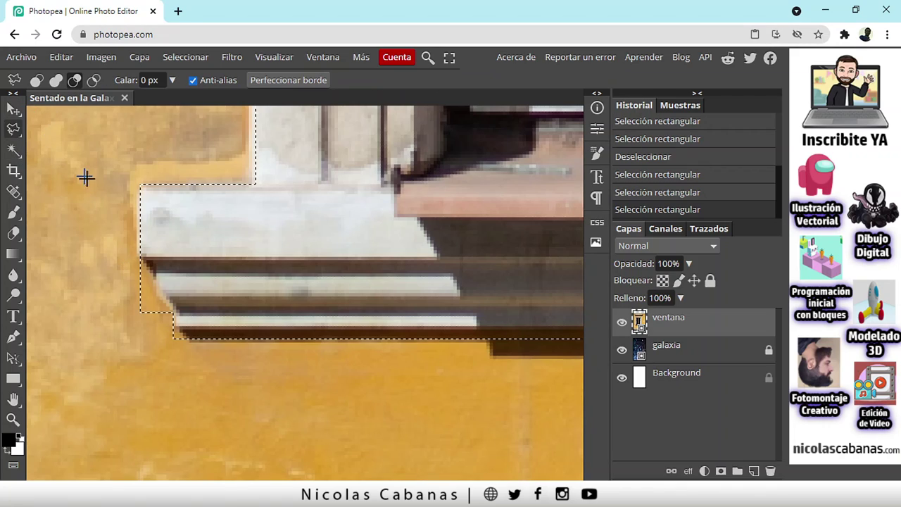
click(138, 259)
mouse_move(152, 278)
mouse_down()
mouse_move(172, 313)
mouse_move(169, 330)
mouse_move(120, 328)
mouse_move(98, 249)
mouse_move(139, 265)
mouse_up()
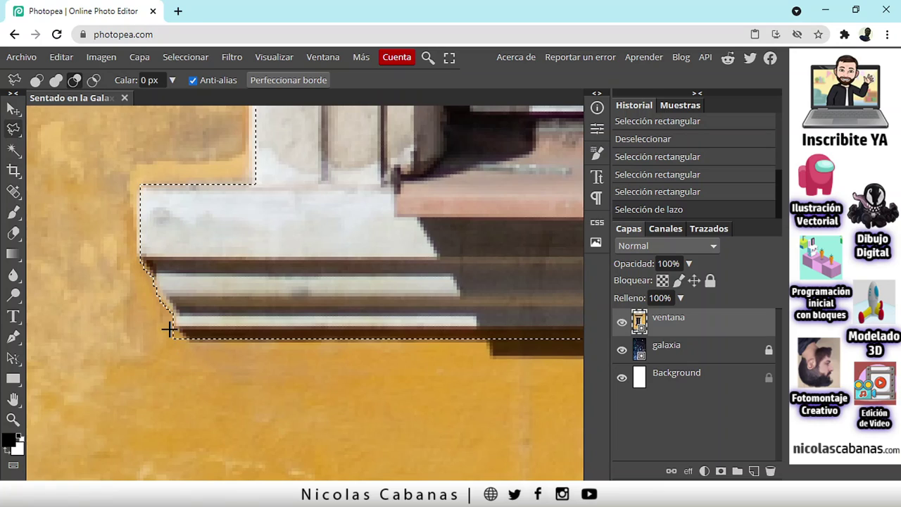
mouse_move(182, 332)
mouse_down()
mouse_move(195, 342)
mouse_move(164, 350)
mouse_move(171, 332)
mouse_up()
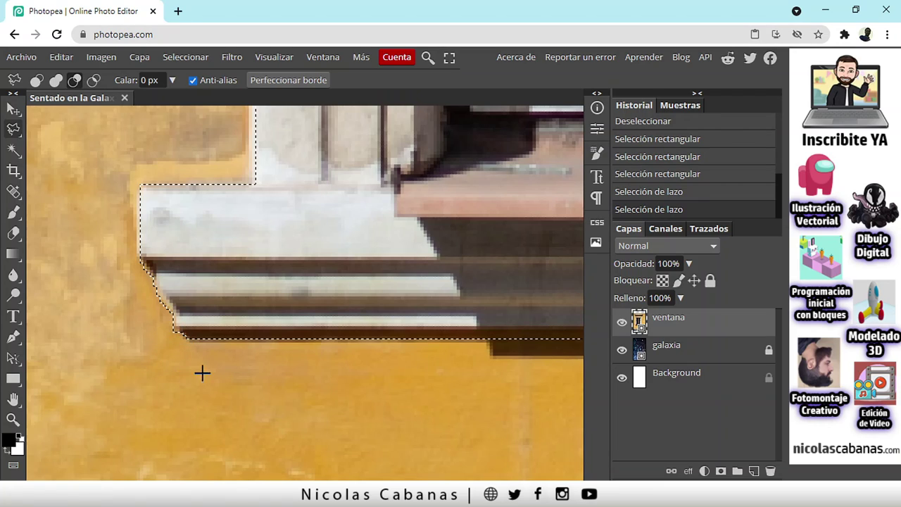
- Subtract the shadow beneath the sill's right end from the selection, following the stepped profile of the moldings
mouse_move(472, 322)
mouse_down()
mouse_move(312, 331)
mouse_move(413, 342)
mouse_move(467, 343)
mouse_move(473, 330)
mouse_move(317, 334)
mouse_move(191, 322)
mouse_up()
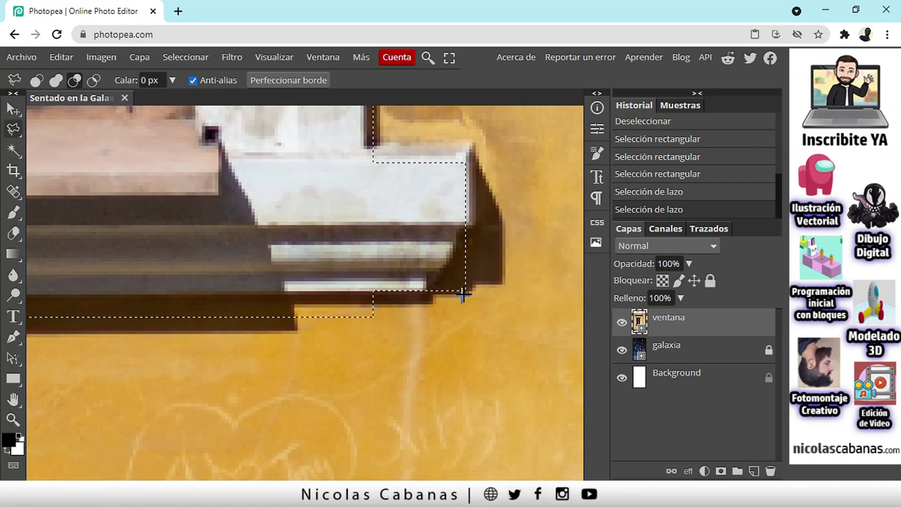
drag(458, 245, 474, 298)
drag(396, 220, 393, 250)
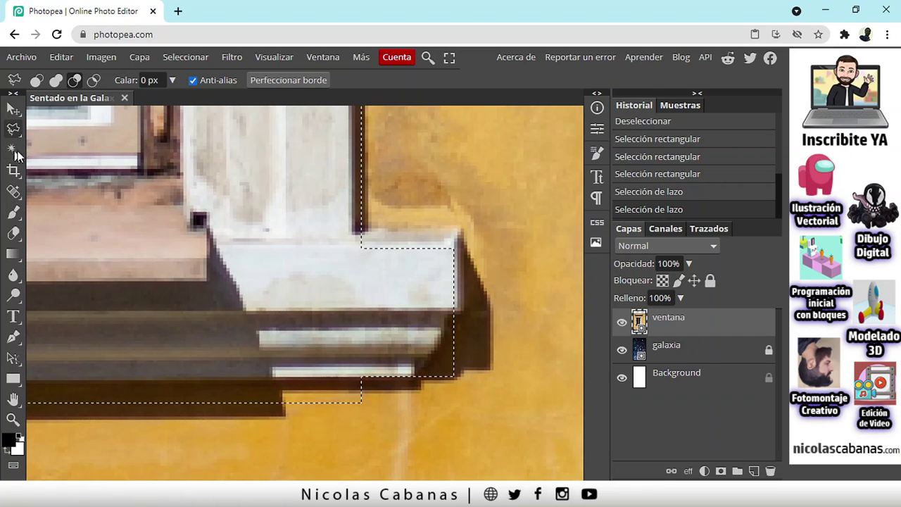
click(75, 80)
mouse_move(430, 359)
mouse_down()
mouse_move(447, 312)
mouse_move(463, 314)
mouse_move(478, 345)
mouse_move(466, 393)
mouse_move(428, 404)
mouse_move(418, 373)
mouse_up()
scroll(437, 338, up, 1)
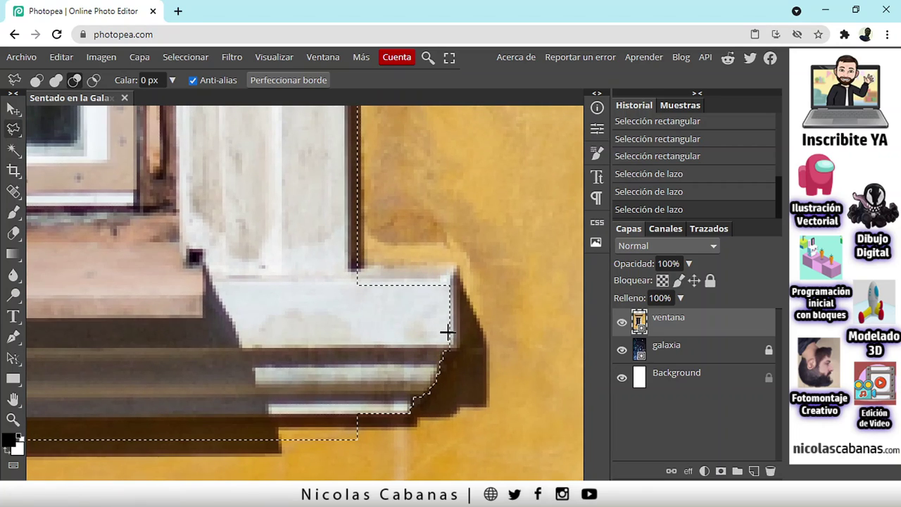
- Add the missing upper and outer edges of the sill's right end to the selection with a polygonal outline
click(56, 81)
click(356, 265)
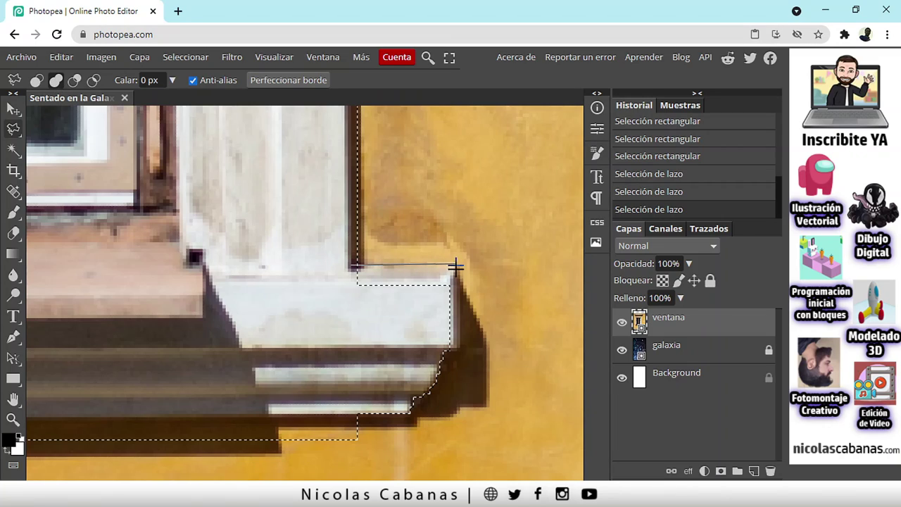
click(457, 265)
click(458, 350)
click(422, 350)
click(336, 307)
click(329, 279)
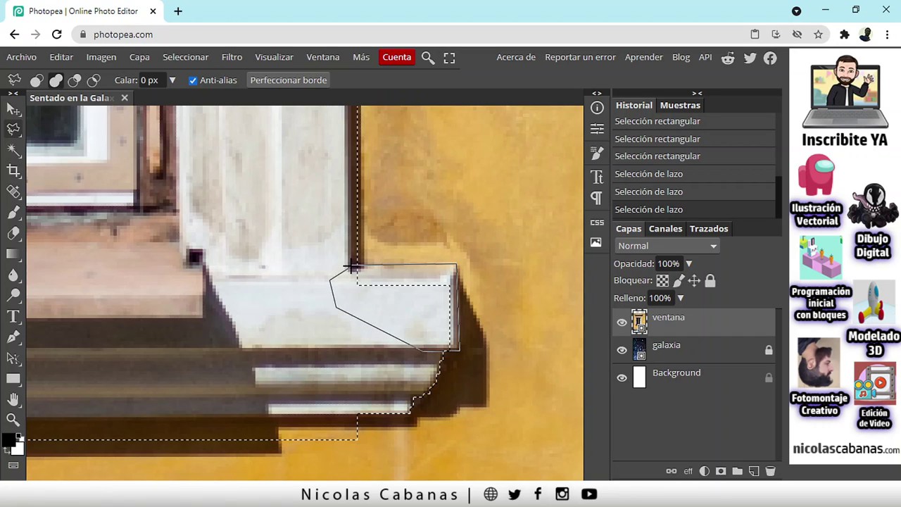
click(352, 265)
- Subtract the shadow strip under the sill across its full width, enclosing it with a polygonal outline along the lowest molding
scroll(348, 281, down, 2)
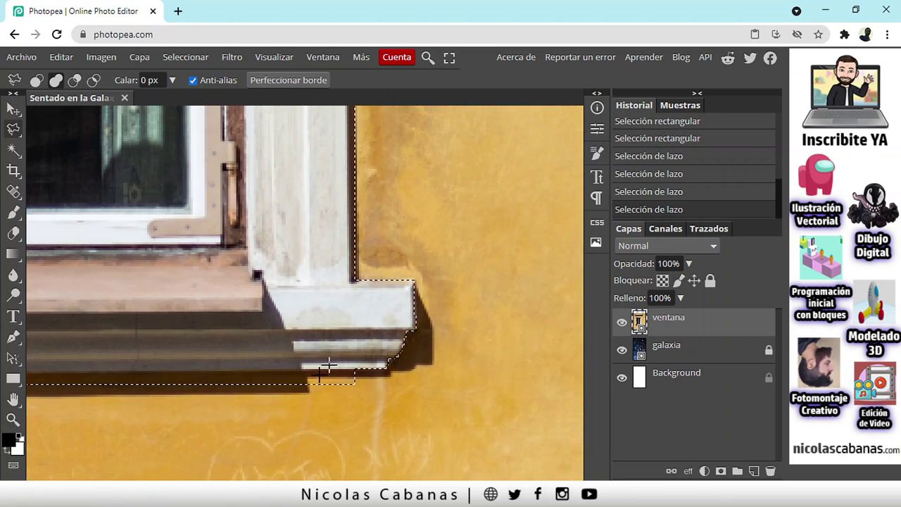
drag(324, 366, 399, 374)
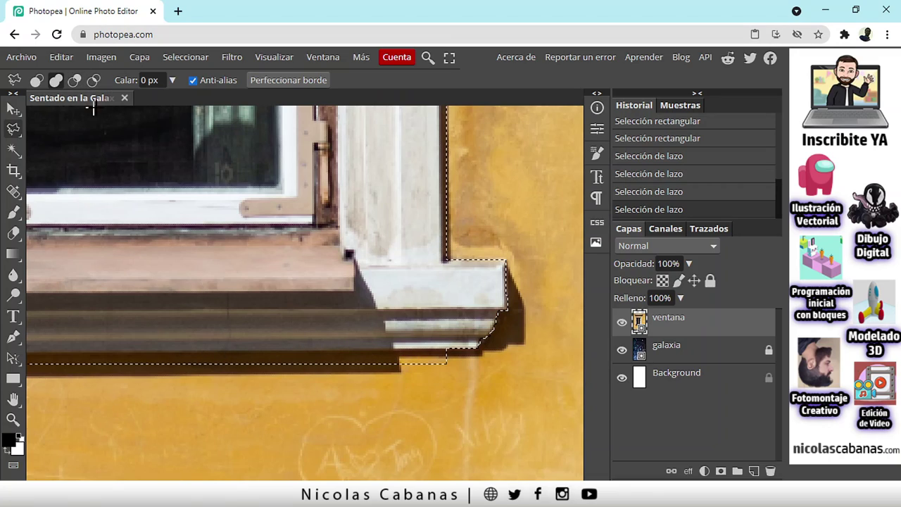
click(74, 79)
scroll(409, 359, left, 2)
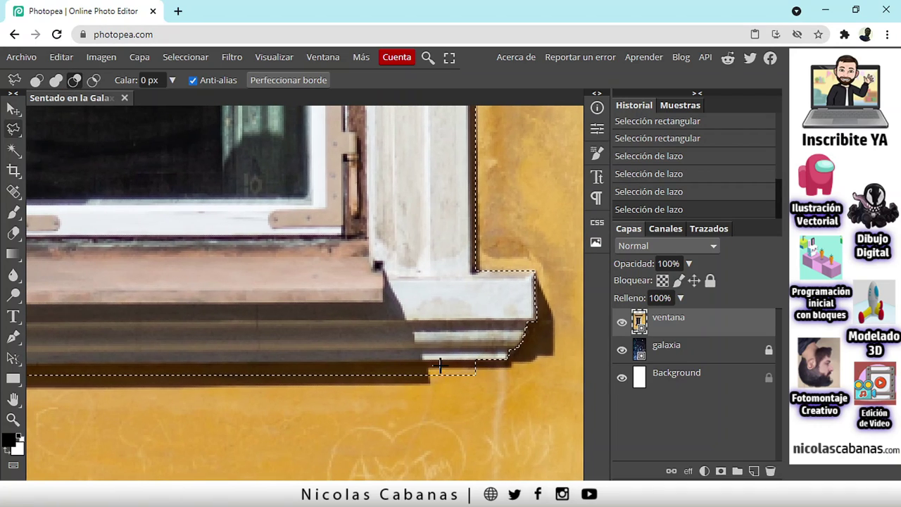
click(476, 359)
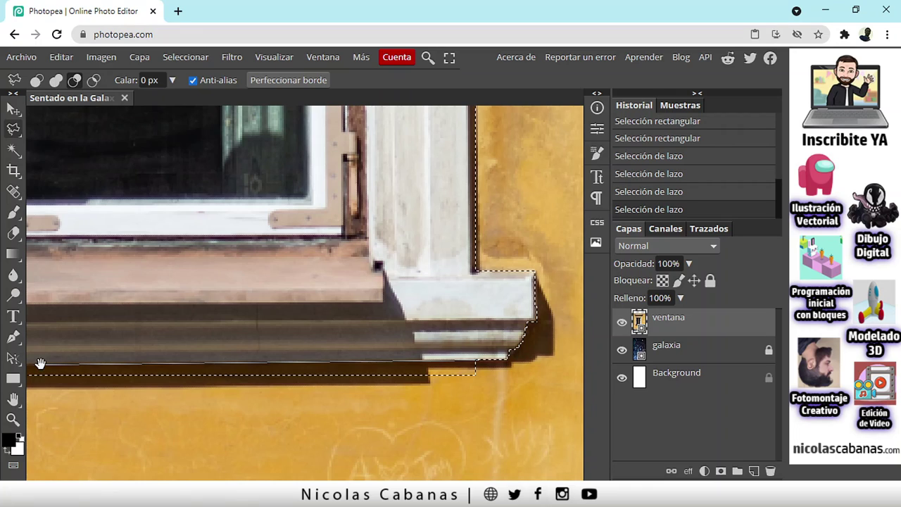
drag(38, 364, 515, 371)
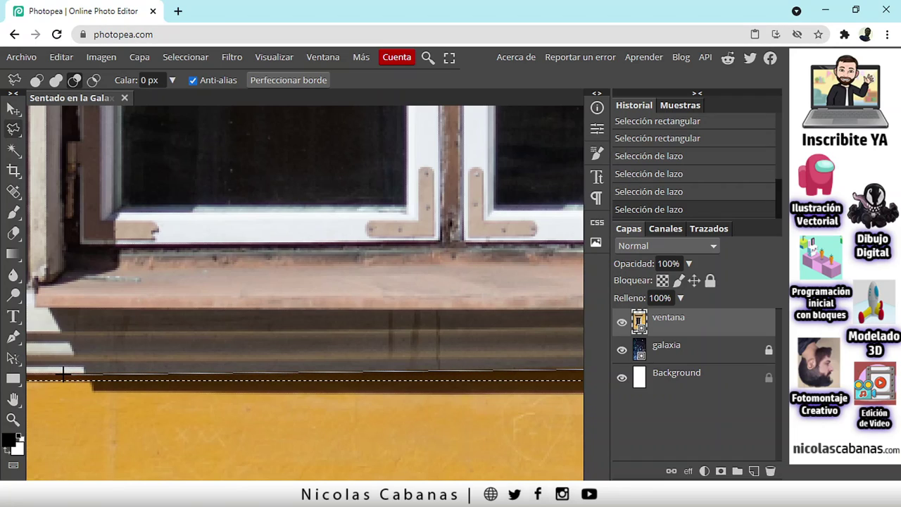
drag(66, 376, 382, 374)
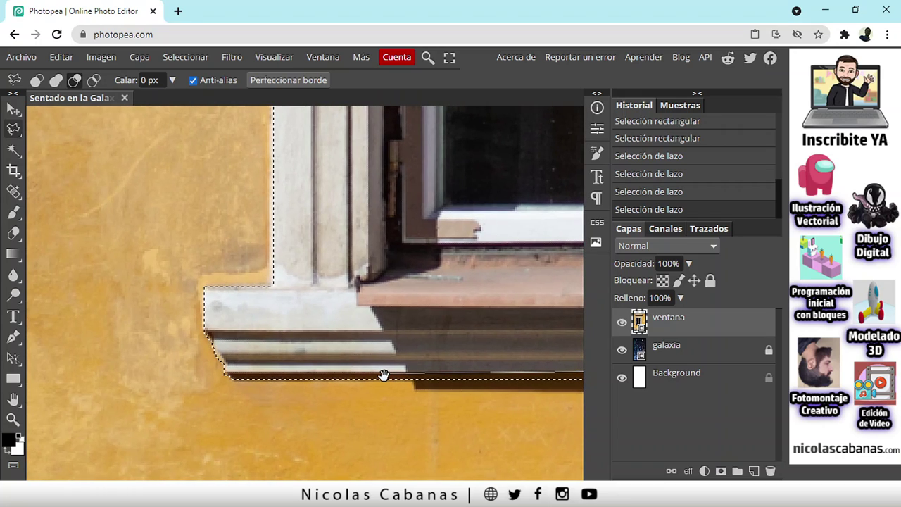
click(164, 373)
click(209, 427)
mouse_move(209, 427)
mouse_down()
mouse_move(225, 303)
mouse_move(141, 243)
mouse_up()
click(261, 322)
mouse_move(354, 324)
mouse_down()
mouse_move(195, 335)
mouse_move(198, 345)
mouse_up()
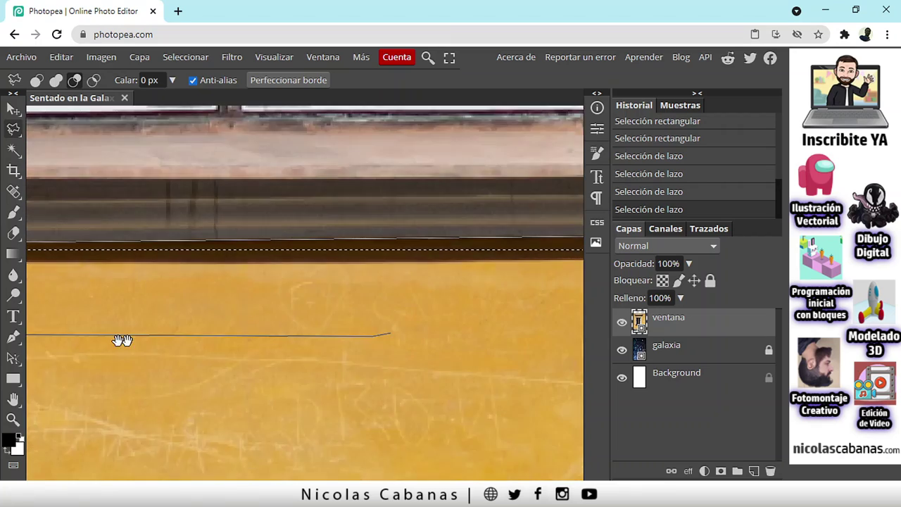
drag(121, 338, 392, 332)
click(416, 329)
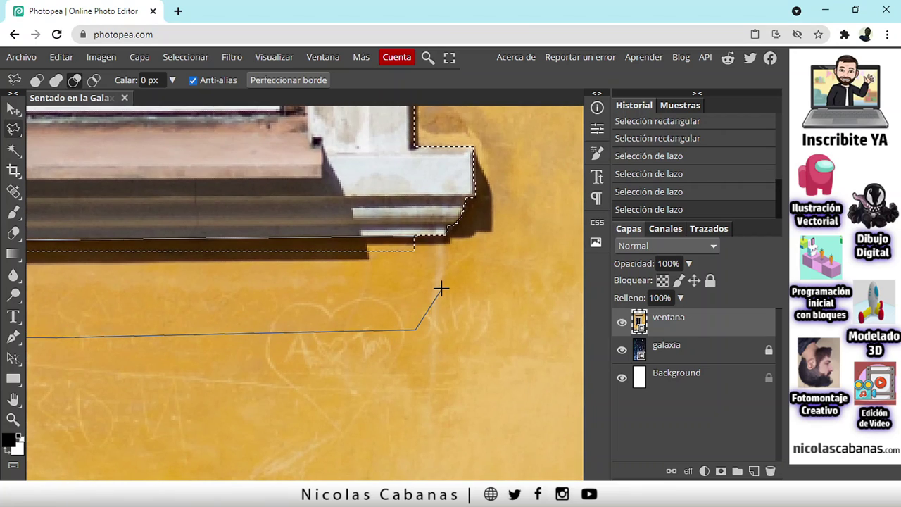
click(414, 237)
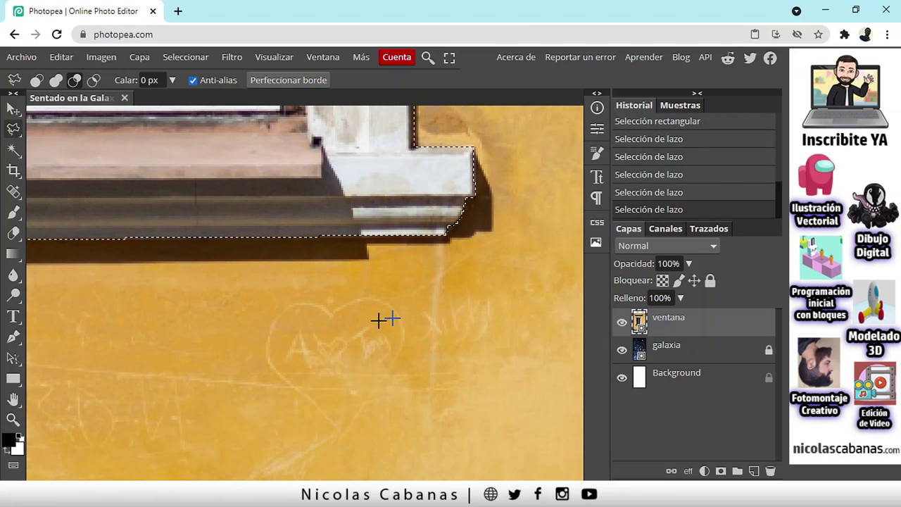
- In subtract mode, trace a polygonal lasso edge up the window frame's right outer side, from the sill to the top corner, excluding the dark shadow
scroll(382, 317, down, 3)
scroll(272, 314, down, 2)
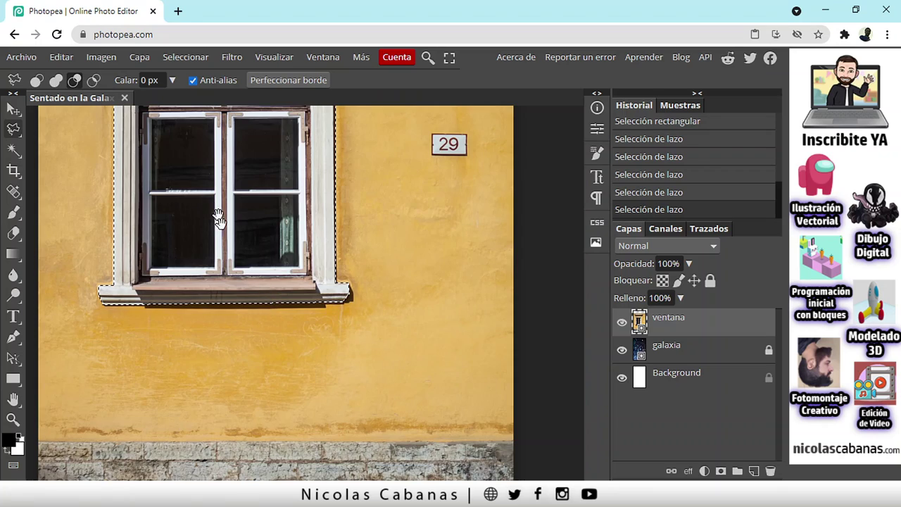
drag(218, 215, 319, 259)
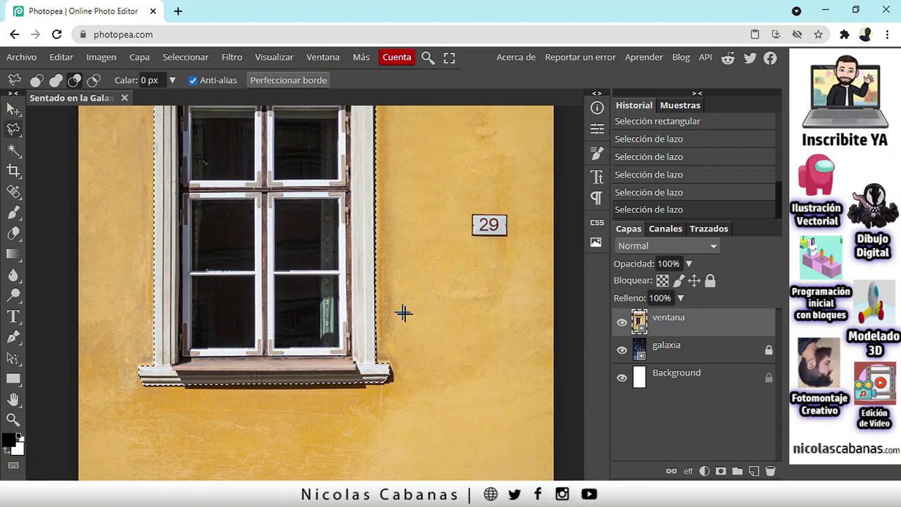
scroll(380, 367, up, 3)
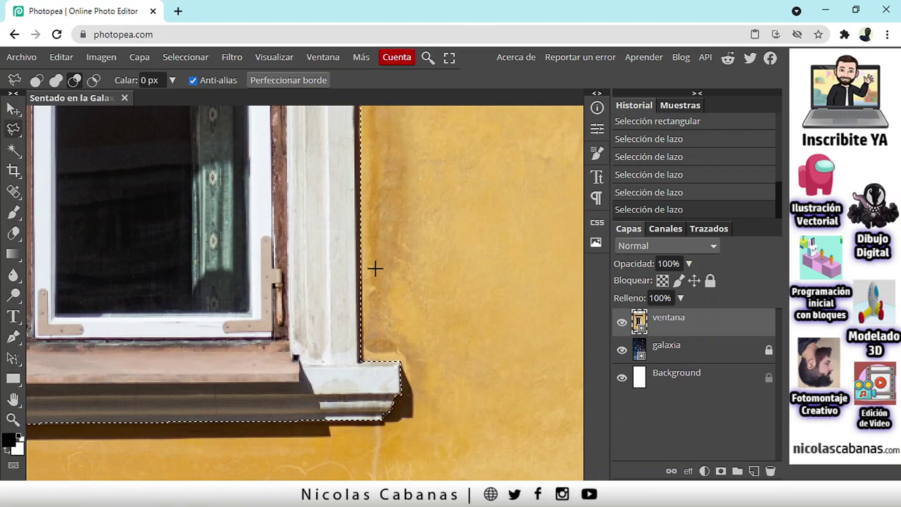
scroll(356, 247, up, 2)
scroll(342, 261, up, 2)
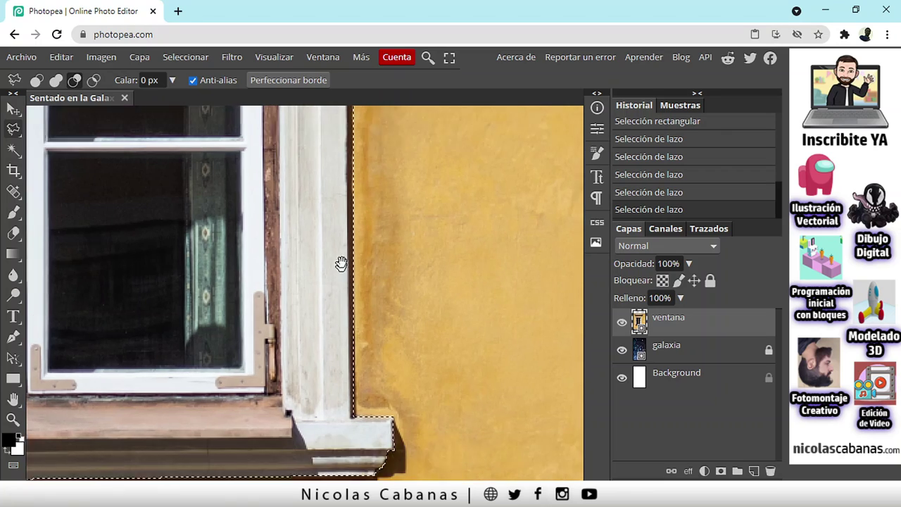
scroll(352, 317, up, 2)
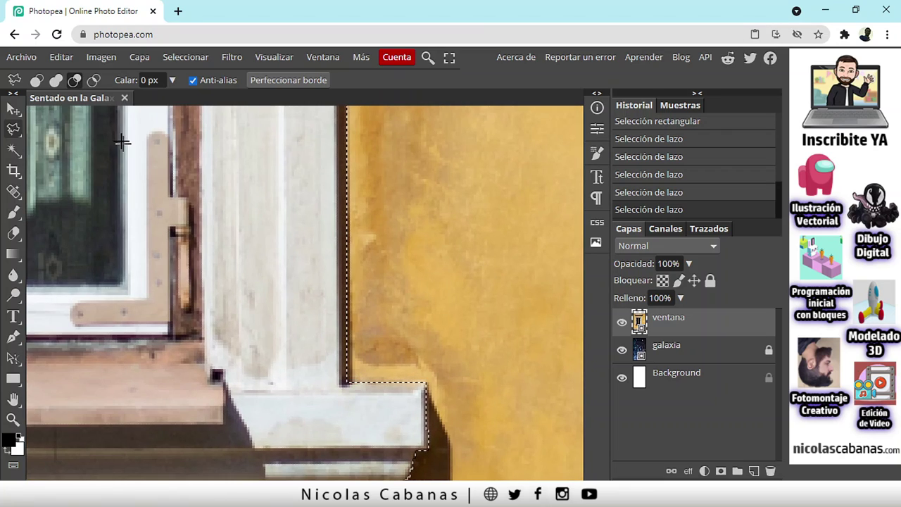
click(76, 81)
scroll(314, 352, down, 1)
scroll(342, 380, up, 2)
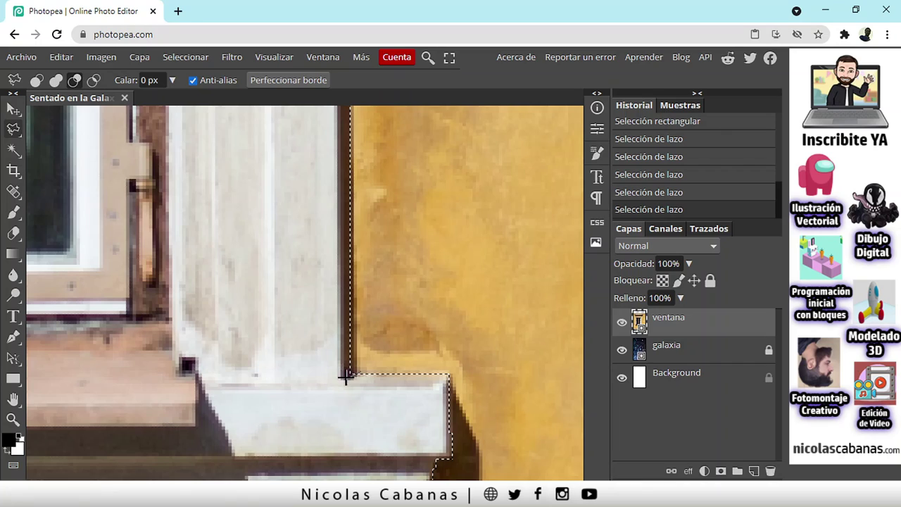
click(341, 378)
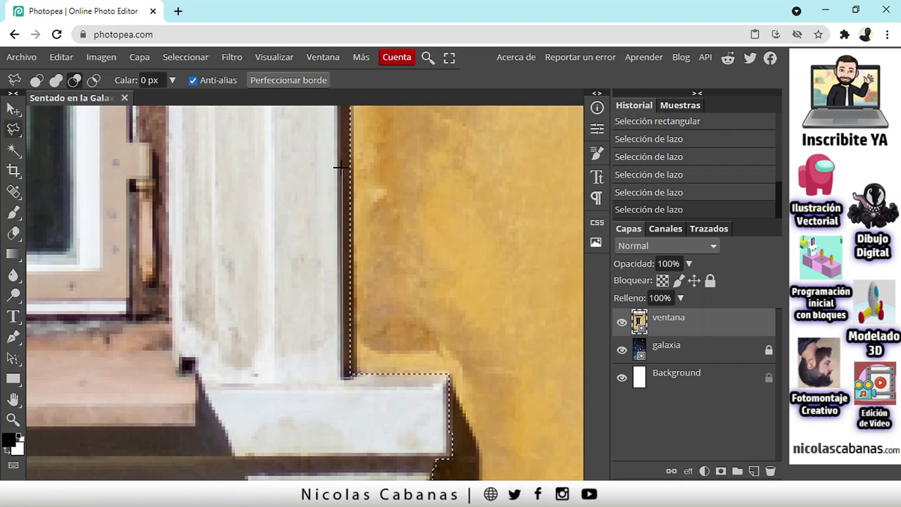
drag(338, 150, 343, 404)
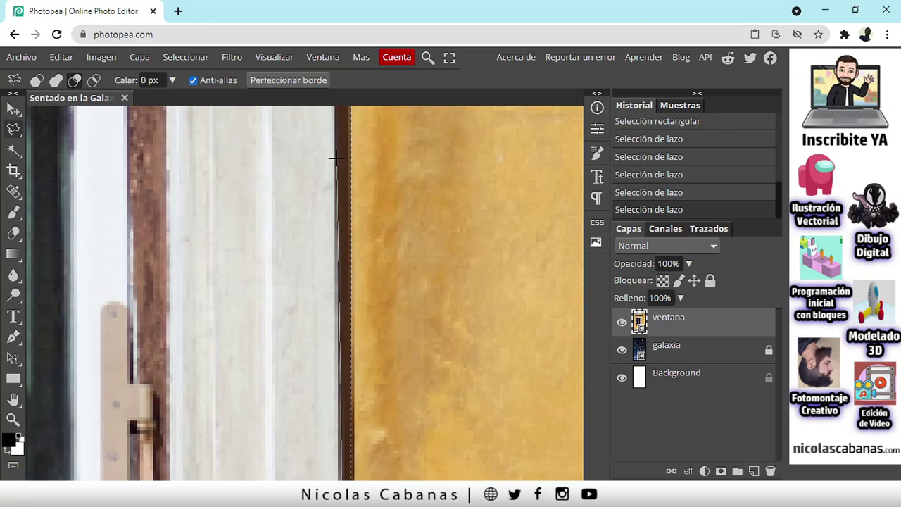
drag(336, 156, 341, 378)
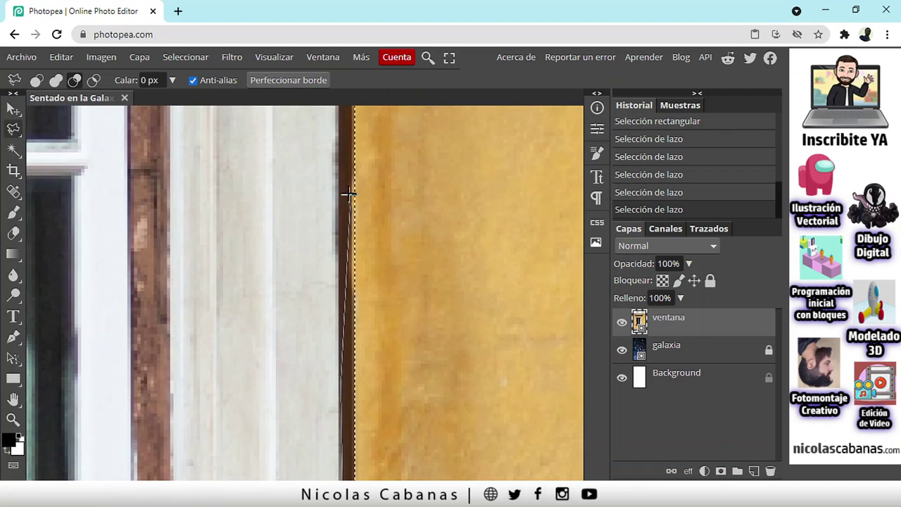
drag(336, 187, 331, 446)
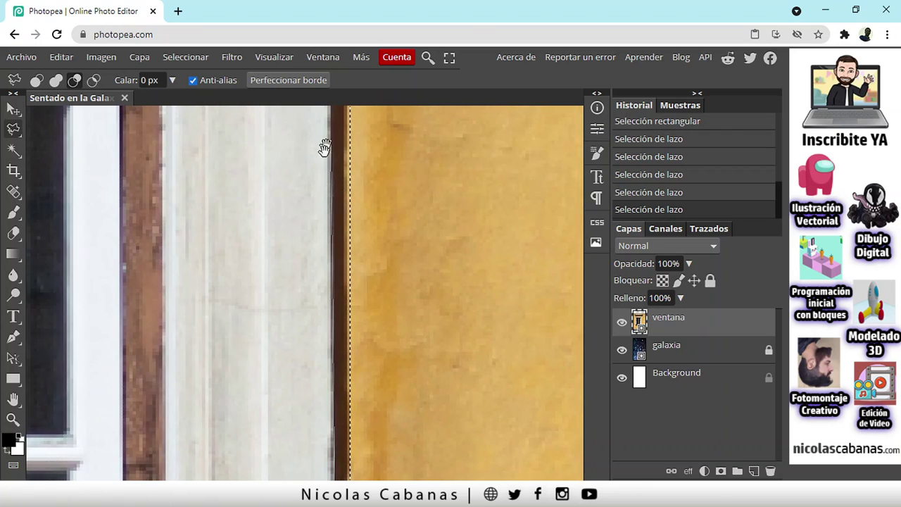
drag(326, 145, 322, 459)
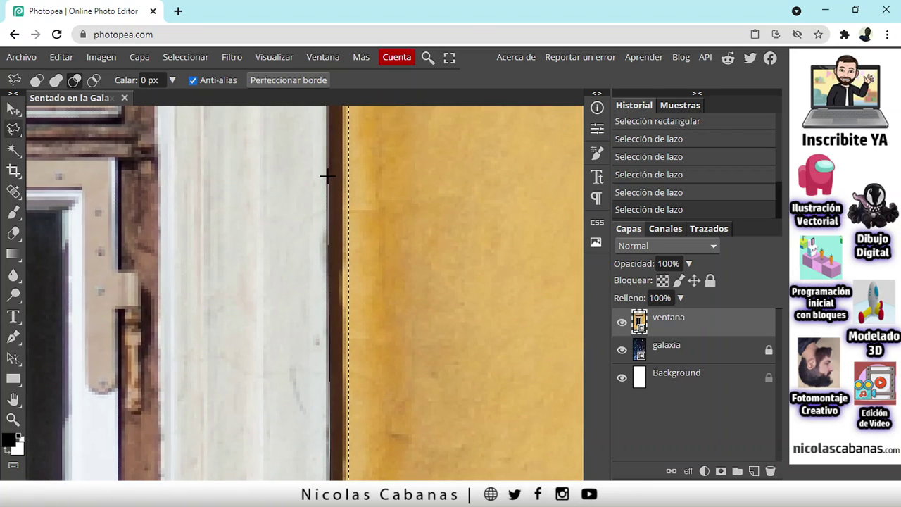
drag(333, 136, 336, 429)
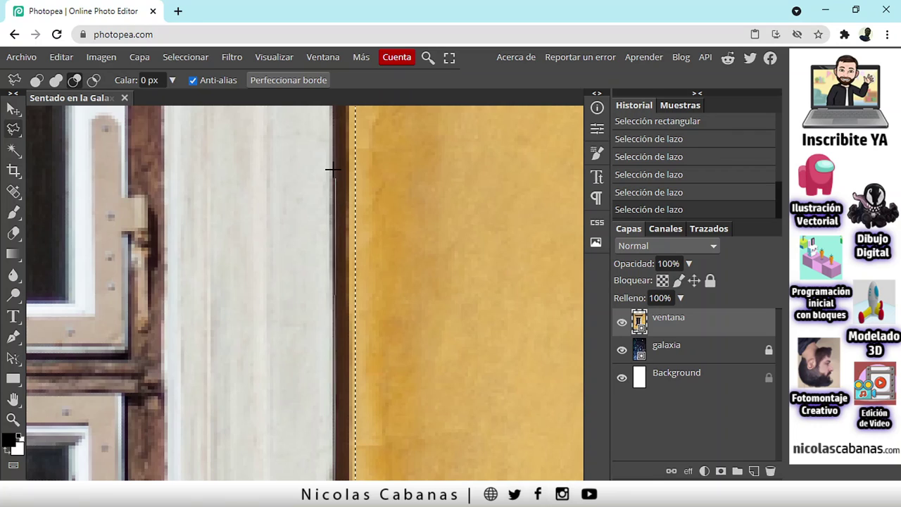
drag(331, 141, 331, 427)
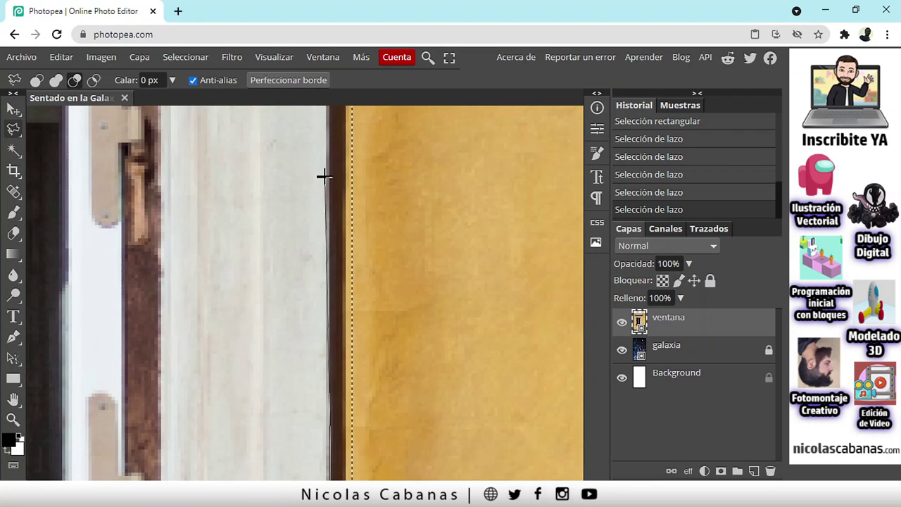
drag(329, 131, 335, 430)
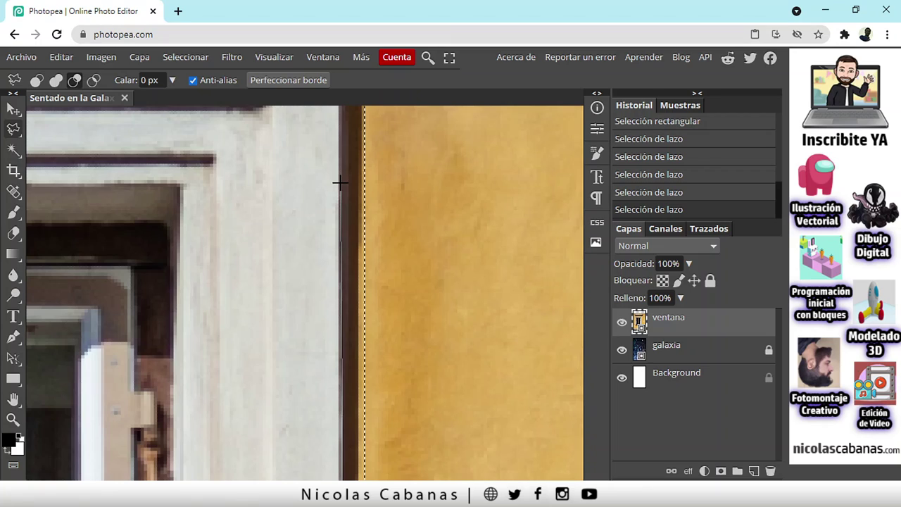
drag(345, 157, 346, 372)
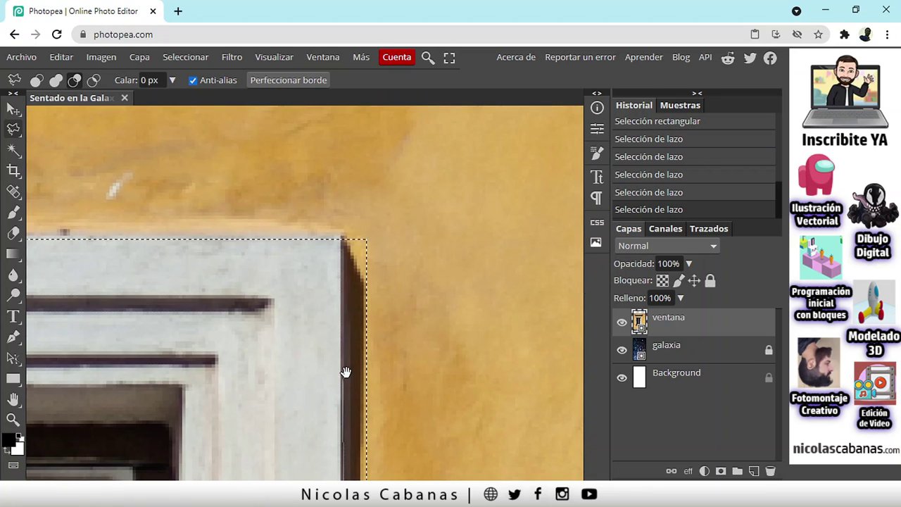
click(345, 231)
- Close the lasso outline through the yellow wall back down to the sill, subtracting the shadow strip beside the frame from the selection
click(388, 221)
drag(416, 378, 381, 258)
scroll(380, 291, down, 2)
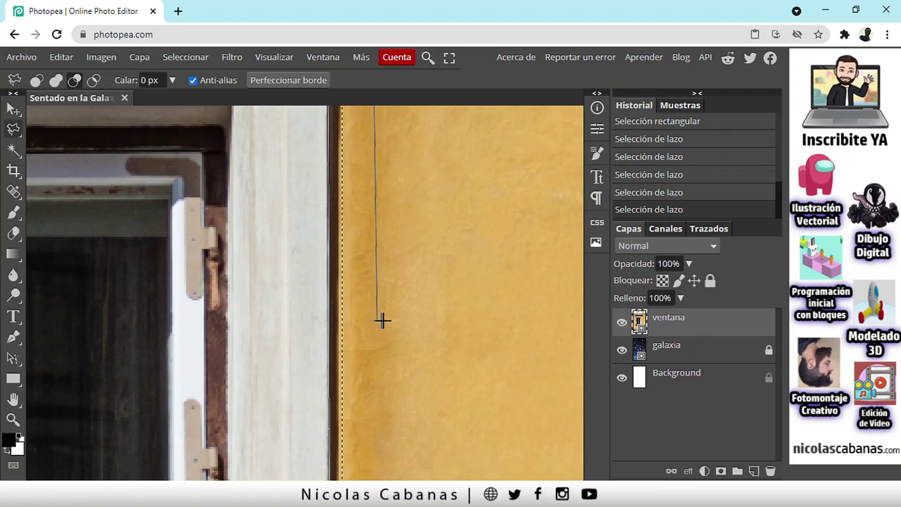
scroll(390, 329, down, 1)
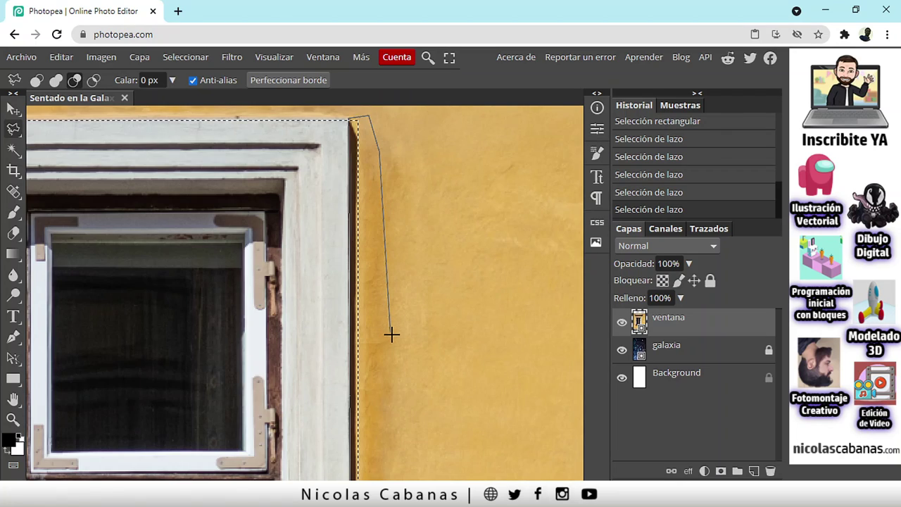
scroll(394, 338, down, 1)
scroll(398, 345, up, 1)
scroll(407, 364, up, 2)
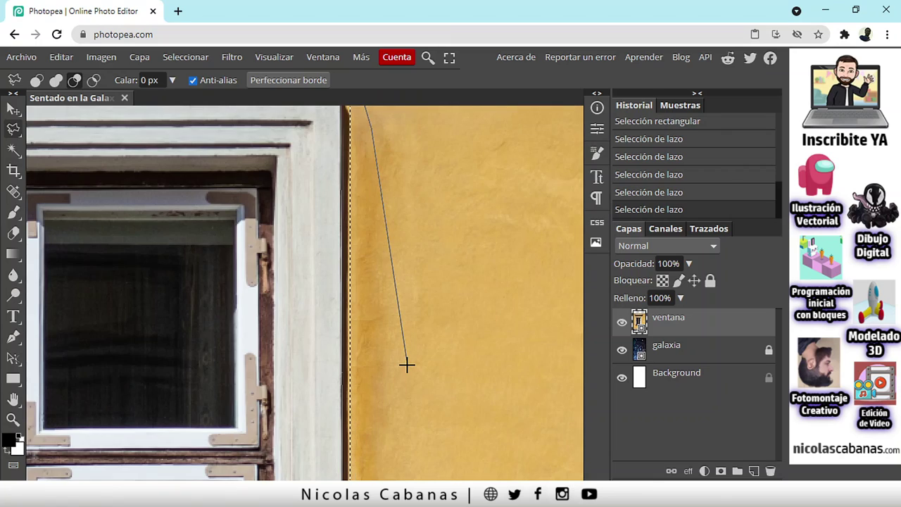
scroll(387, 343, down, 2)
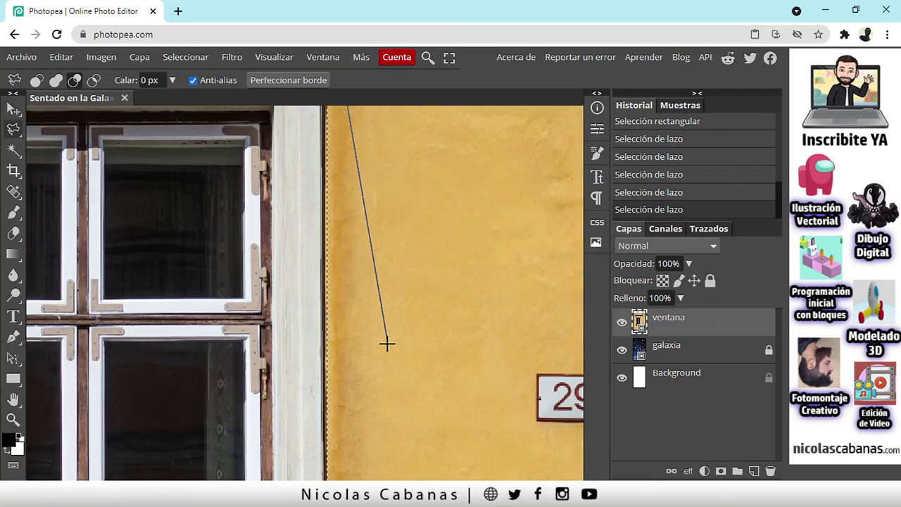
drag(395, 390, 354, 263)
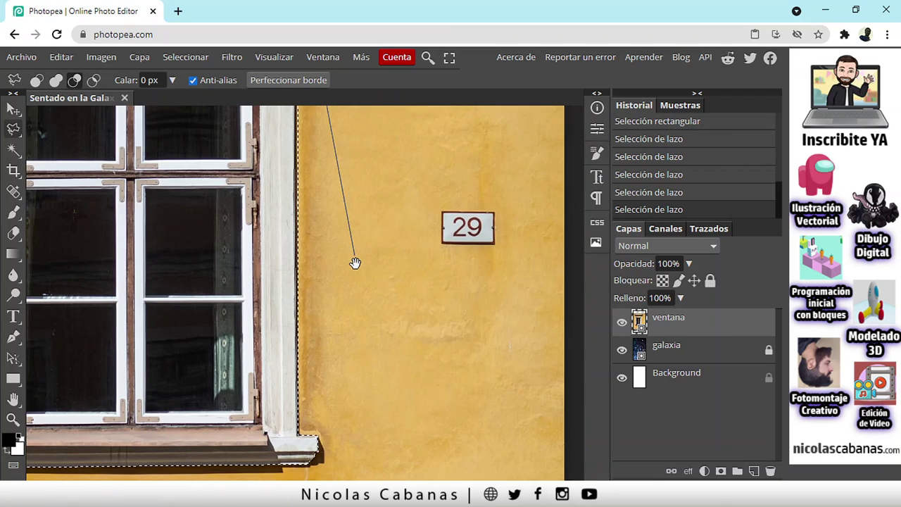
click(362, 367)
click(353, 419)
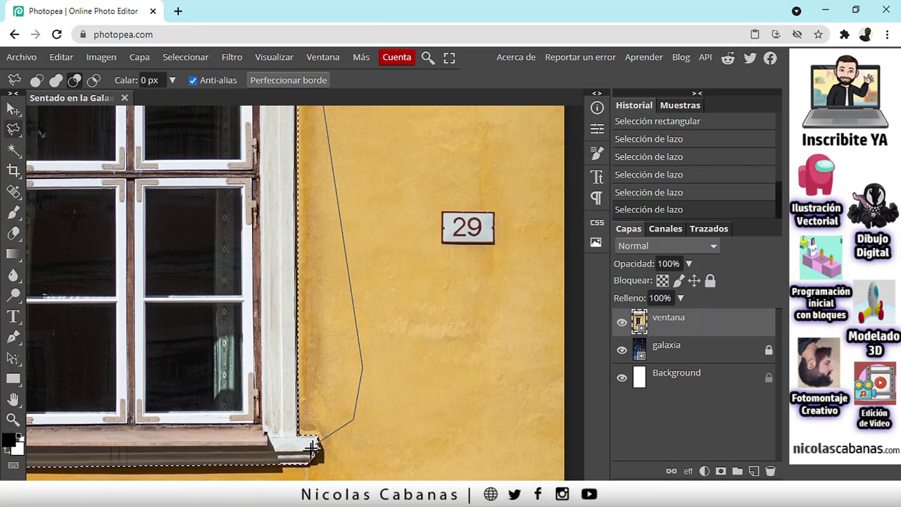
scroll(309, 454, up, 1)
scroll(298, 415, up, 2)
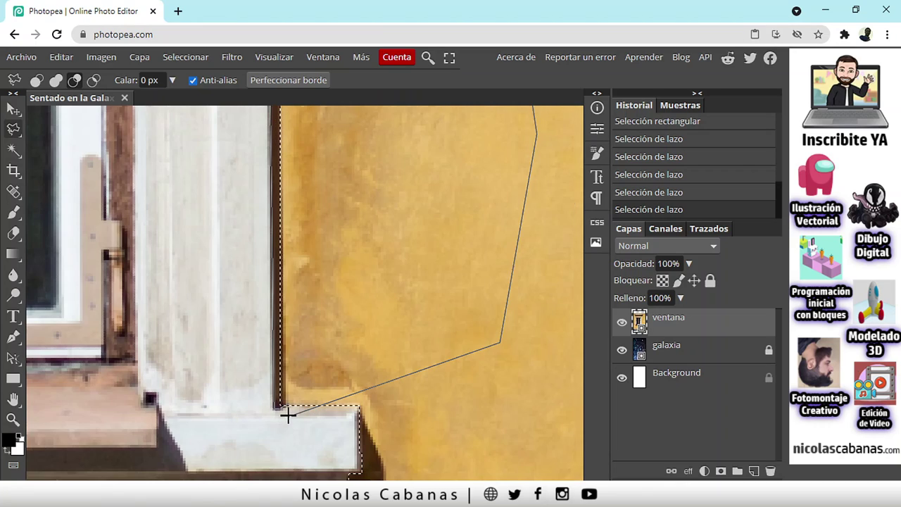
click(288, 403)
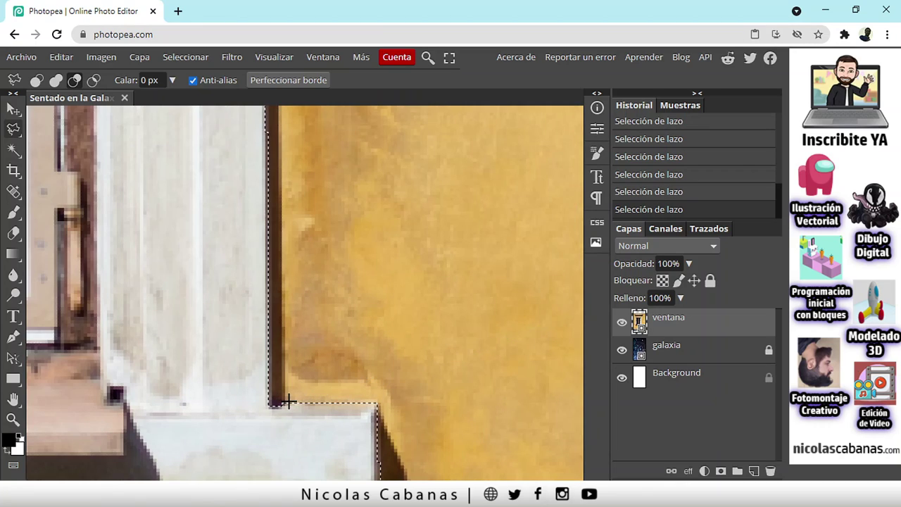
- Copy the selected window from the ventana layer and paste it as a new layer
scroll(288, 403, down, 3)
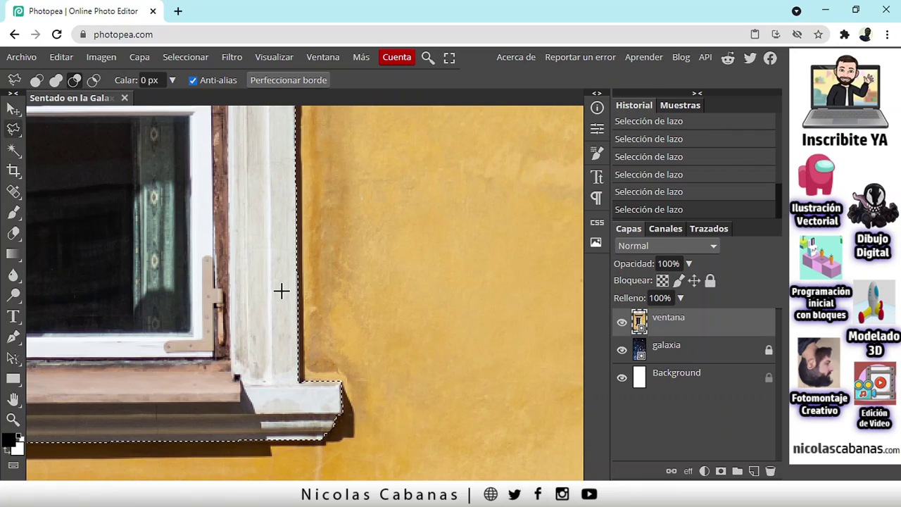
scroll(281, 290, down, 3)
drag(241, 218, 335, 353)
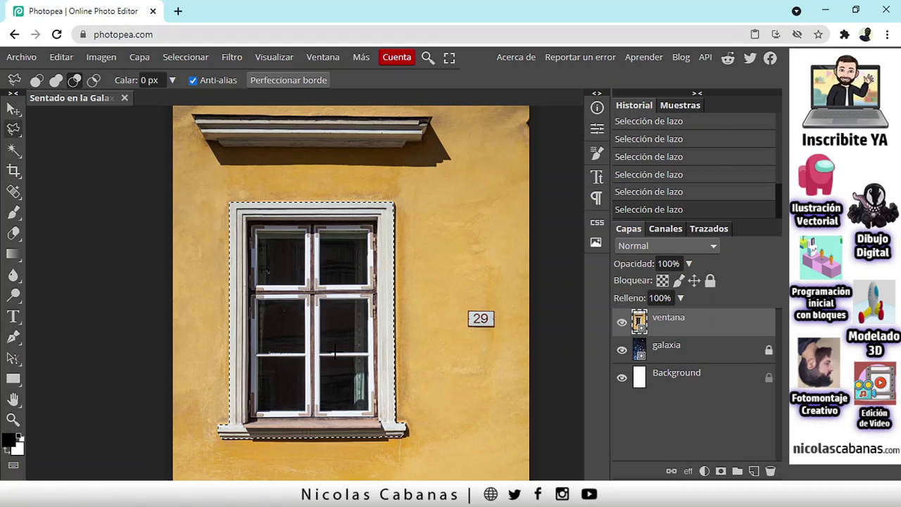
click(66, 61)
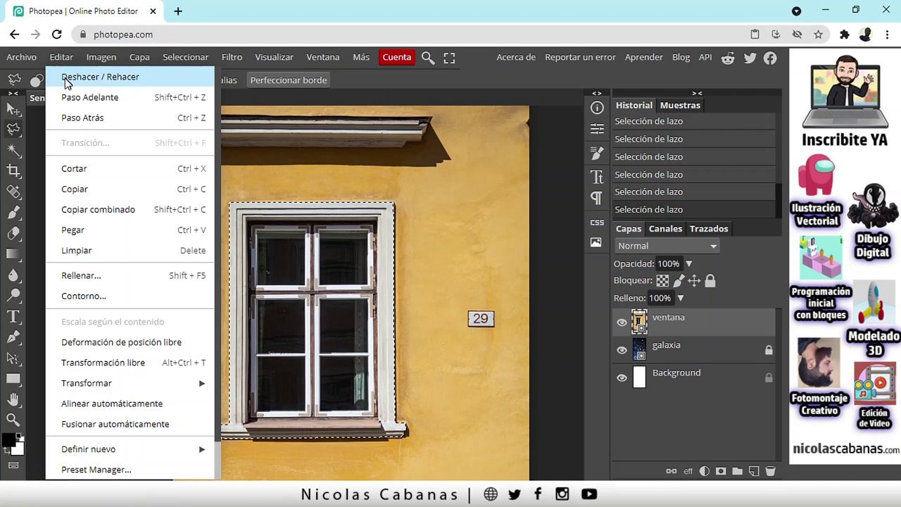
click(95, 188)
click(62, 58)
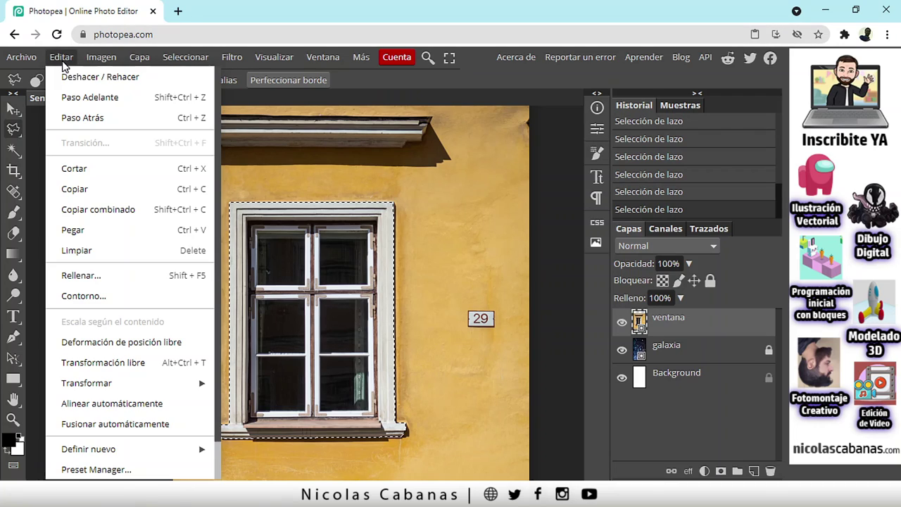
click(96, 226)
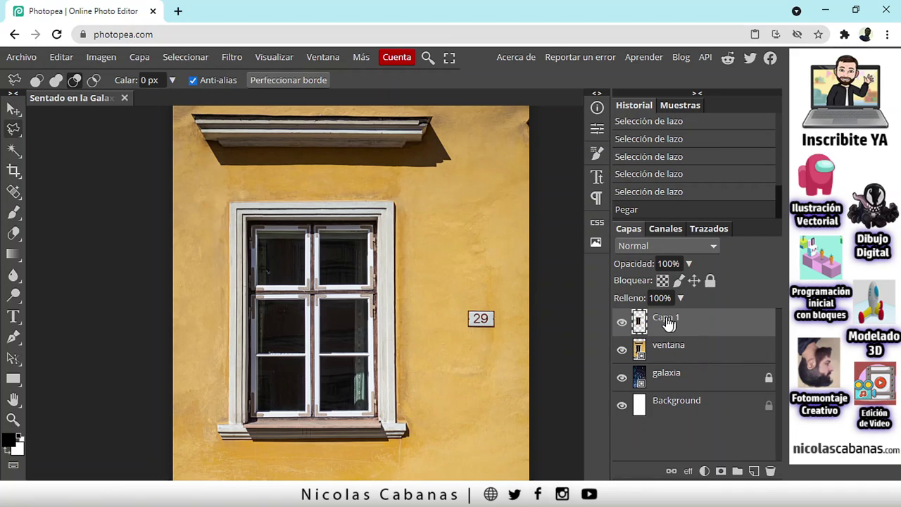
- Hide the ventana layer and toggle the visibility of Capa 1 to check the window cutout against the galaxy
click(622, 322)
click(621, 349)
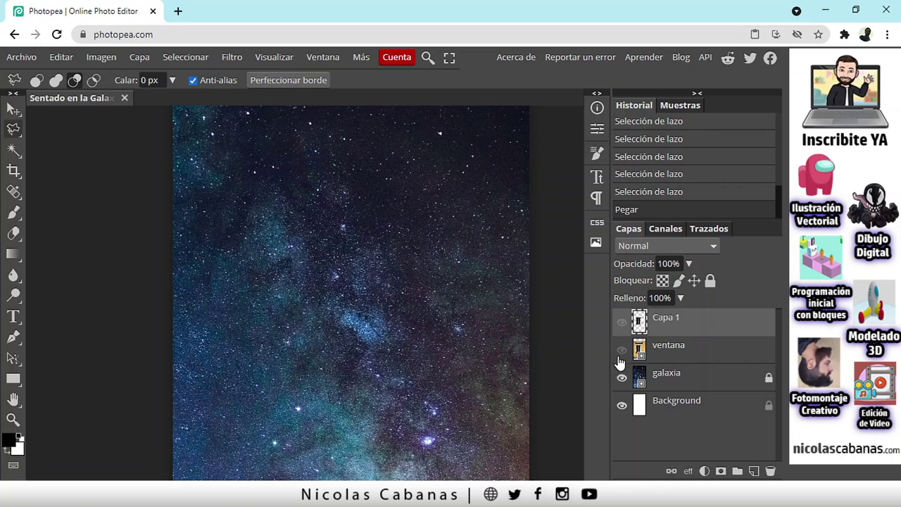
click(620, 324)
click(620, 324)
click(620, 323)
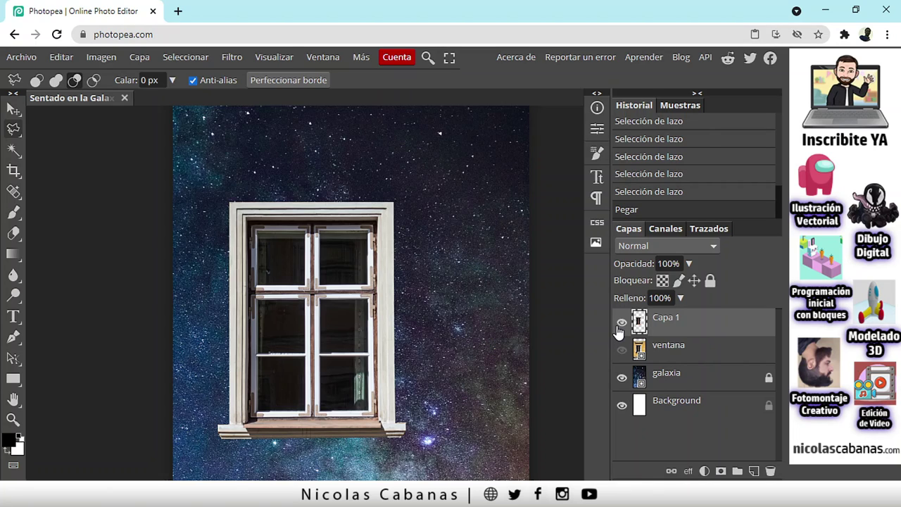
click(620, 323)
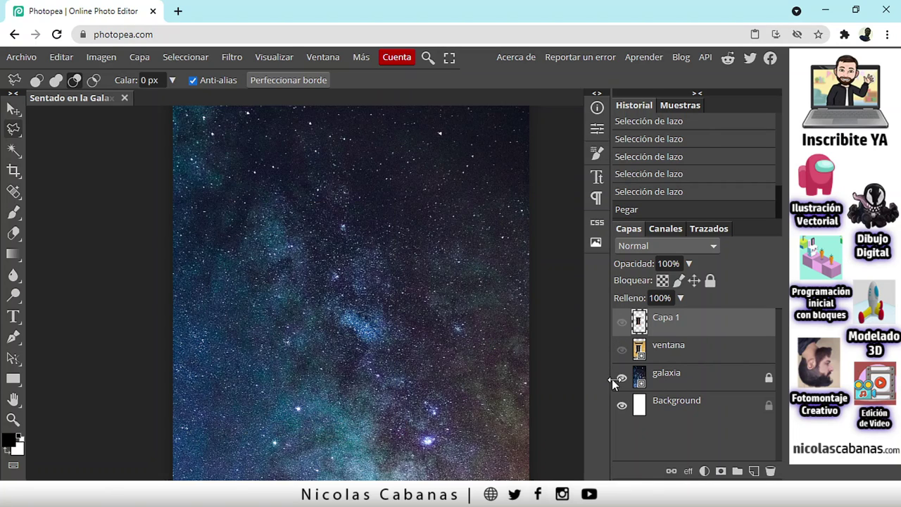
- Delete the original ventana layer, then show and select Capa 1 with the window cutout
click(669, 355)
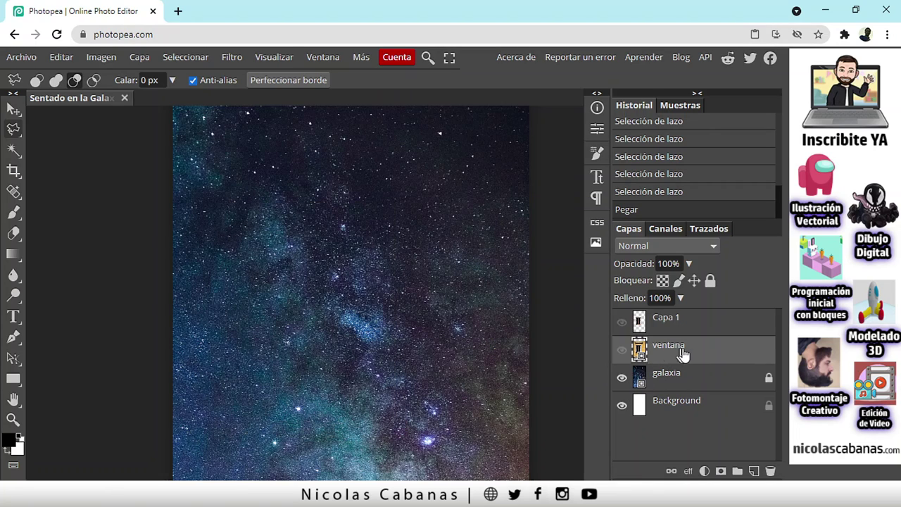
click(622, 350)
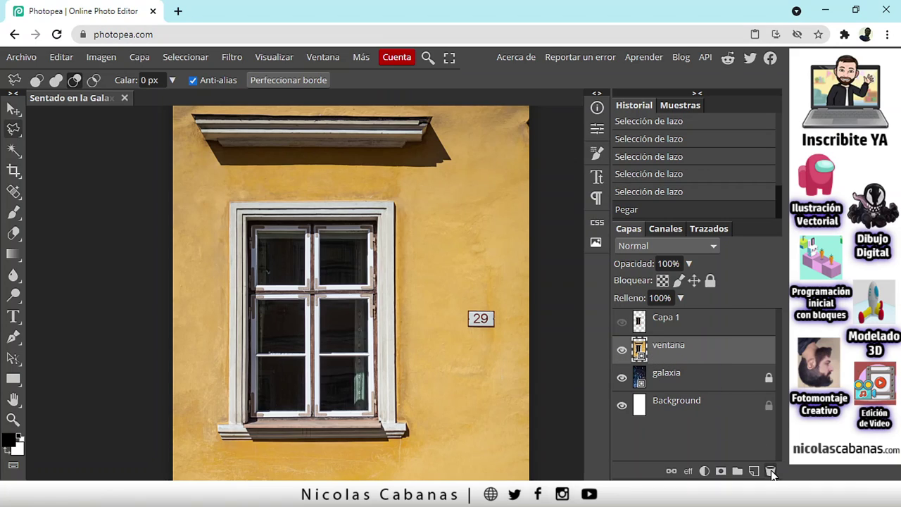
click(770, 471)
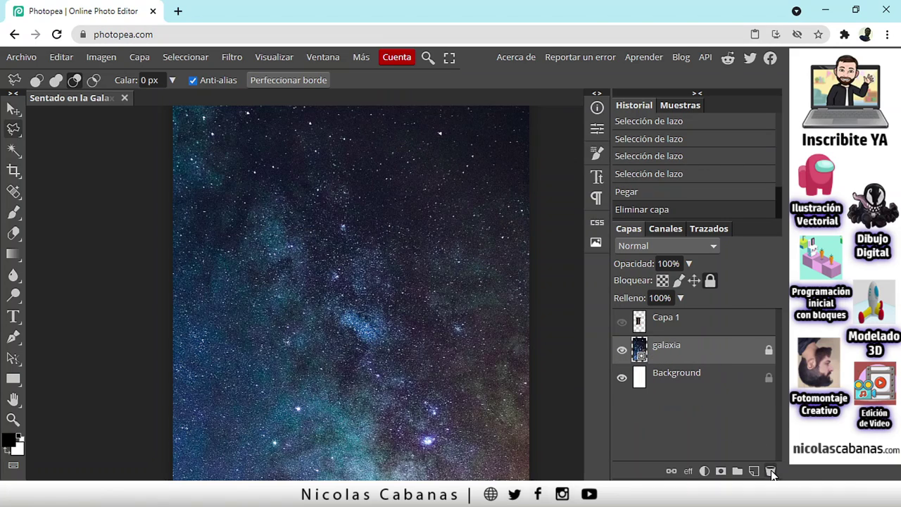
click(622, 322)
click(669, 323)
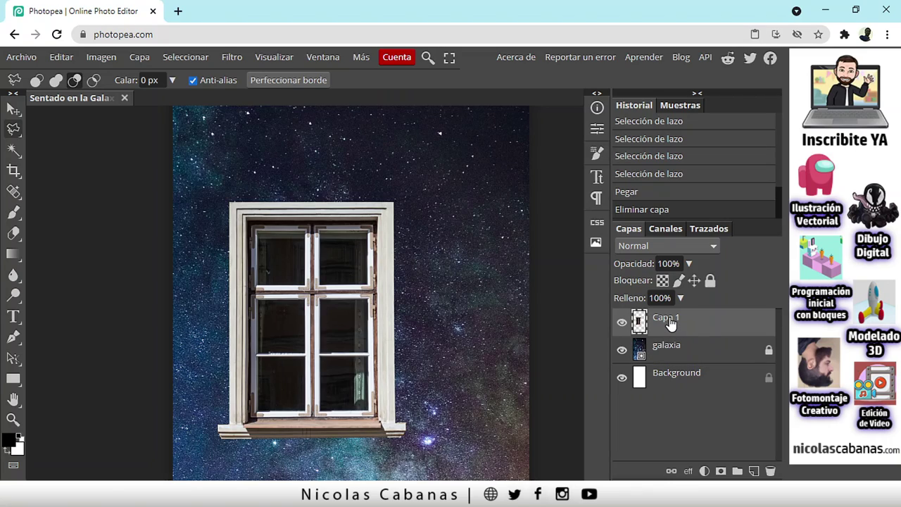
- Rename the window cutout layer Capa 1 as ventana
double_click(669, 322)
text(vent)
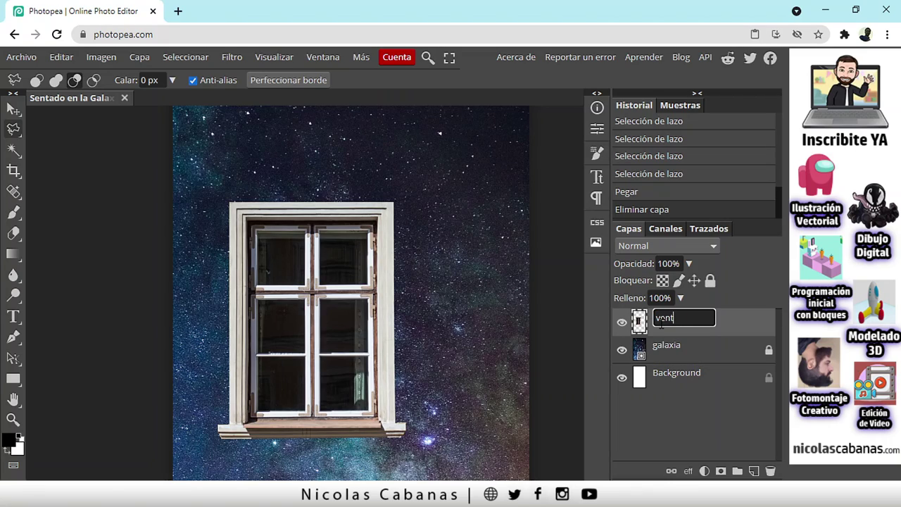
text(ana)
key(Return)
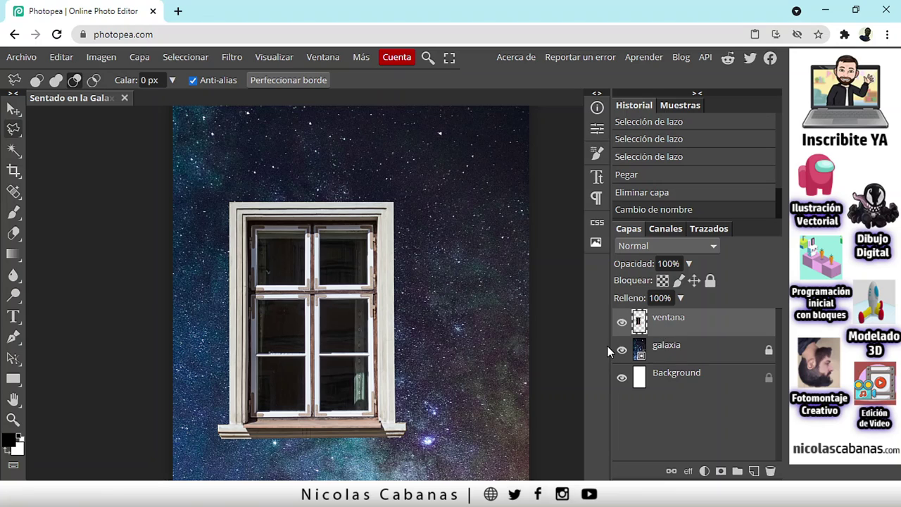
- Move the window cutout up and right so it sits horizontally centred in the upper half of the galaxy background
scroll(418, 362, down, 4)
scroll(352, 272, left, 1)
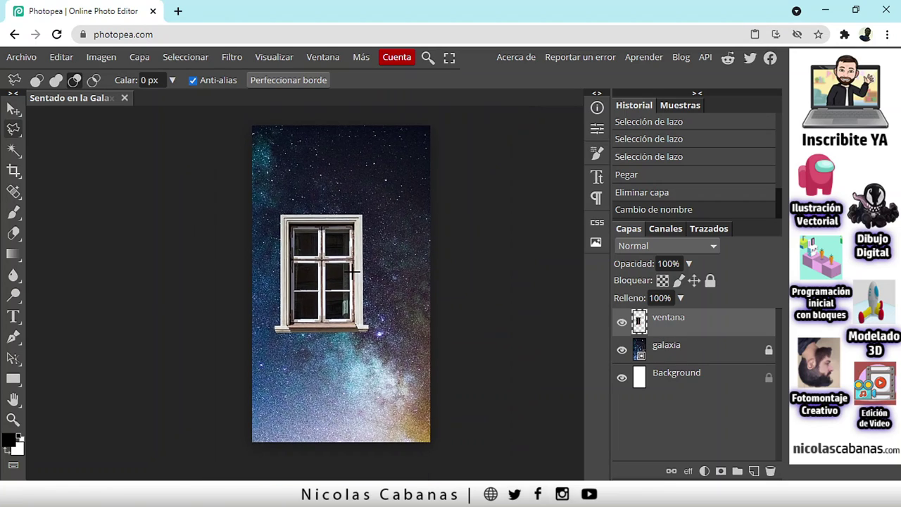
scroll(353, 271, up, 2)
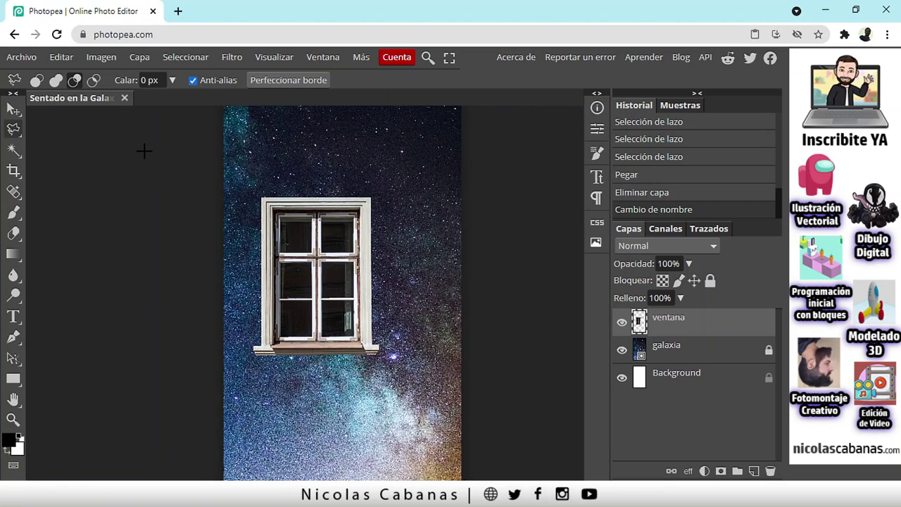
click(13, 110)
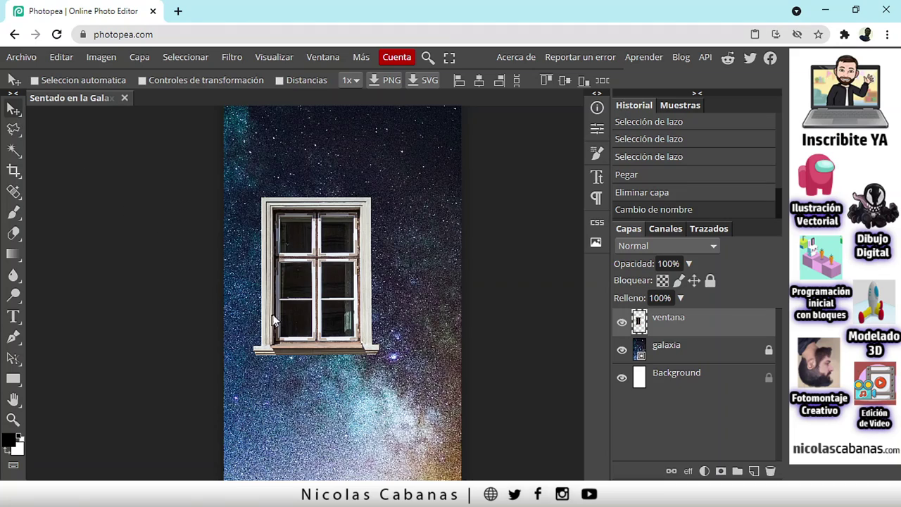
drag(275, 320, 301, 282)
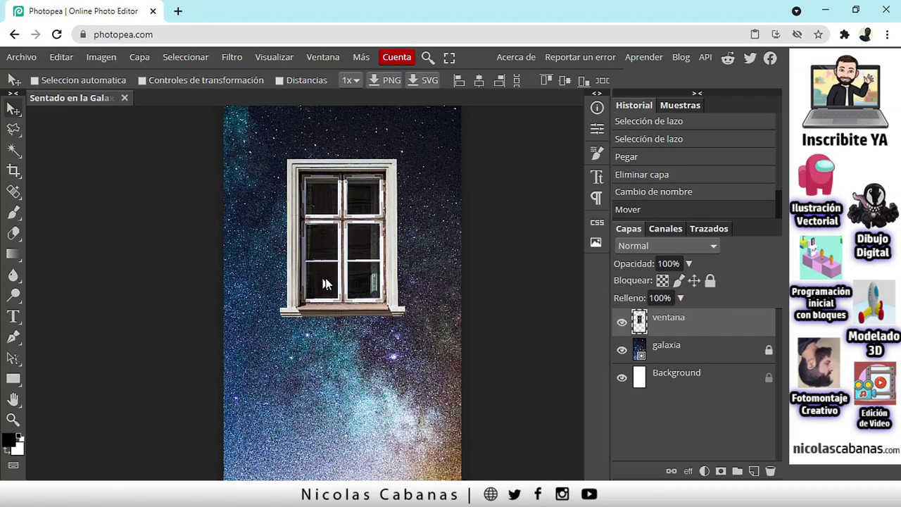
- Hide the ventana layer and place the JPG photo of the man sitting on a wall at its default 27% scale
click(621, 322)
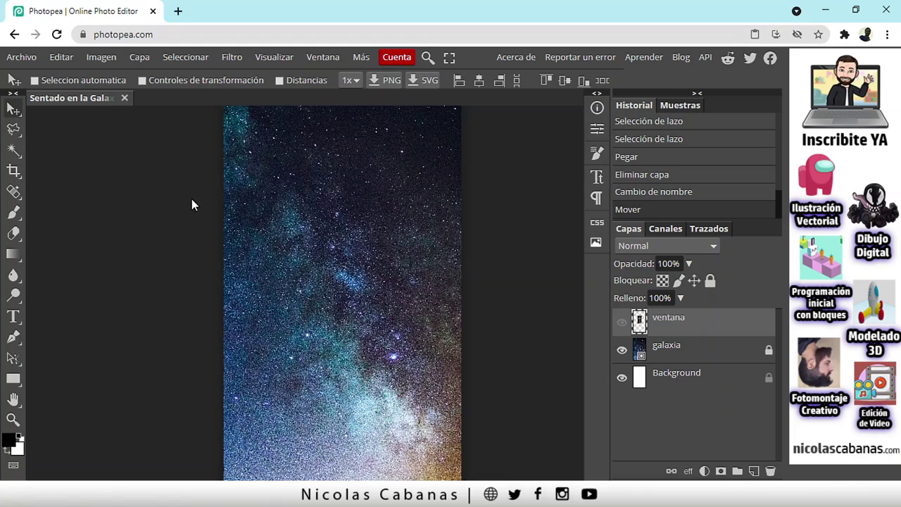
click(23, 59)
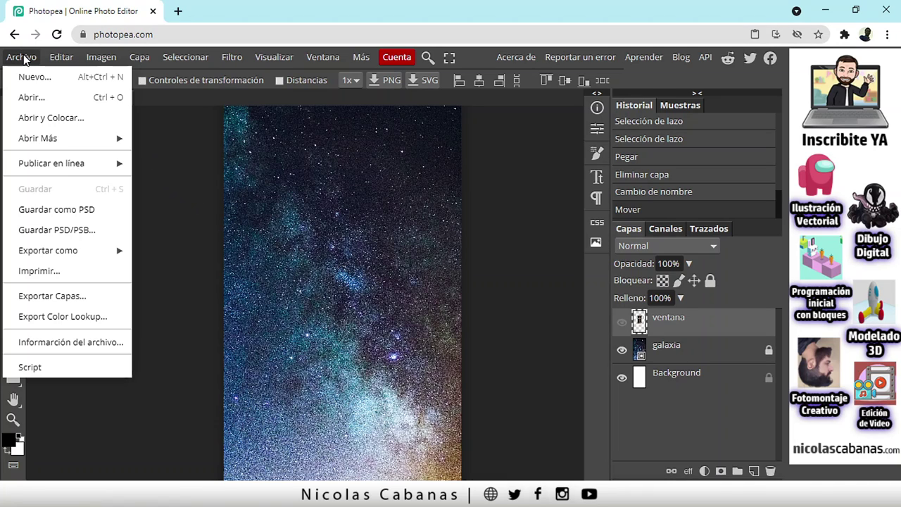
click(54, 117)
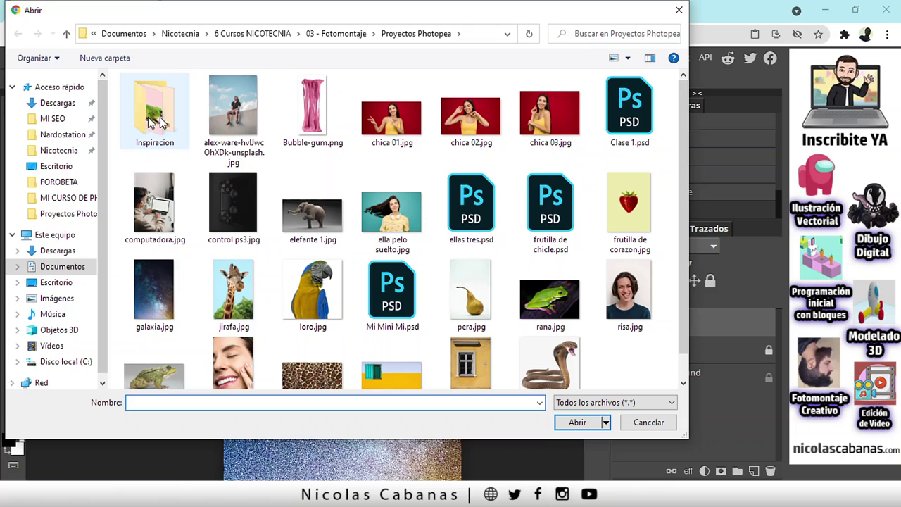
click(233, 121)
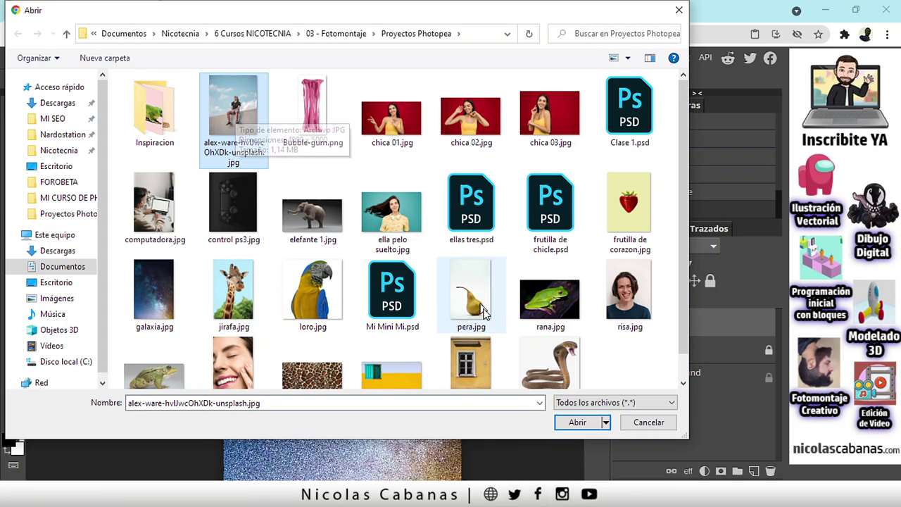
click(575, 422)
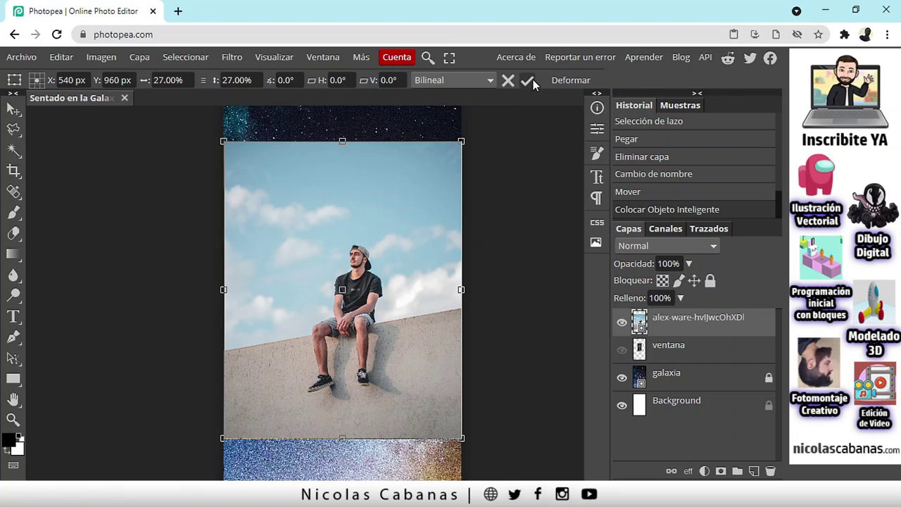
key(Return)
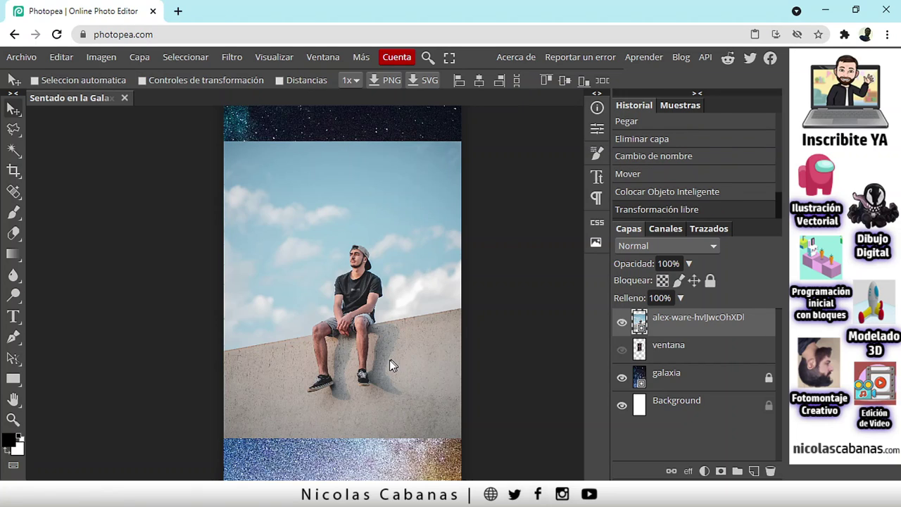
- Examine the seated man's outline from the cap and face down to the hands, legs, shoes and shadows on the wall
scroll(353, 365, up, 2)
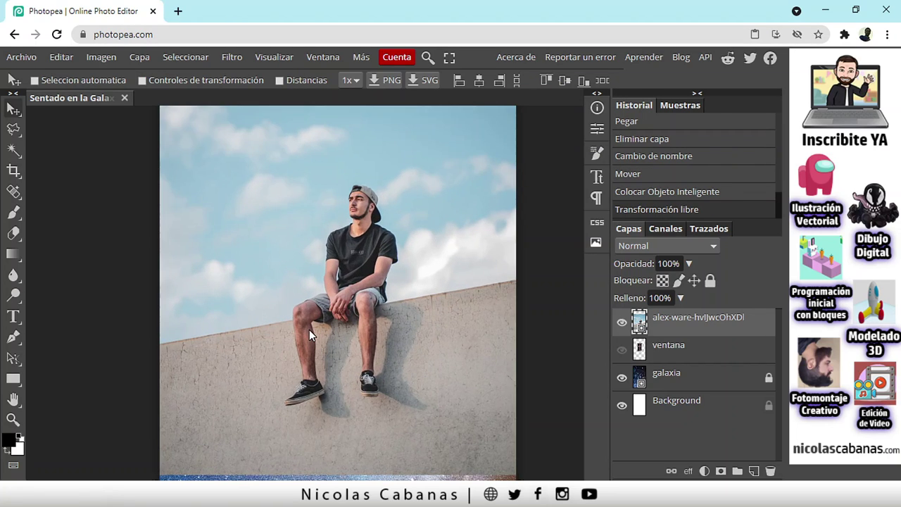
scroll(311, 325, up, 1)
scroll(380, 142, up, 1)
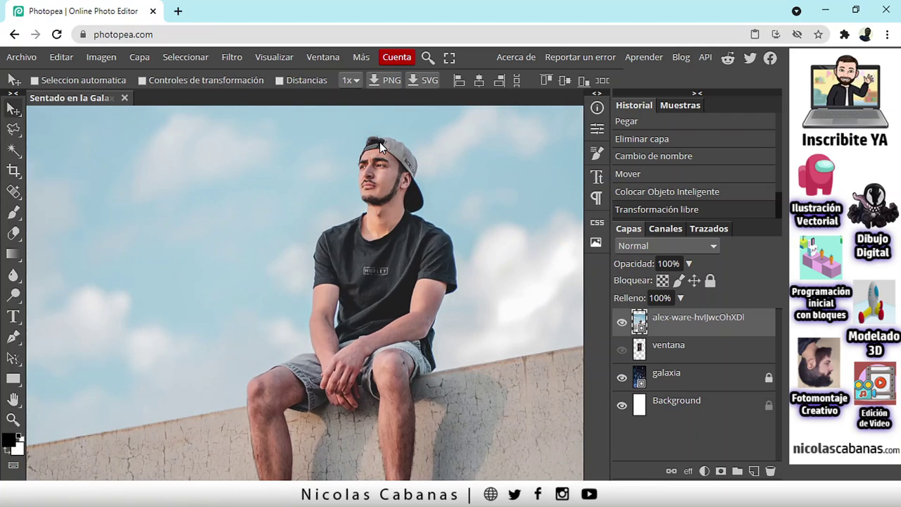
scroll(381, 141, up, 2)
scroll(412, 223, down, 2)
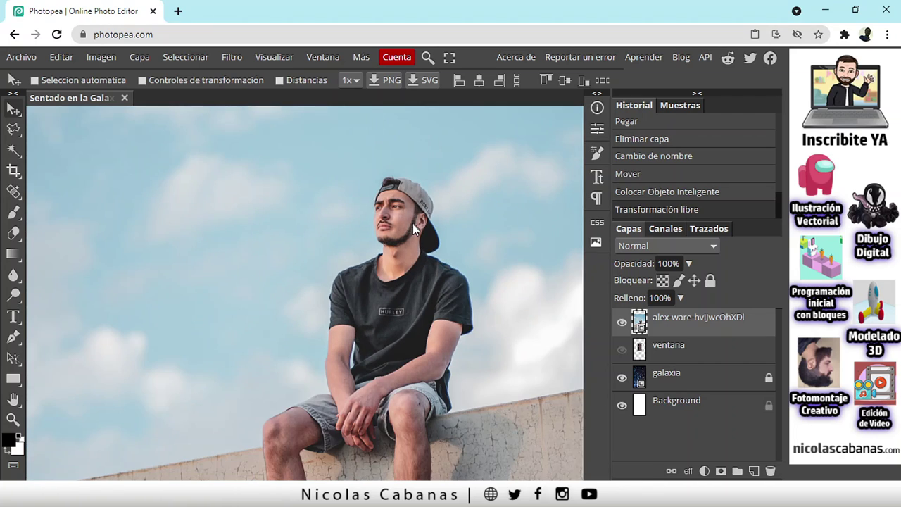
drag(403, 353, 379, 389)
scroll(393, 213, up, 3)
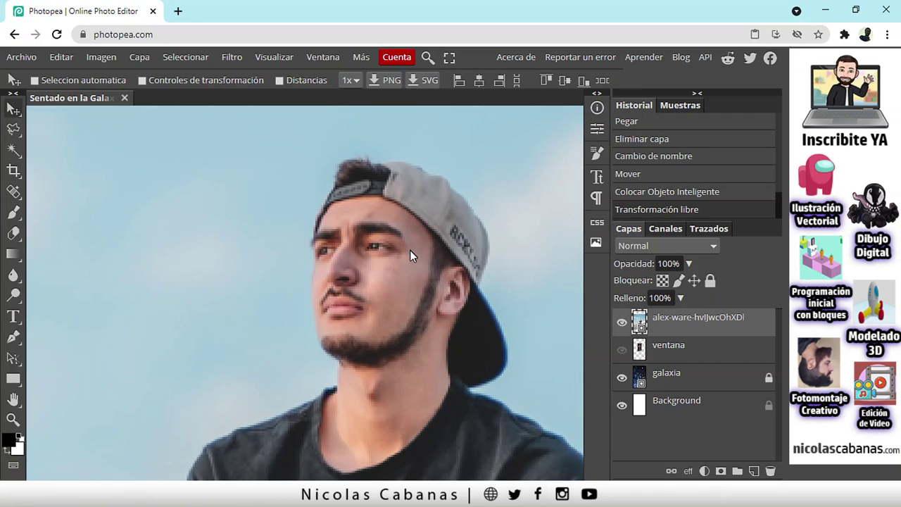
scroll(409, 269, down, 1)
scroll(409, 270, down, 3)
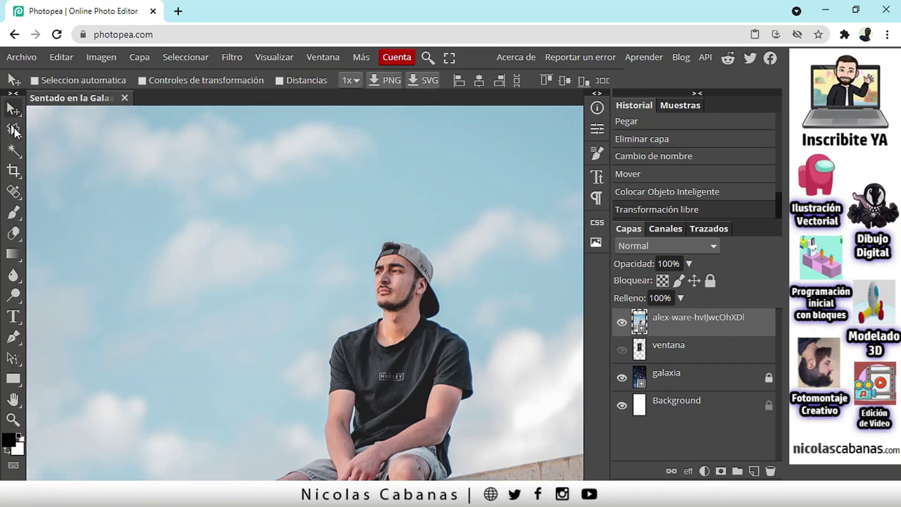
right_click(14, 130)
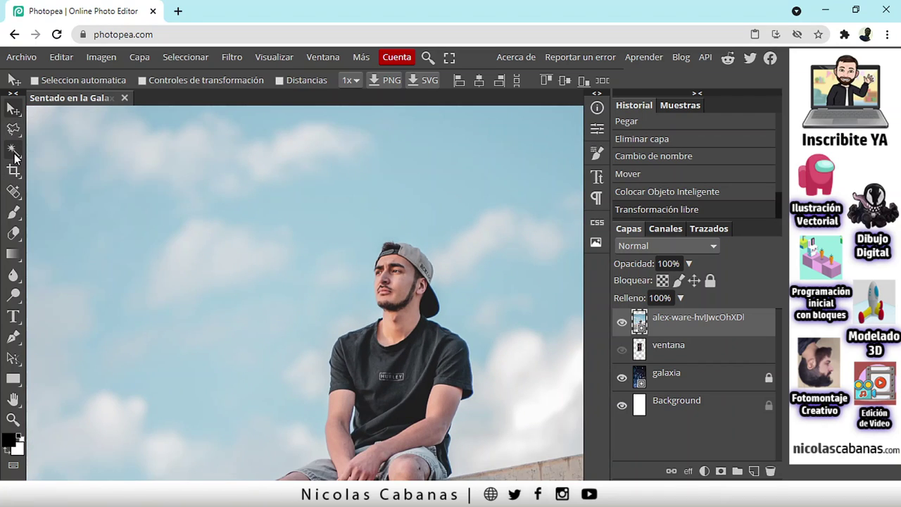
right_click(13, 149)
drag(413, 371, 336, 250)
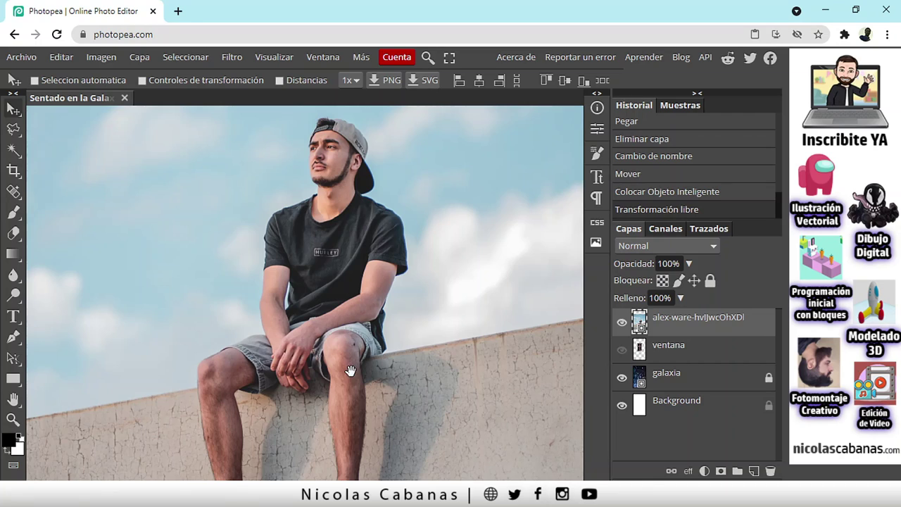
drag(358, 396, 357, 262)
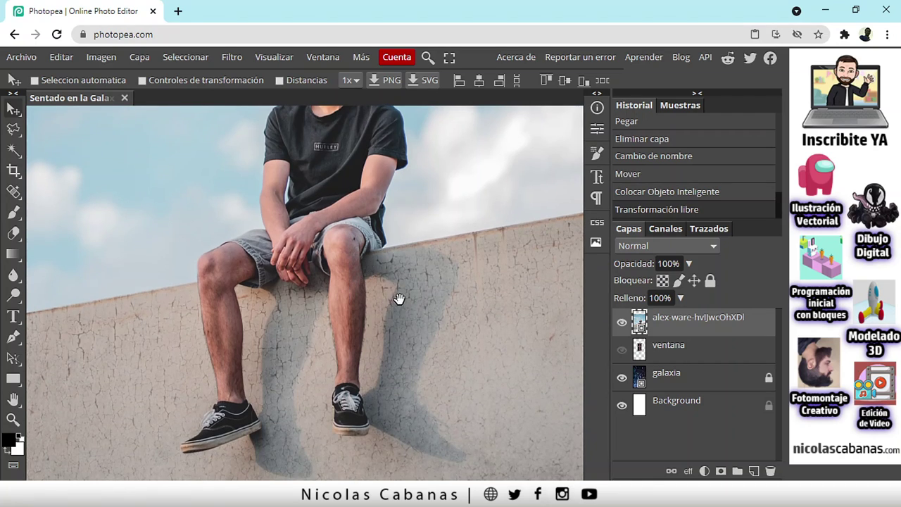
drag(294, 372, 364, 326)
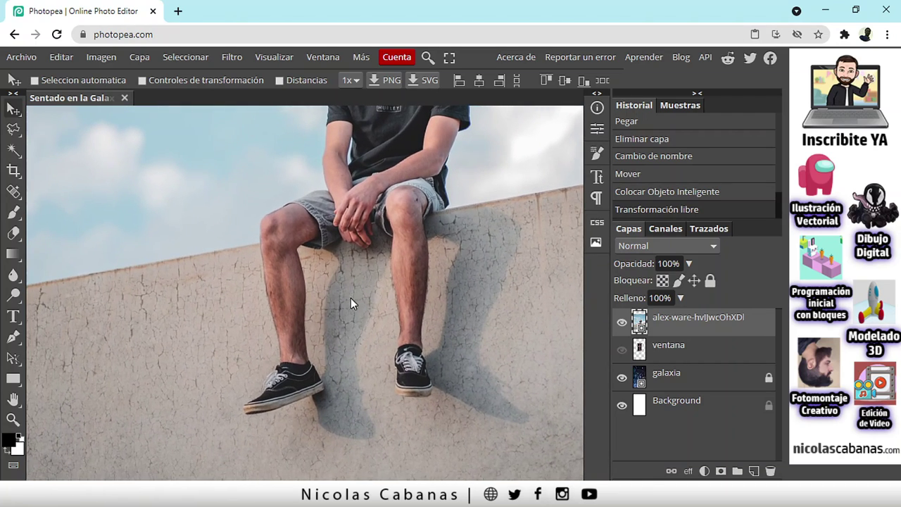
- Activate the Pen tool in path mode and save the project as Sentado en la Galaxia.psd in the Proyectos Photopea folder
click(13, 338)
scroll(279, 415, up, 3)
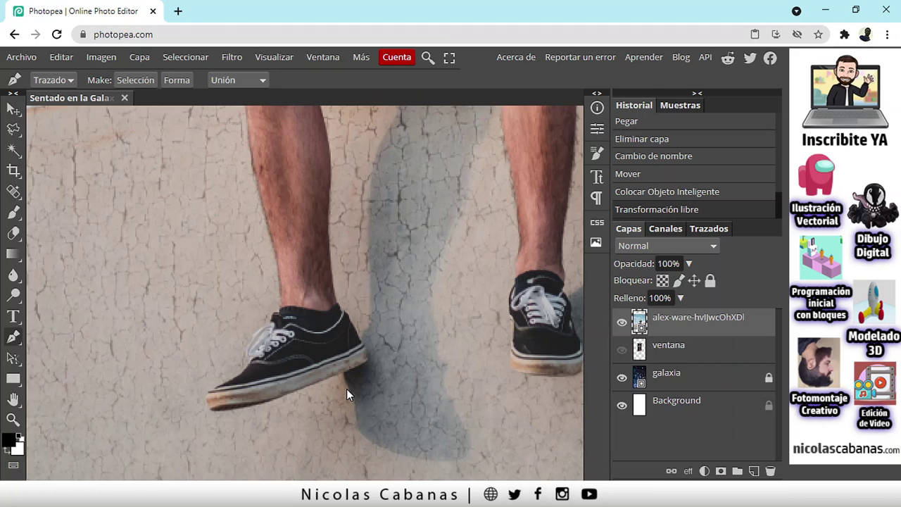
click(26, 55)
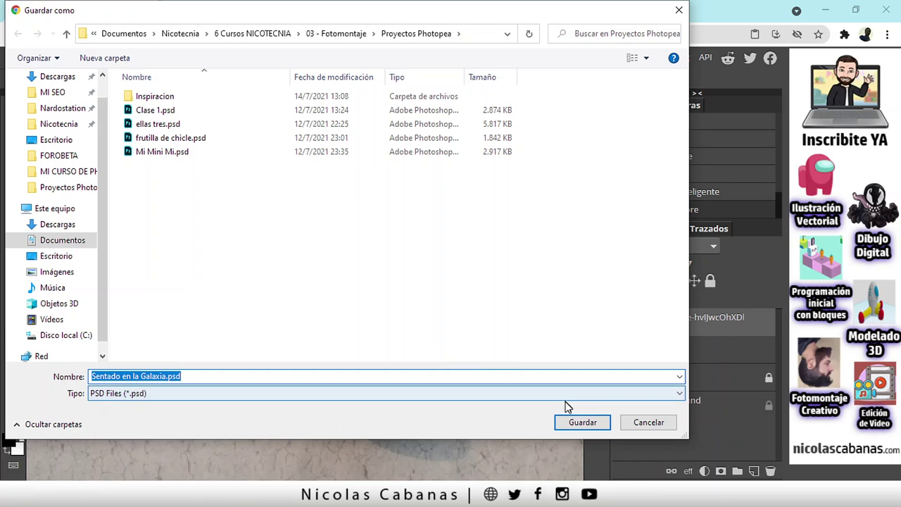
click(583, 423)
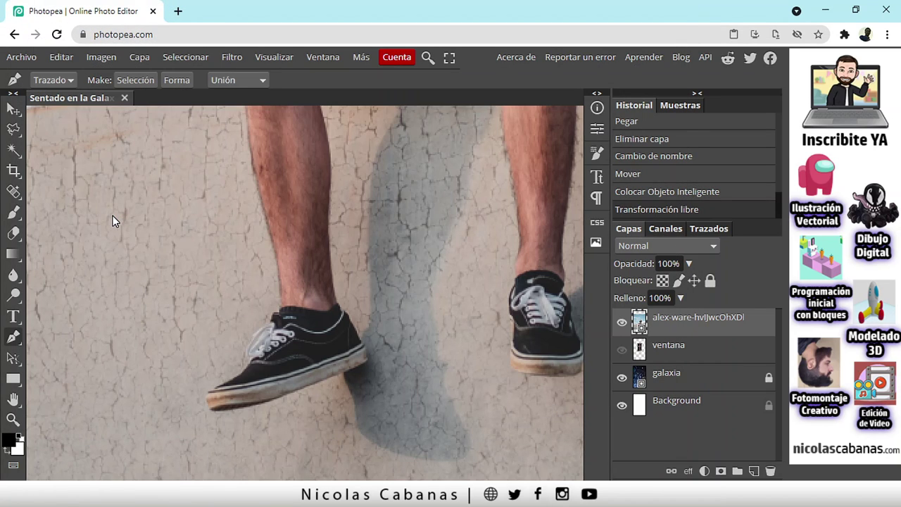
- Start a pen path at the heel of the man's left-hand shoe and trace the underside of the sole to the toe
scroll(159, 362, down, 2)
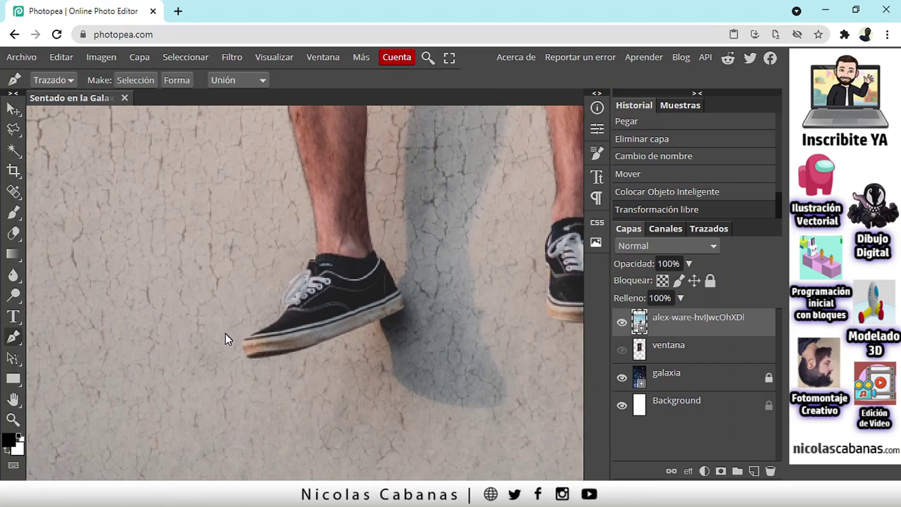
scroll(291, 337, up, 3)
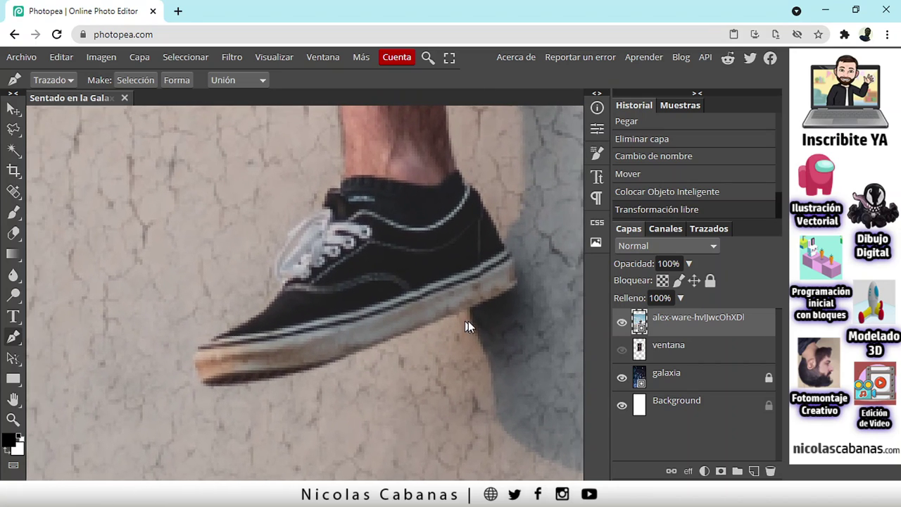
scroll(499, 318, up, 2)
click(526, 275)
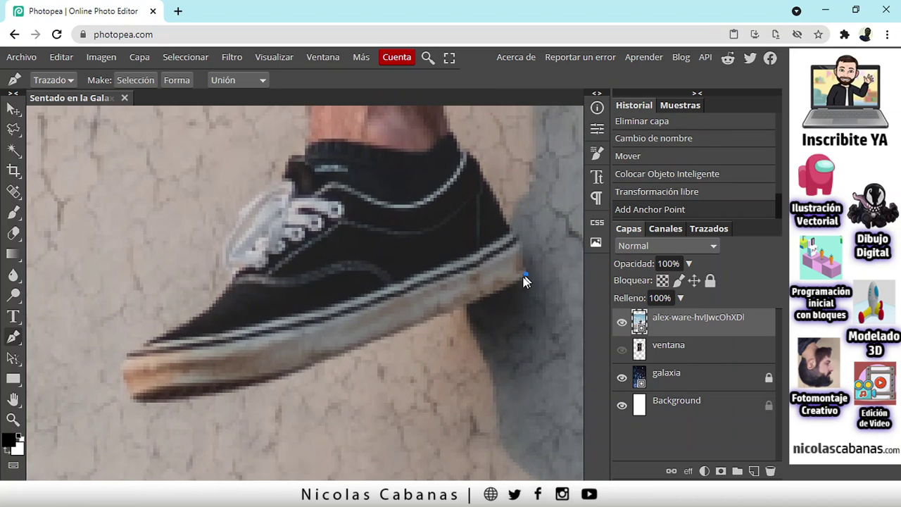
click(502, 287)
click(473, 300)
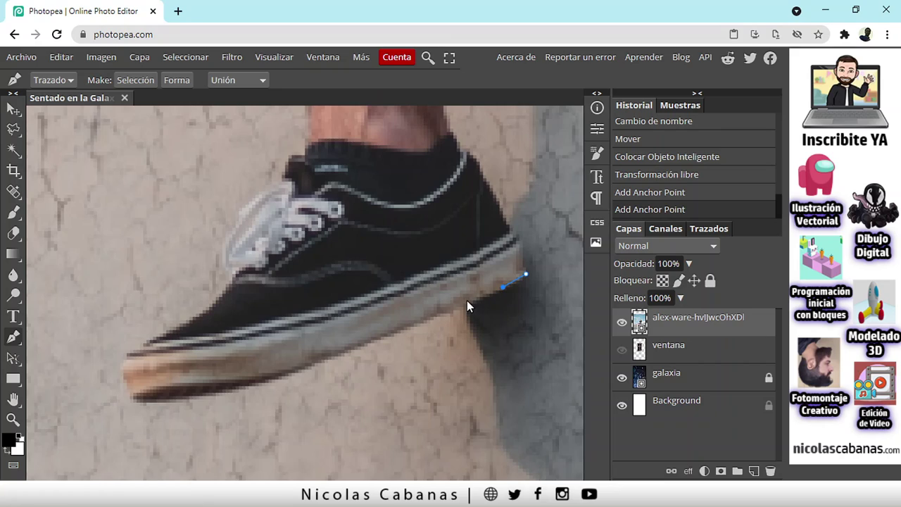
click(381, 336)
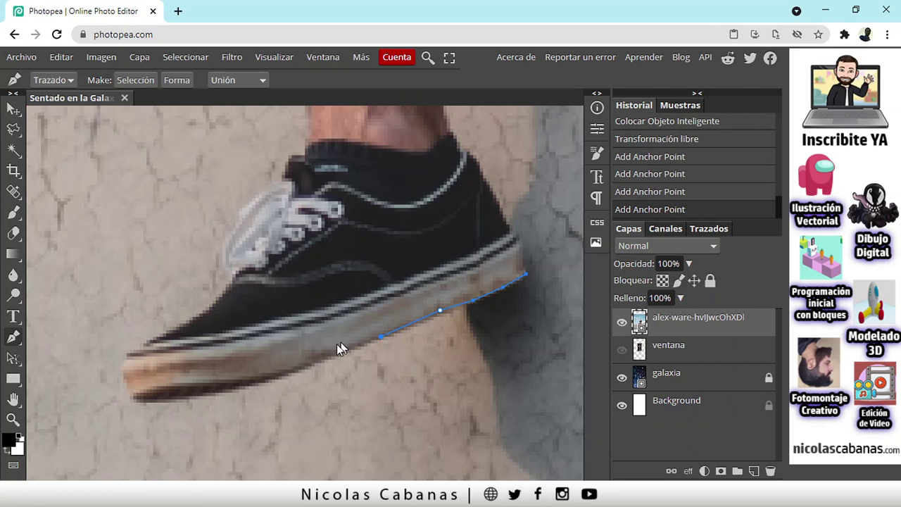
click(304, 366)
click(248, 386)
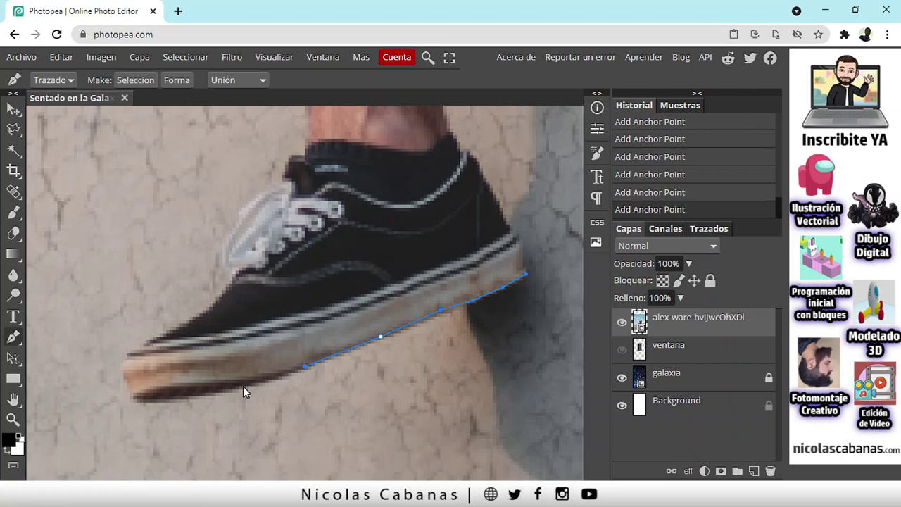
click(176, 403)
- Continue the pen path around the toe, over the top of the shoe and along the curved outer edge of the laces
drag(176, 326, 193, 311)
click(202, 310)
click(222, 290)
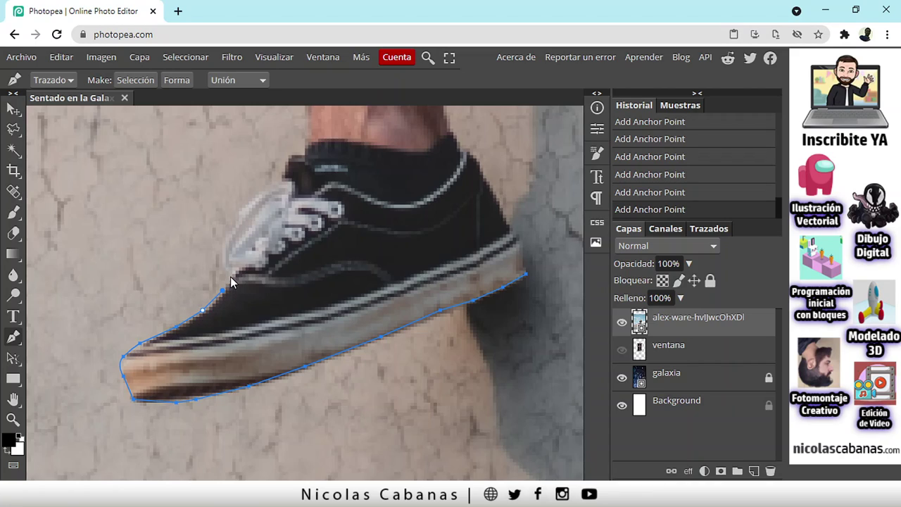
click(222, 270)
drag(232, 229, 268, 186)
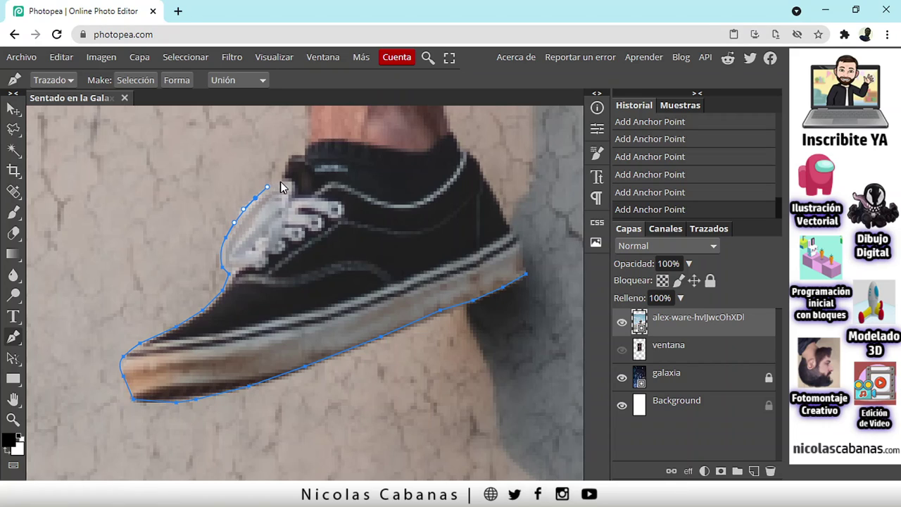
- Continue the pen path over the shoe's tongue and collar edge to the ankle and onto the lower shin
scroll(285, 225, up, 3)
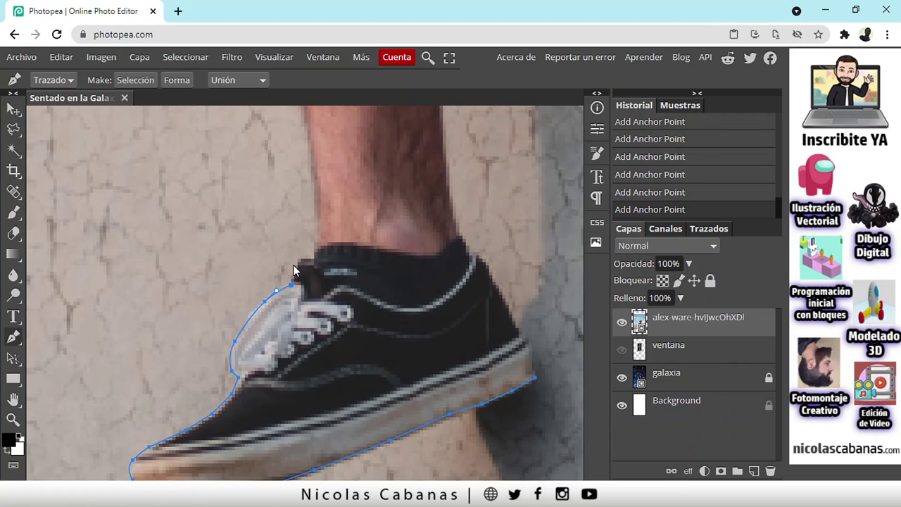
drag(293, 266, 314, 262)
drag(307, 221, 335, 297)
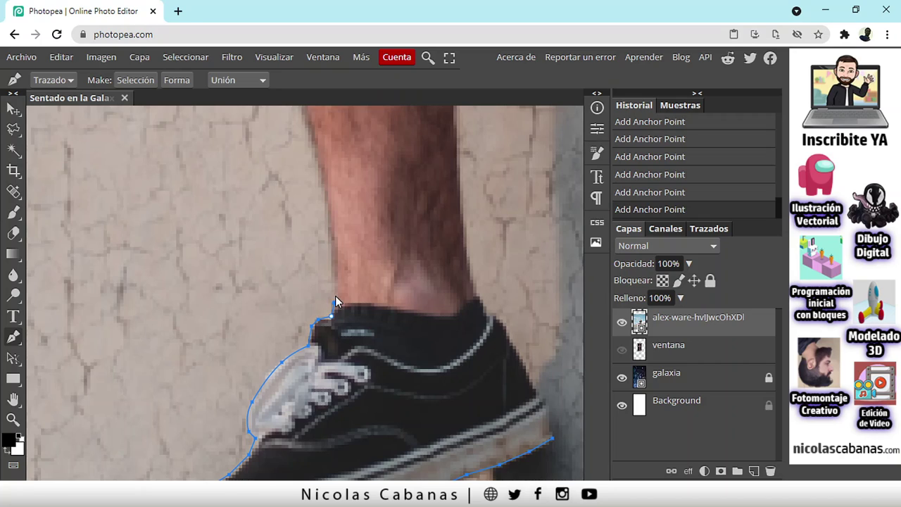
drag(334, 219, 328, 201)
- Trace the pen path up the front edge of the shin to just below the knee
scroll(326, 317, up, 5)
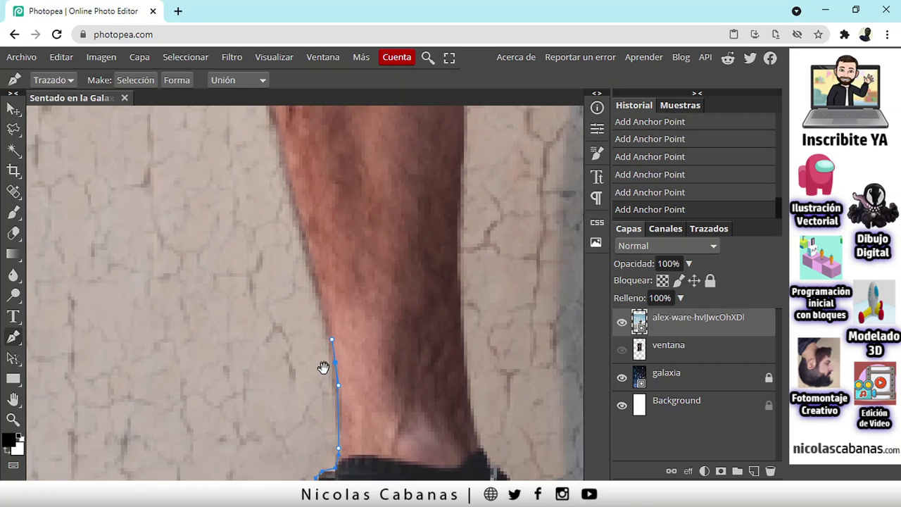
click(310, 244)
drag(296, 259, 320, 337)
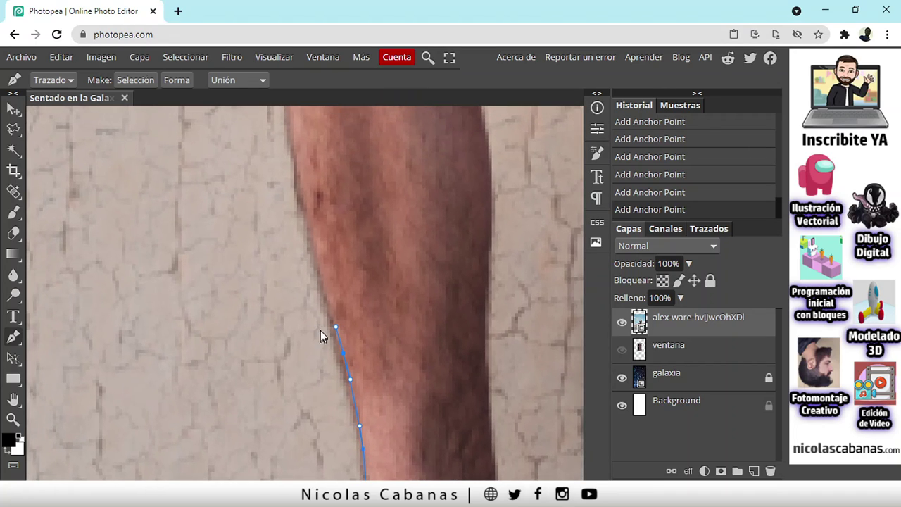
drag(316, 252, 304, 309)
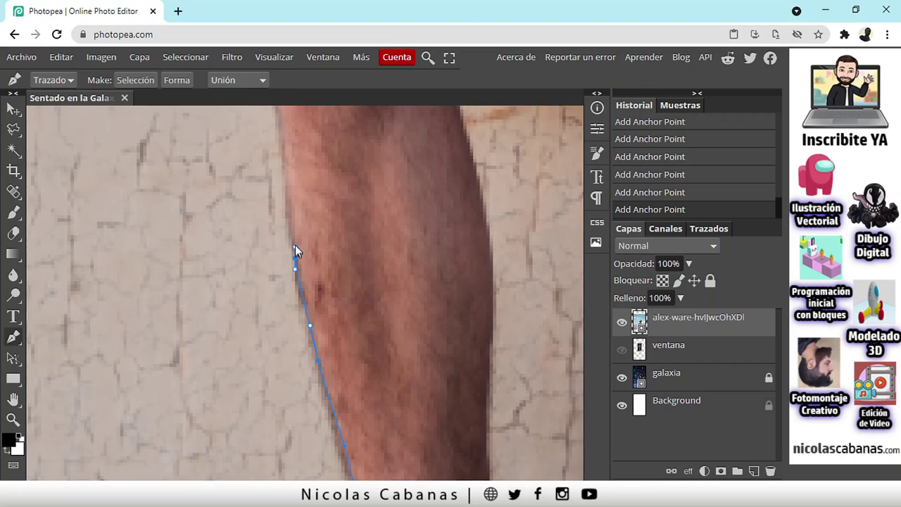
drag(292, 239, 309, 344)
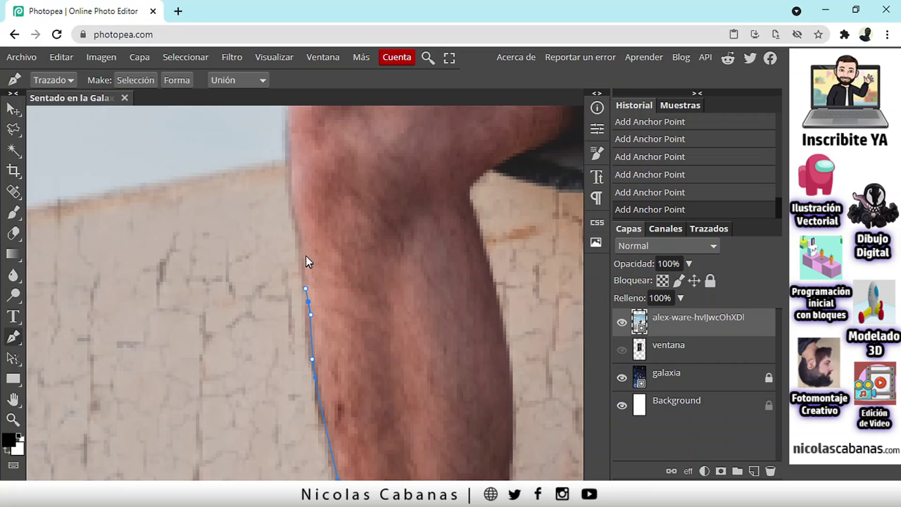
drag(293, 225, 306, 315)
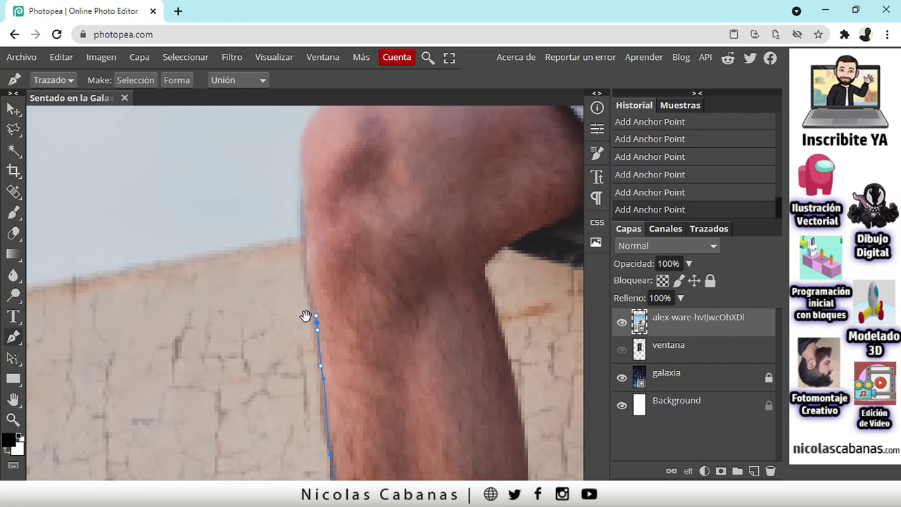
- Continue the pen path up the front of the knee, around the kneecap and along the thigh's upper edge
click(304, 278)
click(305, 247)
click(304, 221)
drag(295, 217, 292, 321)
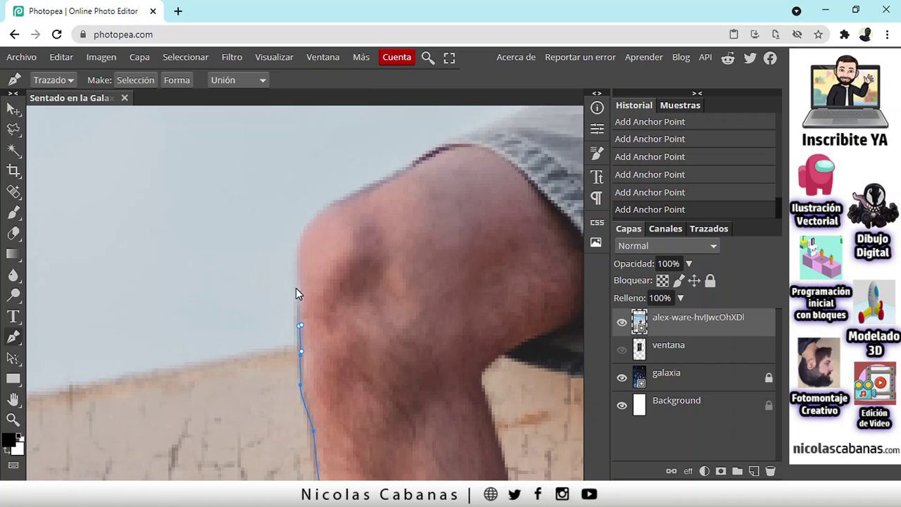
click(300, 283)
drag(304, 240, 310, 224)
click(333, 207)
drag(356, 195, 383, 286)
click(405, 271)
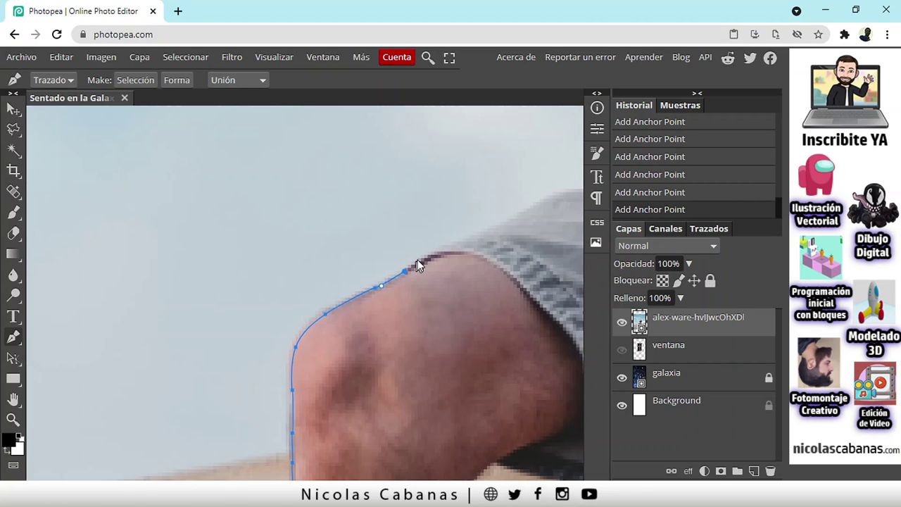
- Trace the pen path along the upper edge of the grey shorts to where the forearm meets them
drag(483, 235, 245, 338)
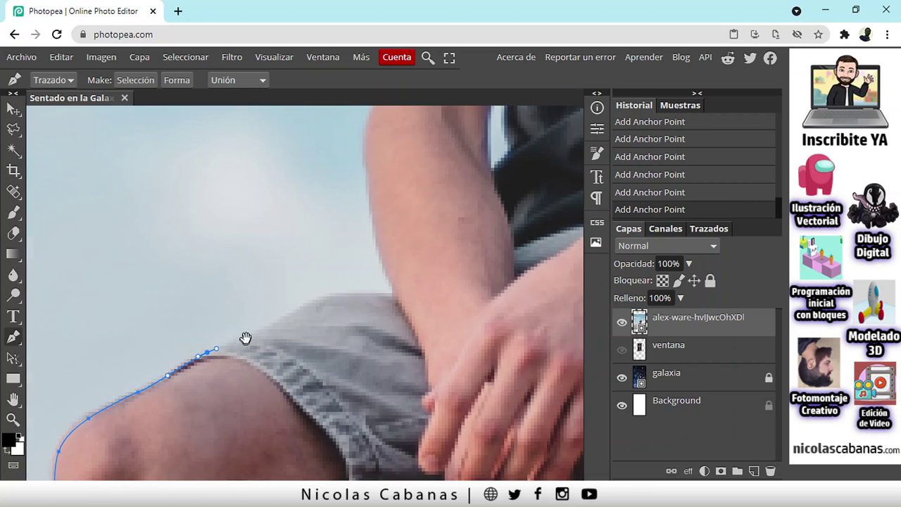
click(243, 335)
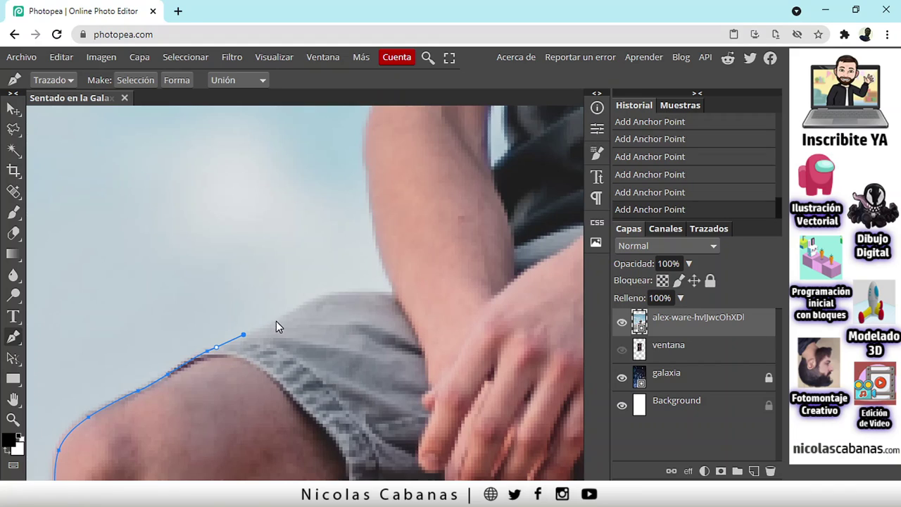
click(274, 321)
click(319, 296)
click(356, 293)
click(392, 292)
- Continue the pen path up the outer edge of the forearm to the elbow
drag(376, 248, 361, 307)
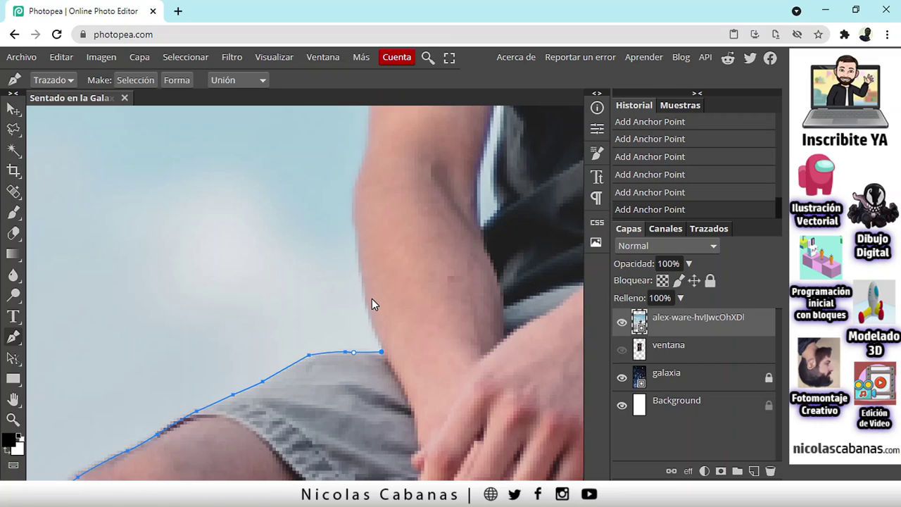
click(362, 287)
click(358, 259)
click(358, 230)
click(351, 211)
- Trace the pen path from the elbow up the outer edge of the upper arm to the sleeve hem
scroll(358, 197, up, 3)
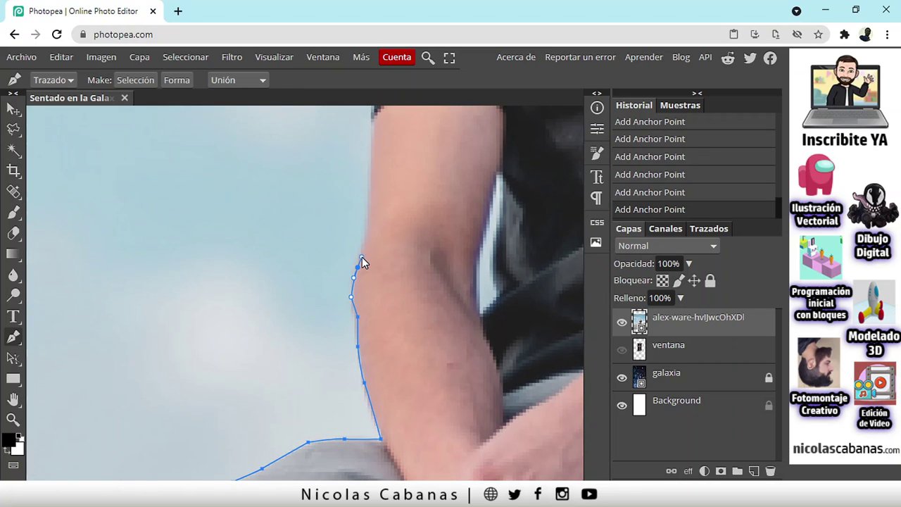
click(365, 244)
scroll(365, 239, up, 3)
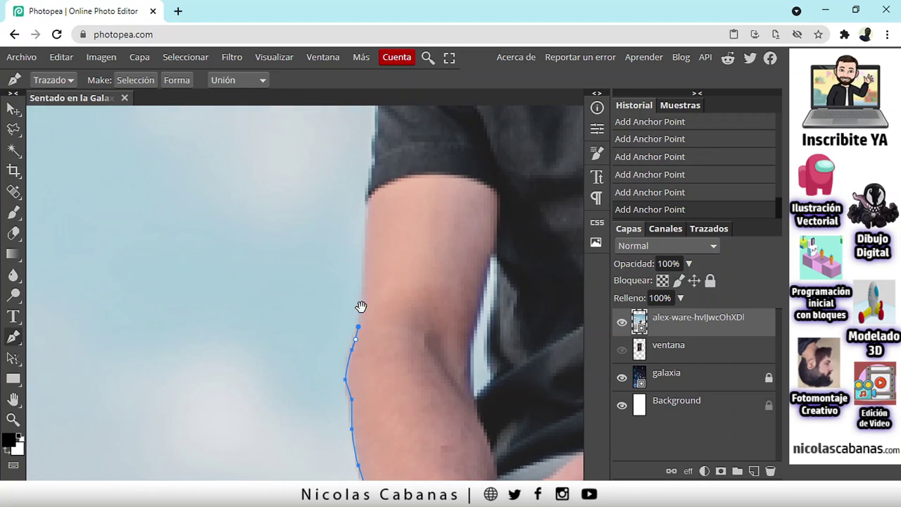
click(364, 283)
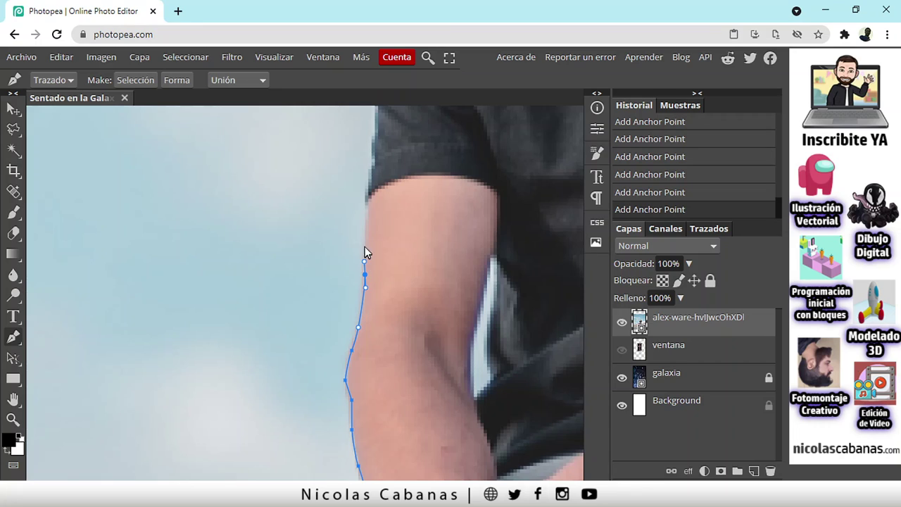
click(367, 201)
- Continue the pen path up the outer edge of the black T-shirt sleeve
scroll(359, 247, up, 4)
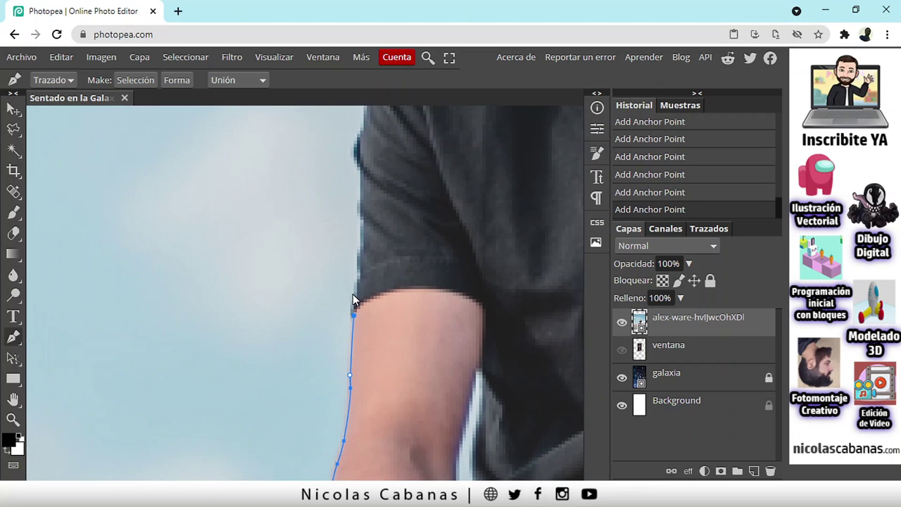
click(357, 279)
click(360, 250)
scroll(362, 268, up, 2)
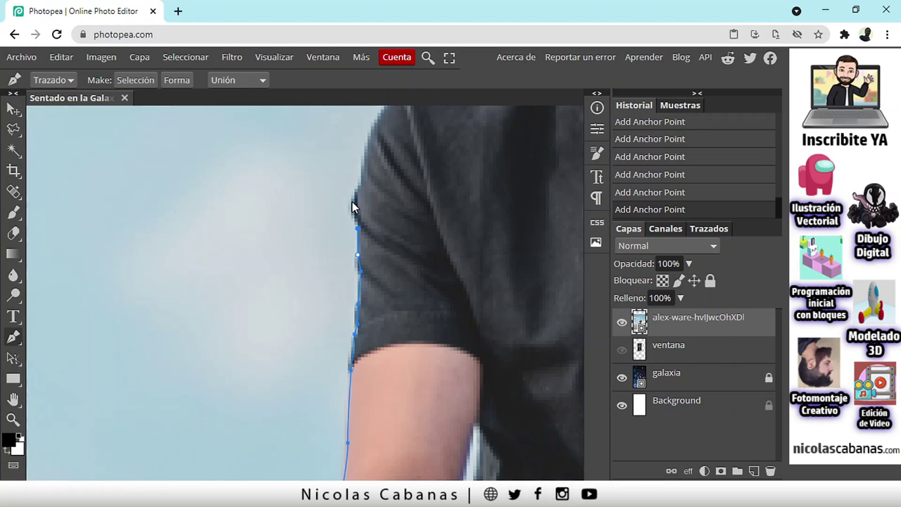
- Trace the pen path from the upper sleeve around the curve of the shoulder
drag(362, 184, 317, 329)
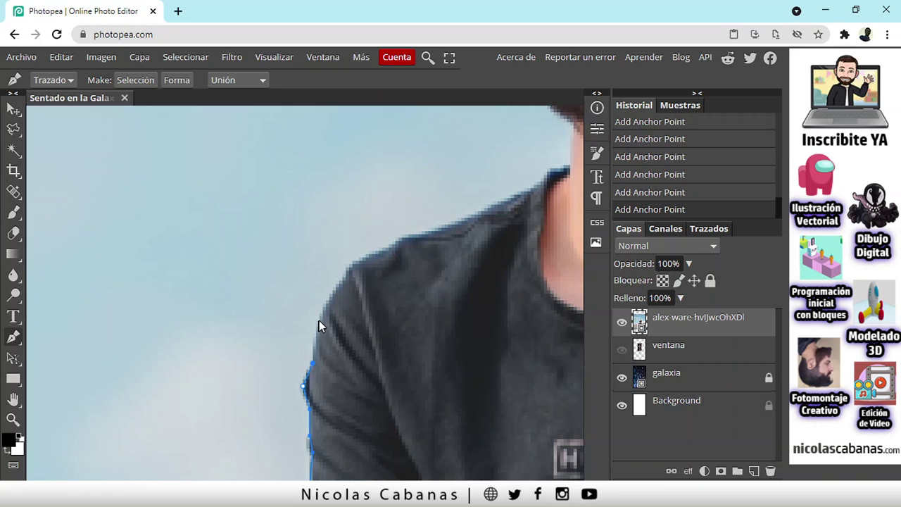
click(314, 329)
click(332, 291)
click(347, 269)
click(390, 247)
click(402, 237)
click(417, 237)
- Continue the pen path along the top of the shoulder to the shirt collar at the neck
drag(396, 255, 310, 341)
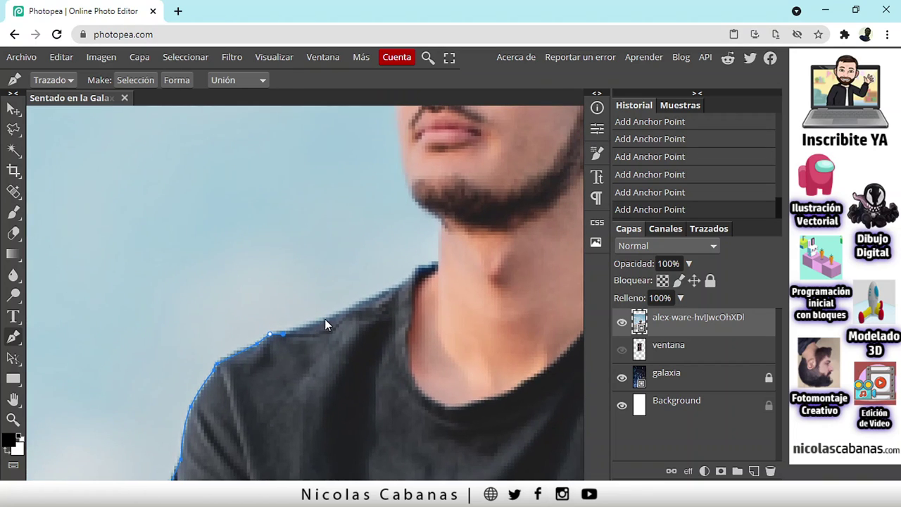
click(326, 319)
click(359, 304)
click(397, 285)
click(422, 266)
- Trace the pen path up the neck, around the bearded chin and along the cheek to the eyebrow
scroll(422, 268, up, 5)
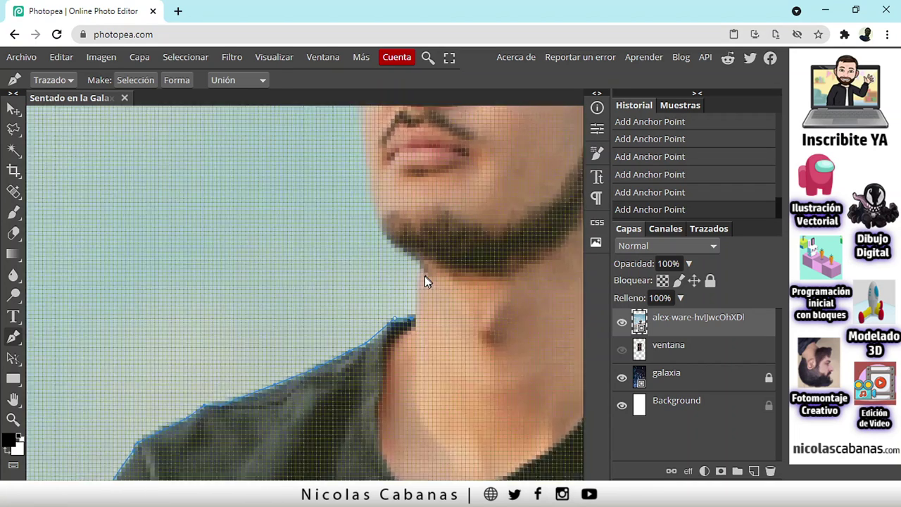
scroll(426, 322, down, 3)
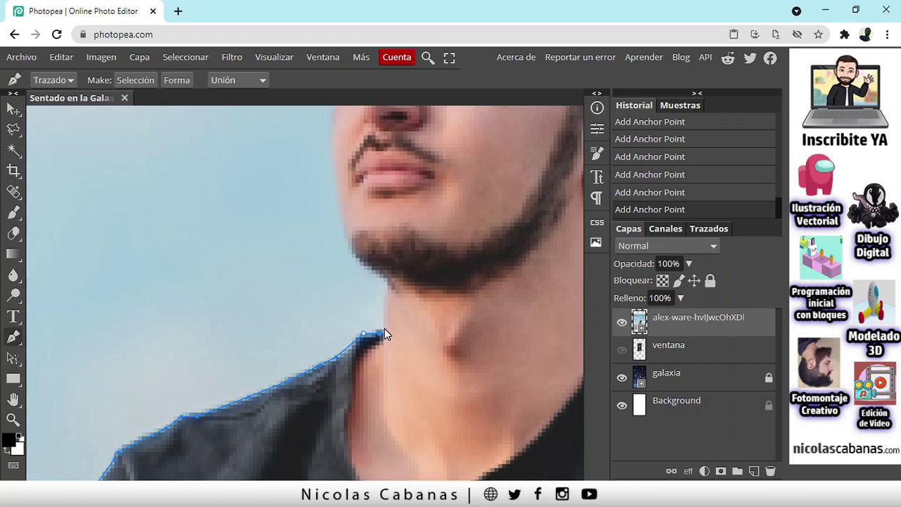
drag(388, 305, 389, 311)
click(387, 280)
click(350, 240)
drag(346, 202, 364, 279)
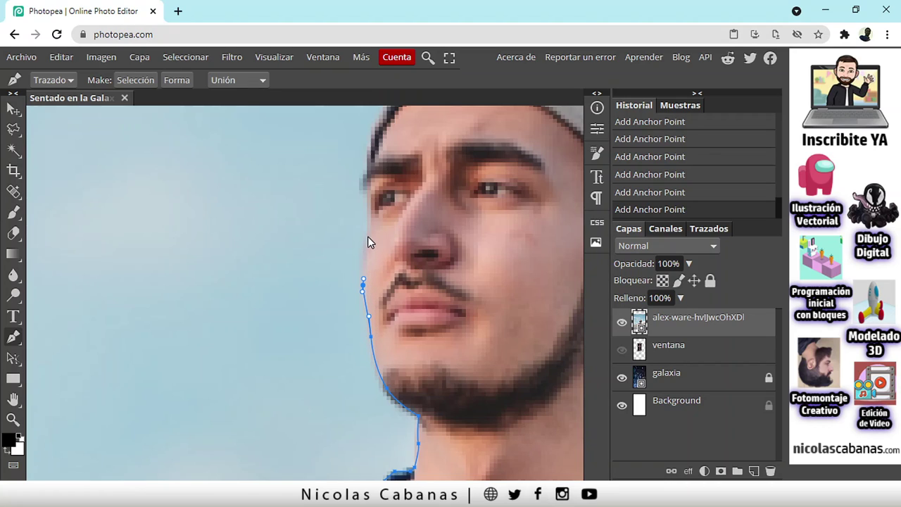
scroll(368, 239, up, 3)
drag(358, 317, 356, 249)
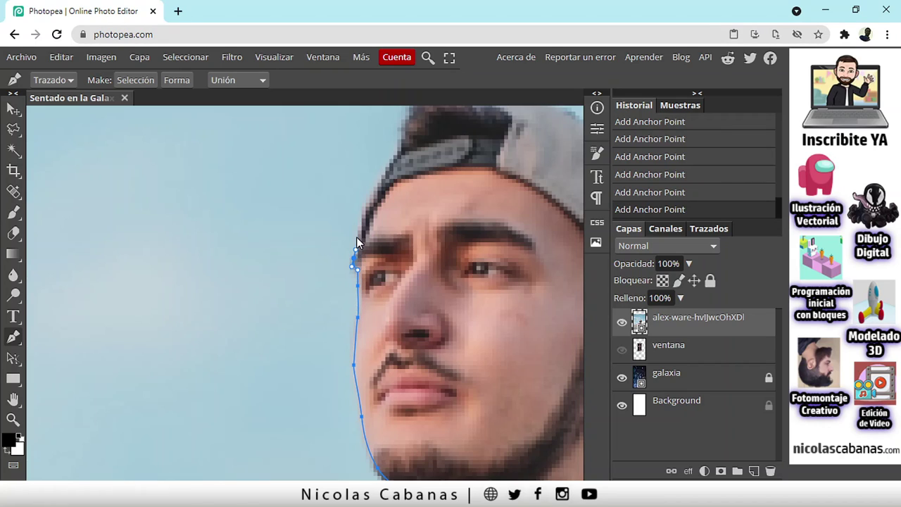
- Continue the pen path along the forehead and the outer edge of the cap's strap
scroll(358, 238, up, 4)
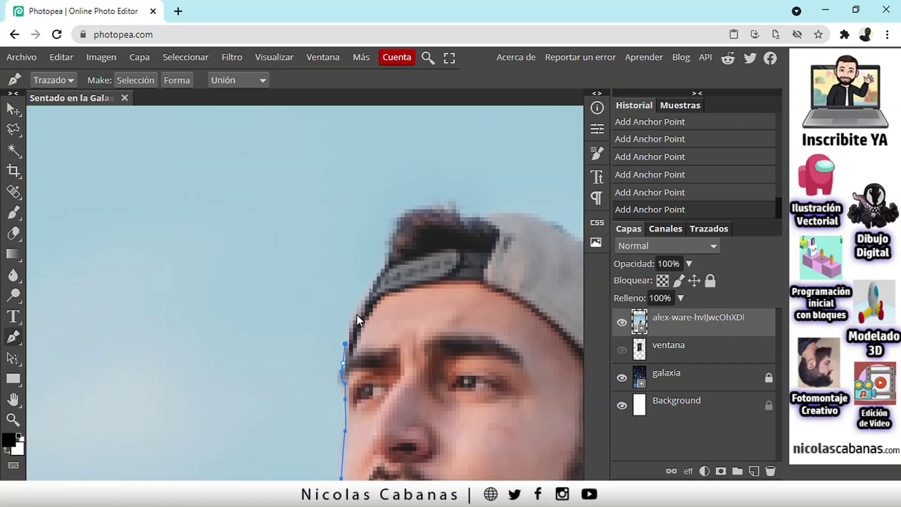
drag(369, 286, 369, 285)
click(379, 271)
scroll(376, 281, up, 2)
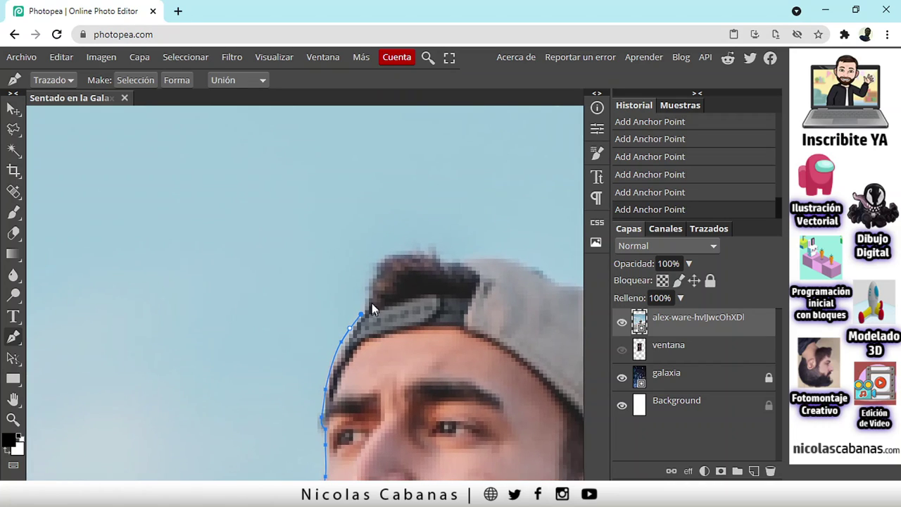
- Trace the pen path around the tuft of hair above the strap to the start of the cap's grey crown
click(369, 298)
click(401, 258)
drag(410, 255, 357, 283)
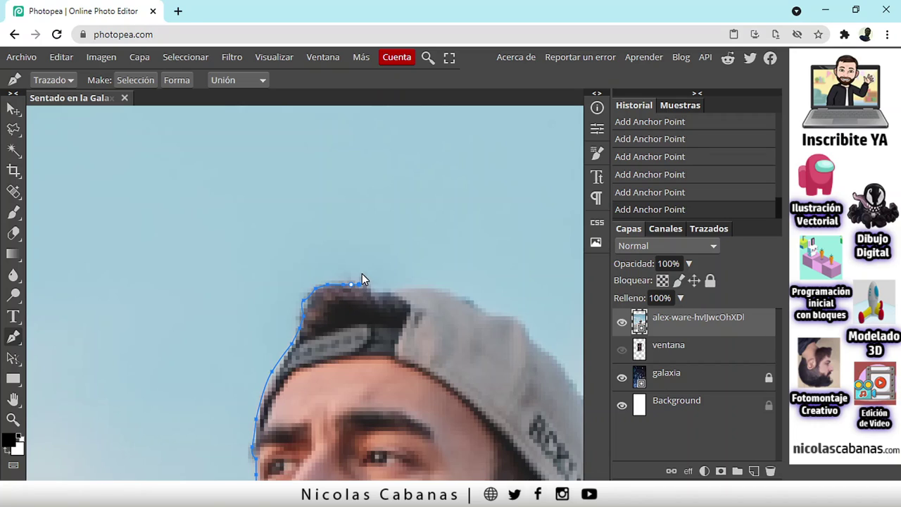
click(398, 289)
drag(398, 292, 317, 318)
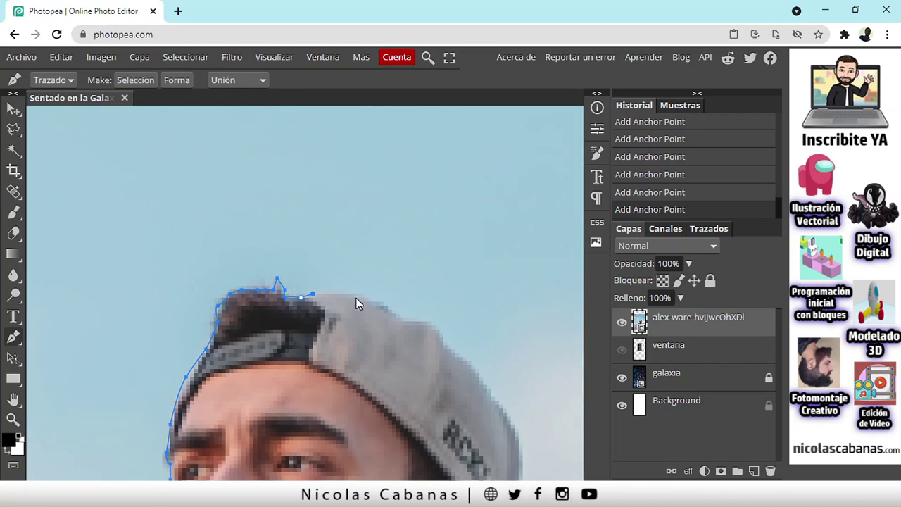
- Continue the pen path over the top of the grey cap and down its sloping back
drag(361, 296, 352, 276)
click(339, 336)
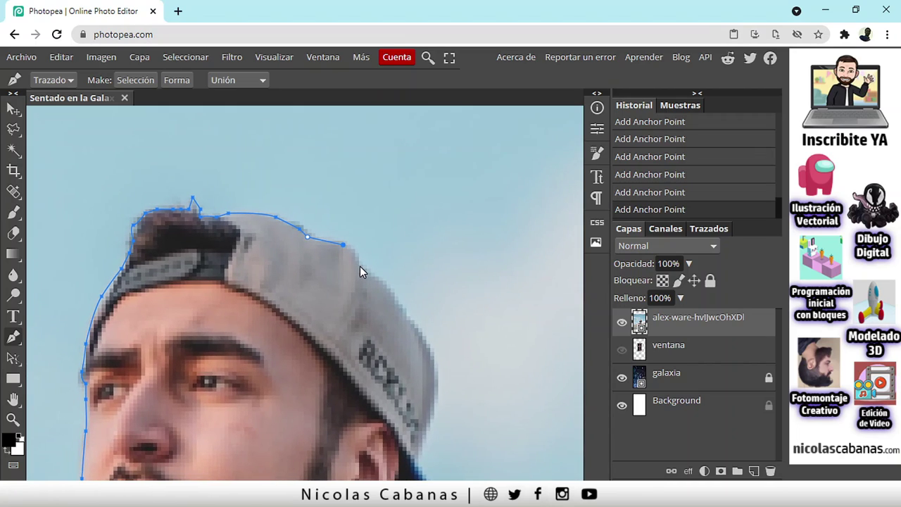
click(360, 265)
click(379, 281)
click(391, 292)
click(403, 312)
- Retry the curved anchor at the back of the cap and bring the pen path down to the black visor
drag(434, 363, 434, 392)
key(ctrl+z)
drag(450, 347, 429, 384)
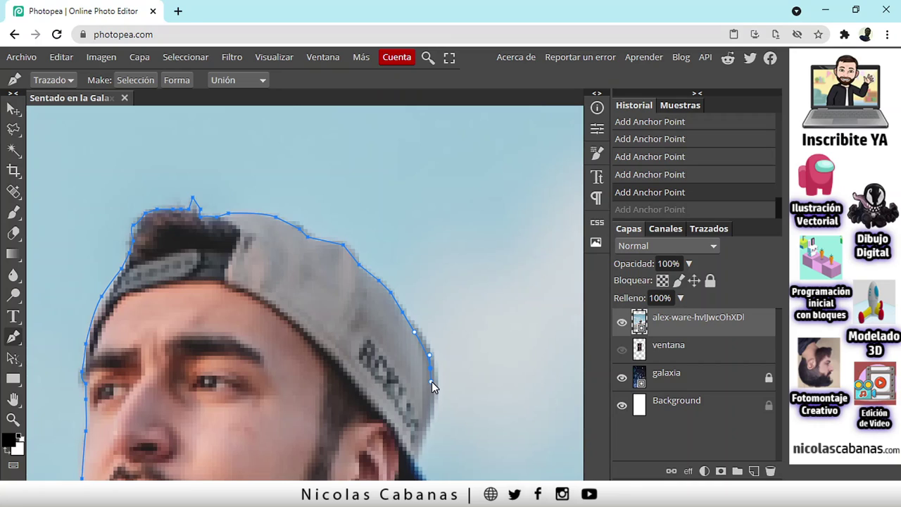
scroll(431, 381, down, 2)
drag(432, 382, 431, 392)
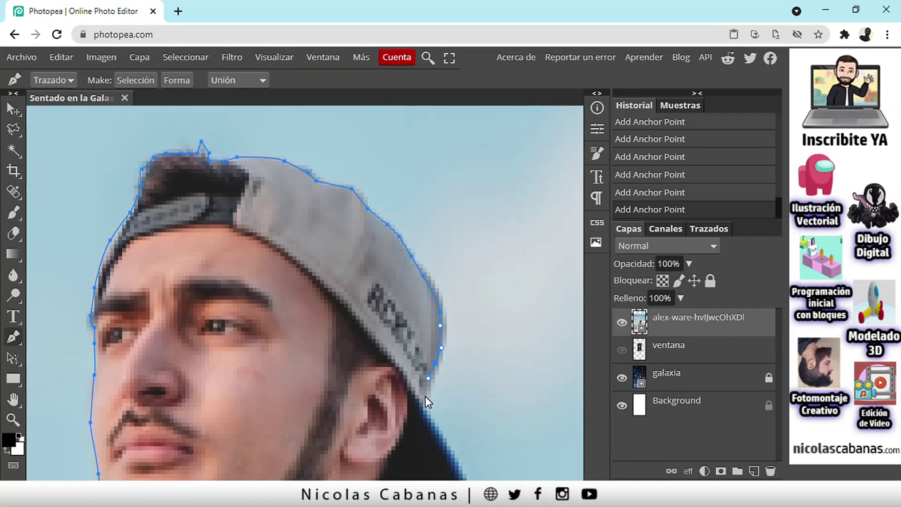
- Trace the pen path around the black visor to the shirt collar behind the neck, undoing the misplaced anchor points there
scroll(425, 396, down, 4)
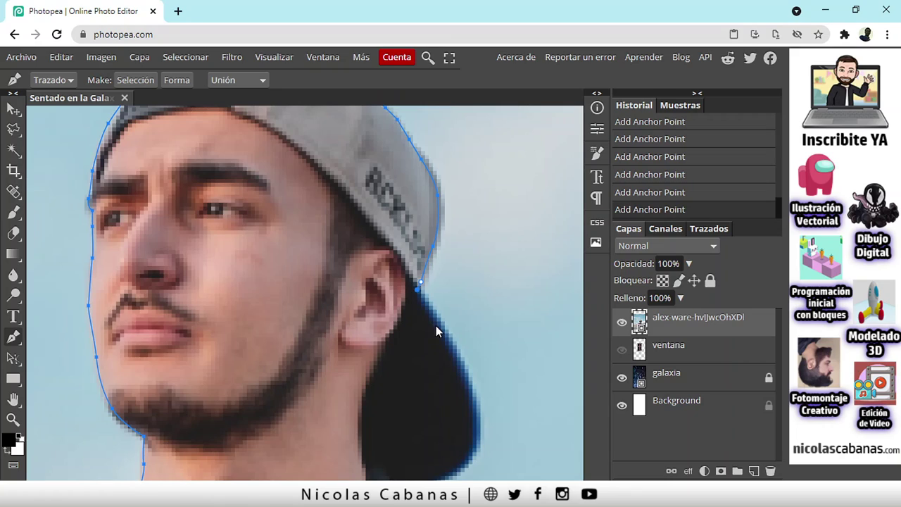
drag(451, 350, 431, 398)
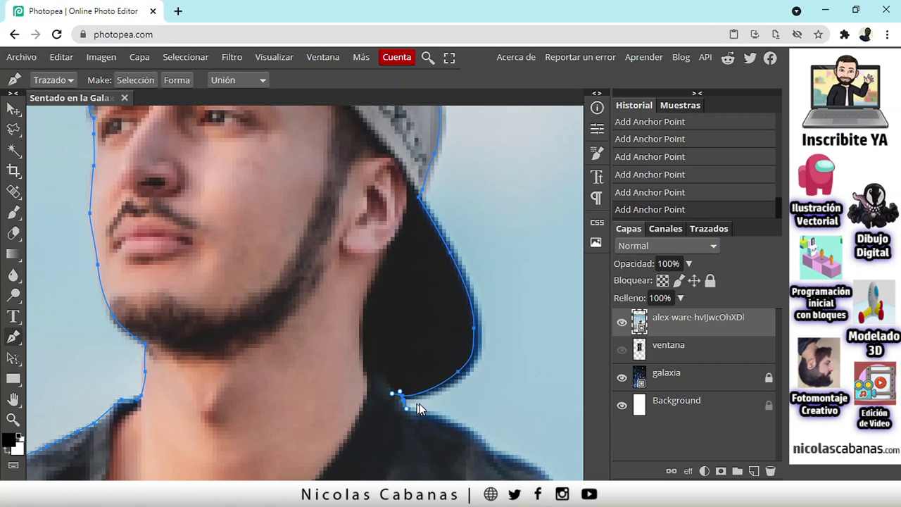
key(ctrl+z)
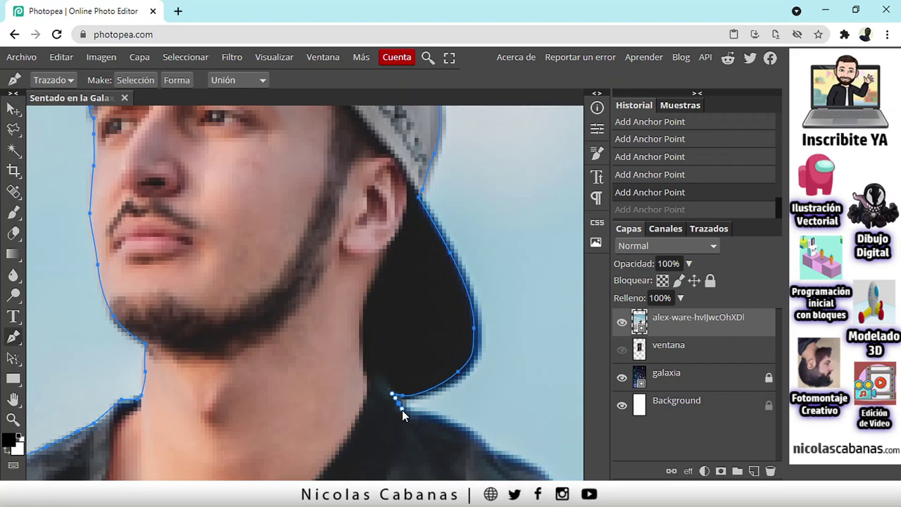
drag(407, 409, 434, 390)
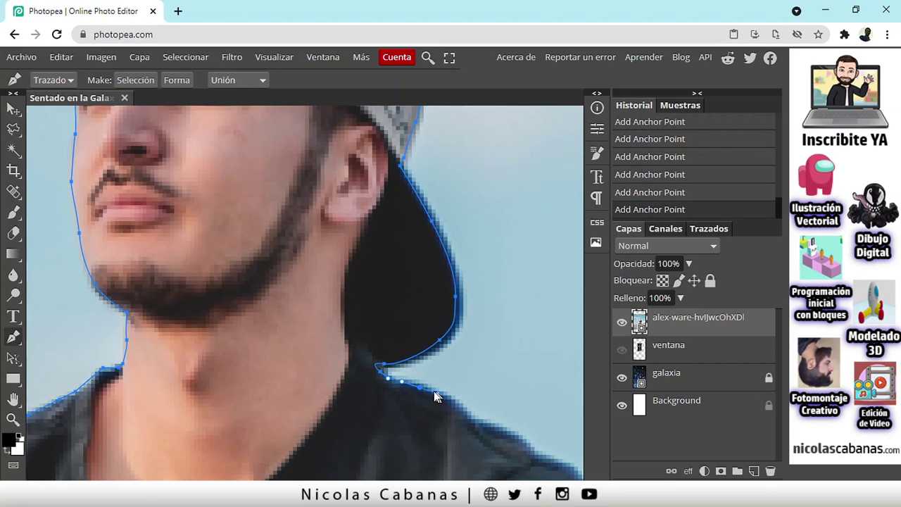
click(658, 197)
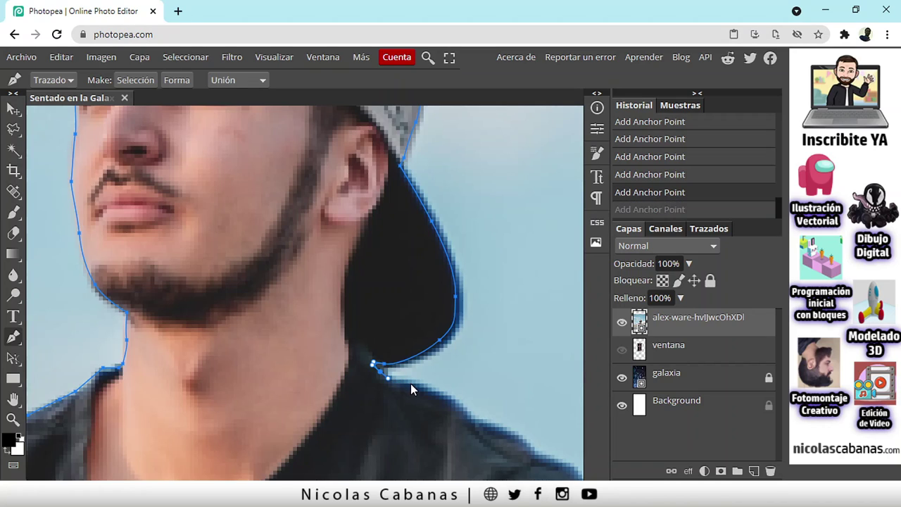
- Trace the pen path along the black shirt's shoulder from the collar behind the neck to the sleeve seam
click(433, 391)
drag(445, 410, 383, 350)
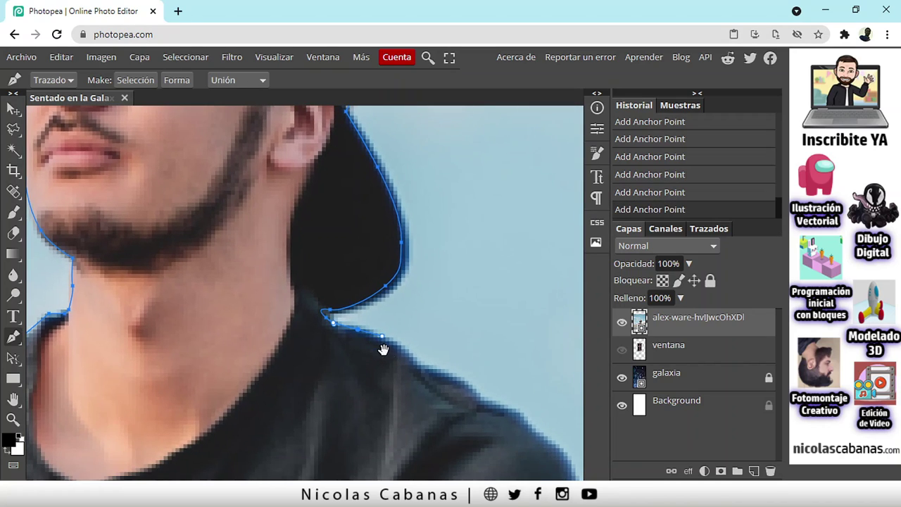
click(413, 361)
drag(427, 372, 400, 350)
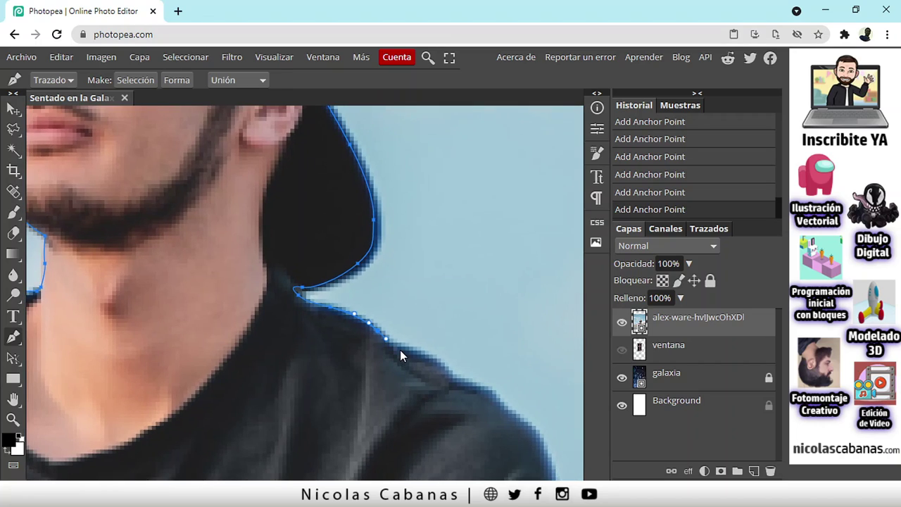
click(436, 366)
click(461, 380)
drag(473, 381, 438, 357)
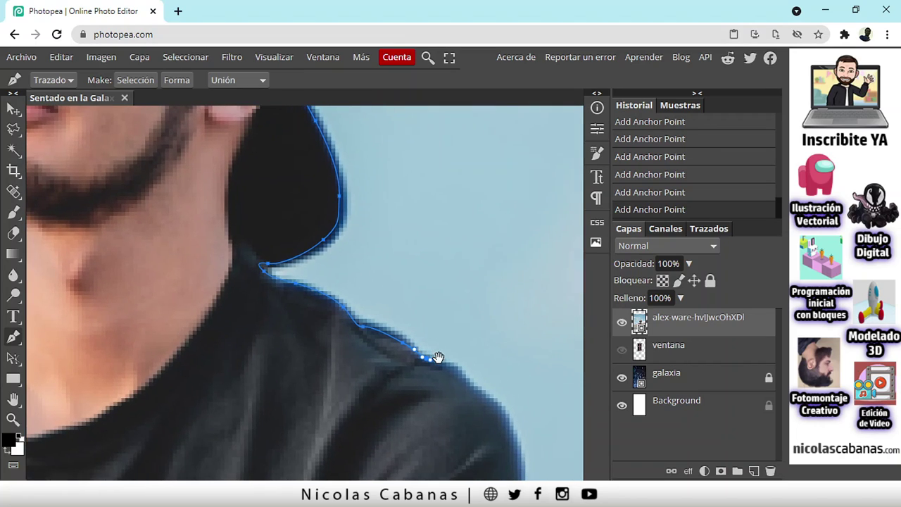
click(12, 107)
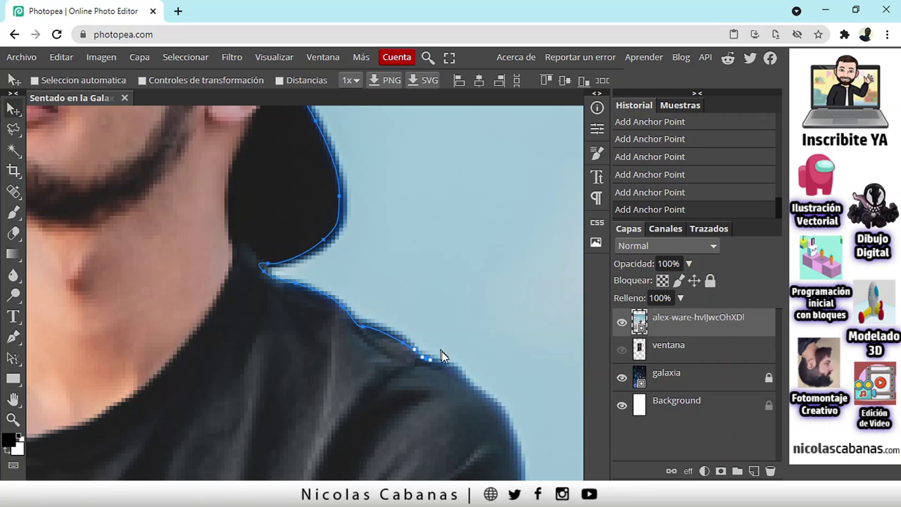
click(12, 338)
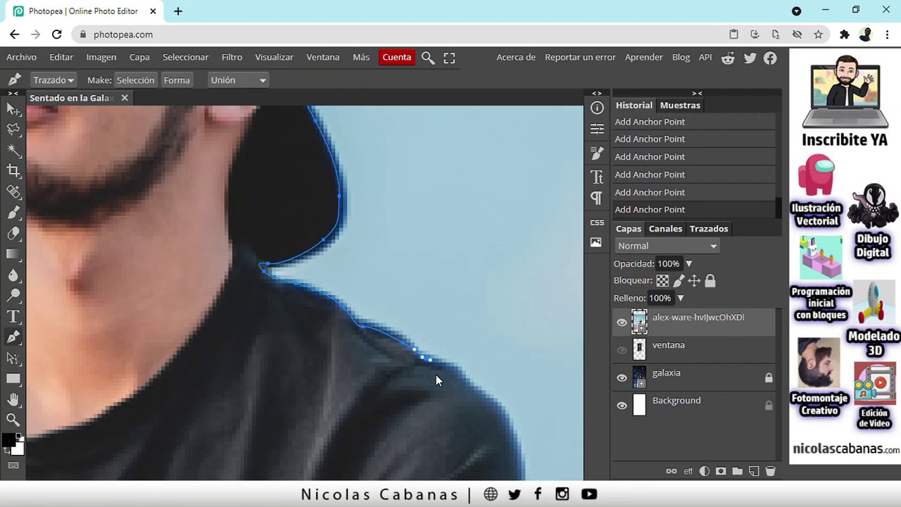
click(460, 367)
click(487, 406)
key(ctrl+z)
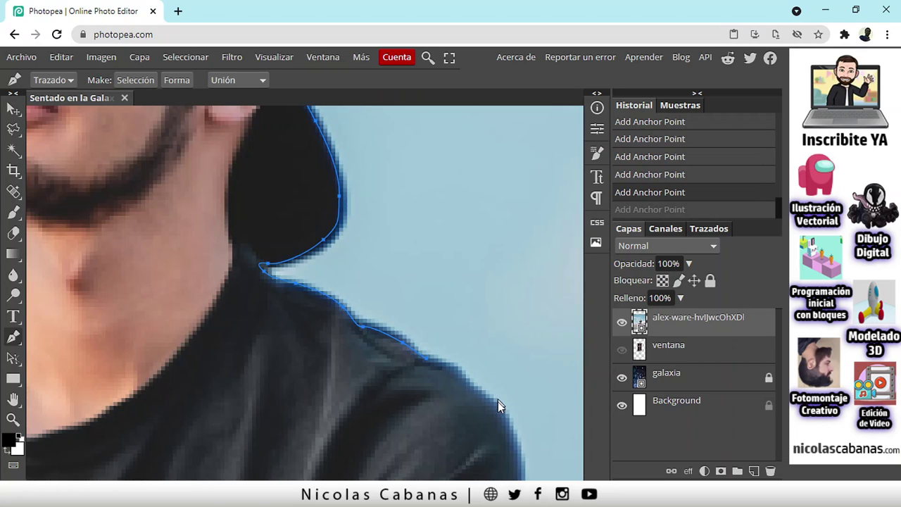
drag(493, 366, 500, 374)
drag(477, 417, 486, 428)
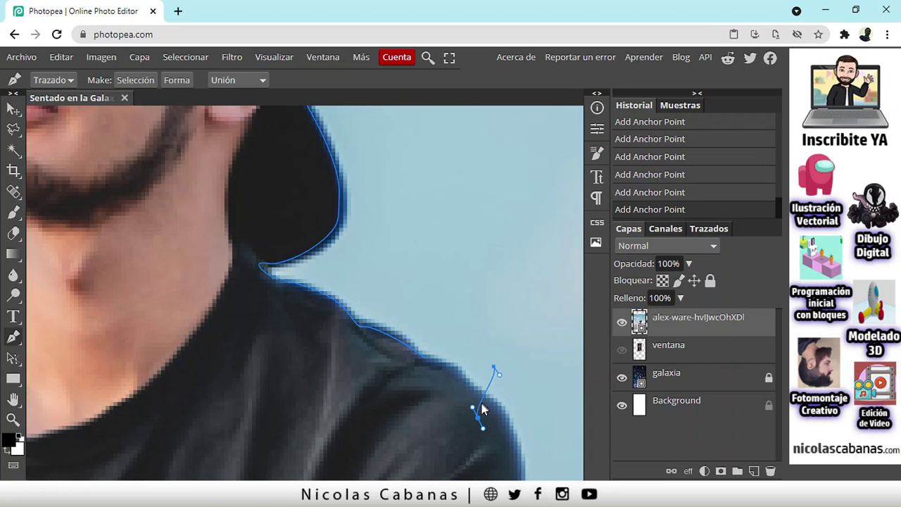
click(644, 193)
click(645, 174)
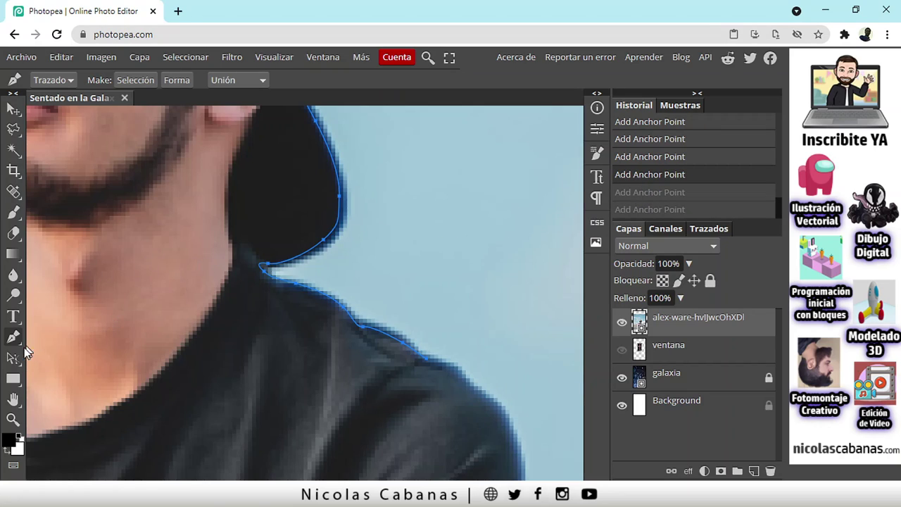
click(11, 361)
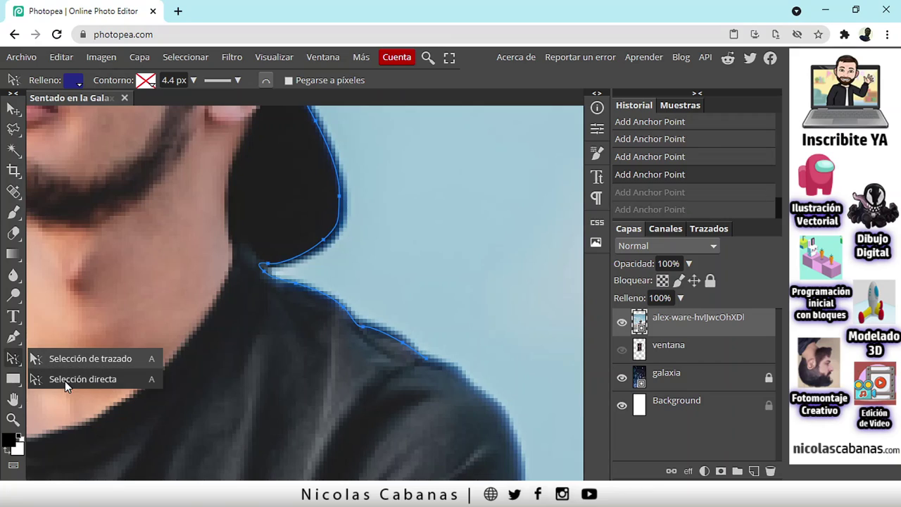
click(86, 381)
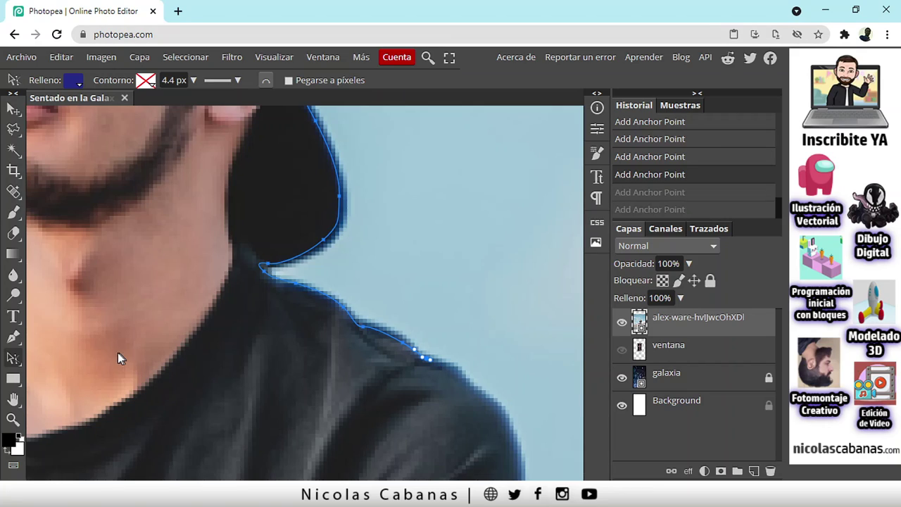
click(13, 337)
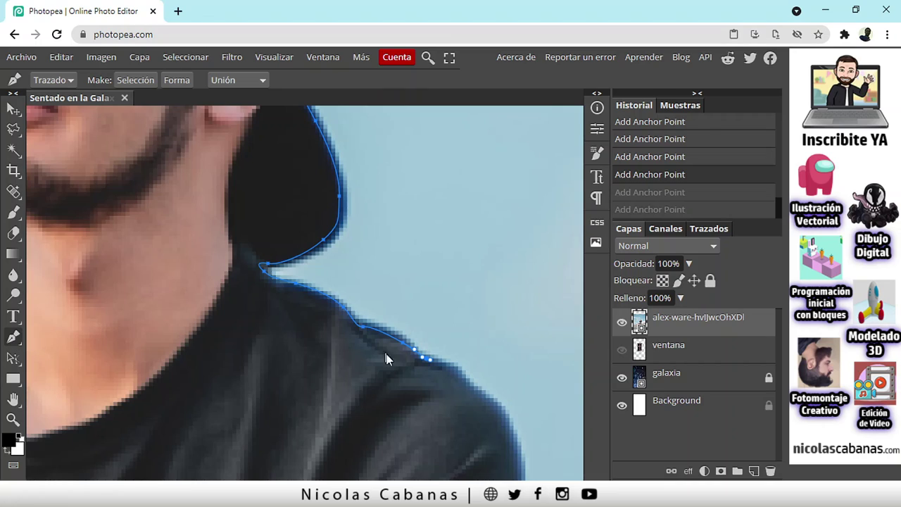
- Continue the pen path around the rounded shoulder and onto the outer edge of the upper sleeve
click(464, 379)
drag(463, 379, 373, 294)
click(391, 309)
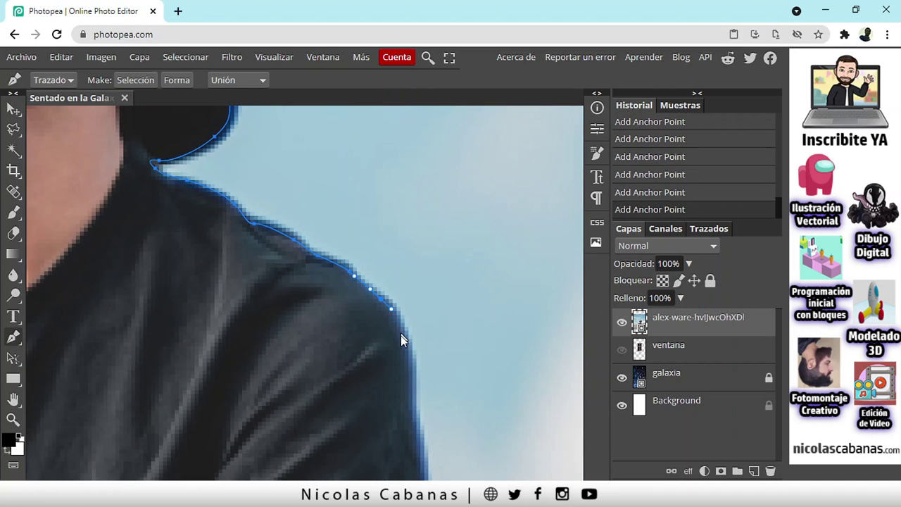
click(409, 355)
click(407, 400)
- Trace the pen path down the sleeve's outer edge and around its hem to the bare arm
scroll(409, 352, down, 4)
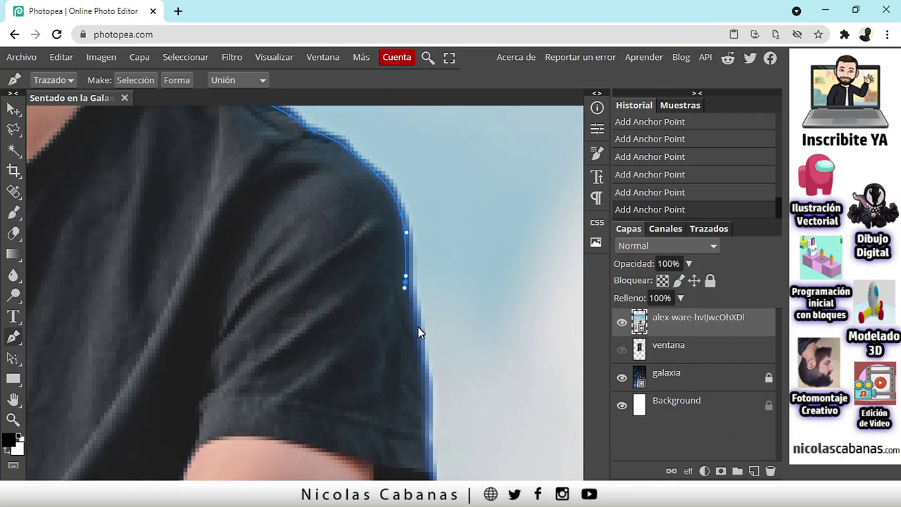
click(419, 336)
drag(418, 368, 393, 239)
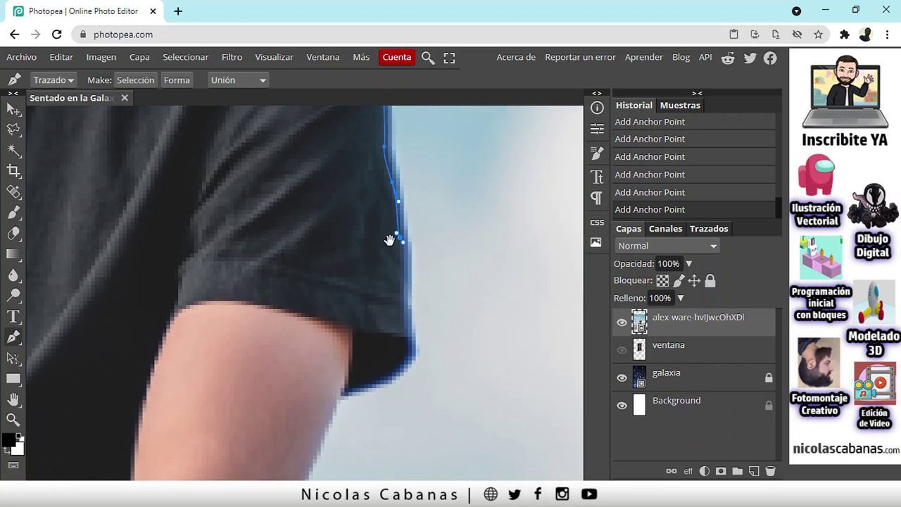
click(403, 306)
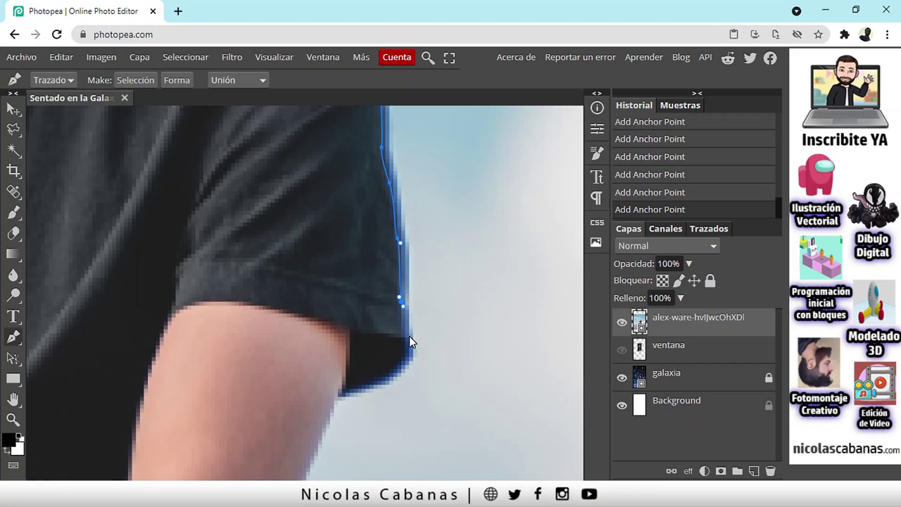
click(409, 331)
drag(395, 379, 379, 274)
click(336, 397)
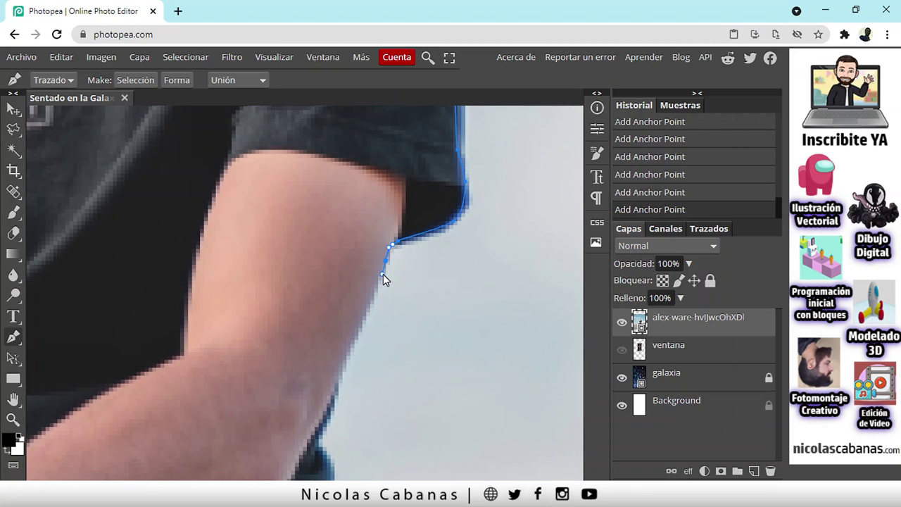
- Bring the pen path down the back of the bare arm to the shirt fabric behind the elbow
scroll(377, 274, down, 2)
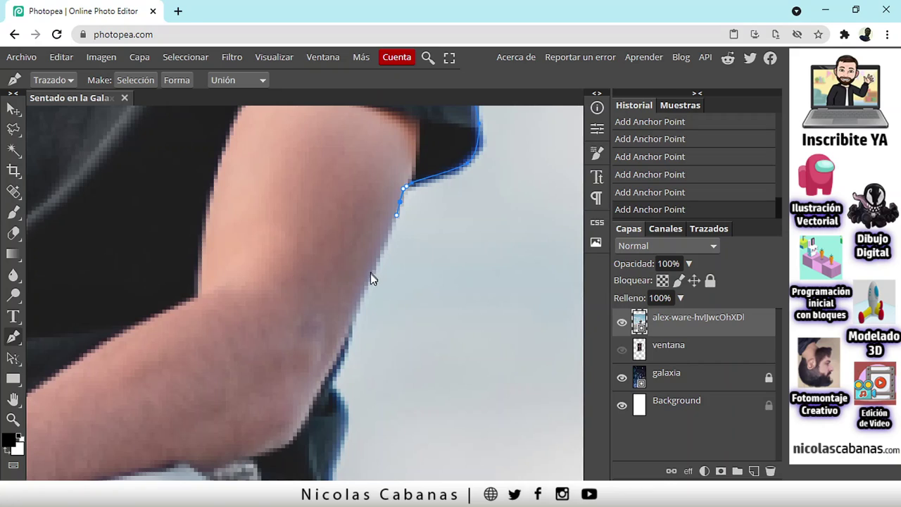
drag(370, 273, 364, 285)
drag(351, 320, 346, 342)
click(328, 384)
- Outline the back of the shirt below the elbow with the pen path, down to its hem near the wall
drag(345, 427, 377, 285)
click(368, 305)
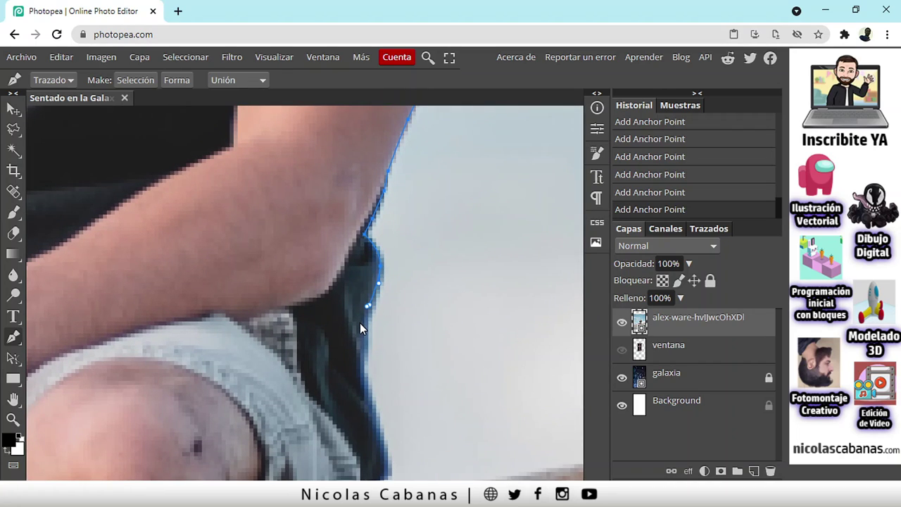
click(364, 352)
scroll(366, 384, down, 2)
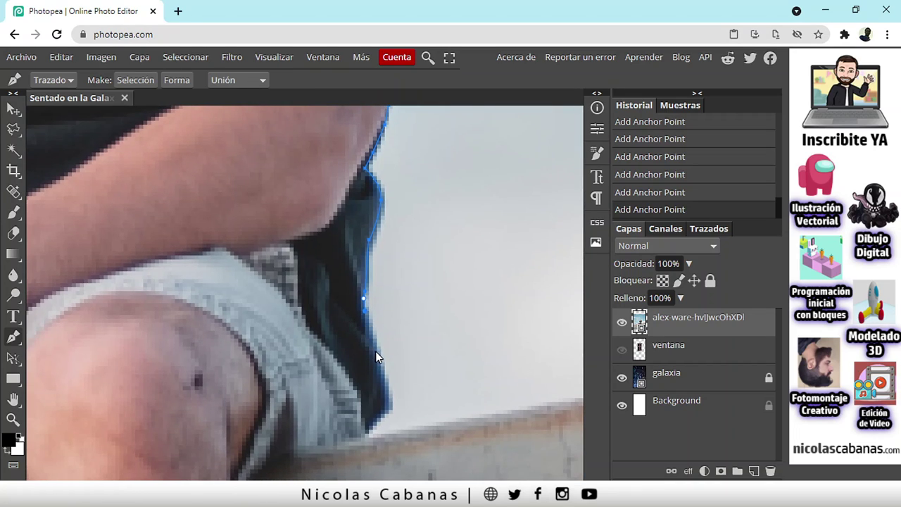
click(389, 394)
- Trace the pen path along the edge of the shorts above the wall and onto the leg below the knee
scroll(364, 429, down, 4)
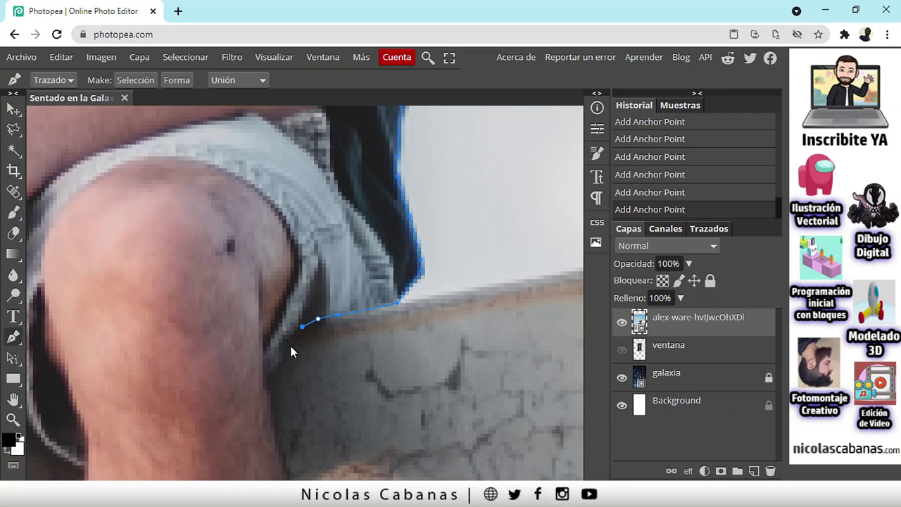
drag(286, 354, 297, 287)
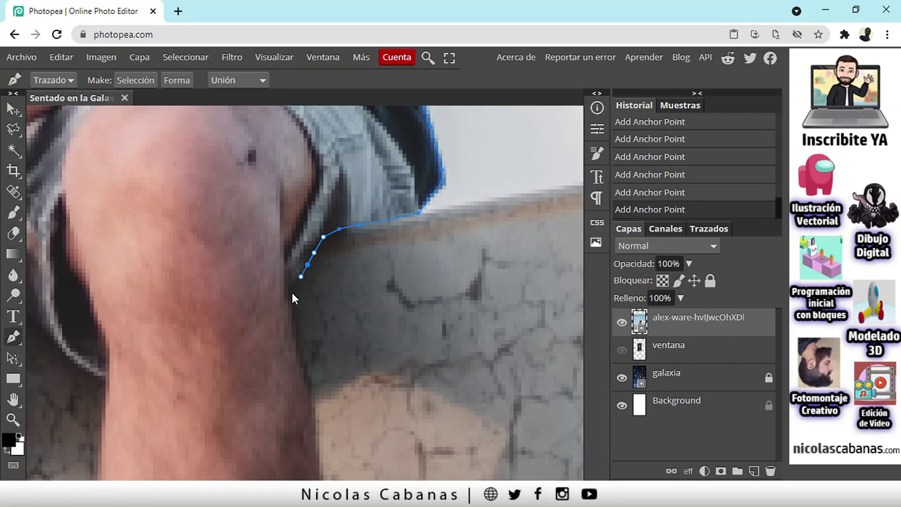
click(288, 288)
scroll(352, 240, down, 1)
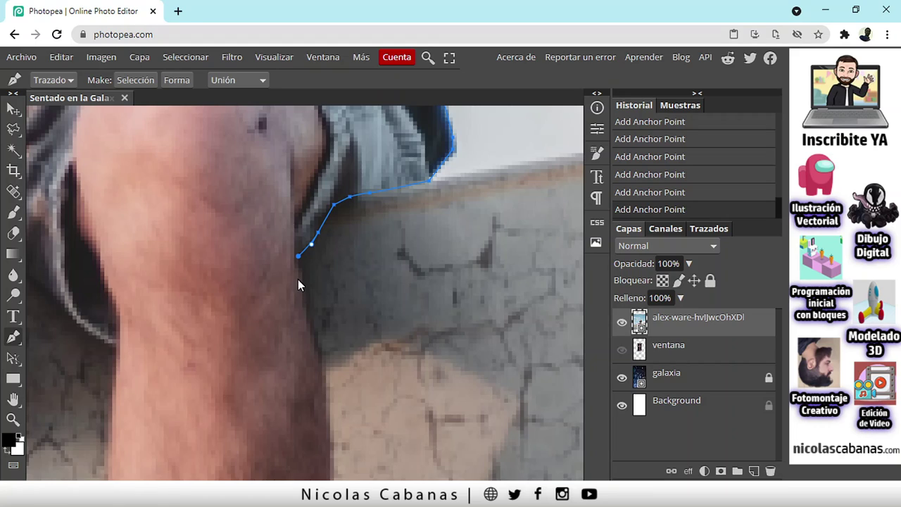
drag(298, 279, 303, 249)
click(302, 261)
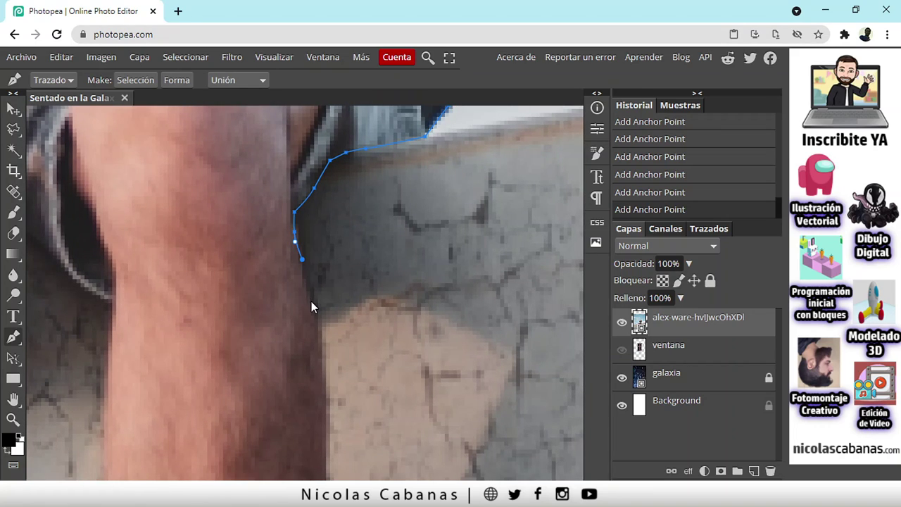
- Continue the pen path with curved anchors down the shaded side of the lower leg to the ankle
drag(311, 307, 344, 167)
click(323, 335)
click(335, 300)
click(333, 324)
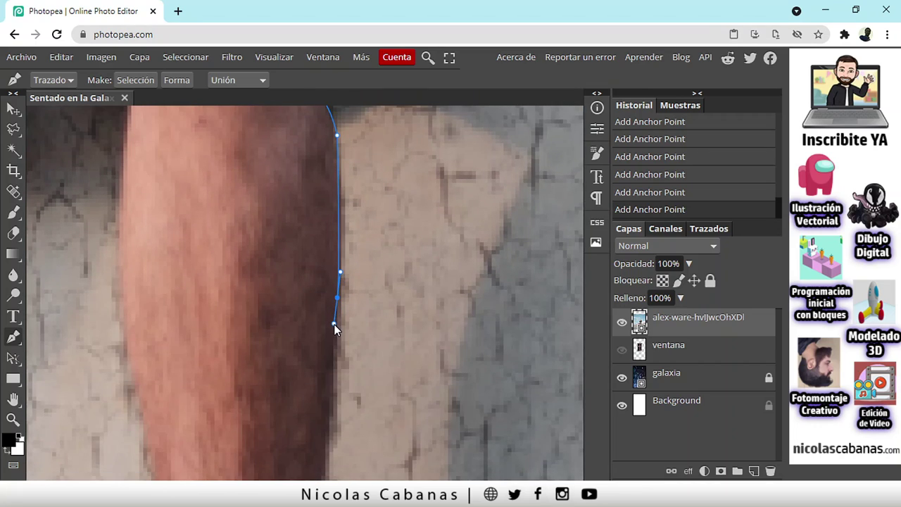
drag(336, 366, 368, 238)
drag(359, 286, 354, 308)
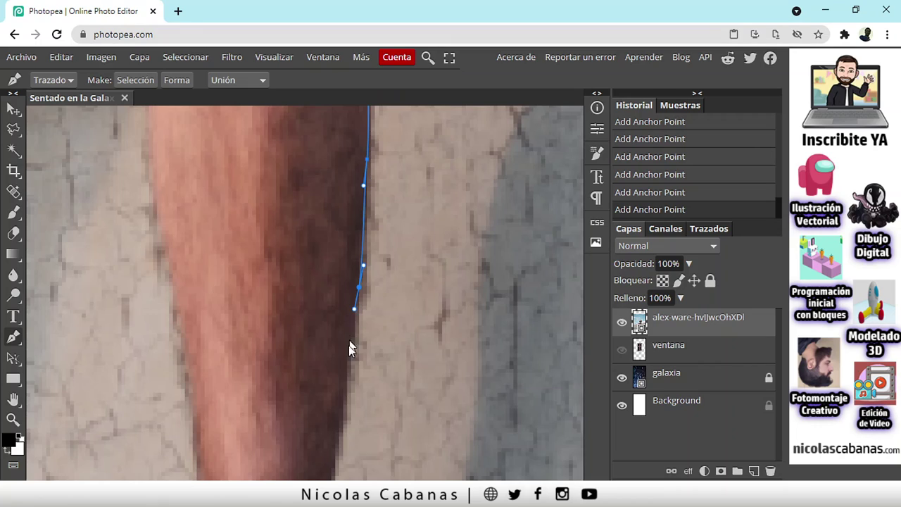
drag(350, 346, 371, 293)
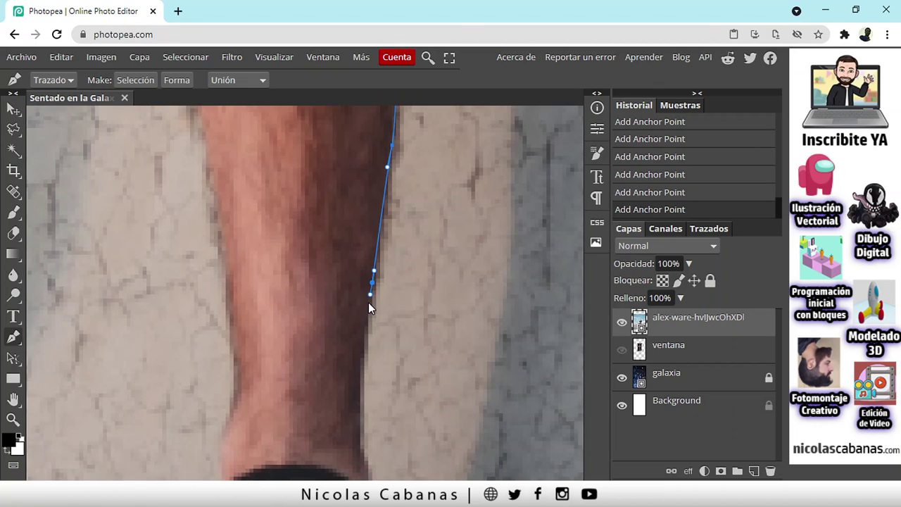
drag(371, 347, 383, 324)
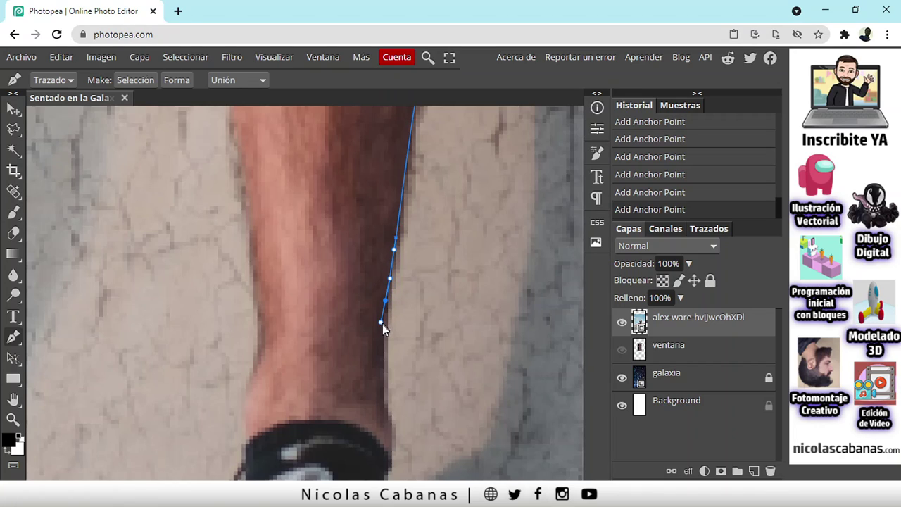
drag(386, 398, 390, 356)
- Trace the pen path from the ankle down the shadow side of the black sneaker to its toe, redoing the last curve
scroll(390, 356, down, 3)
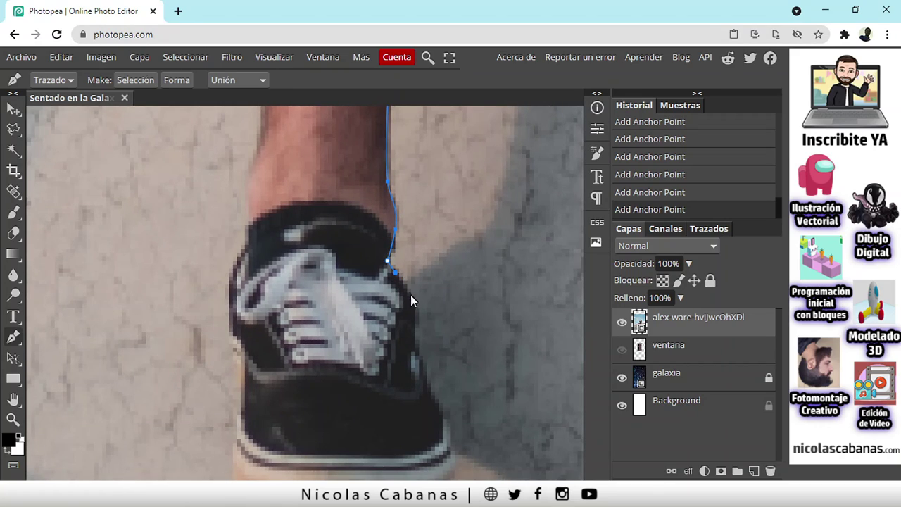
click(412, 301)
click(415, 351)
drag(419, 376, 411, 323)
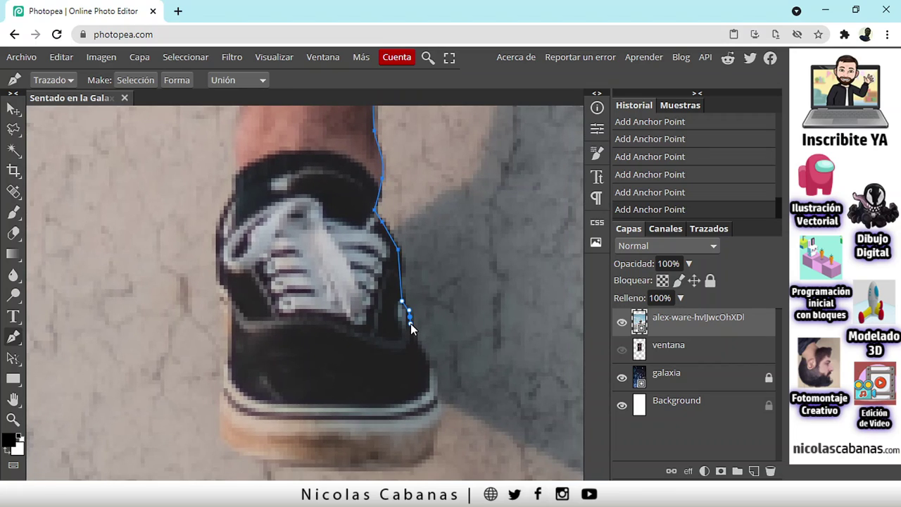
click(421, 348)
drag(431, 367, 403, 294)
key(ctrl+z)
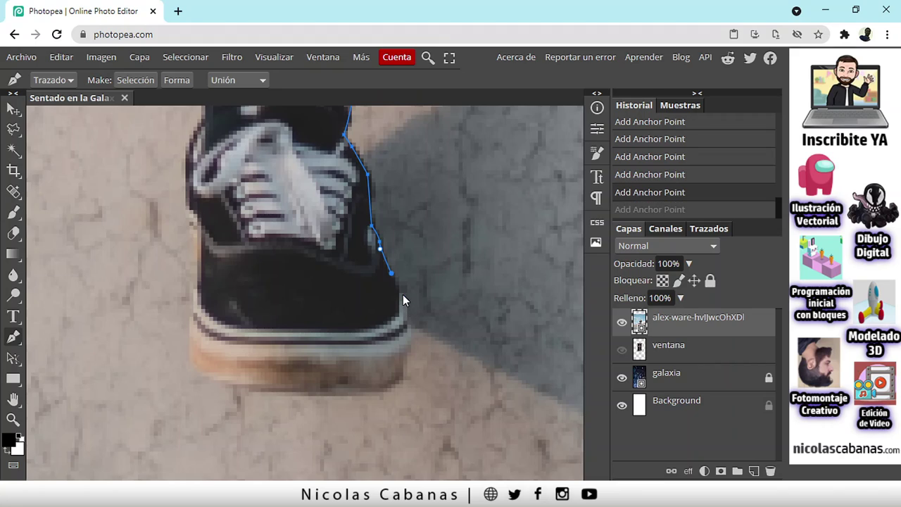
click(407, 301)
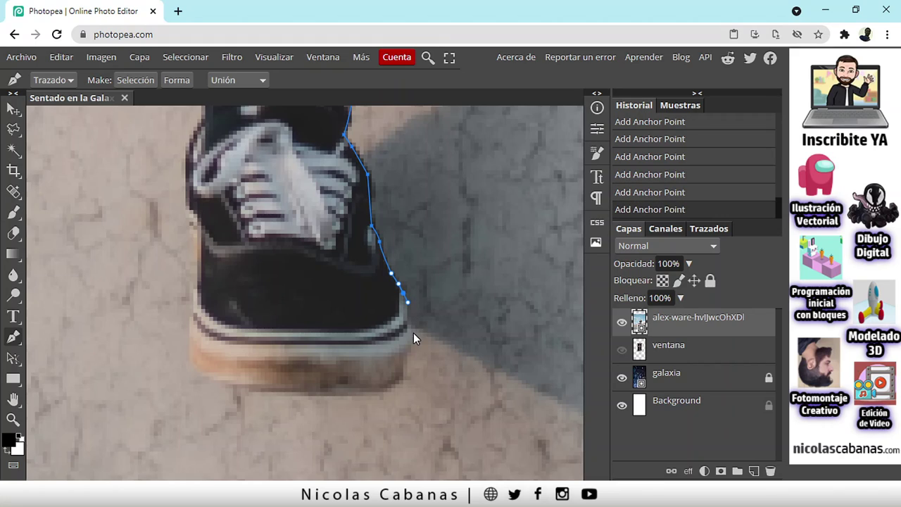
- Curve the pen path around the sneaker's rubber toe and along the bottom edge of the sole
drag(412, 346, 412, 350)
drag(402, 380, 388, 390)
drag(317, 393, 284, 392)
key(ctrl+z)
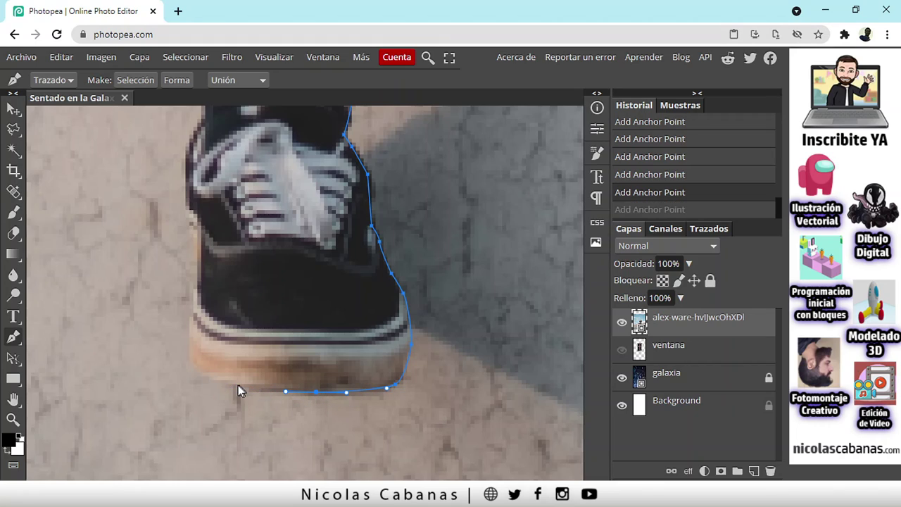
drag(229, 384, 210, 383)
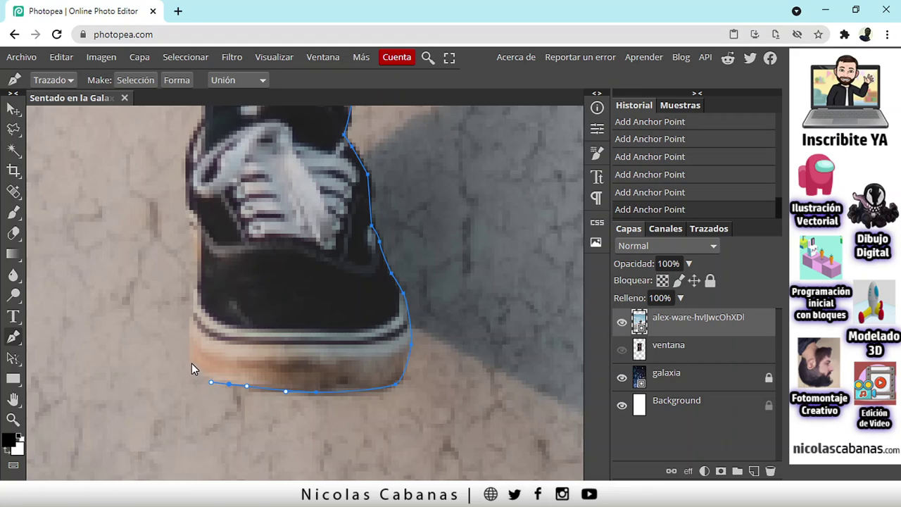
- Bring the pen path around the end of the sole and up the sneaker's opposite side to just below its ankle opening
click(189, 363)
drag(189, 316, 193, 312)
scroll(194, 280, down, 3)
scroll(252, 304, up, 3)
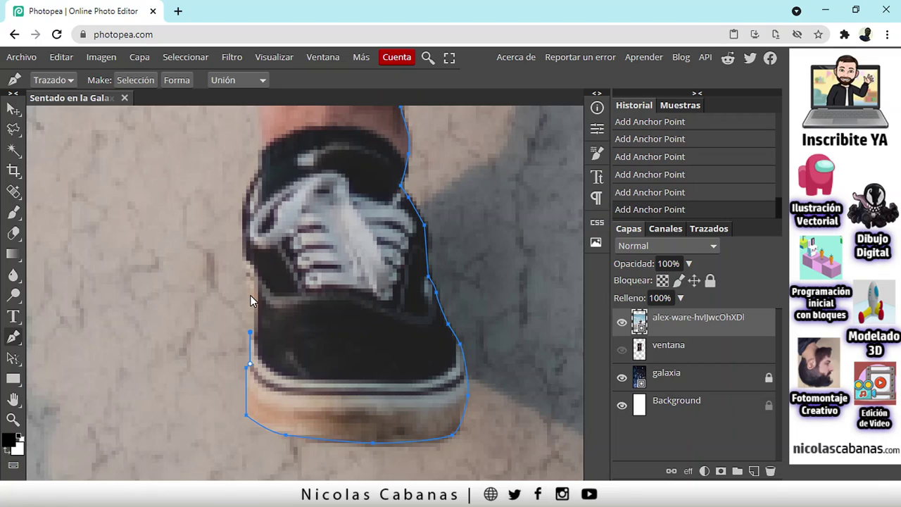
scroll(251, 295, down, 3)
scroll(252, 295, up, 3)
click(252, 294)
click(242, 206)
scroll(242, 205, down, 3)
scroll(252, 184, up, 3)
scroll(255, 183, down, 3)
click(258, 169)
scroll(268, 156, up, 3)
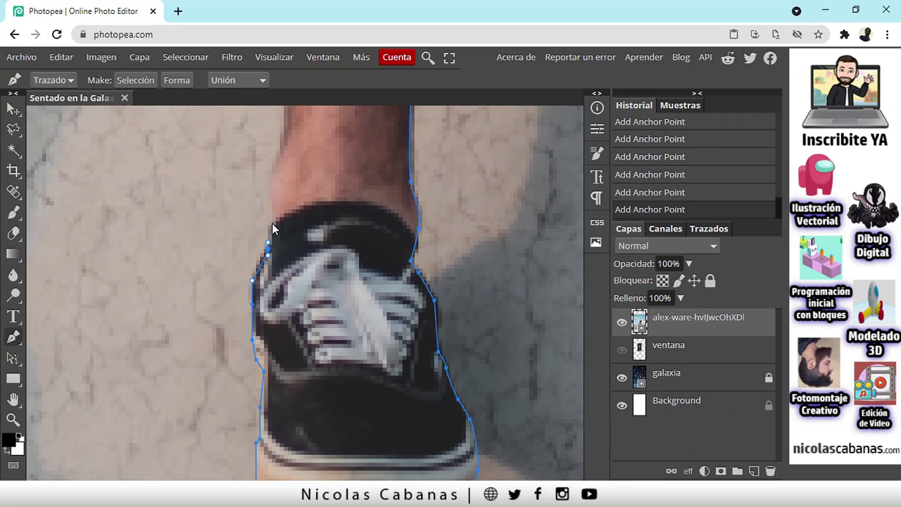
- Continue the pen path from the sneaker's ankle opening up the lit side of the lower leg to the shorts' hem
scroll(276, 169, down, 3)
click(280, 162)
scroll(282, 151, up, 3)
click(304, 277)
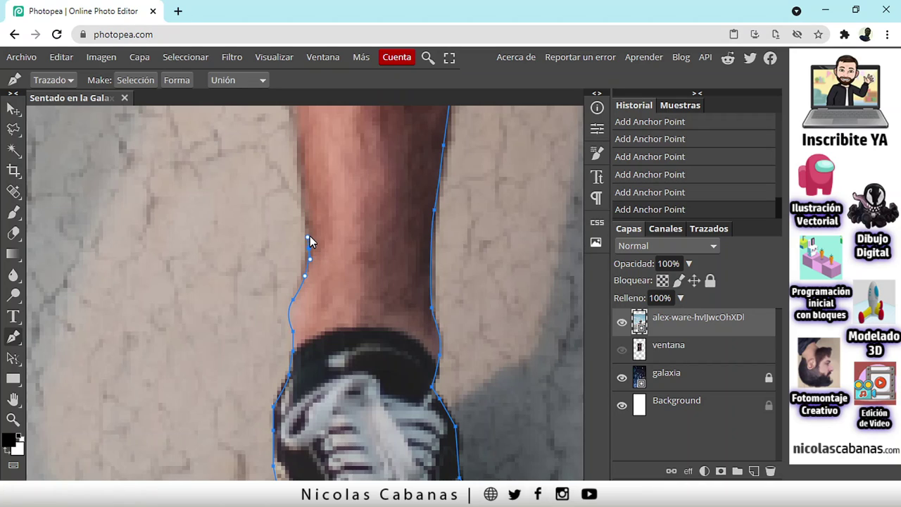
scroll(310, 211, up, 2)
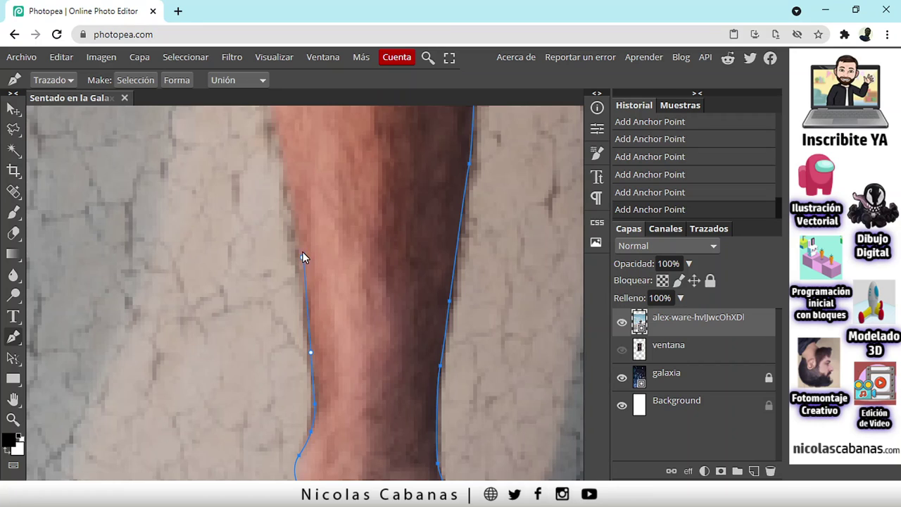
scroll(303, 260, up, 2)
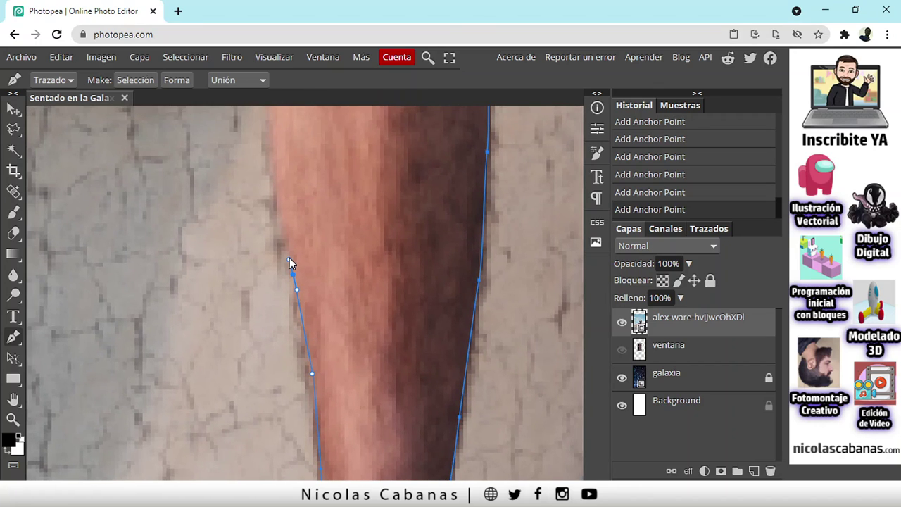
scroll(289, 252, up, 2)
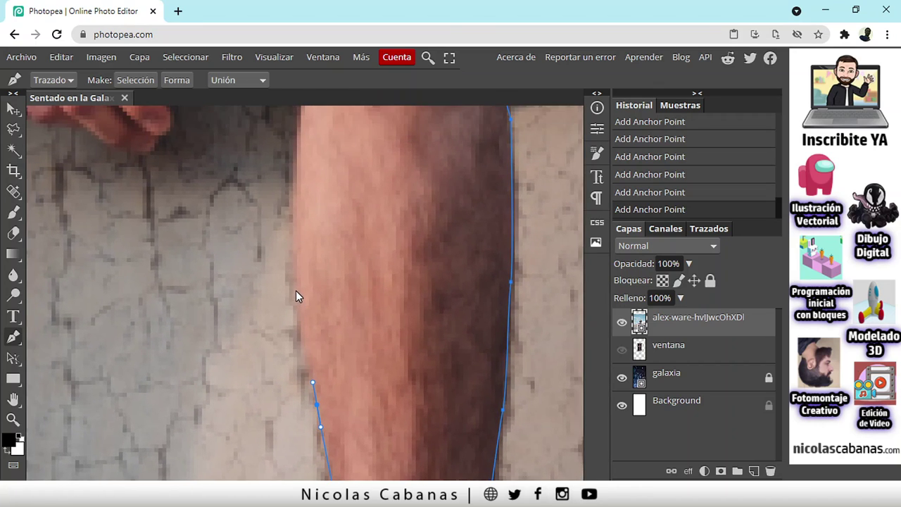
drag(297, 273, 302, 312)
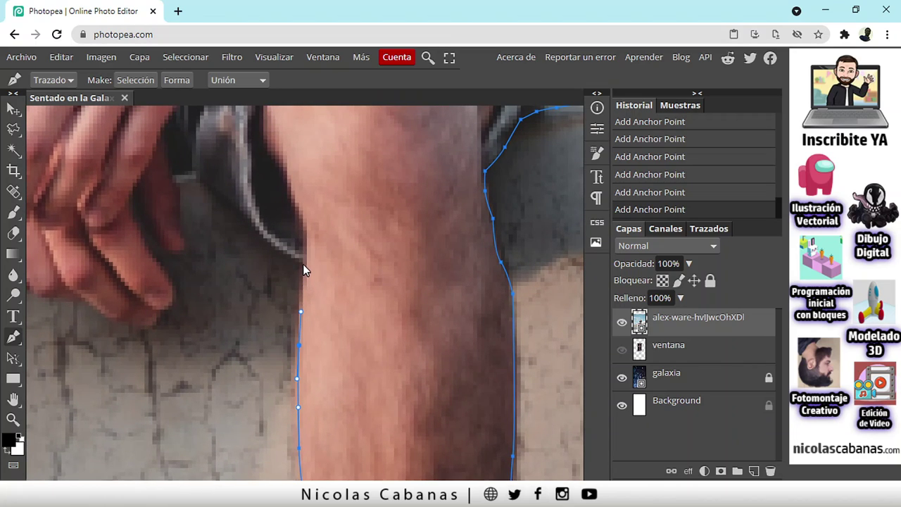
mouse_move(305, 261)
mouse_down()
mouse_move(305, 242)
mouse_move(303, 265)
mouse_up()
- Trace the pen path along the underside of the shorts and around the nearest fingertip into the gap beside the next finger
drag(277, 227, 309, 295)
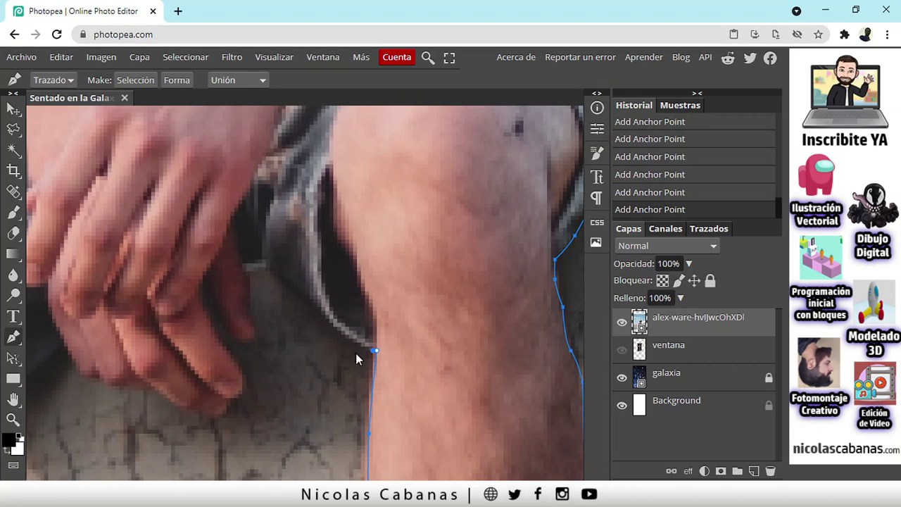
drag(335, 329, 266, 267)
drag(255, 326, 246, 343)
click(220, 316)
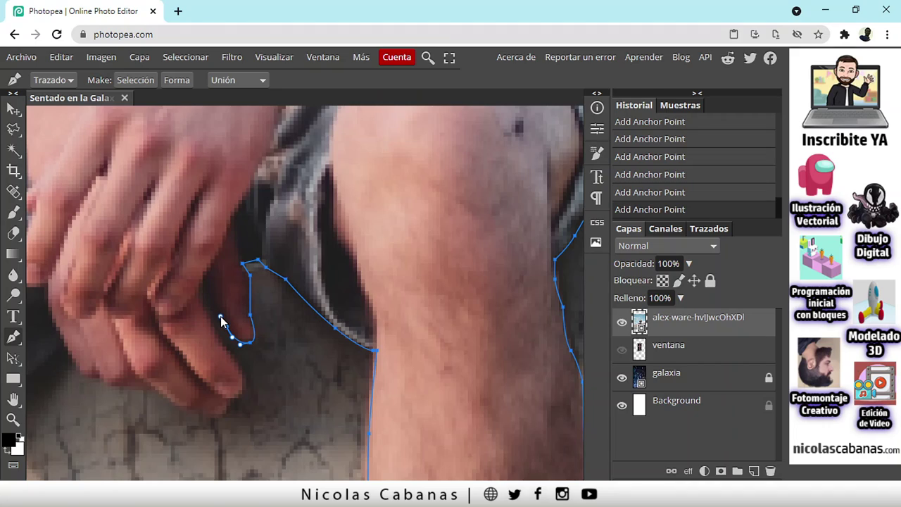
click(203, 283)
- Curve the pen path around the two lowest fingertips and along the underside of the lower finger
drag(244, 378, 243, 386)
scroll(244, 385, left, 3)
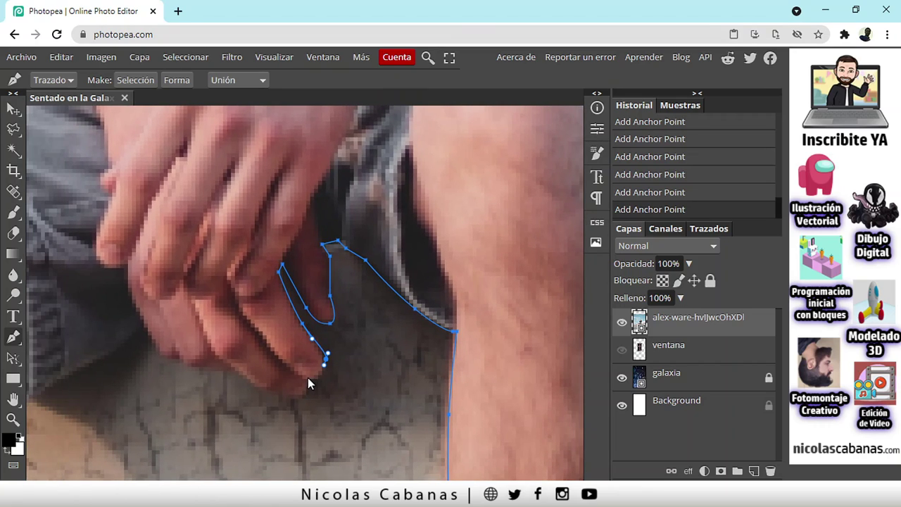
drag(309, 379, 303, 381)
drag(287, 401, 310, 395)
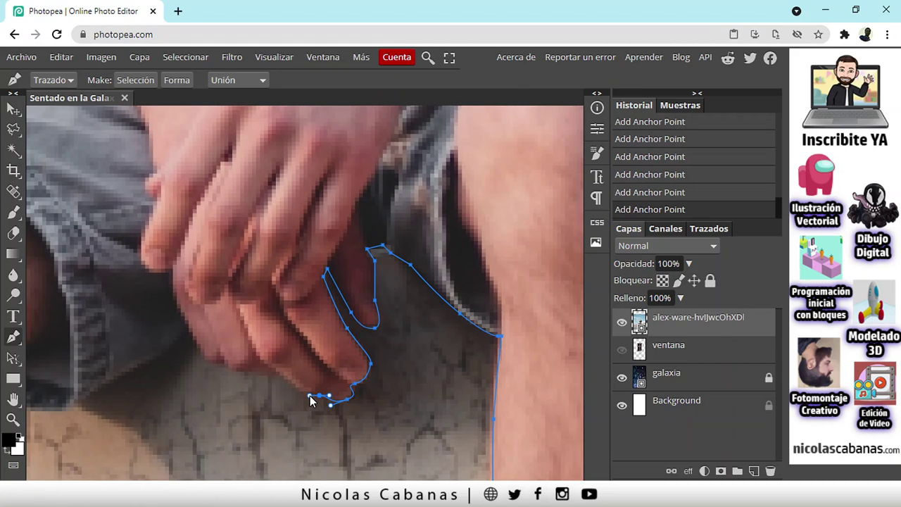
click(276, 370)
- Extend the pen path along the underside of the remaining fingers and up the outer edge of the hand
scroll(275, 369, up, 2)
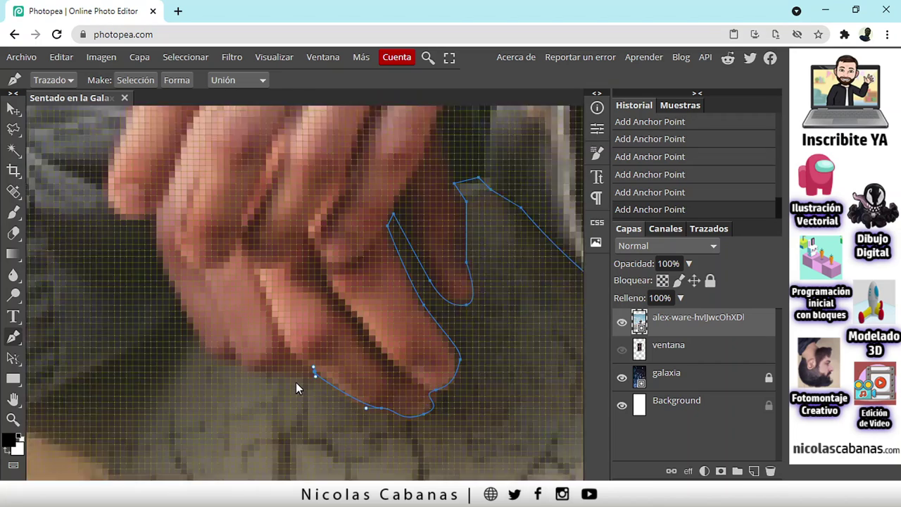
scroll(296, 383, down, 2)
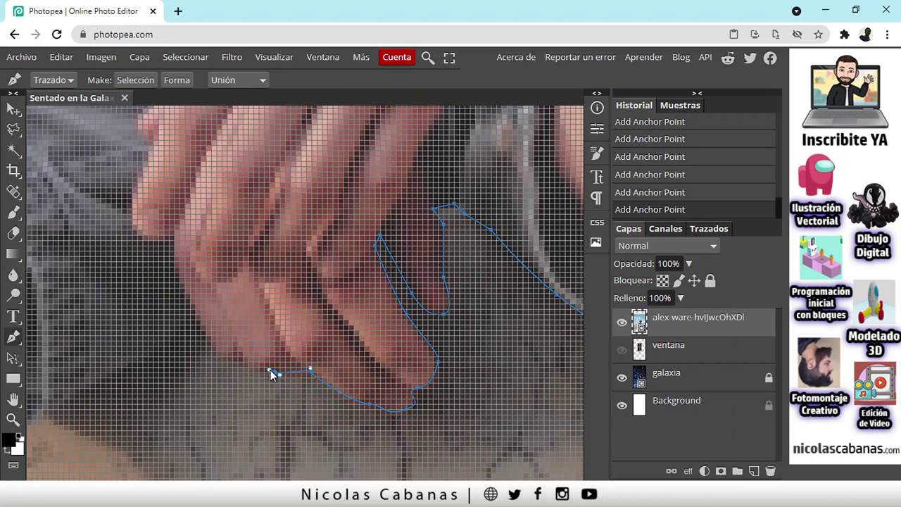
scroll(270, 372, down, 2)
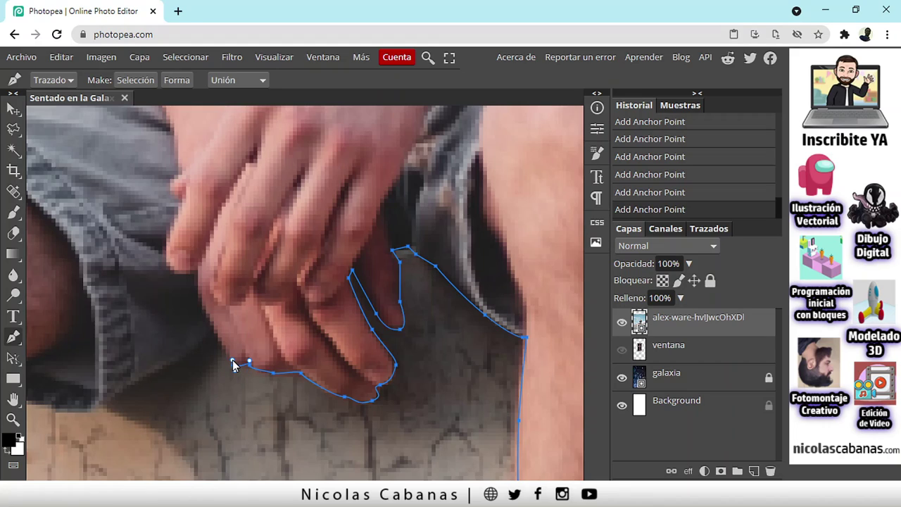
click(213, 330)
- Carry the pen path from the hand along the bottom hem of the other shorts leg to the back of the bent knee
drag(175, 356, 332, 358)
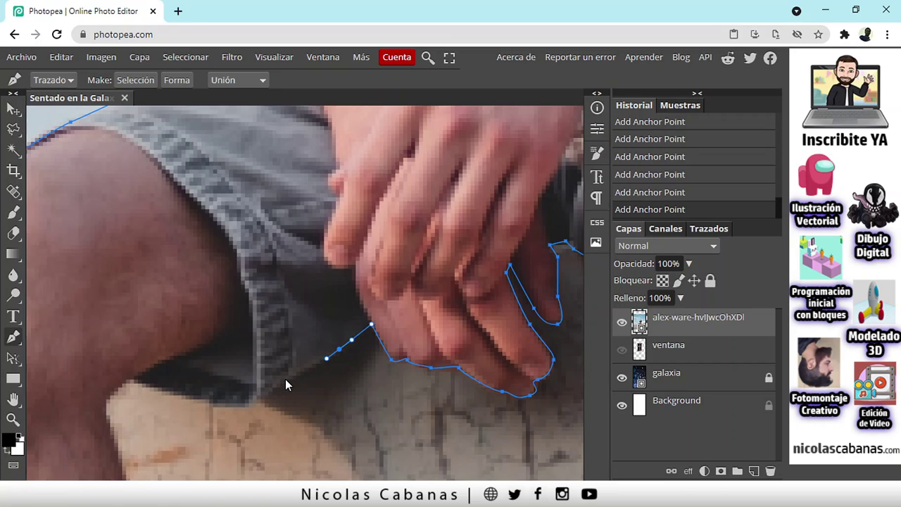
click(269, 387)
drag(267, 403, 376, 390)
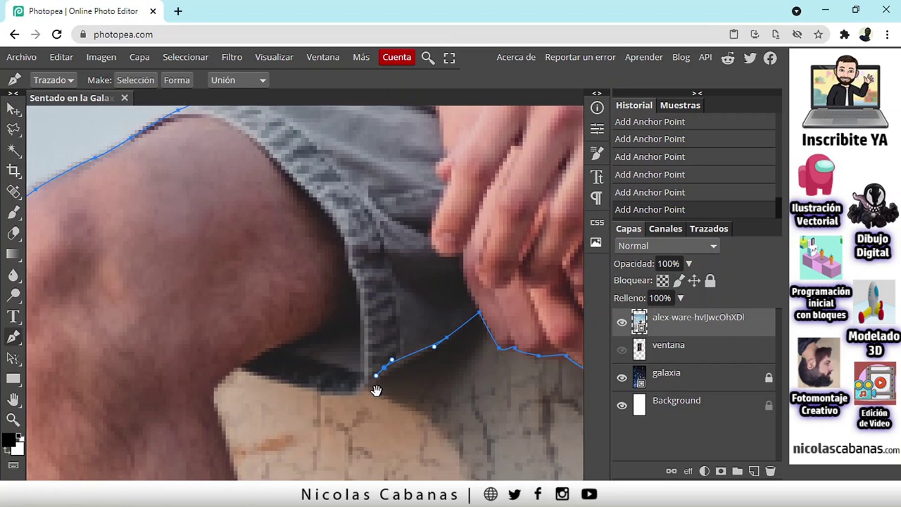
click(356, 395)
drag(285, 384, 335, 294)
click(330, 303)
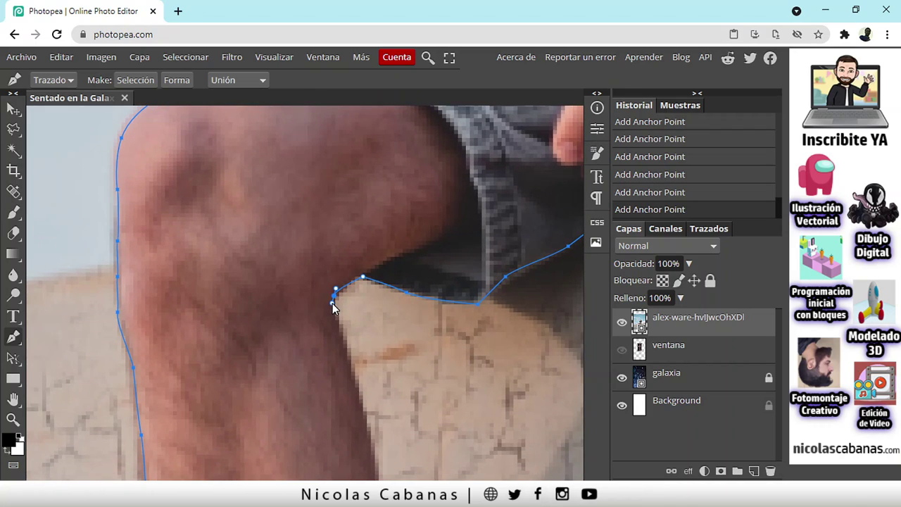
- Trace the pen path with curved anchors from behind the knee down the shaded back of the calf
drag(336, 326, 342, 343)
scroll(343, 342, down, 3)
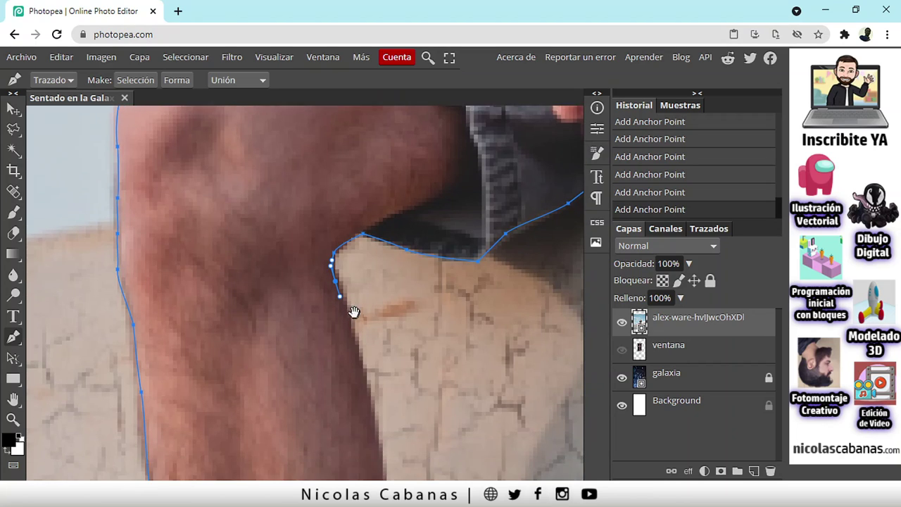
click(348, 312)
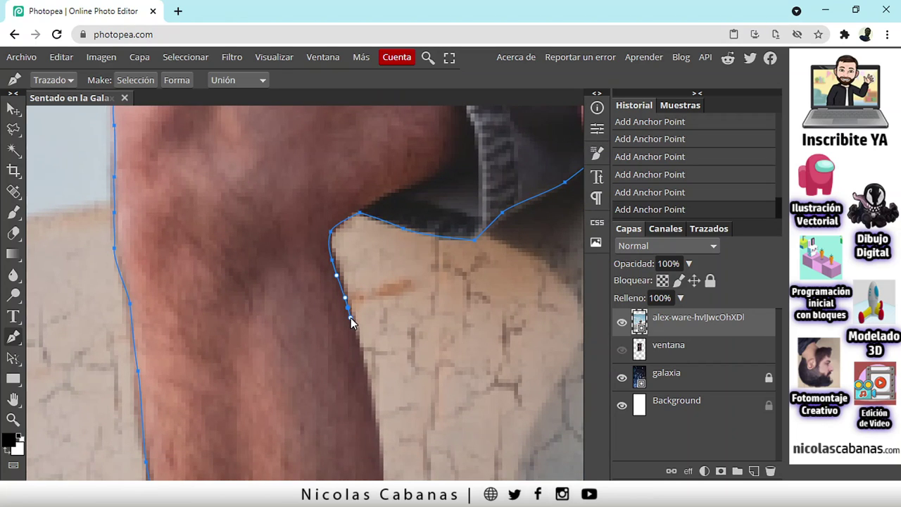
scroll(363, 309, down, 4)
drag(348, 268, 353, 284)
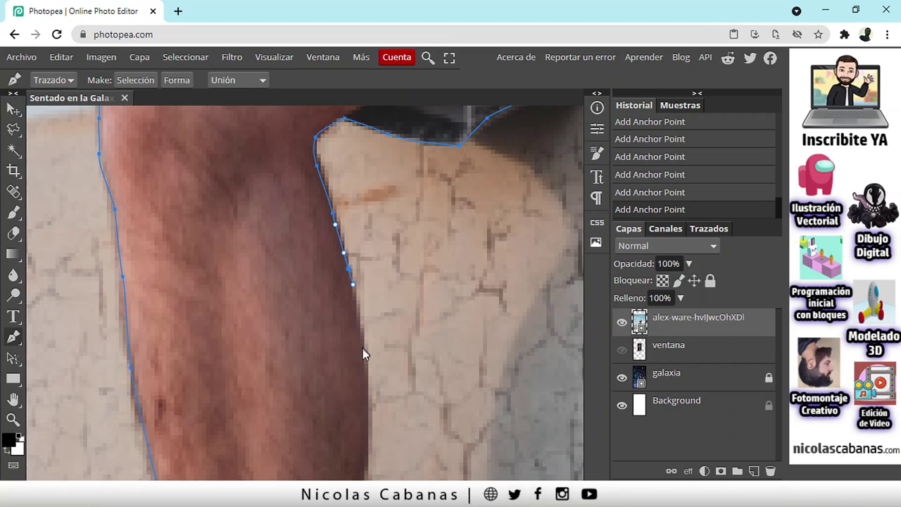
drag(363, 349, 377, 302)
drag(376, 364, 384, 275)
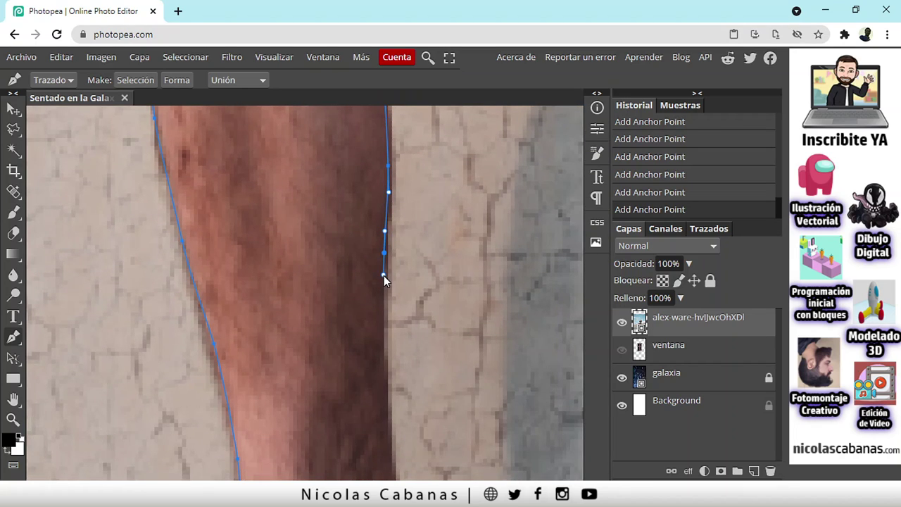
- Continue the pen path down the back of the lower leg to the sneaker's heel collar, undoing one misplaced anchor
mouse_move(387, 354)
mouse_down()
mouse_move(397, 248)
mouse_move(392, 280)
mouse_up()
key(ctrl+z)
drag(392, 280, 392, 233)
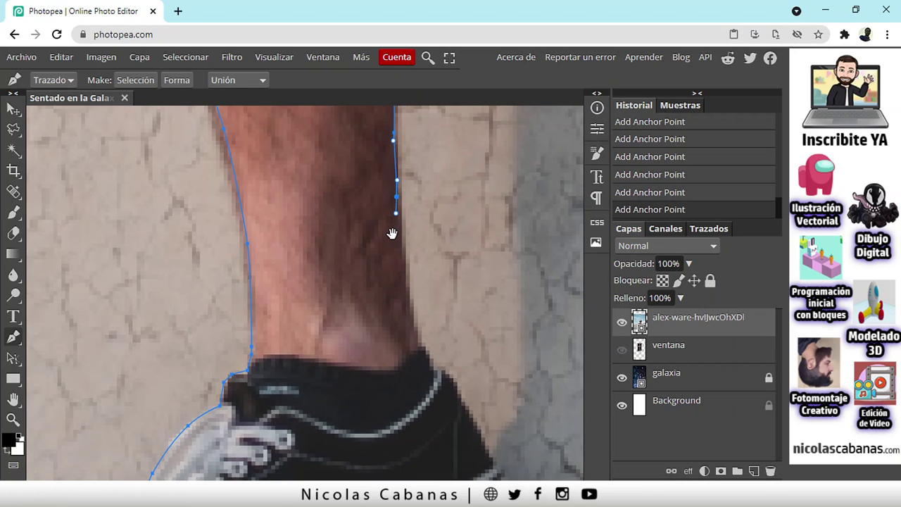
drag(399, 266, 403, 285)
drag(415, 336, 385, 278)
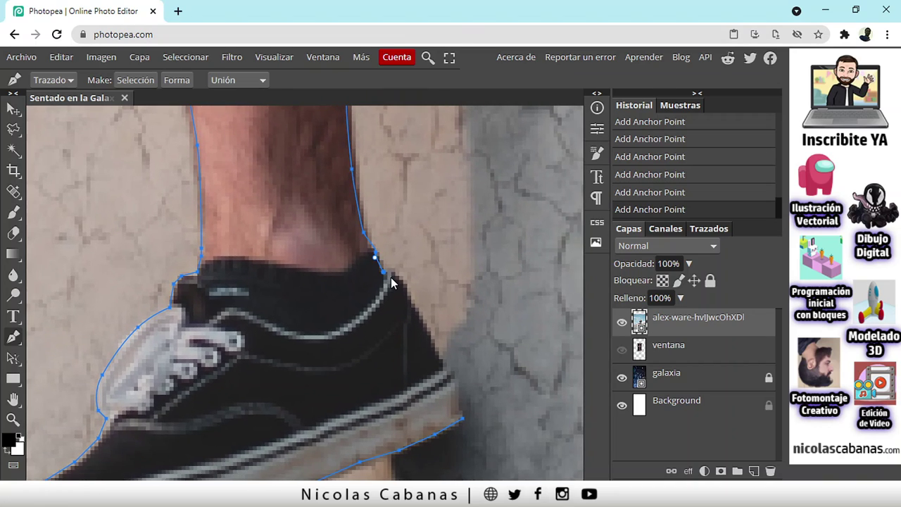
- Trace the sneaker's heel down to the sole and close the pen path at its starting anchor
drag(436, 348, 443, 361)
right_click(458, 415)
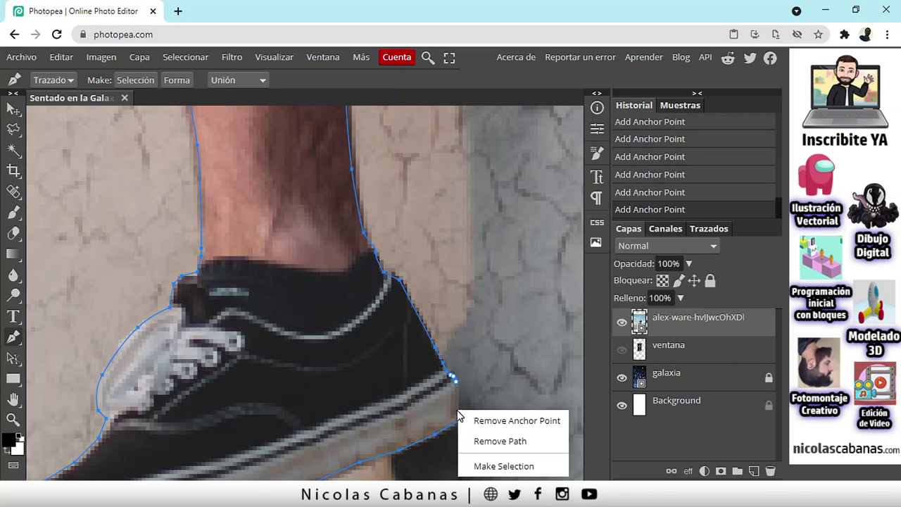
click(459, 407)
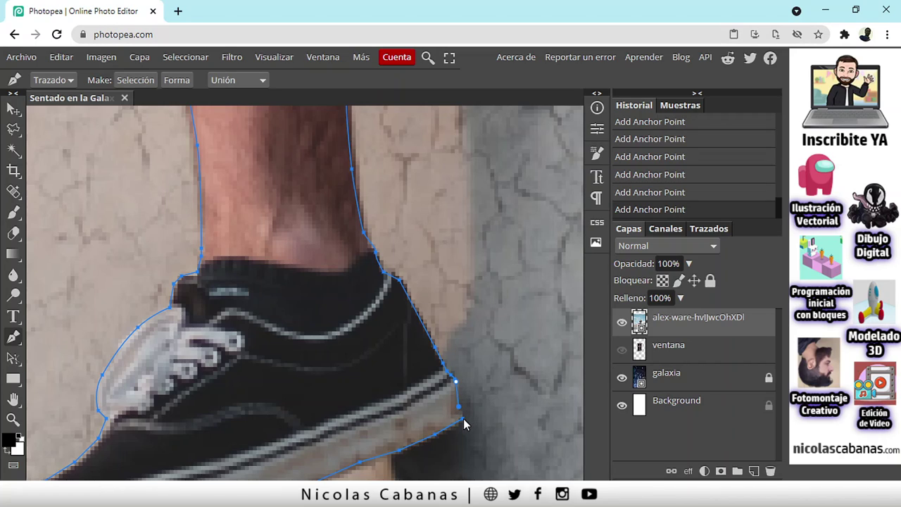
click(462, 420)
- Examine the closed pen path around the whole seated figure, from the cap to the shoes
scroll(457, 375, down, 3)
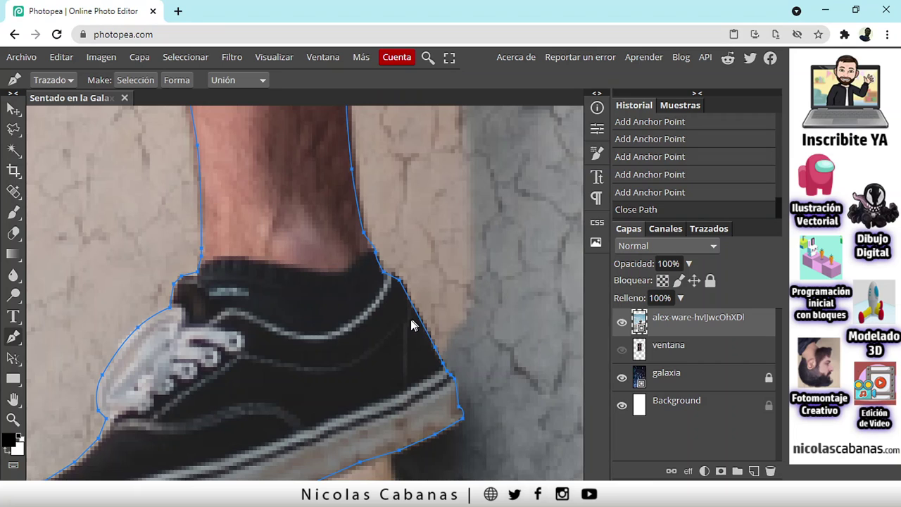
scroll(402, 250, down, 5)
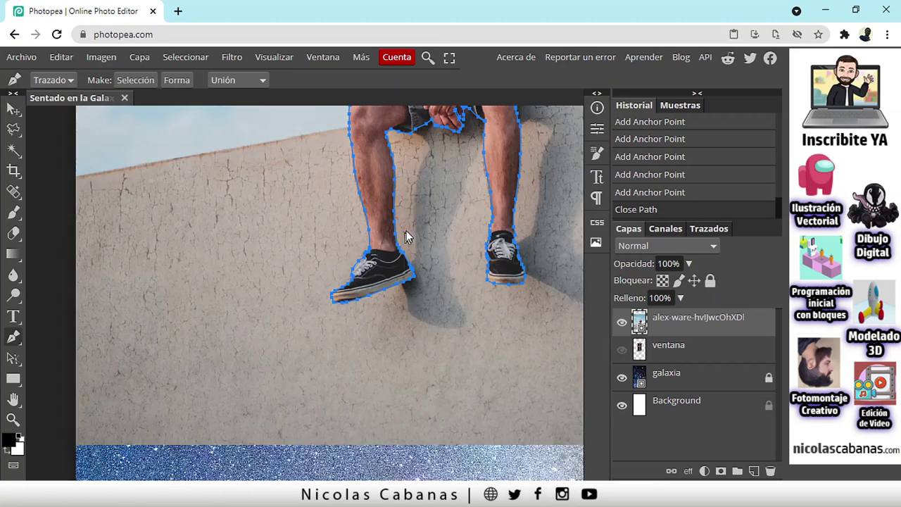
scroll(423, 190, up, 2)
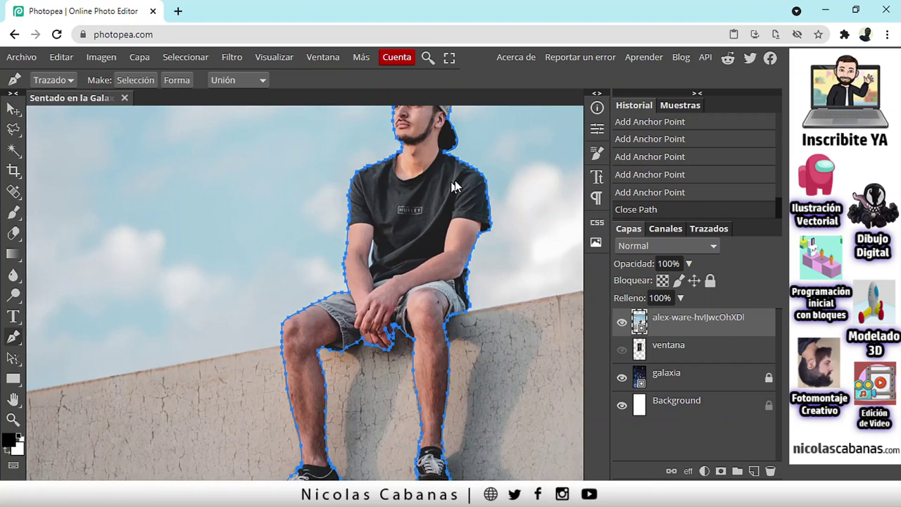
scroll(394, 197, down, 3)
scroll(342, 204, up, 2)
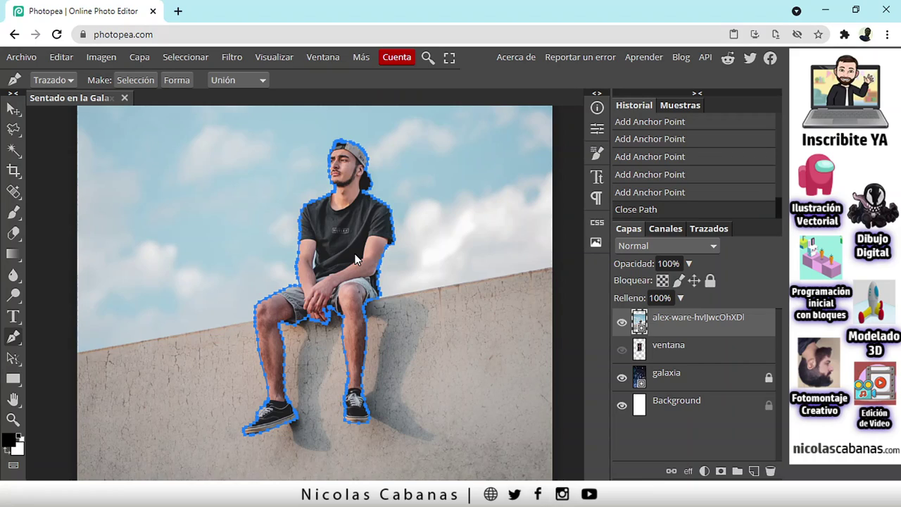
scroll(397, 241, up, 3)
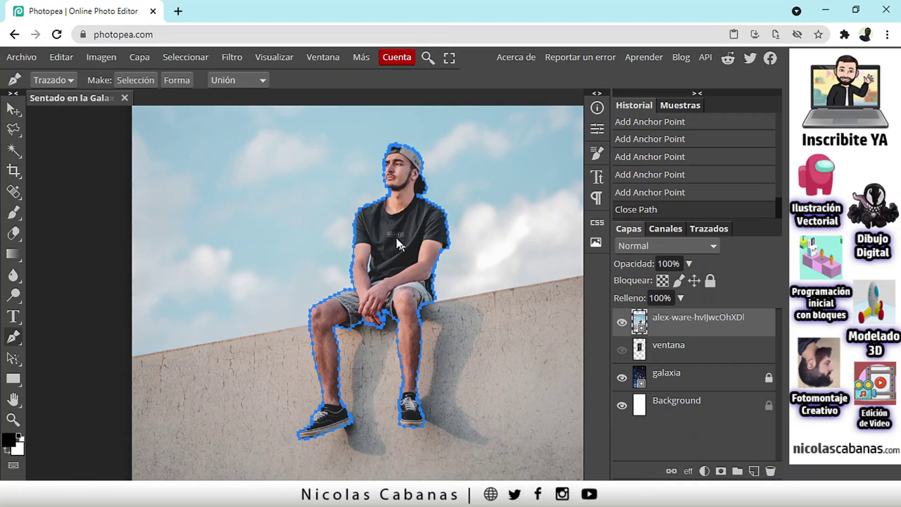
scroll(415, 246, down, 2)
scroll(423, 250, down, 3)
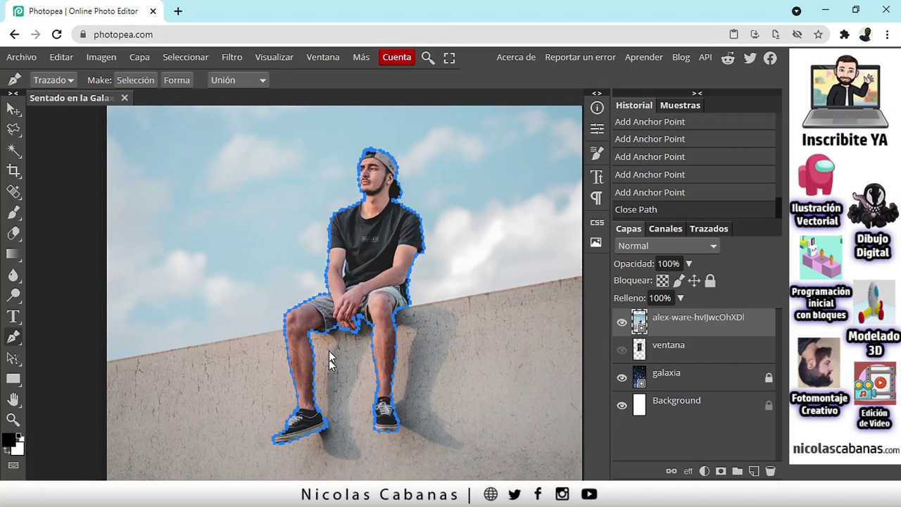
- Keep the pen in path mode and convert the closed work path into a new anti-aliased selection around the man
click(60, 82)
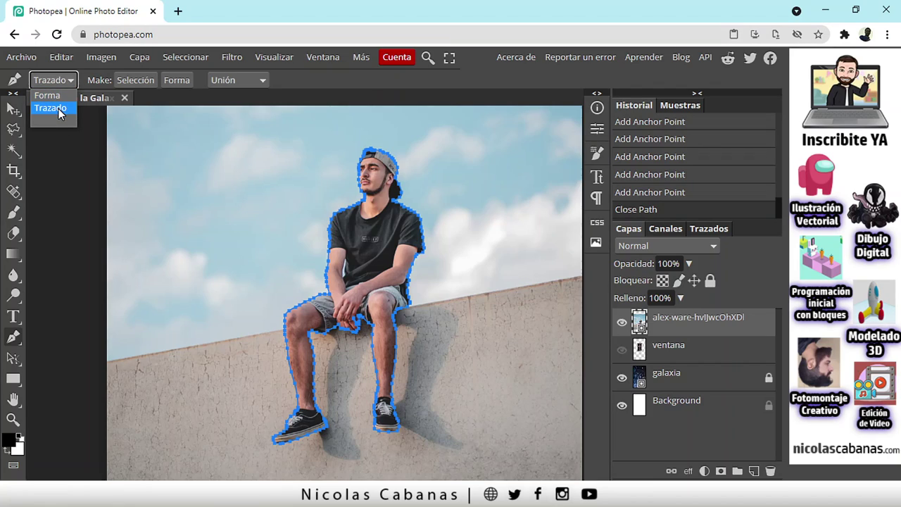
click(58, 111)
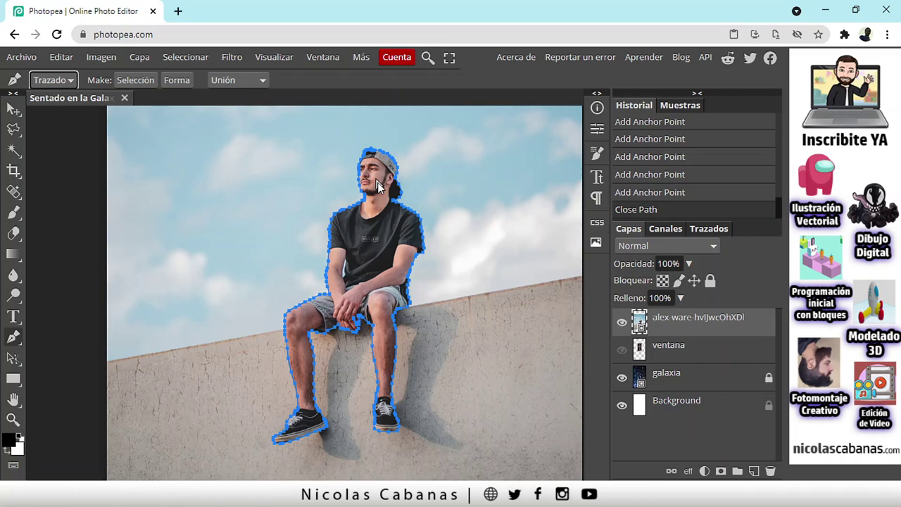
click(708, 230)
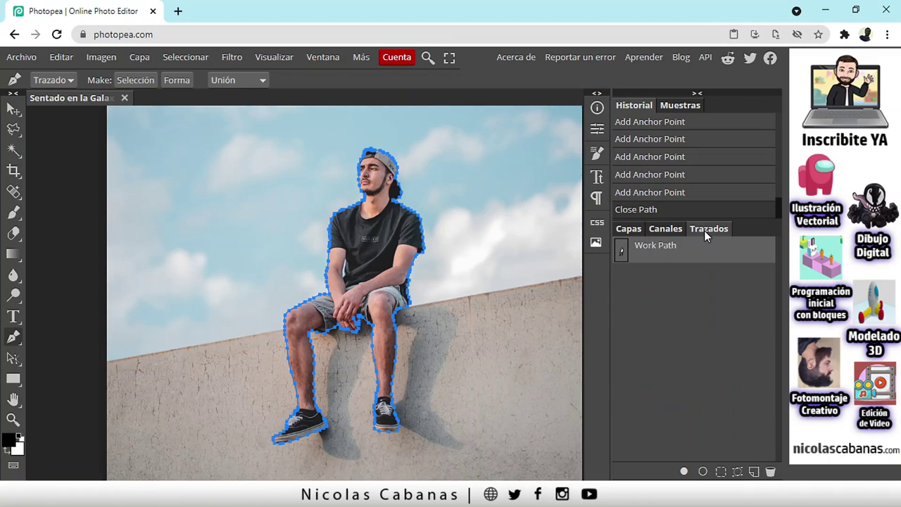
click(624, 231)
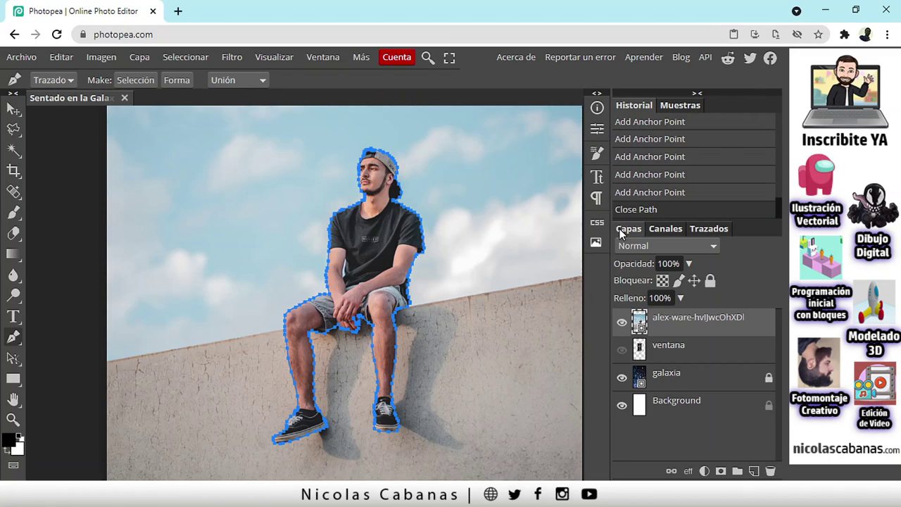
click(128, 82)
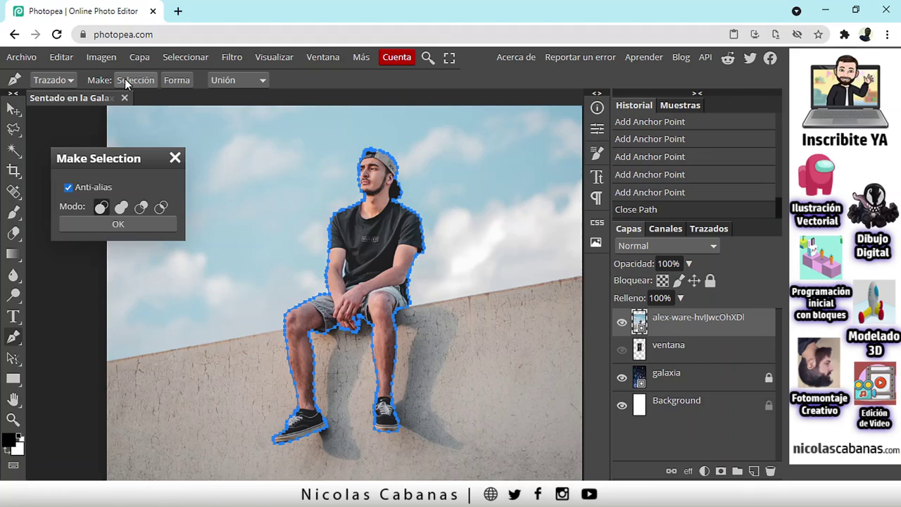
click(117, 224)
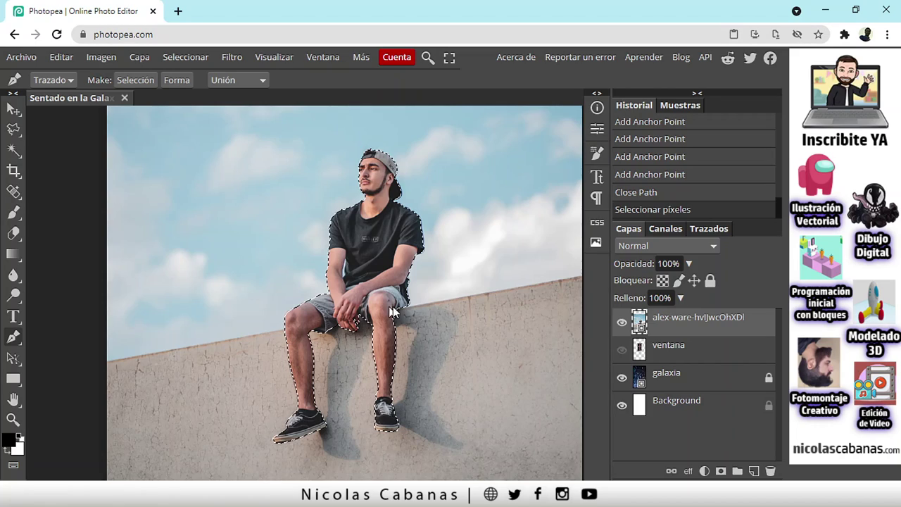
- Try rasterizing the photo layer of the seated man and undo the rasterization
right_click(752, 321)
right_click(742, 320)
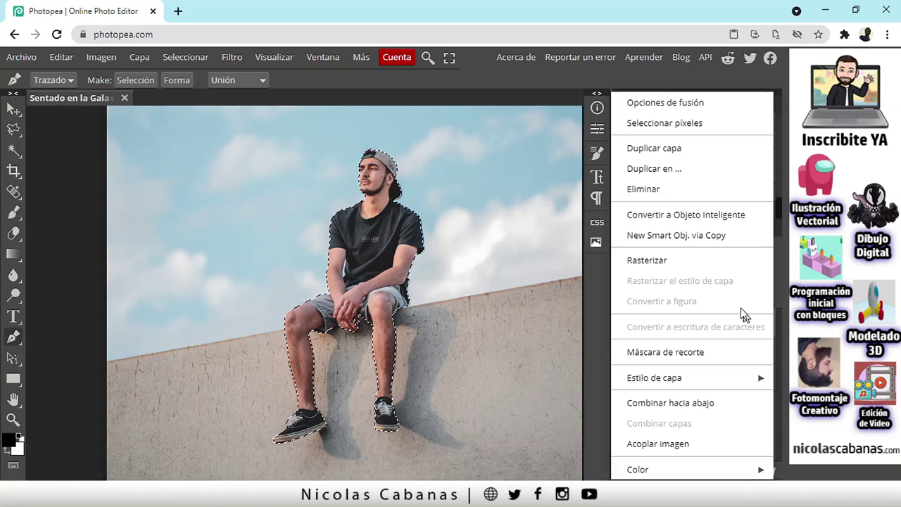
click(709, 262)
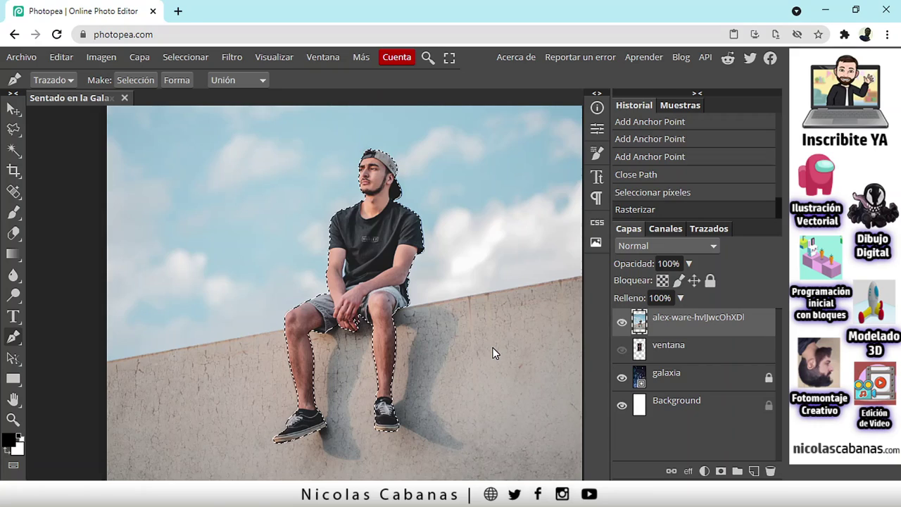
click(70, 57)
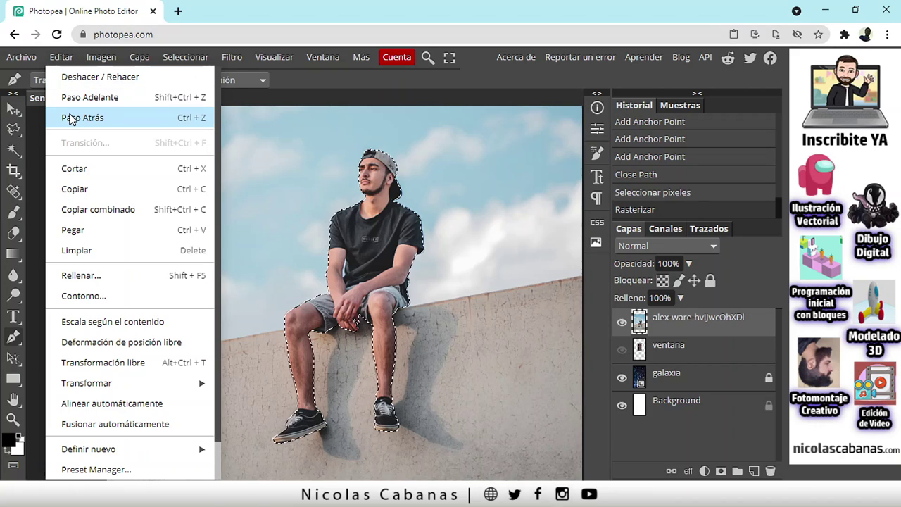
click(70, 118)
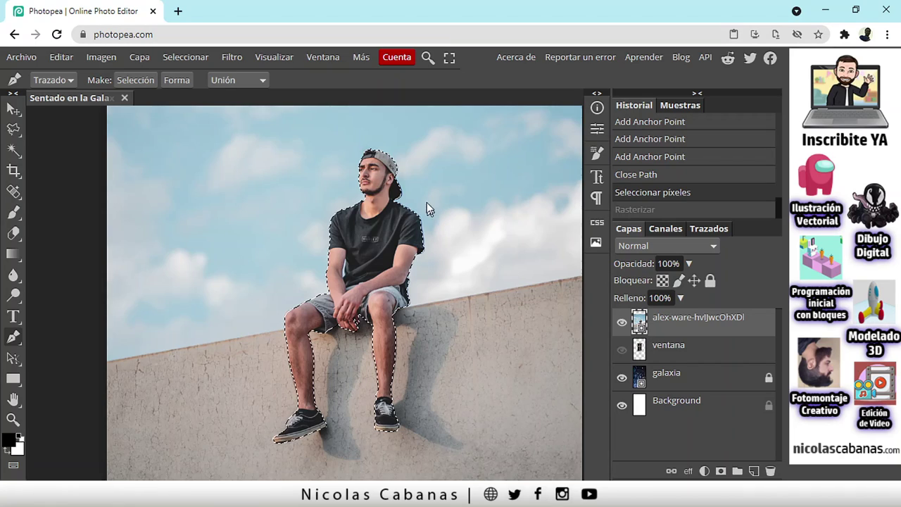
- Add a raster mask from the selection to the seated man's photo layer and examine the gap between his arm and T-shirt
click(623, 350)
click(721, 471)
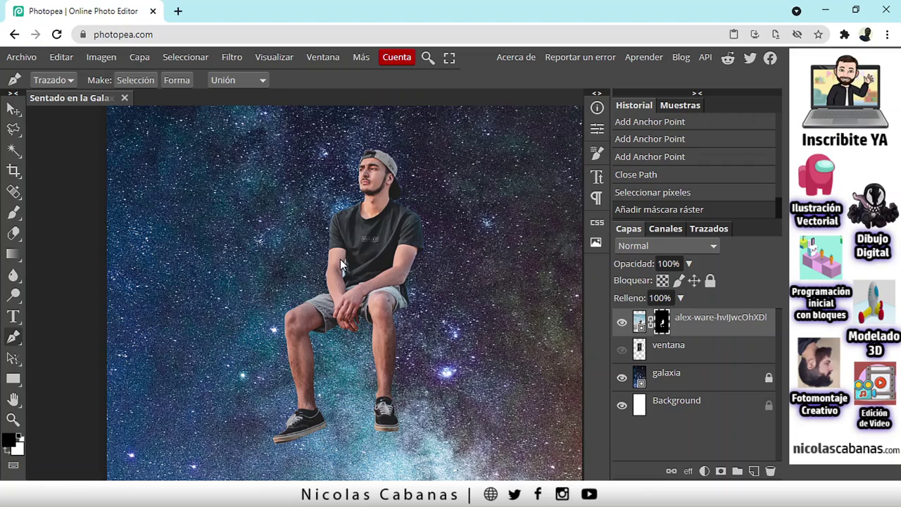
scroll(340, 259, up, 10)
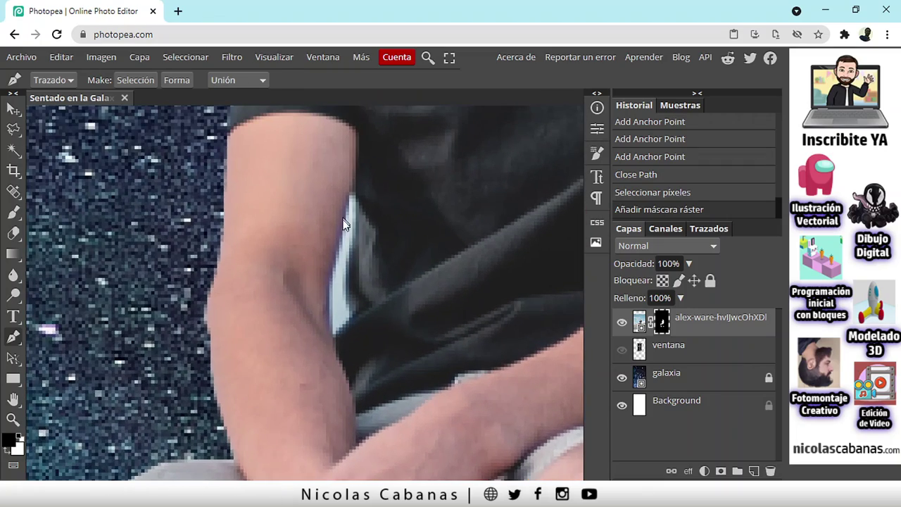
scroll(350, 243, up, 1)
scroll(347, 307, up, 2)
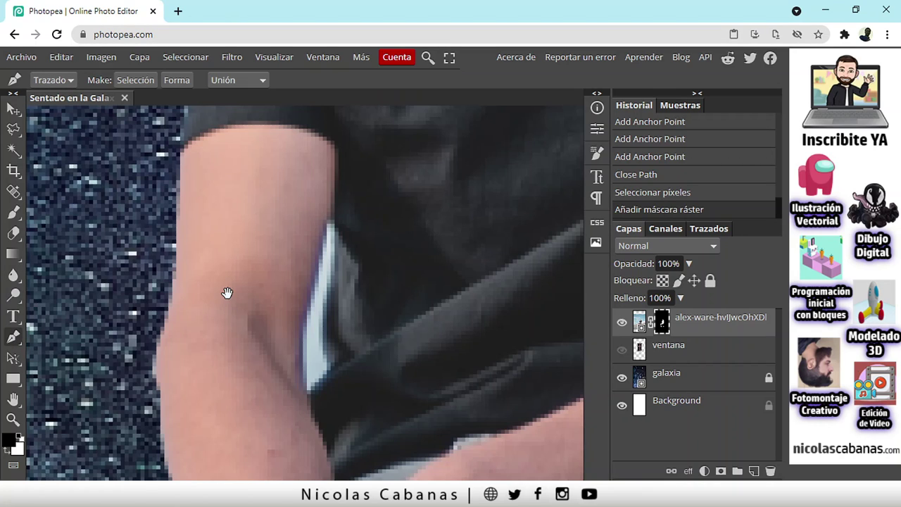
scroll(227, 292, up, 4)
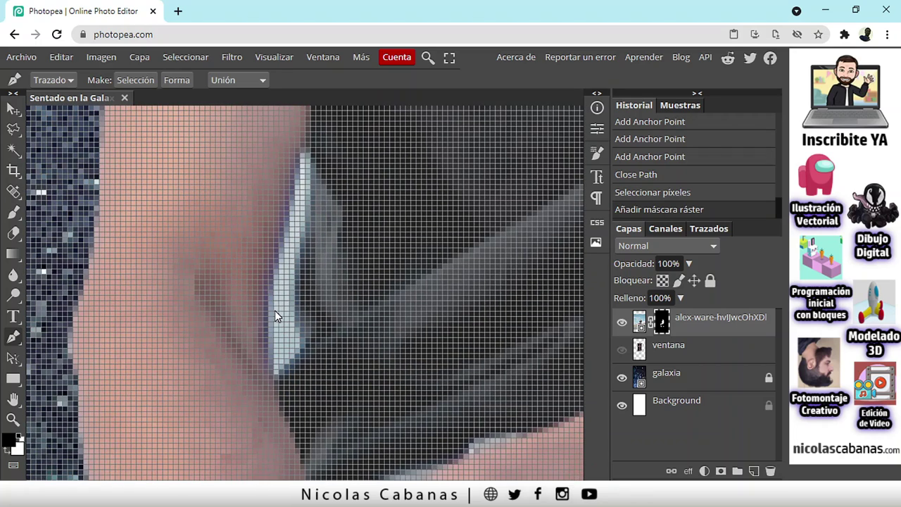
scroll(278, 308, down, 1)
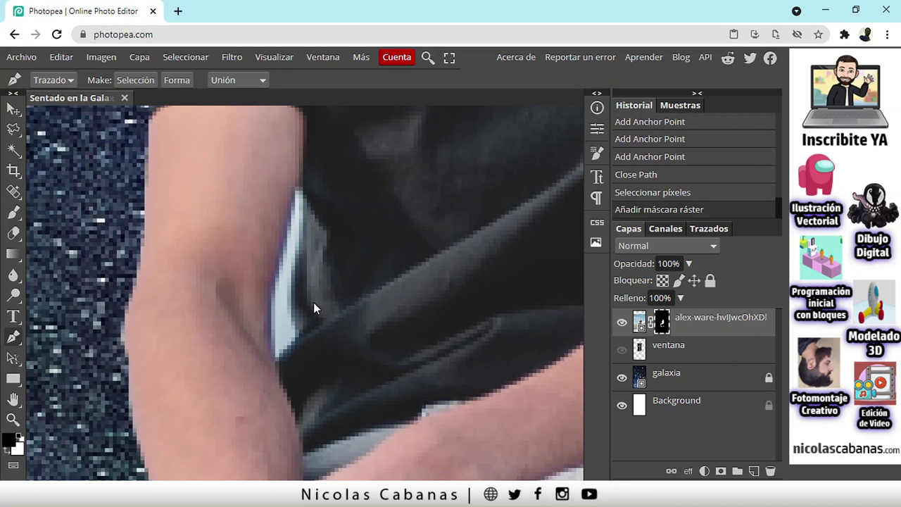
- Try tracing the gap between the arm and T-shirt on the Work Path, and revert the placed anchors
click(276, 355)
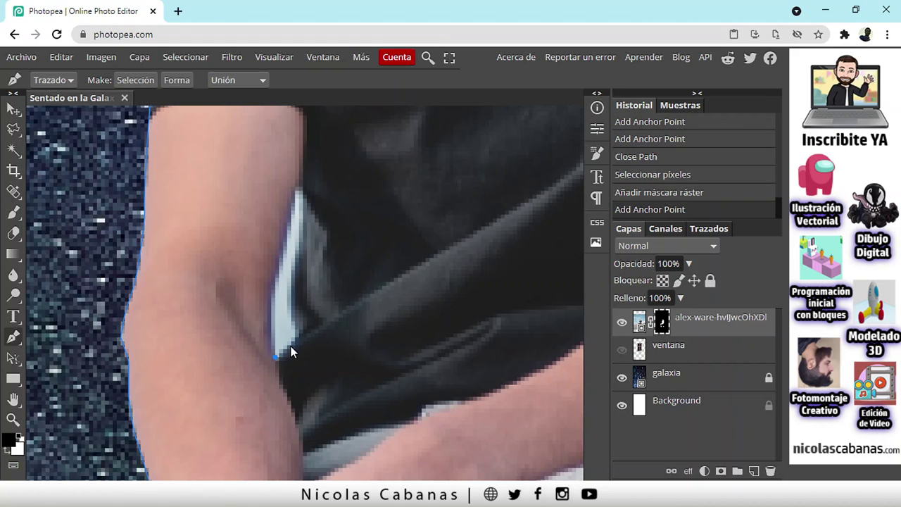
click(302, 334)
click(290, 268)
click(263, 282)
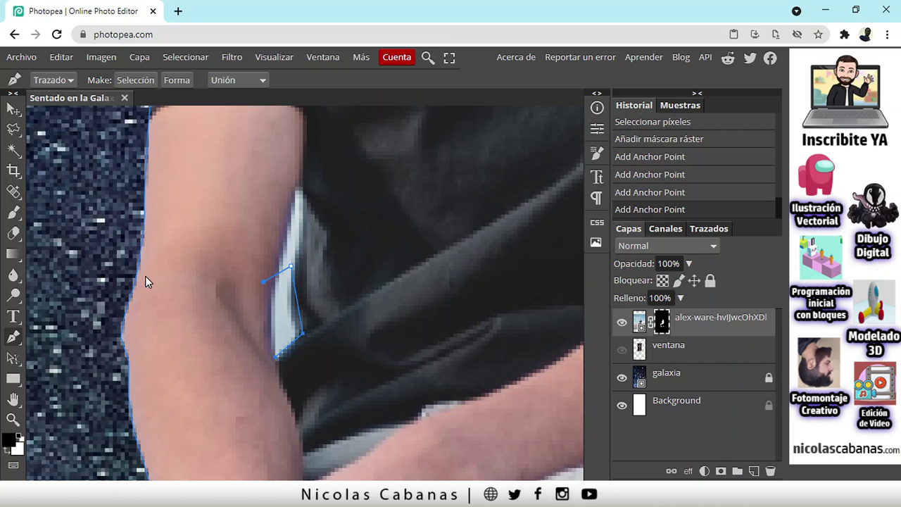
click(621, 378)
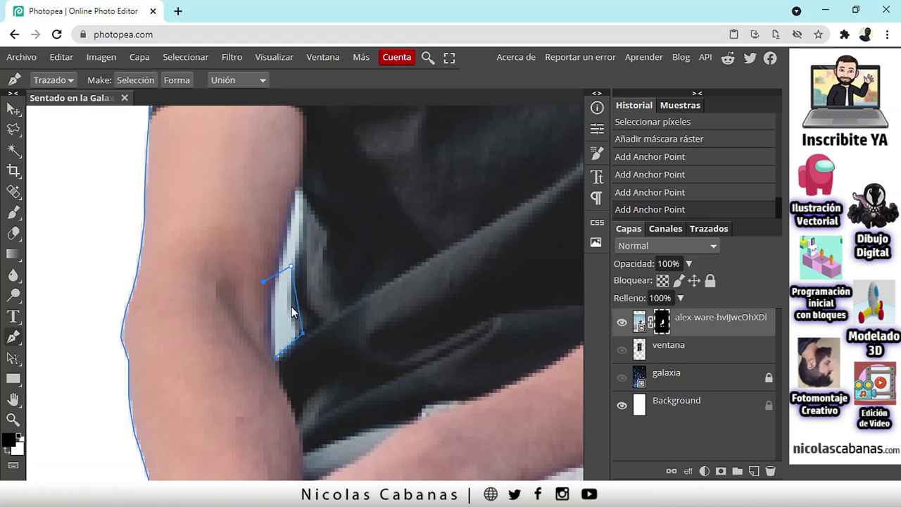
click(638, 198)
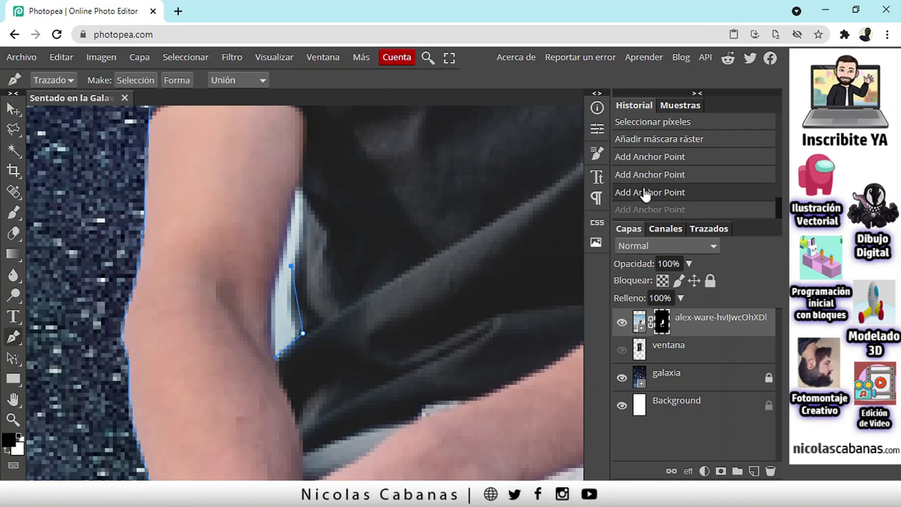
click(647, 176)
click(653, 160)
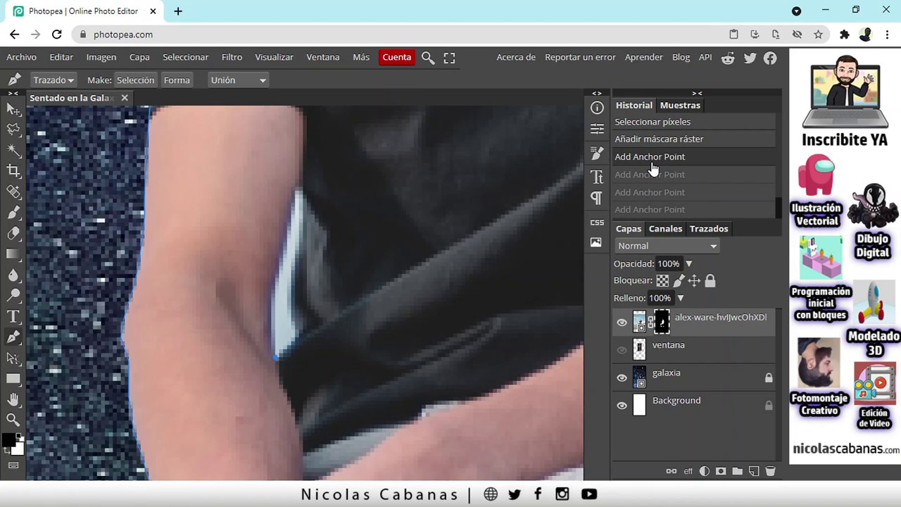
click(656, 148)
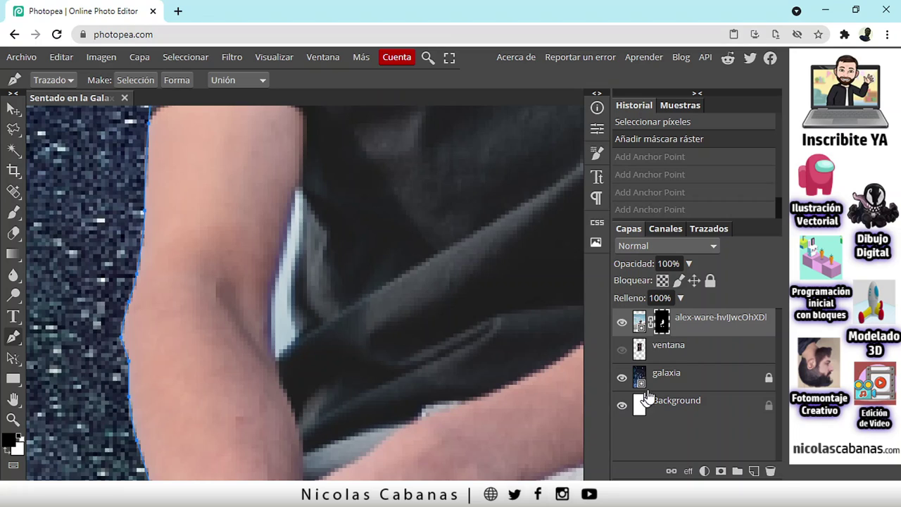
- Hide the galaxia layer and examine the light gap between the arm and the T-shirt
click(623, 379)
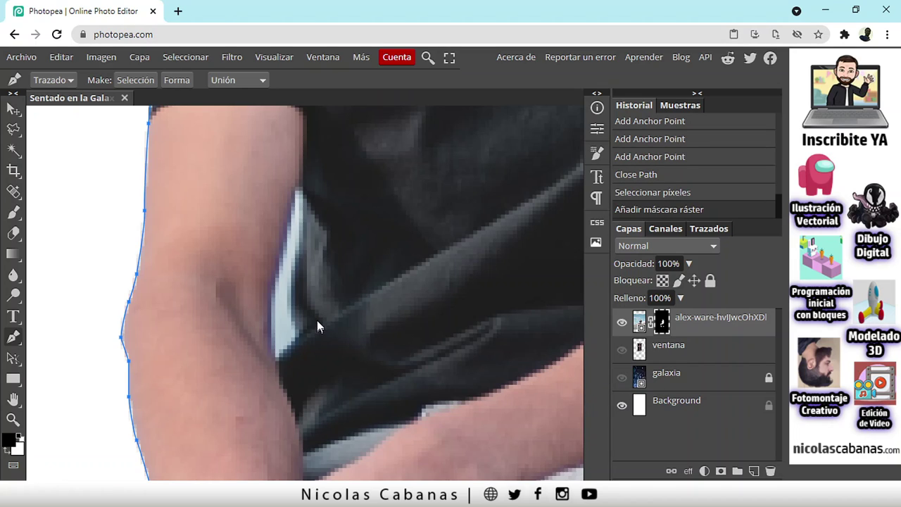
scroll(334, 266, down, 2)
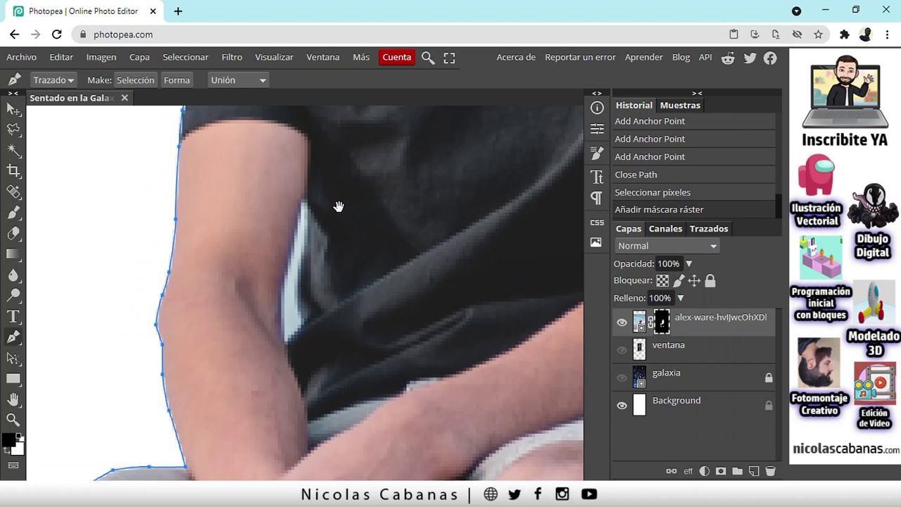
scroll(310, 285, up, 2)
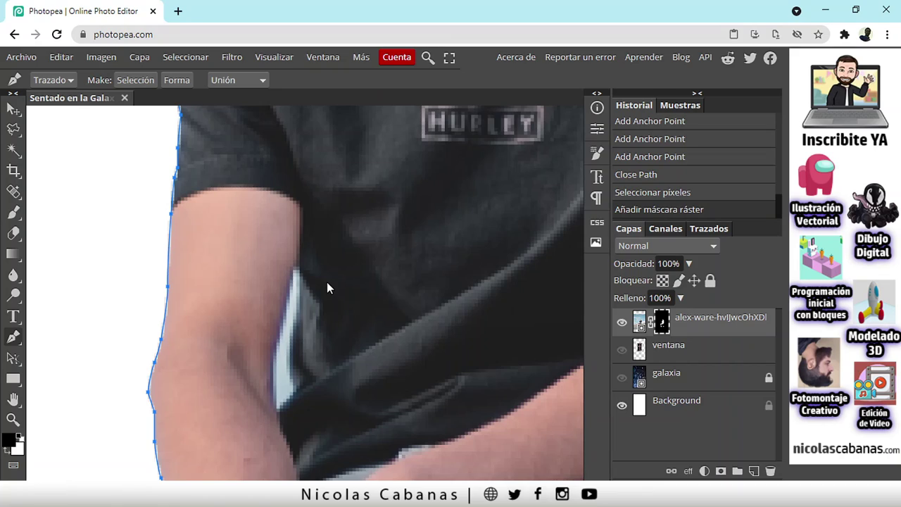
click(237, 79)
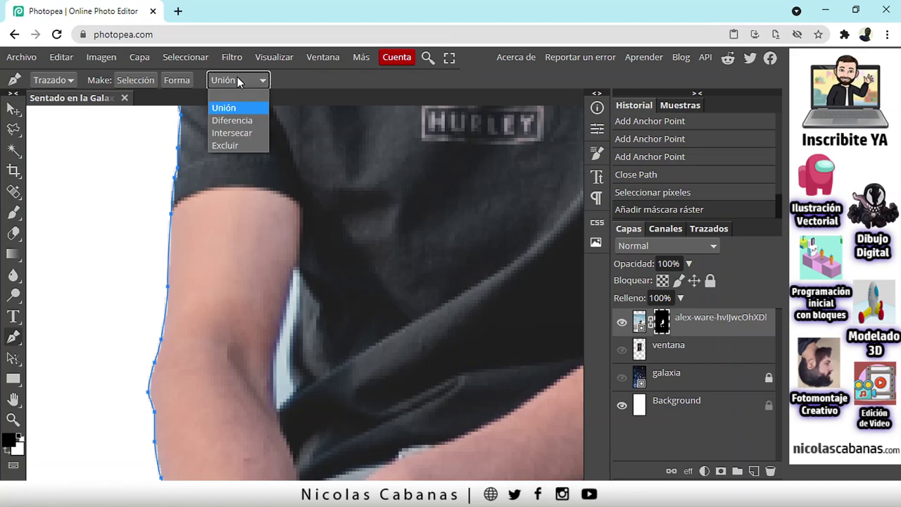
click(305, 76)
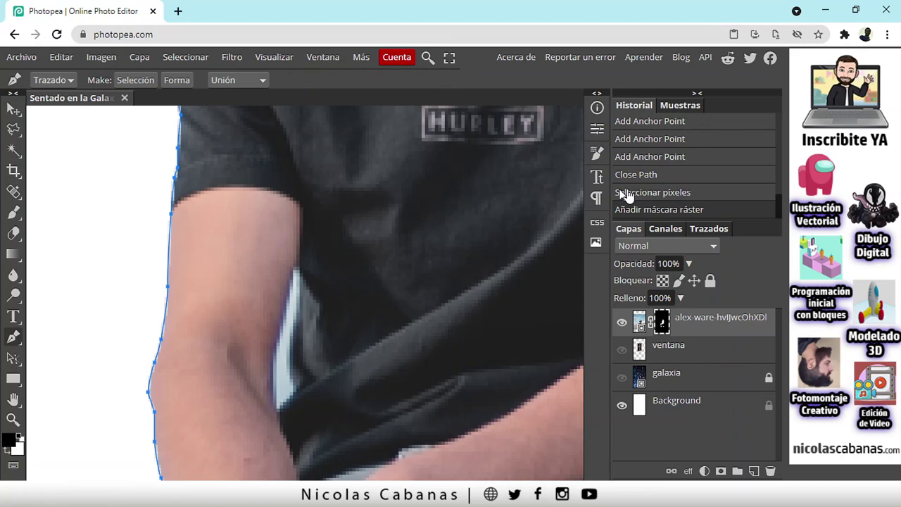
- Create a new empty path separate from the Work Path, undoing one anchor added to the Work Path
click(709, 229)
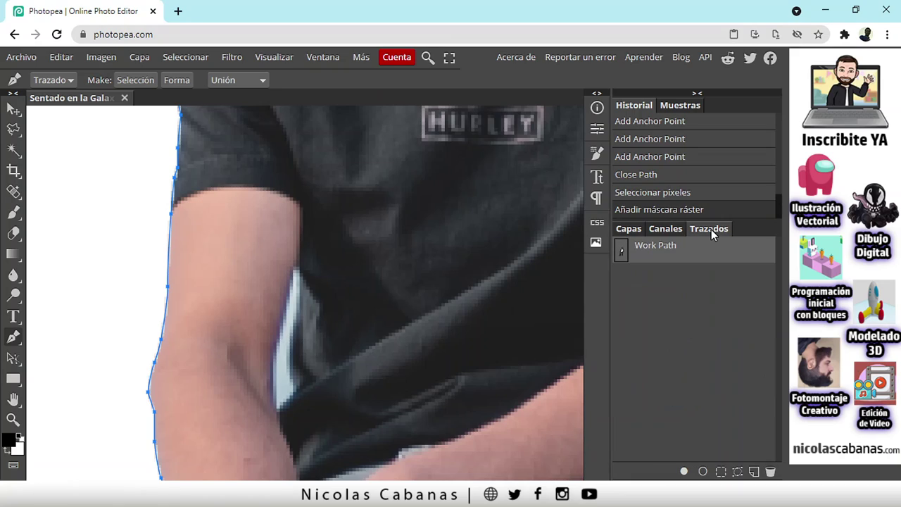
click(659, 299)
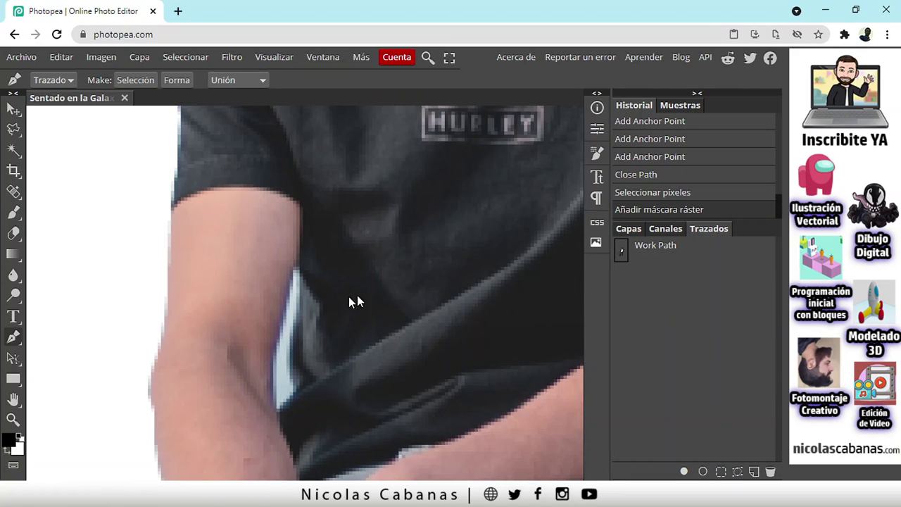
click(278, 409)
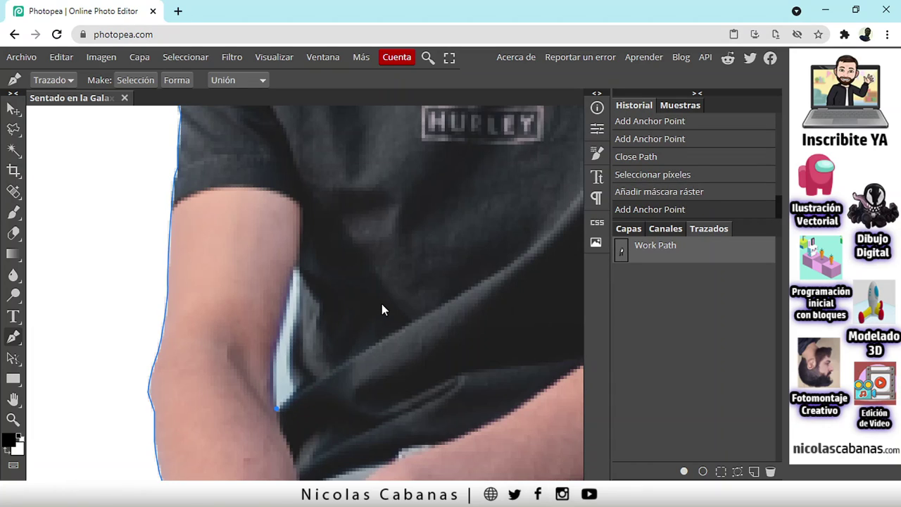
click(719, 192)
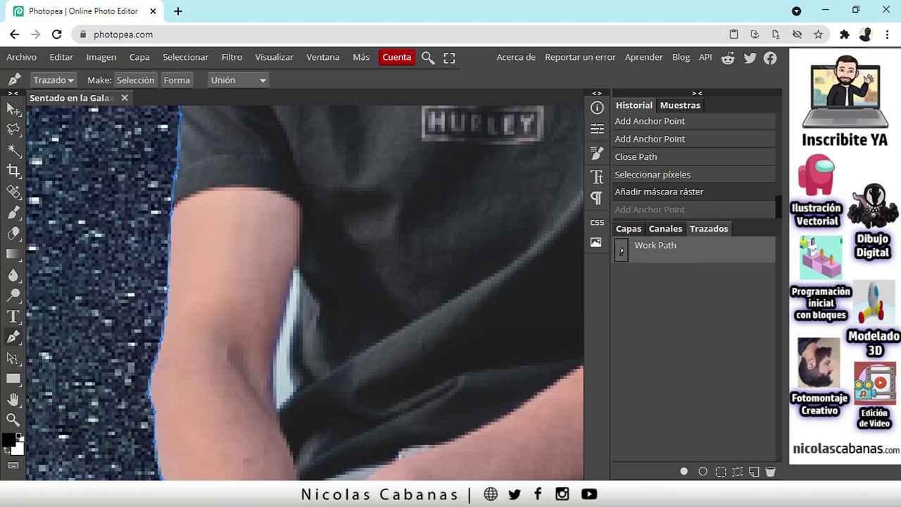
click(754, 472)
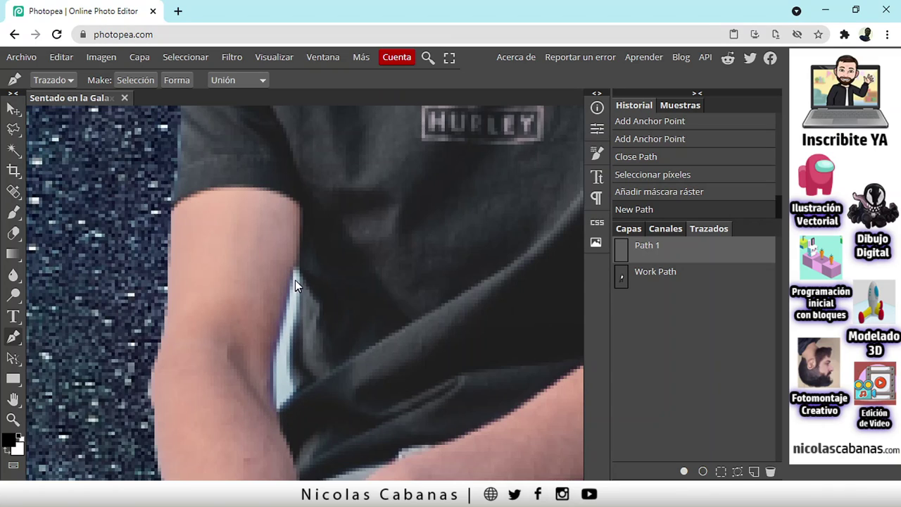
- Try to rename the Work Path and switch between it and the new empty path
click(662, 276)
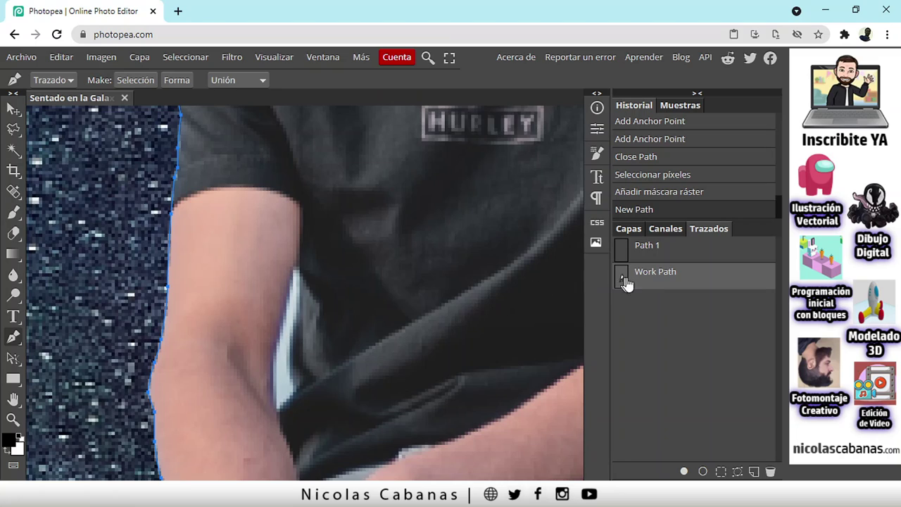
double_click(665, 278)
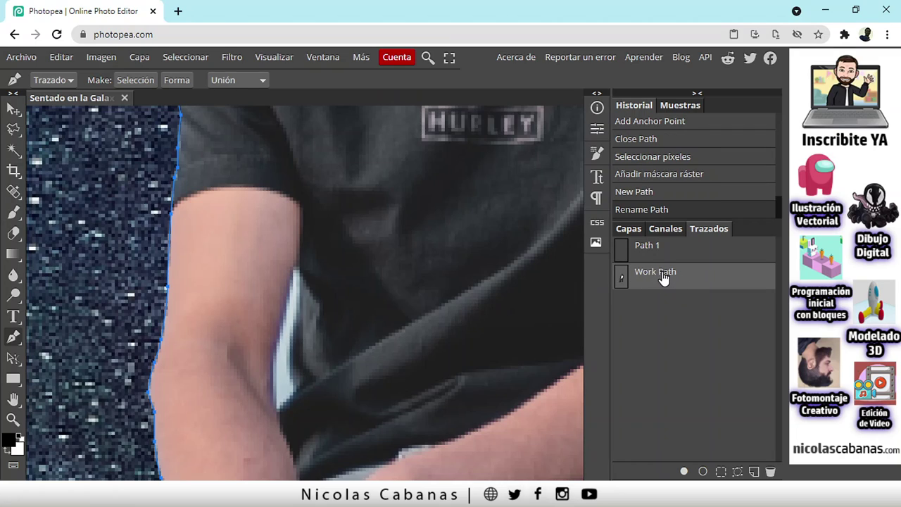
double_click(660, 279)
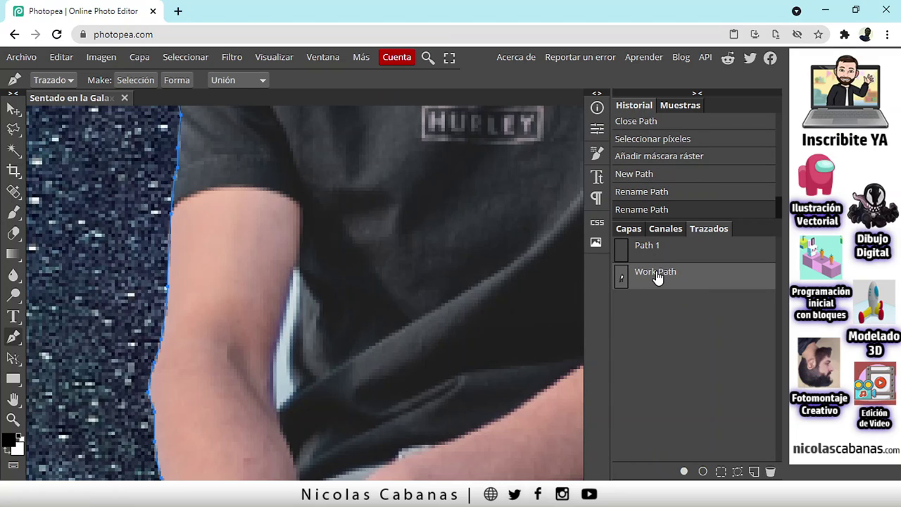
double_click(653, 274)
right_click(652, 271)
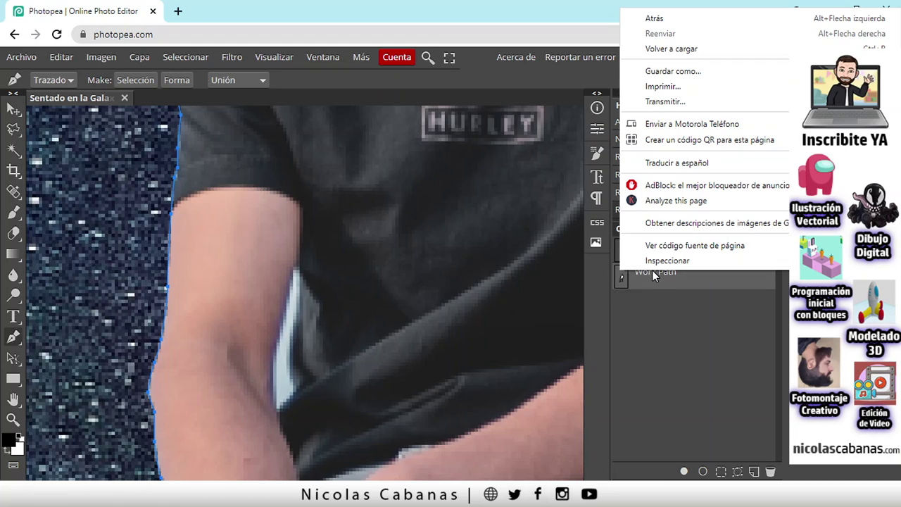
click(674, 276)
click(673, 283)
right_click(681, 291)
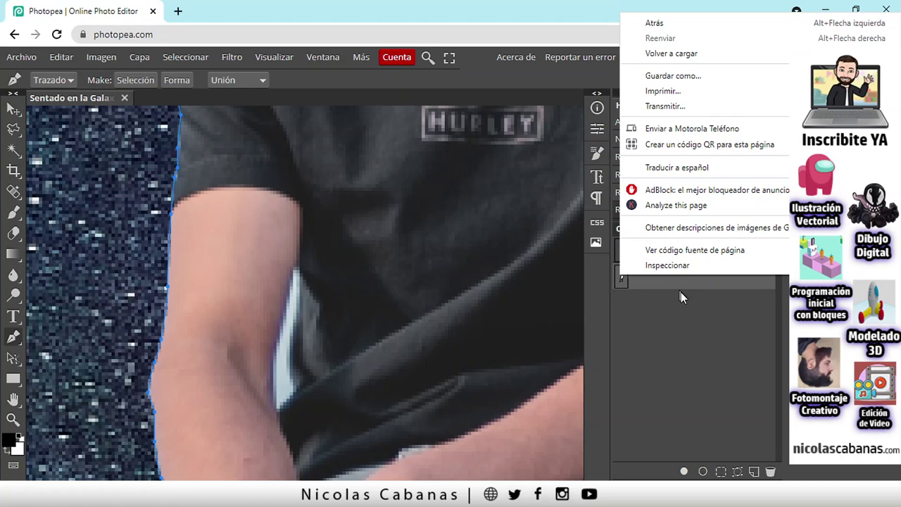
click(679, 277)
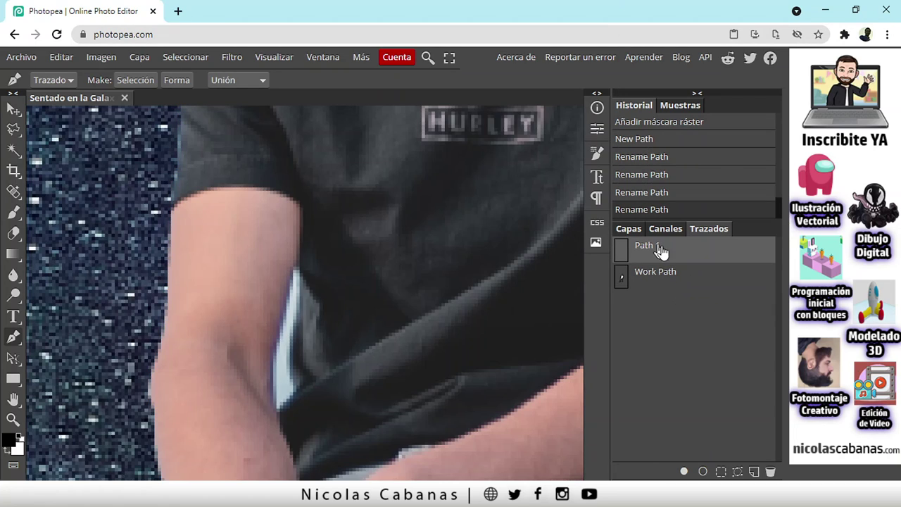
click(681, 275)
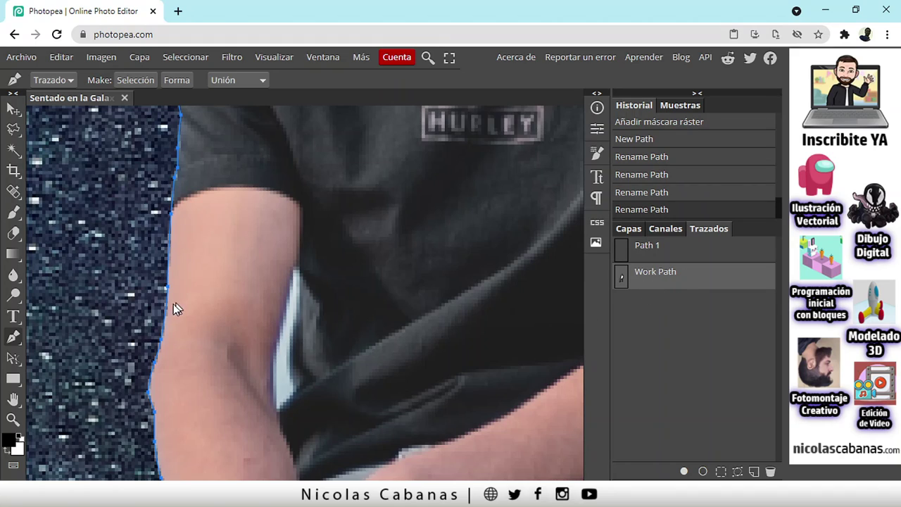
click(678, 317)
- Trace a closed outline on Path 1 around the light gap between the arm and T-shirt with the Pen tool
click(682, 254)
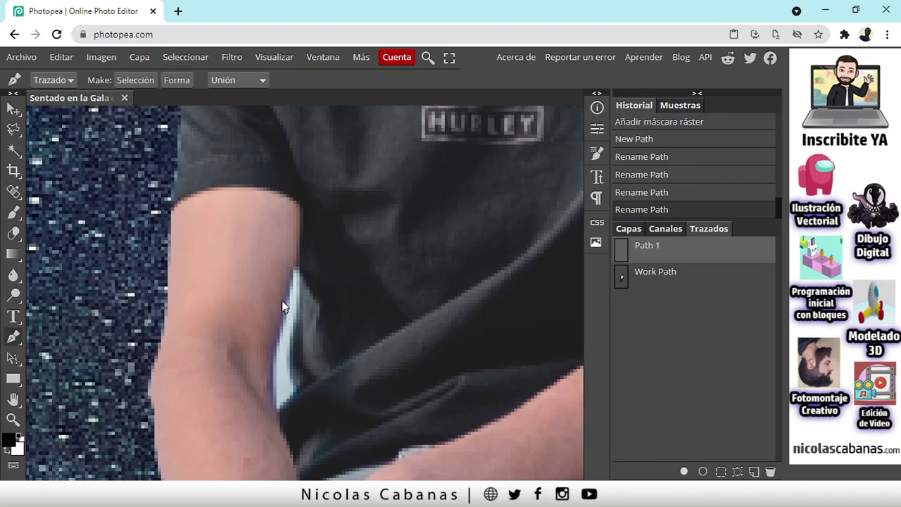
click(276, 412)
click(294, 400)
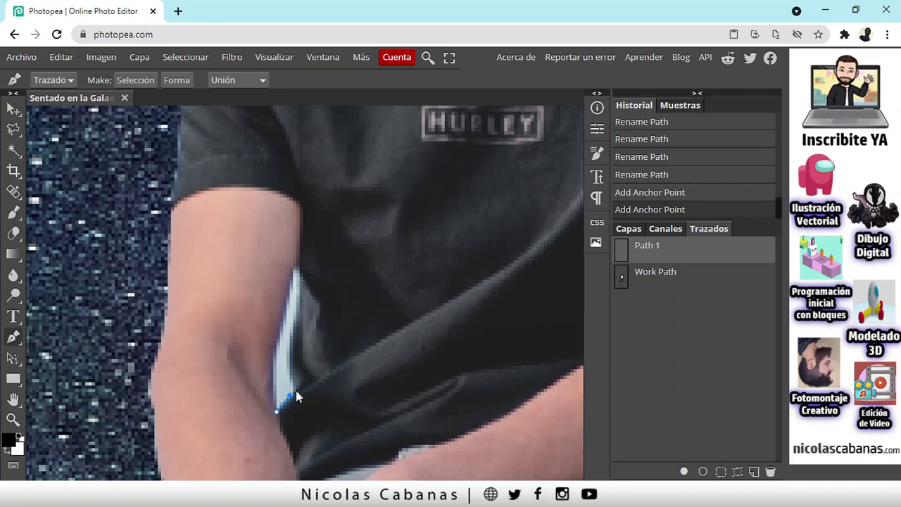
key(ctrl+z)
click(292, 404)
click(297, 392)
click(291, 379)
click(290, 369)
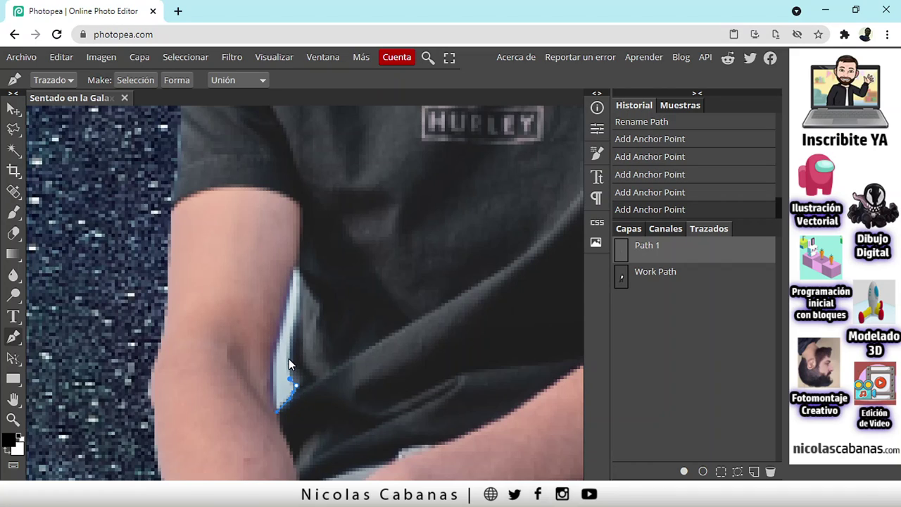
click(287, 359)
click(295, 334)
click(296, 264)
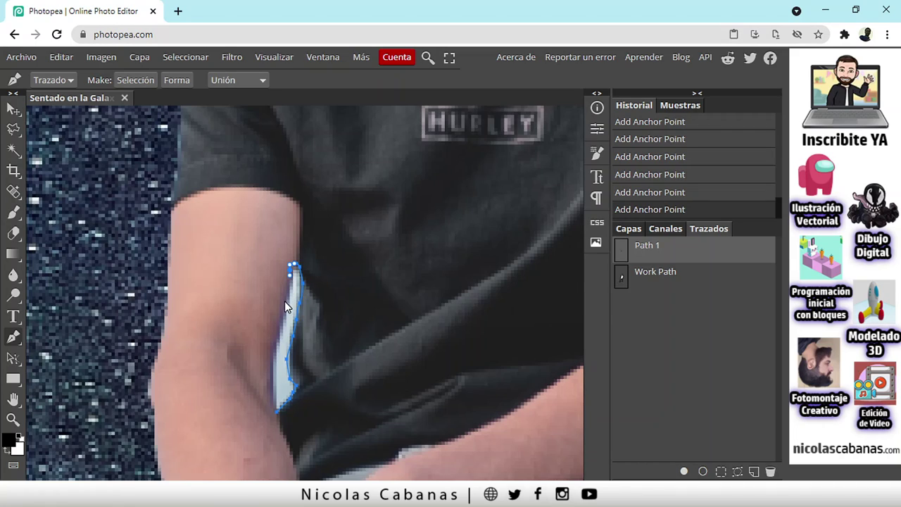
click(270, 354)
click(270, 410)
- Compare the Work Path with Path 1, then hide the galaxia layer to expose the white background
click(671, 279)
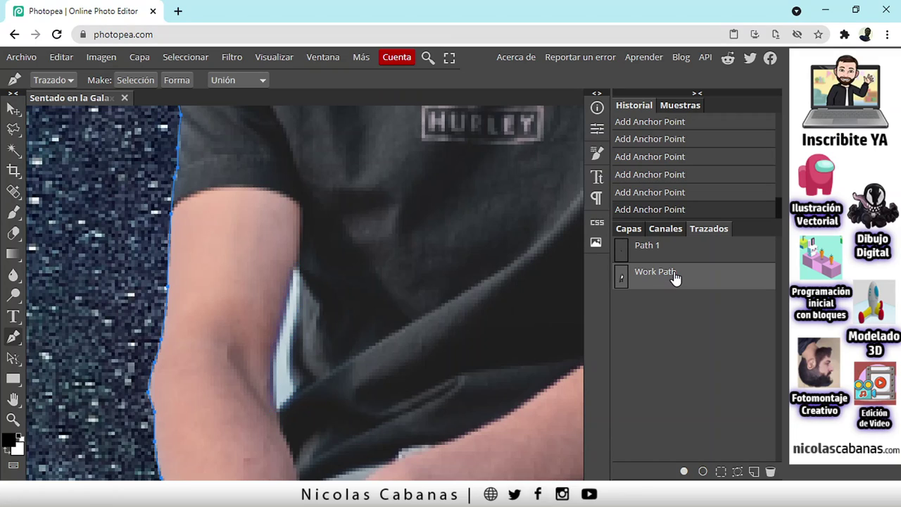
click(678, 252)
click(636, 229)
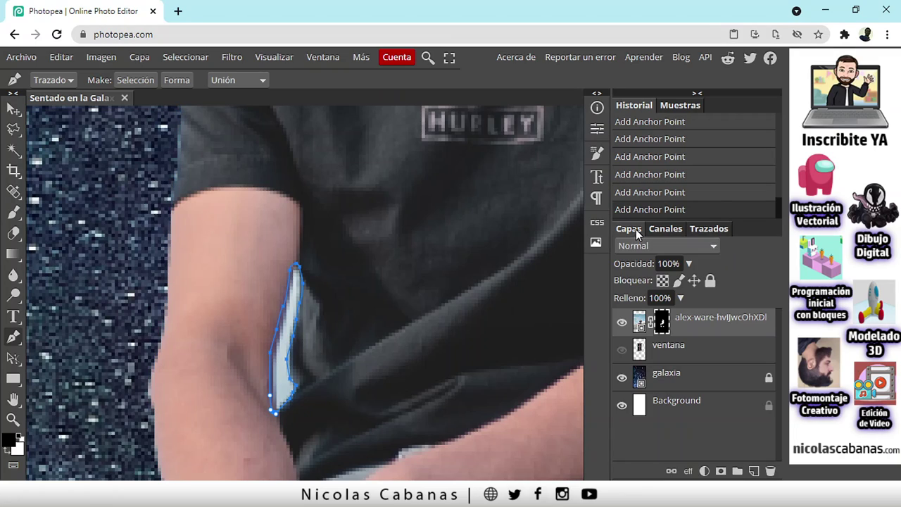
click(622, 378)
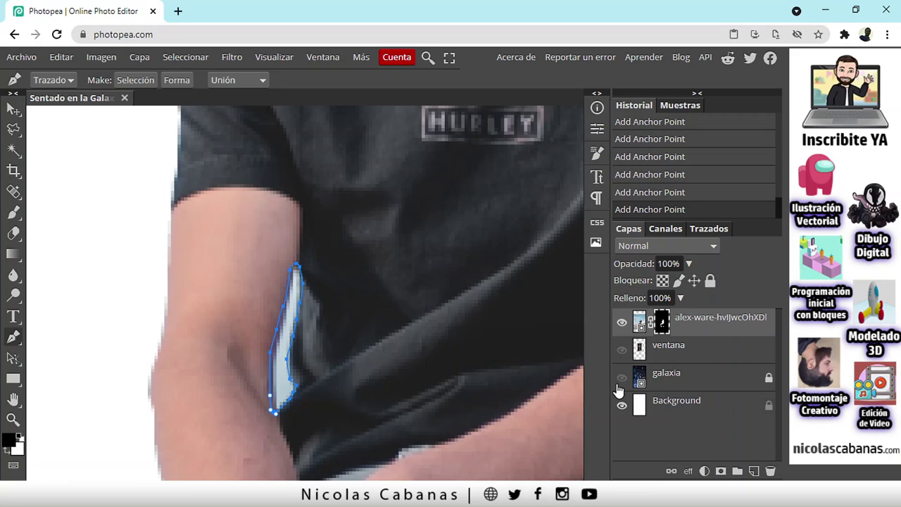
- Convert the arm-gap outline in Path 1, not the Work Path, into a new anti-aliased selection
click(709, 232)
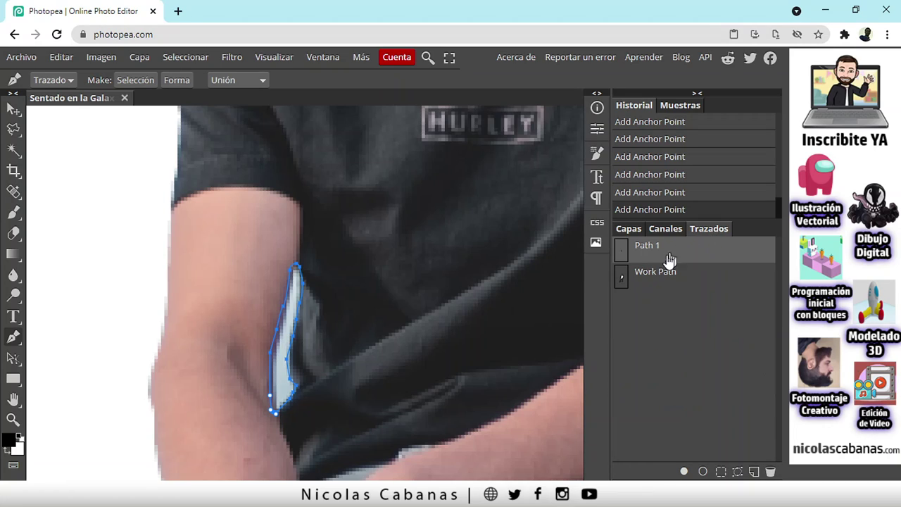
click(646, 277)
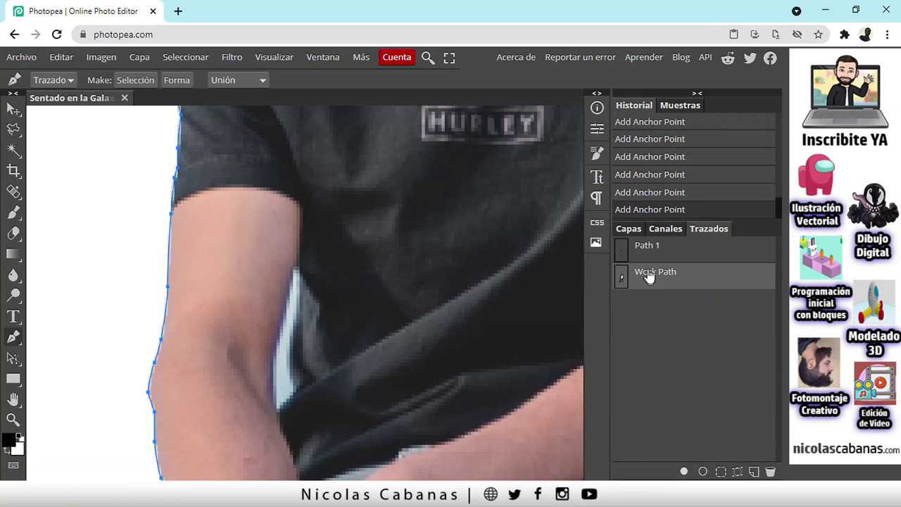
click(651, 257)
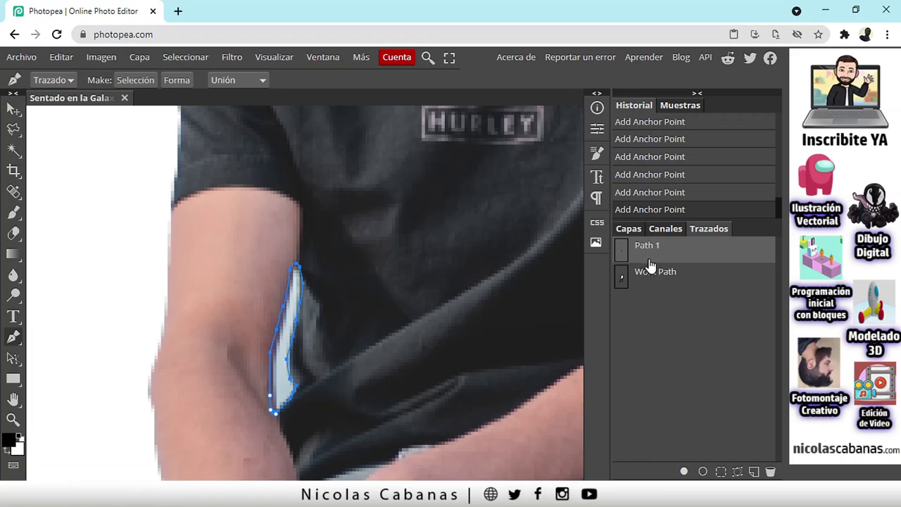
click(141, 81)
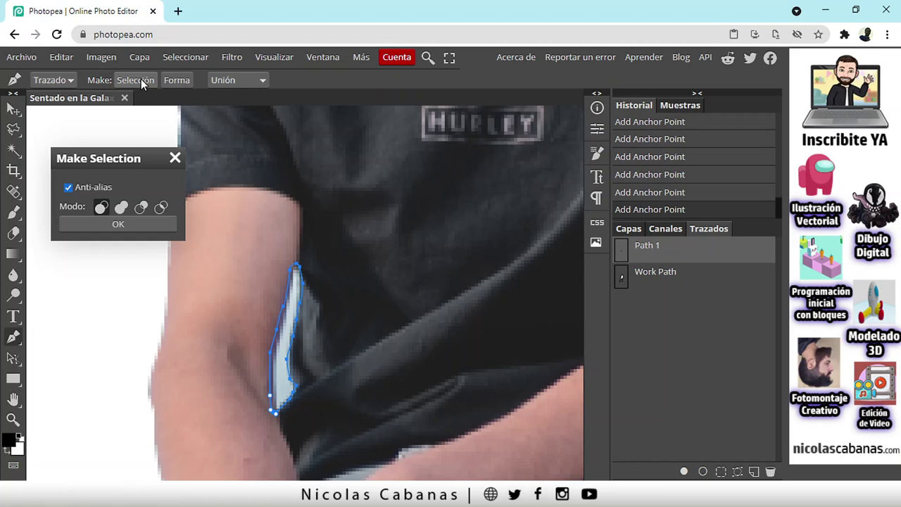
click(107, 222)
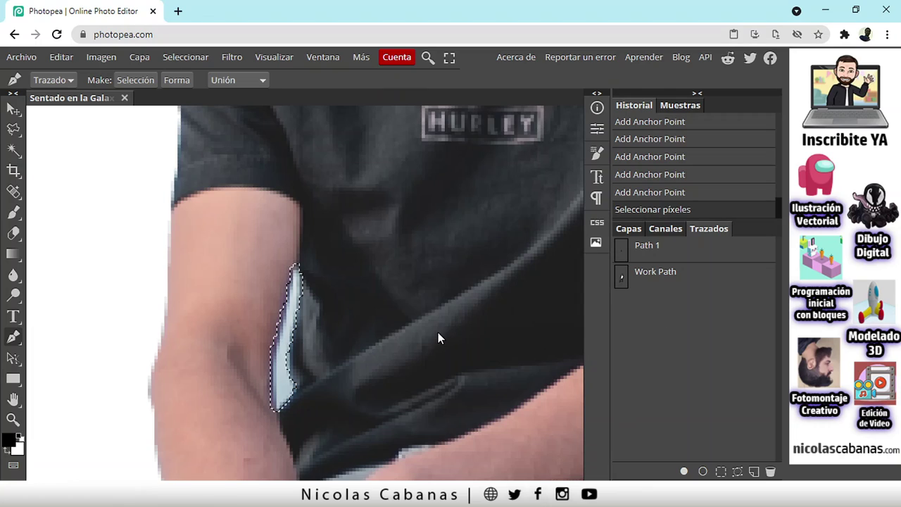
- Switch between the image thumbnail and the raster mask of the seated man's layer, ending on the mask
click(629, 230)
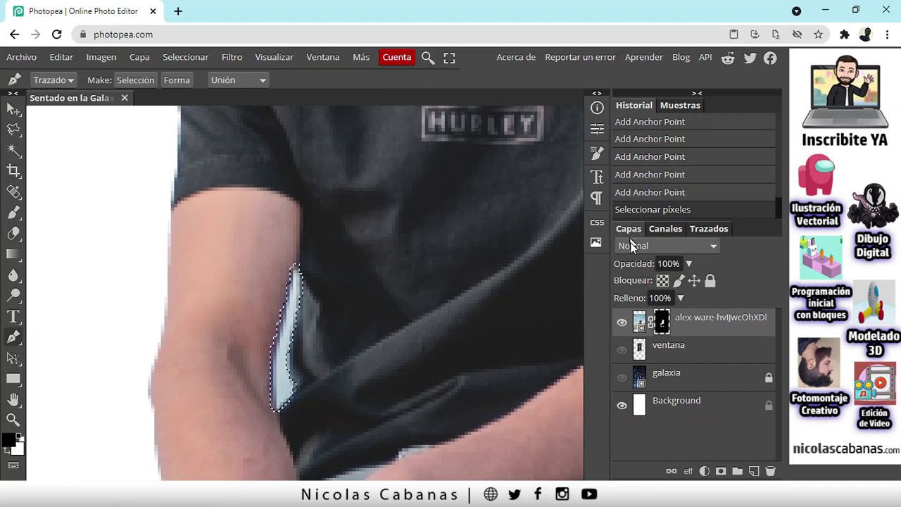
scroll(411, 358, down, 4)
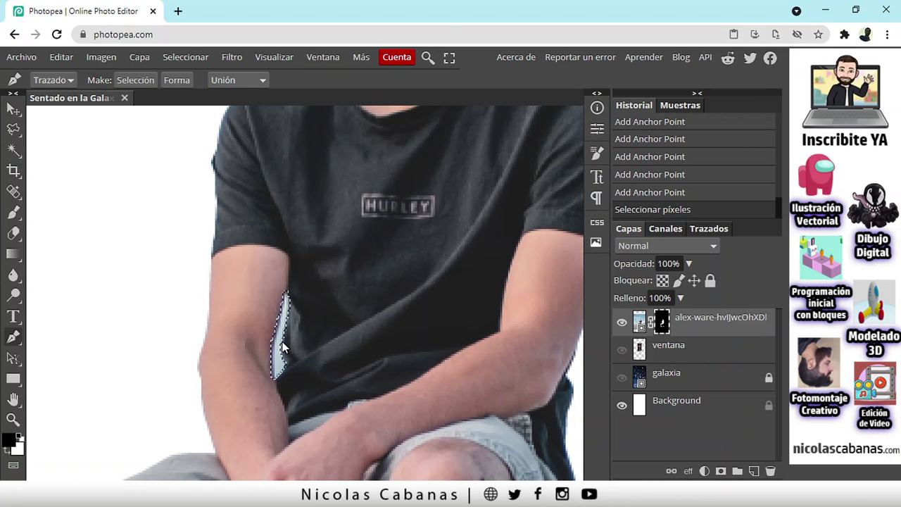
scroll(284, 342, up, 4)
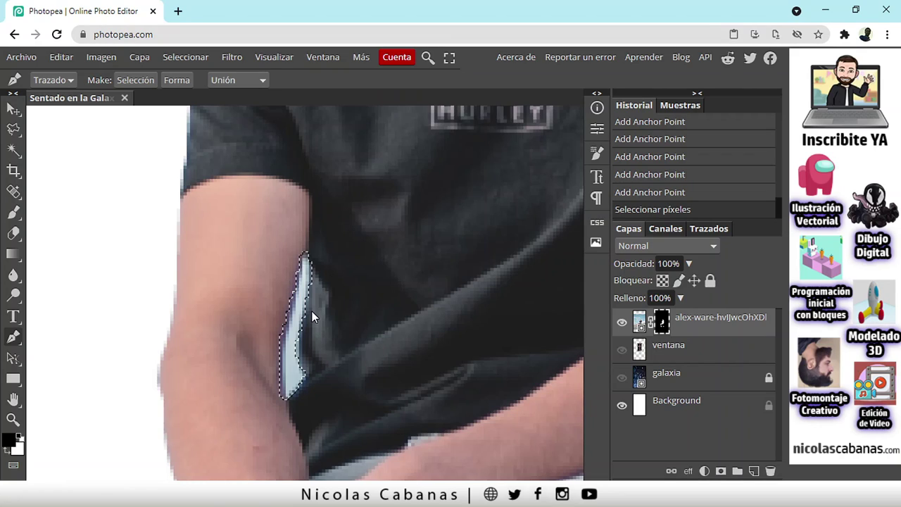
click(639, 323)
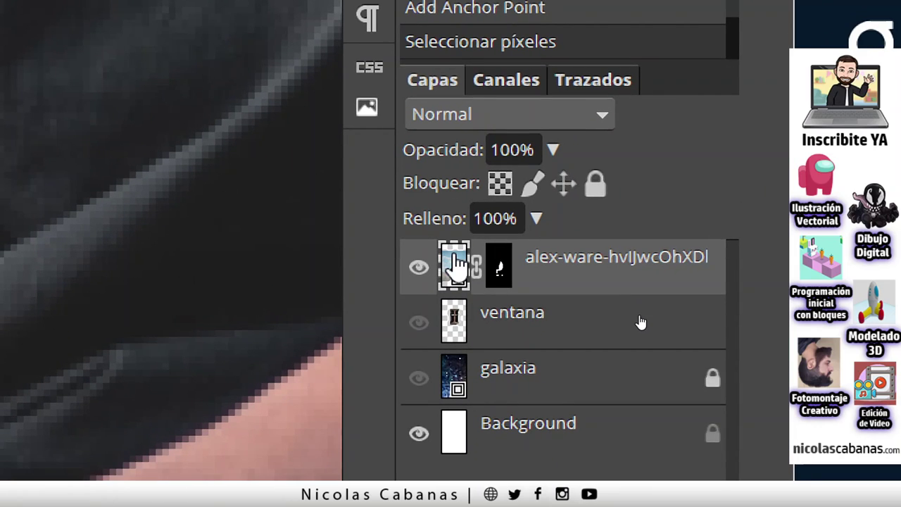
key(ctrl+backslash)
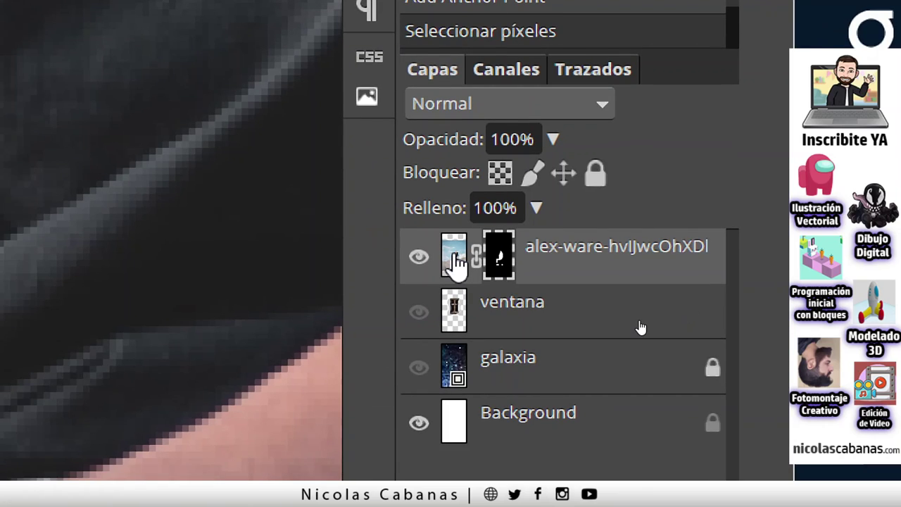
click(455, 259)
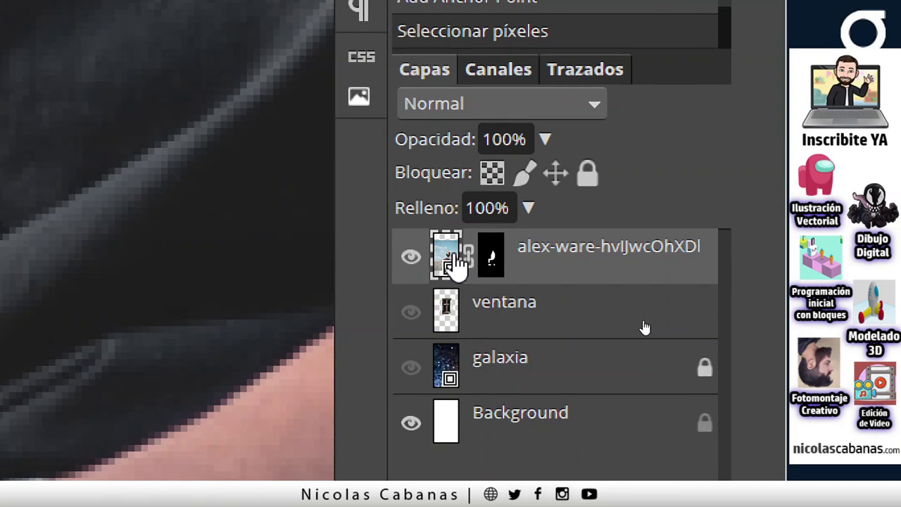
click(490, 255)
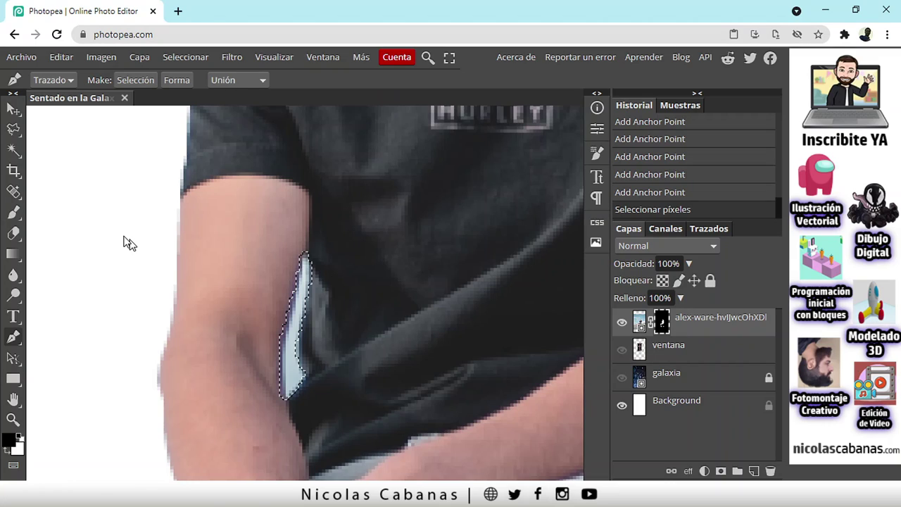
- Paint the selected arm gap on the seated man's layer mask in near-black with the Brush to hide it
click(14, 213)
click(9, 440)
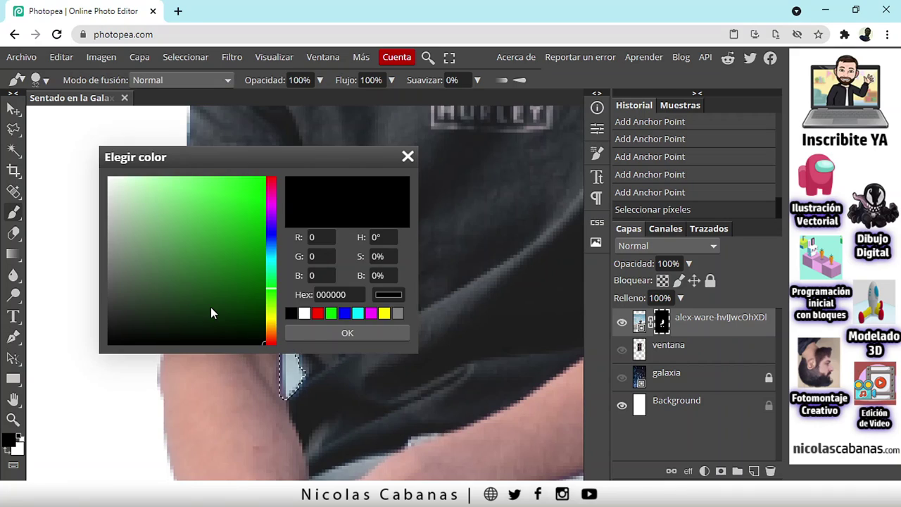
click(131, 335)
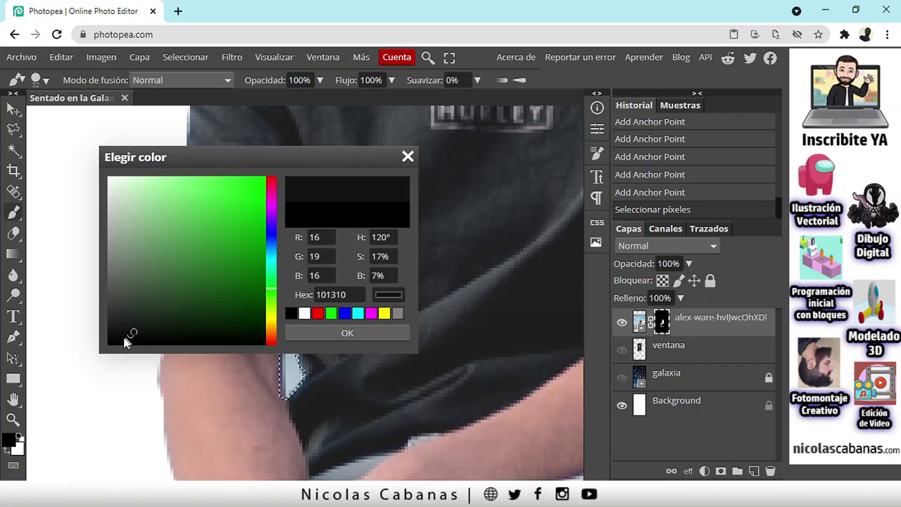
click(325, 332)
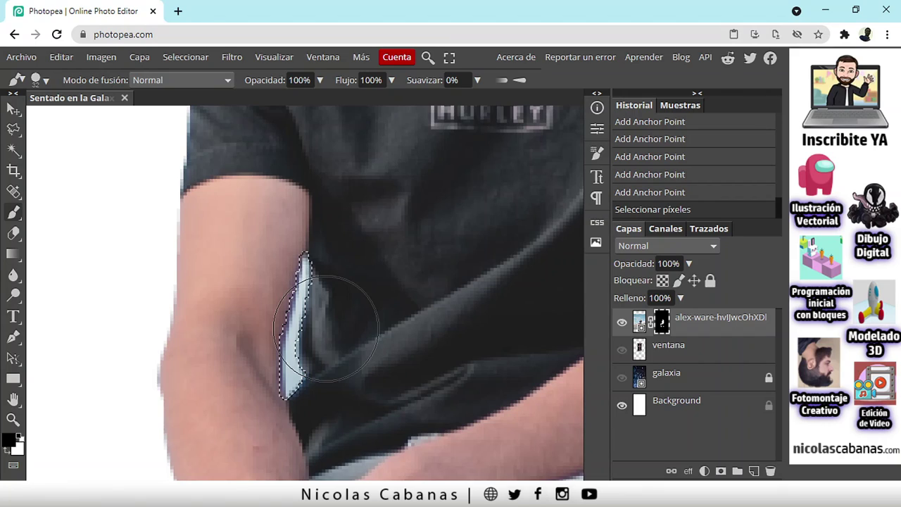
drag(325, 325, 381, 322)
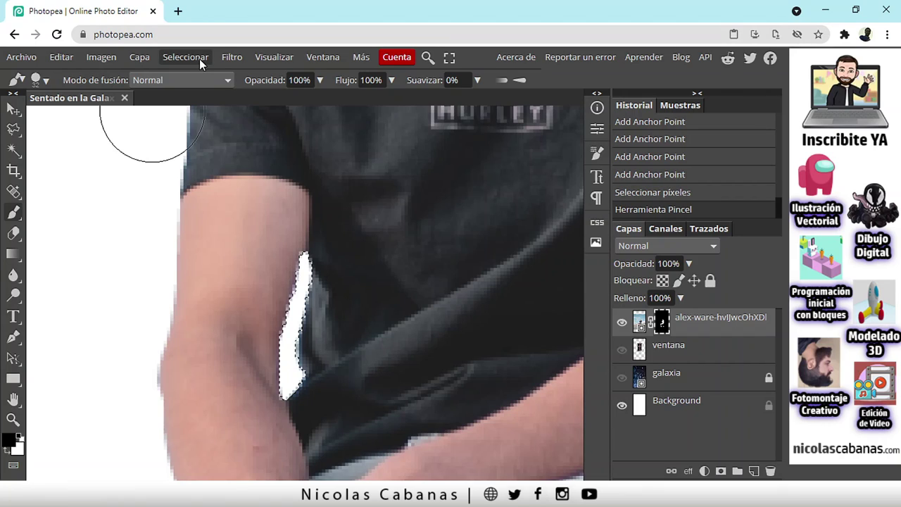
- Deselect the arm gap and check the cut-out of the man from torso to shoes
key(ctrl+minus)
key(ctrl+d)
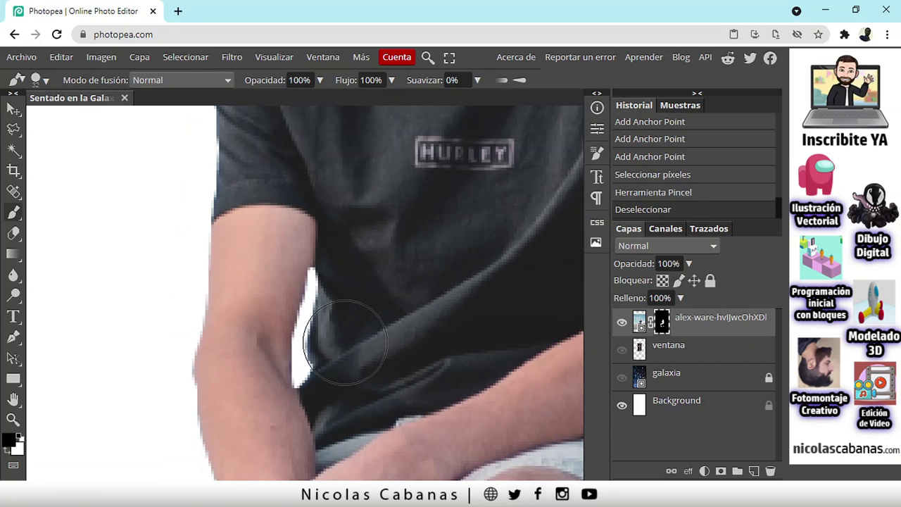
key(ctrl+minus)
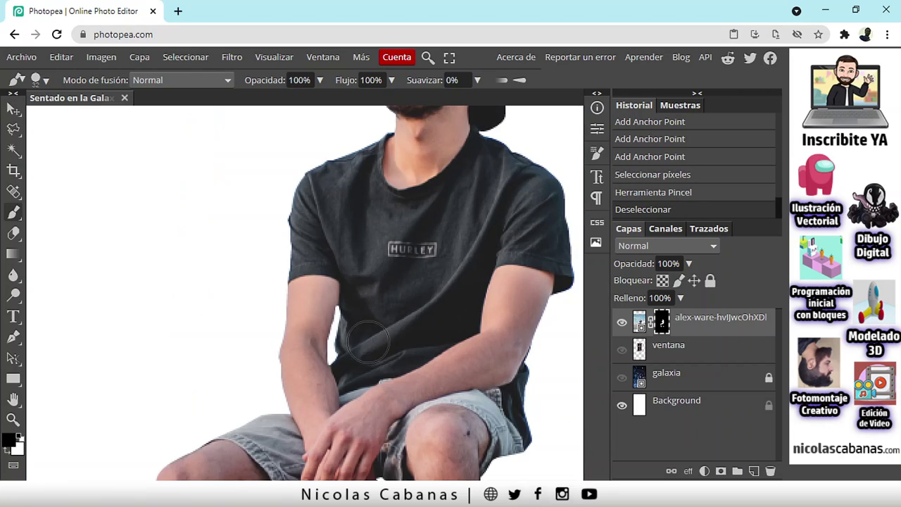
key(ctrl+minus)
drag(367, 341, 358, 230)
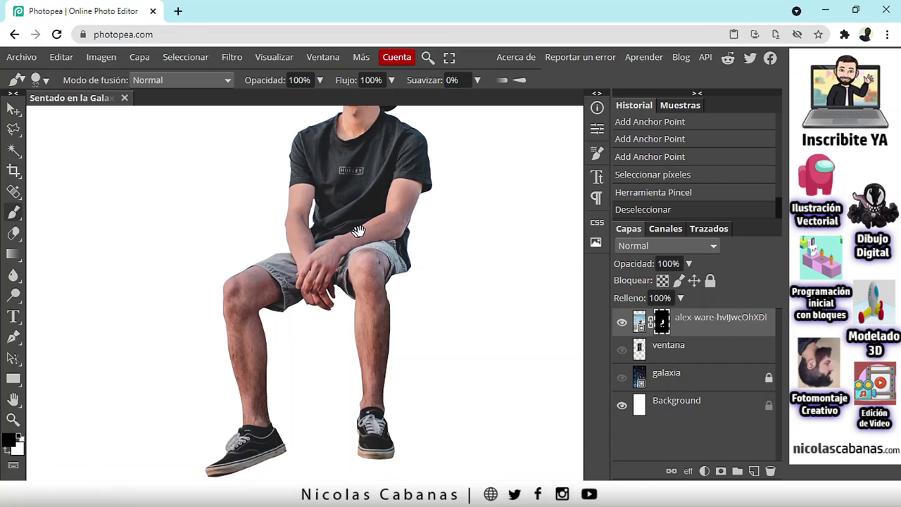
- Make the galaxia and ventana layers visible behind the cut-out seated man
key(ctrl+minus)
click(622, 379)
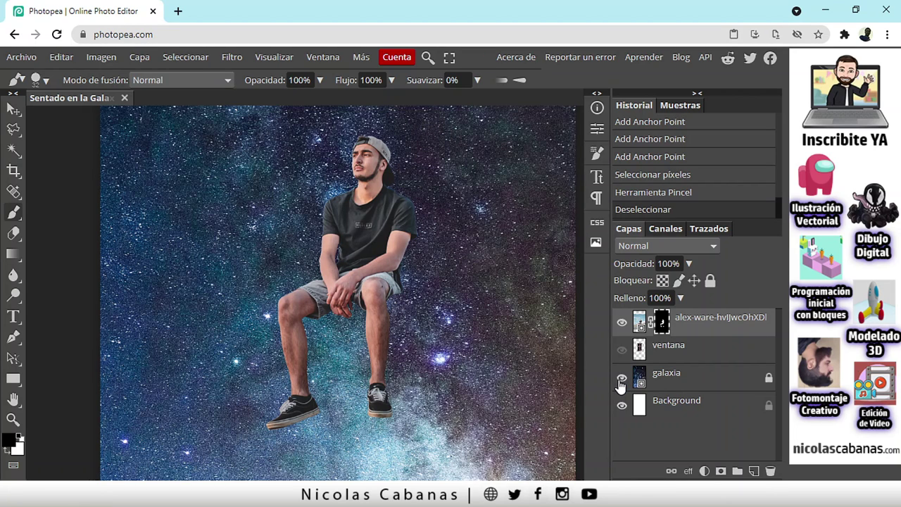
click(622, 350)
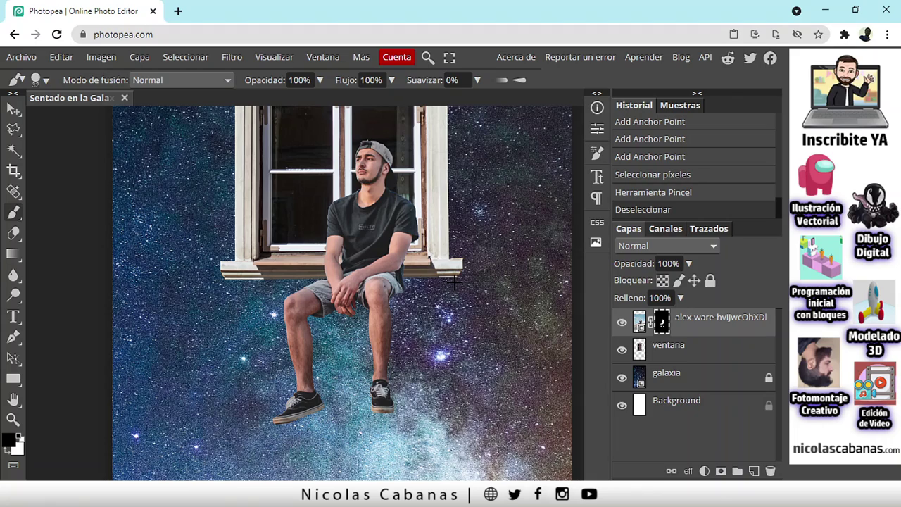
key(ctrl+minus)
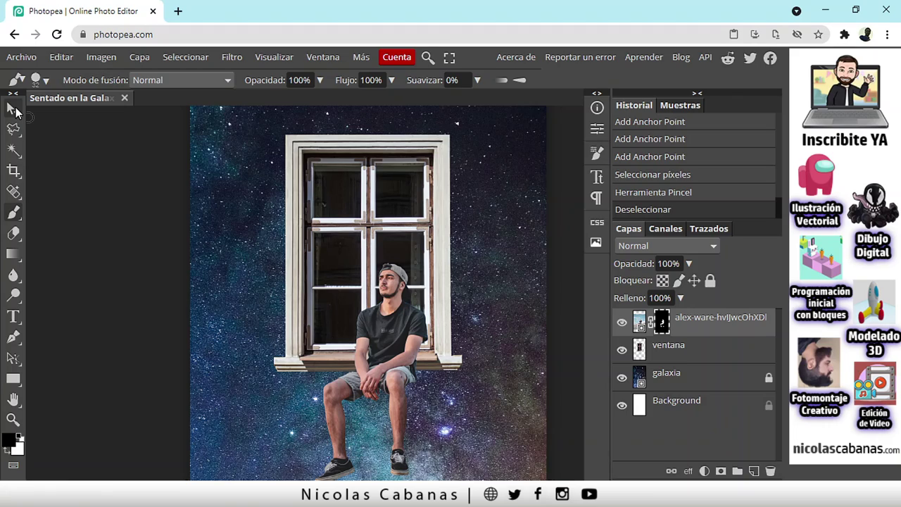
- Move the window down behind the man so that he appears to sit on its sill
click(14, 109)
mouse_move(426, 214)
mouse_down()
mouse_move(441, 252)
mouse_move(414, 250)
mouse_up()
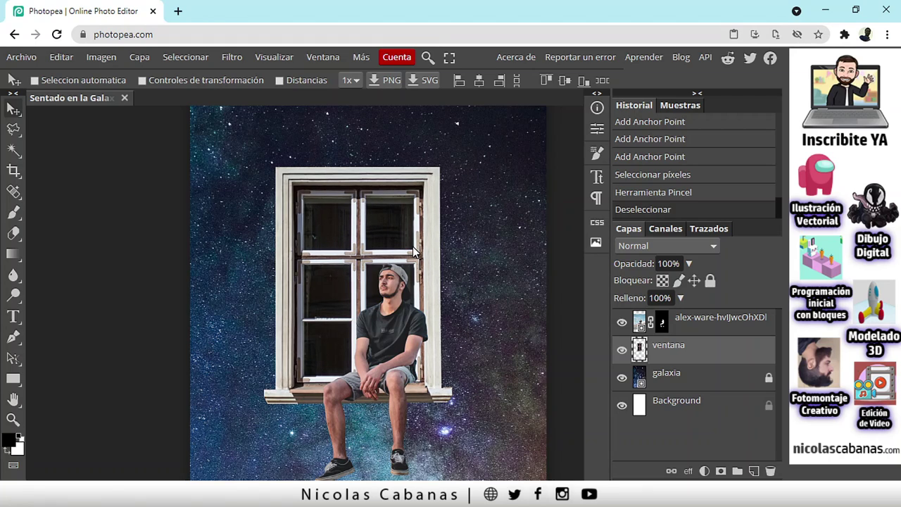
drag(413, 246, 422, 246)
scroll(430, 268, down, 3)
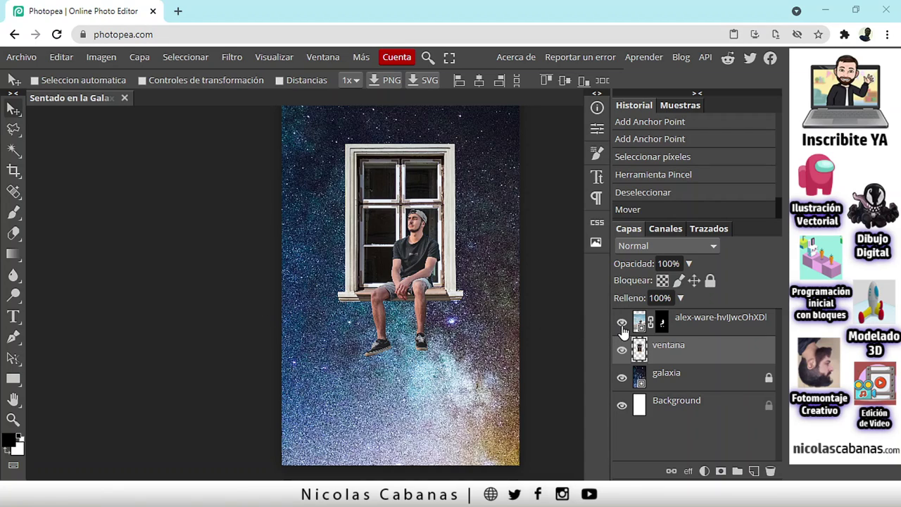
scroll(442, 178, up, 2)
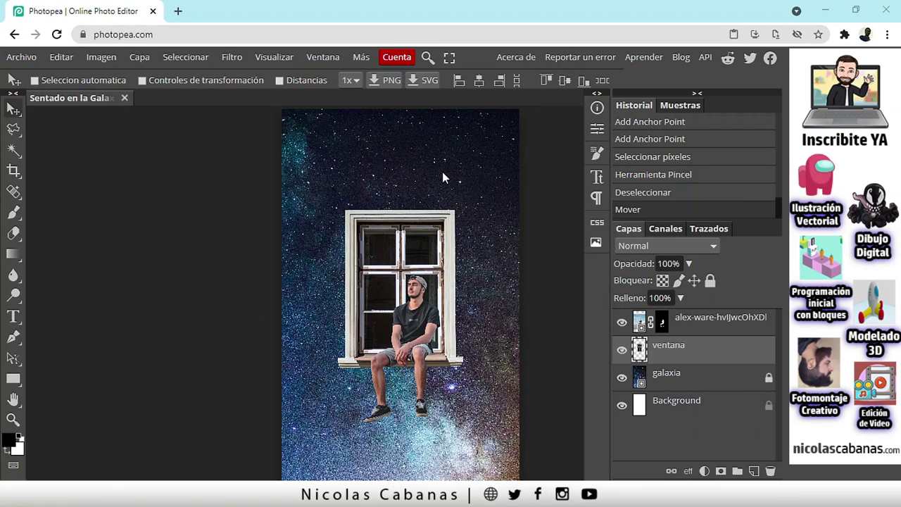
scroll(415, 314, up, 2)
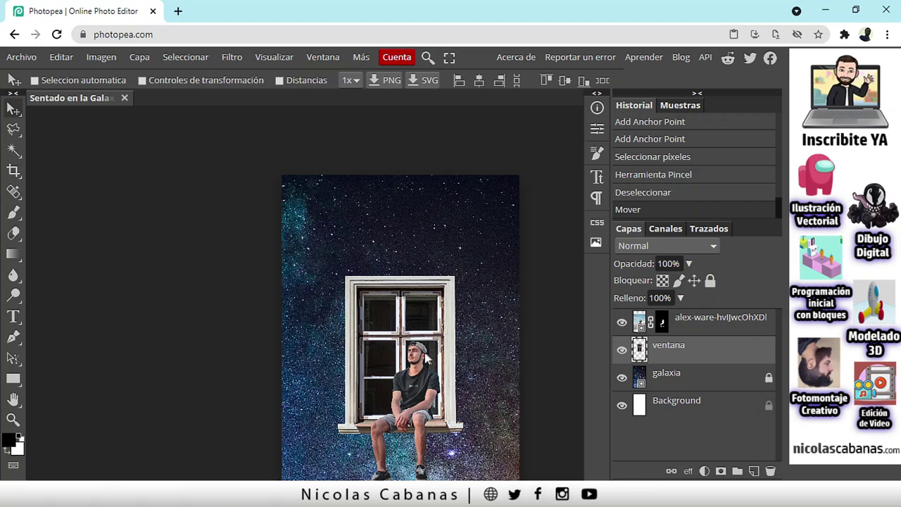
scroll(425, 358, up, 2)
scroll(431, 353, down, 2)
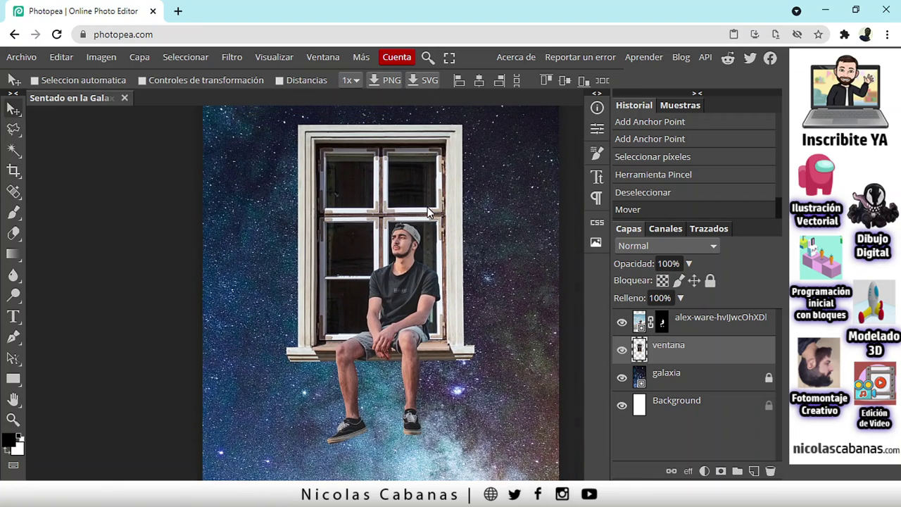
- Disable the raster mask on the man's layer and move the ventana layer above it
click(662, 322)
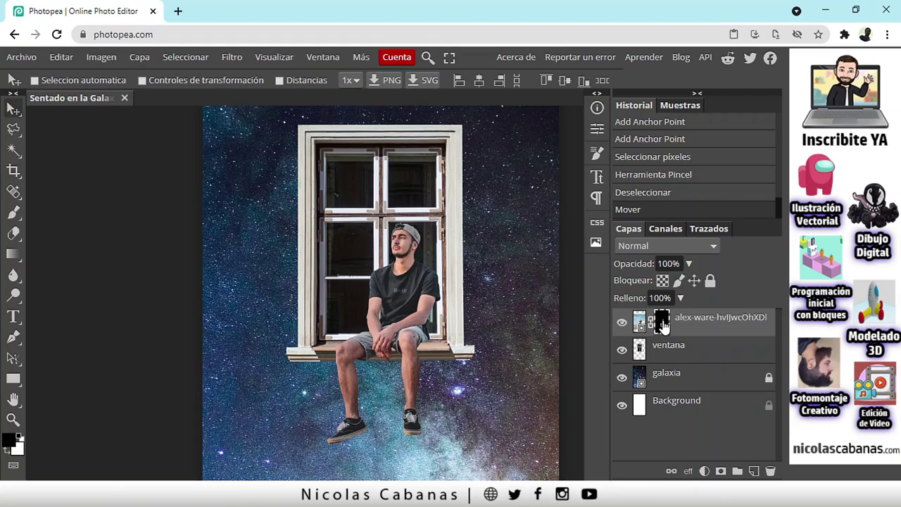
right_click(663, 324)
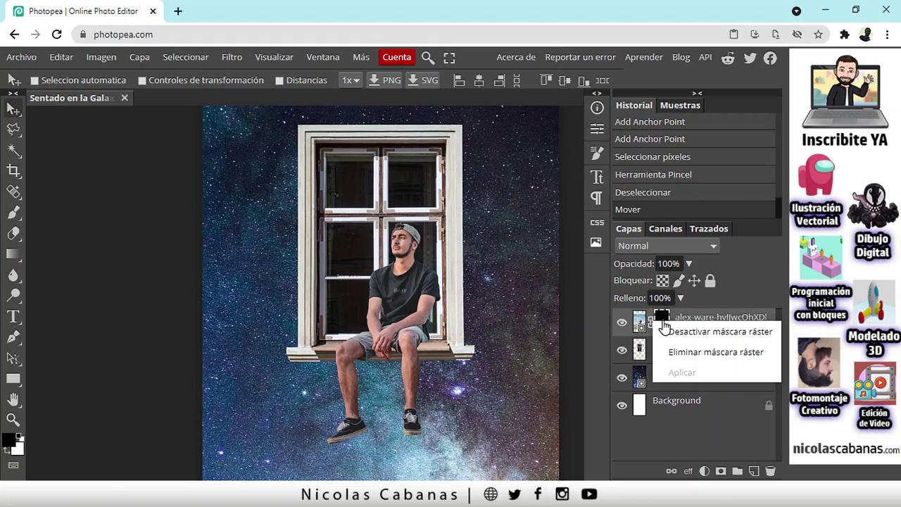
click(700, 334)
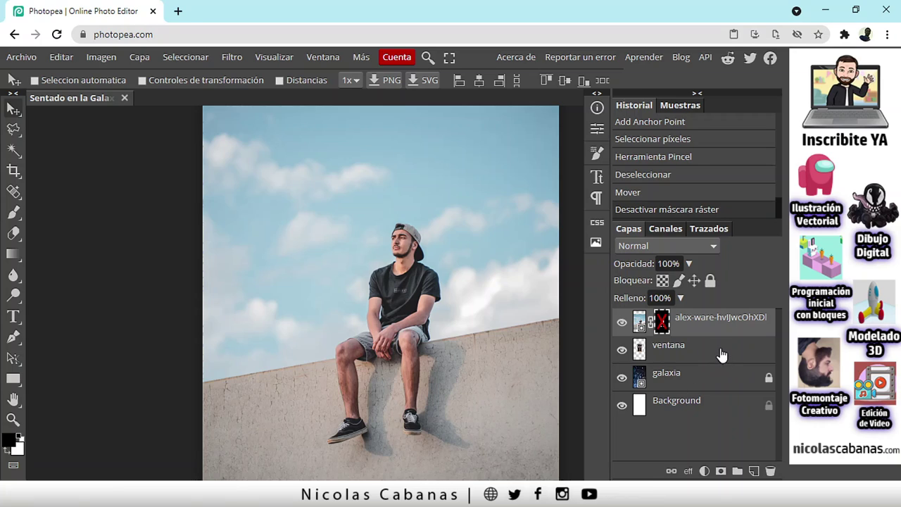
click(665, 349)
drag(662, 354, 706, 315)
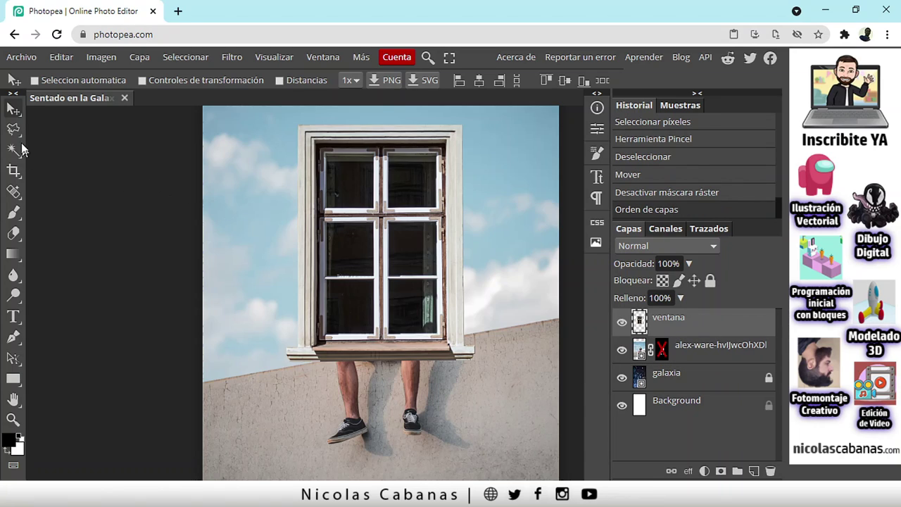
- Reposition the window along the concrete wall and place it in front of the seated man, leaving only his lower legs below the sill
drag(387, 292, 131, 272)
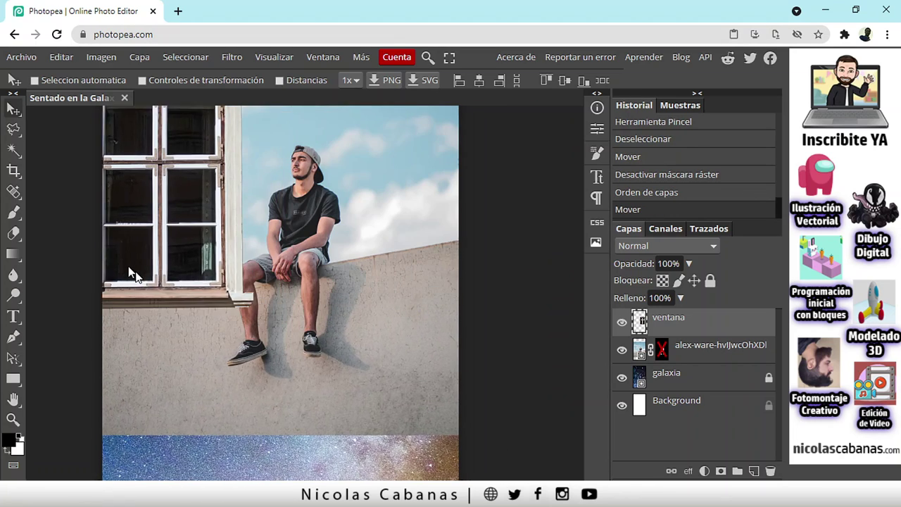
drag(351, 345, 458, 368)
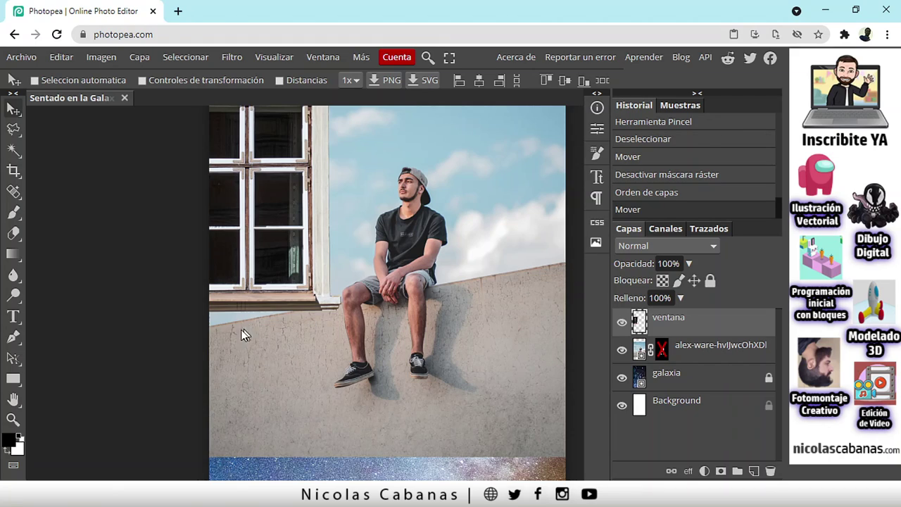
drag(265, 257, 285, 261)
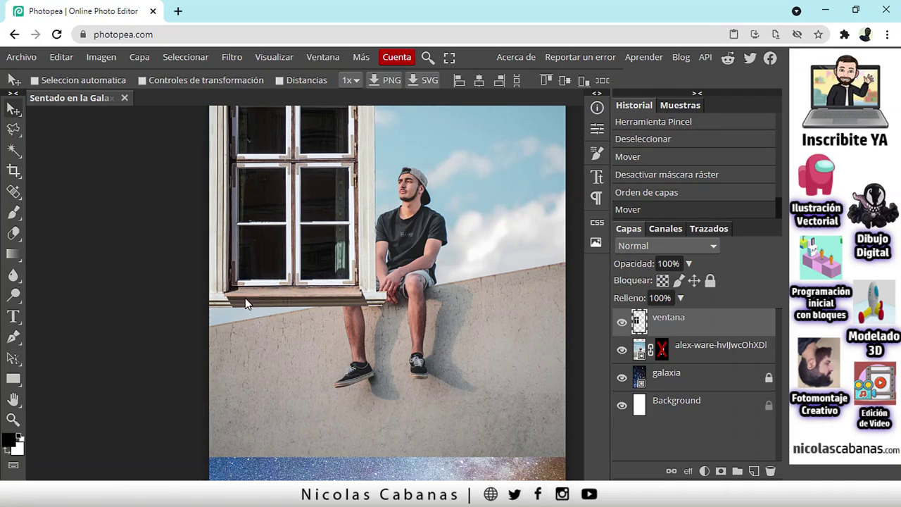
drag(245, 297, 256, 297)
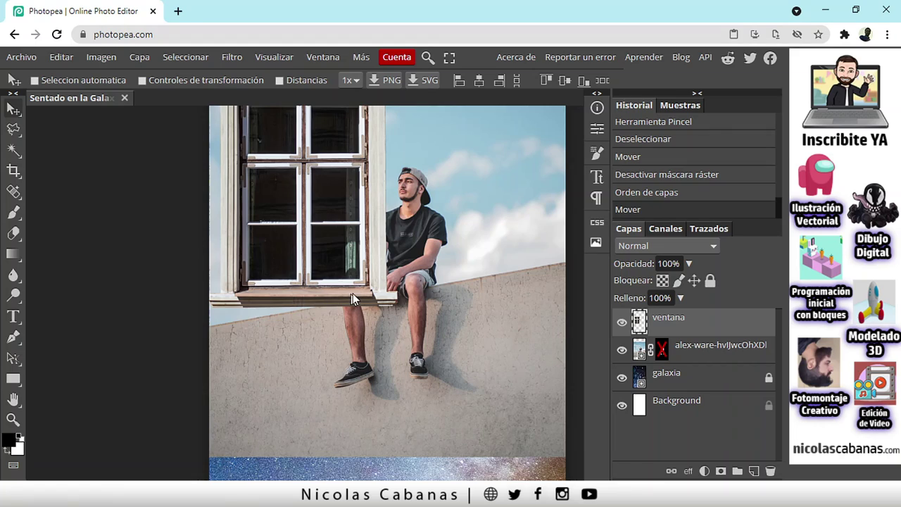
drag(353, 293, 382, 317)
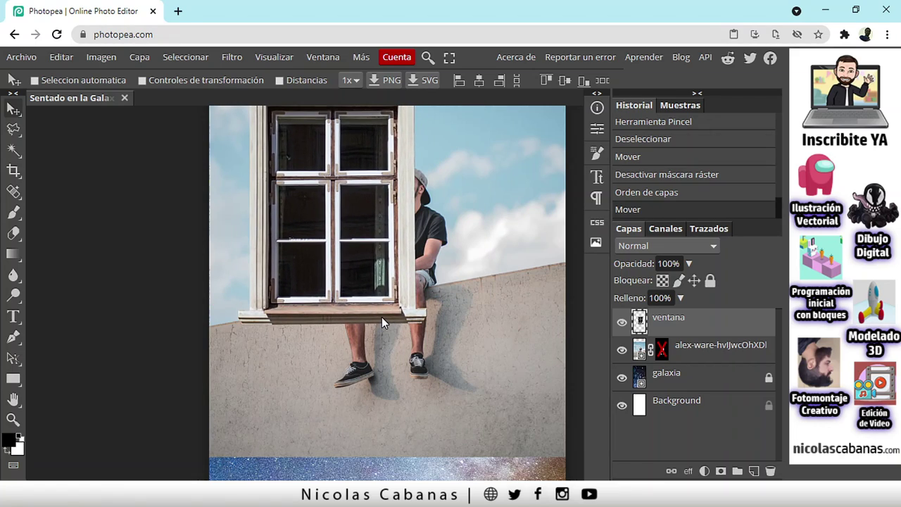
scroll(412, 288, up, 2)
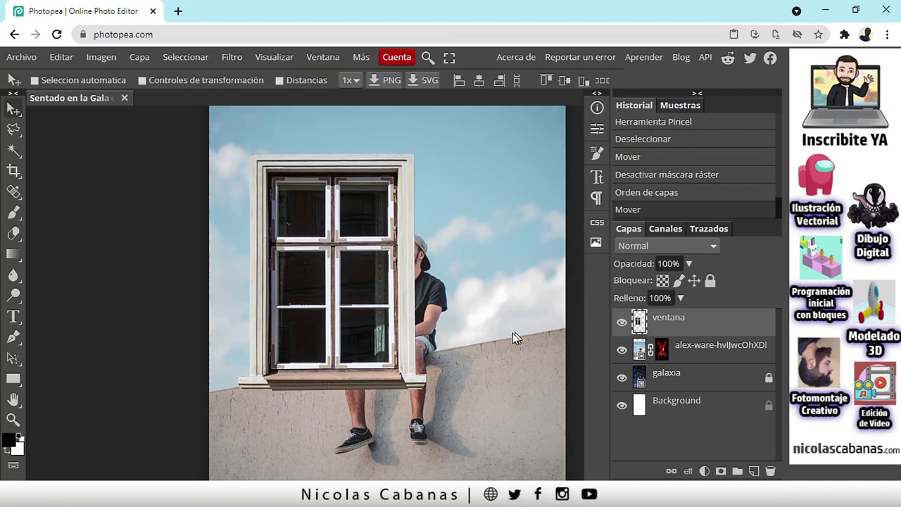
drag(311, 362, 283, 358)
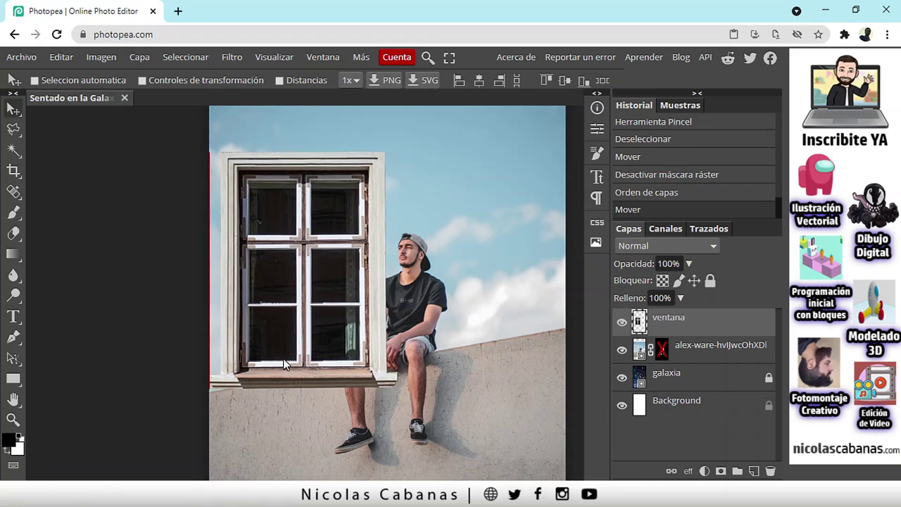
key(ctrl+z)
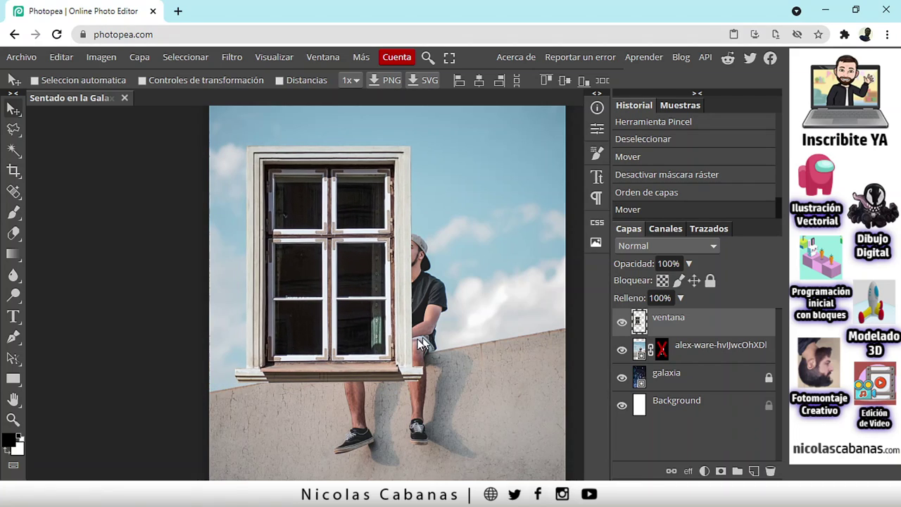
key(ctrl+shift+z)
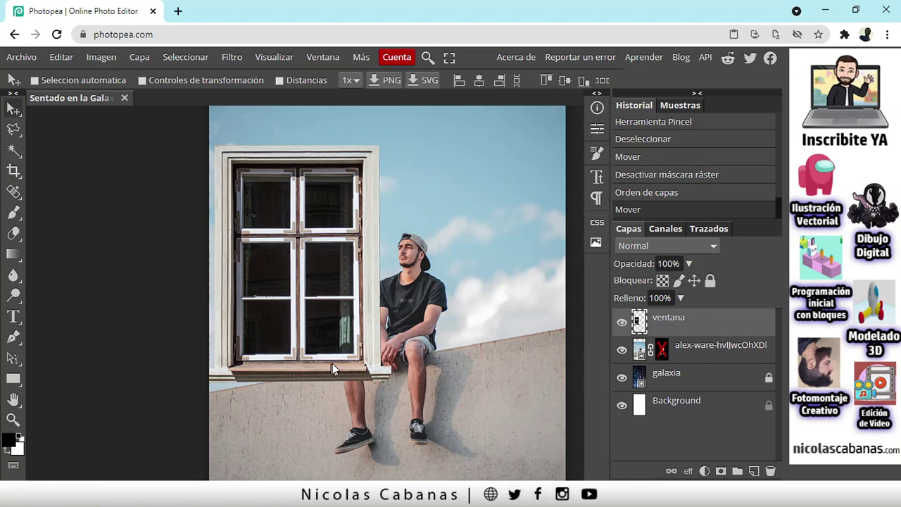
drag(350, 367, 426, 365)
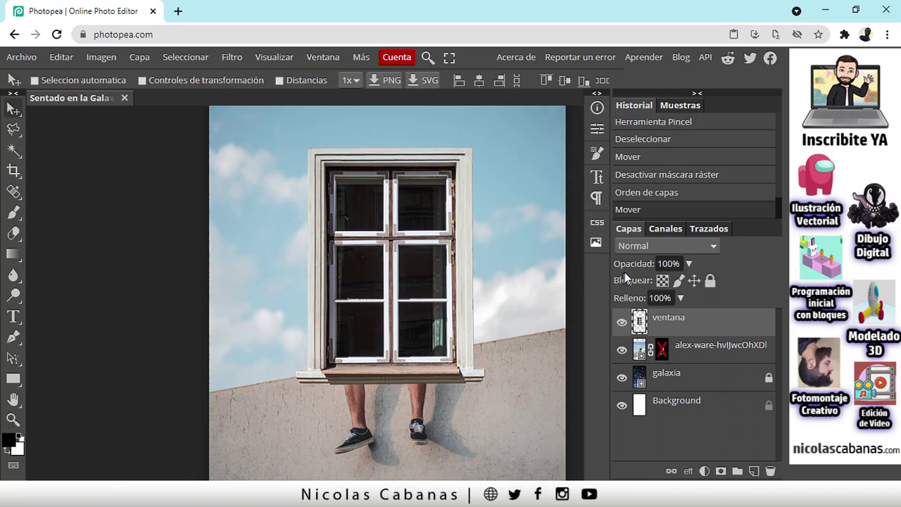
- Set the ventana layer's opacity to 70% and shift the window slightly to the right over the man
drag(642, 264, 622, 277)
click(666, 263)
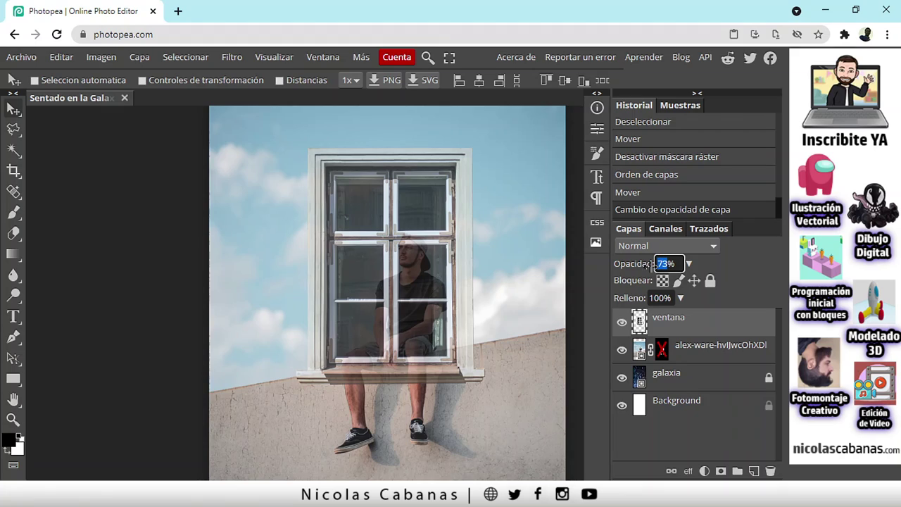
text(70)
drag(430, 356, 442, 350)
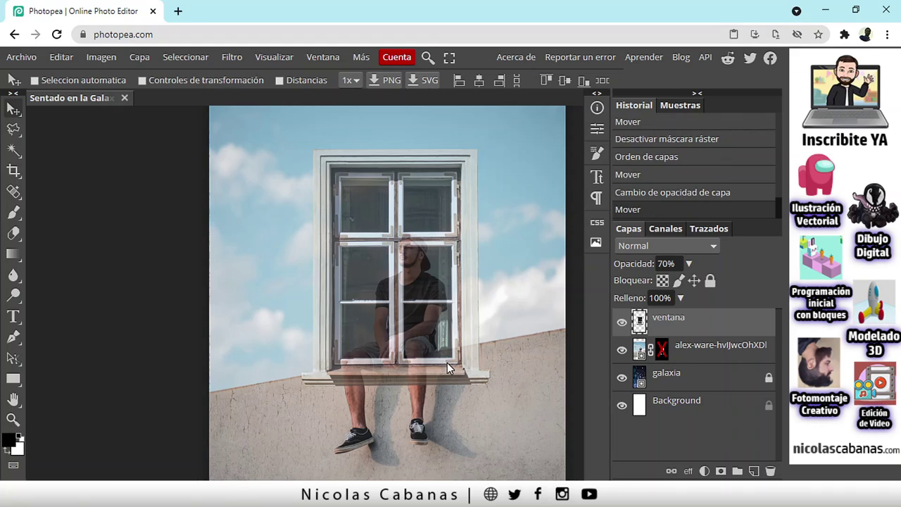
click(68, 59)
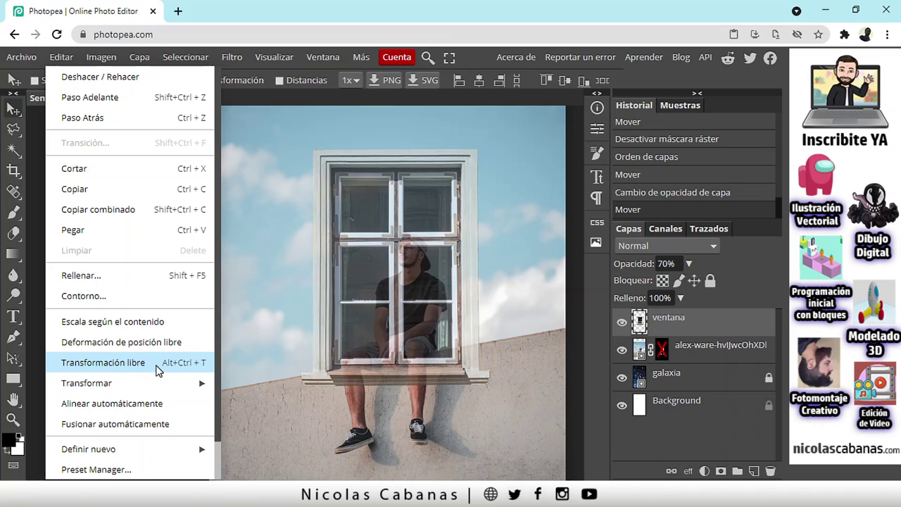
click(147, 366)
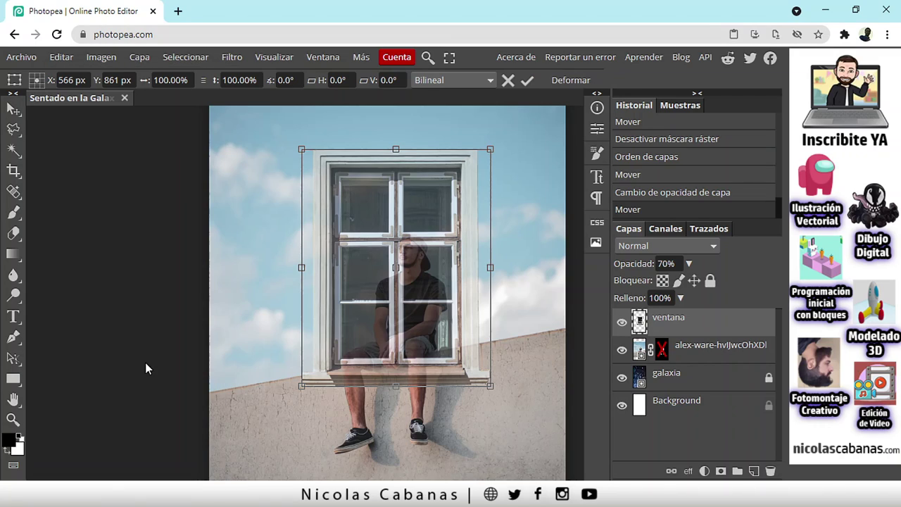
drag(490, 267, 493, 267)
key(Return)
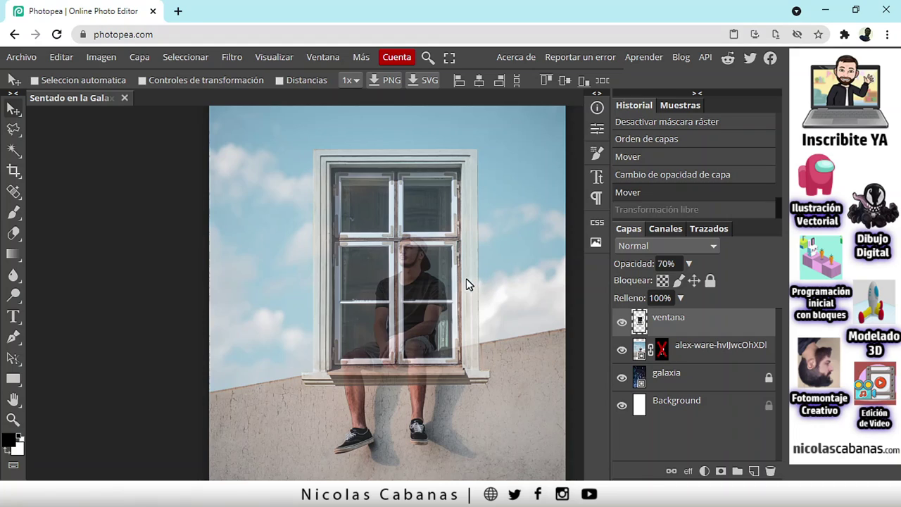
click(61, 58)
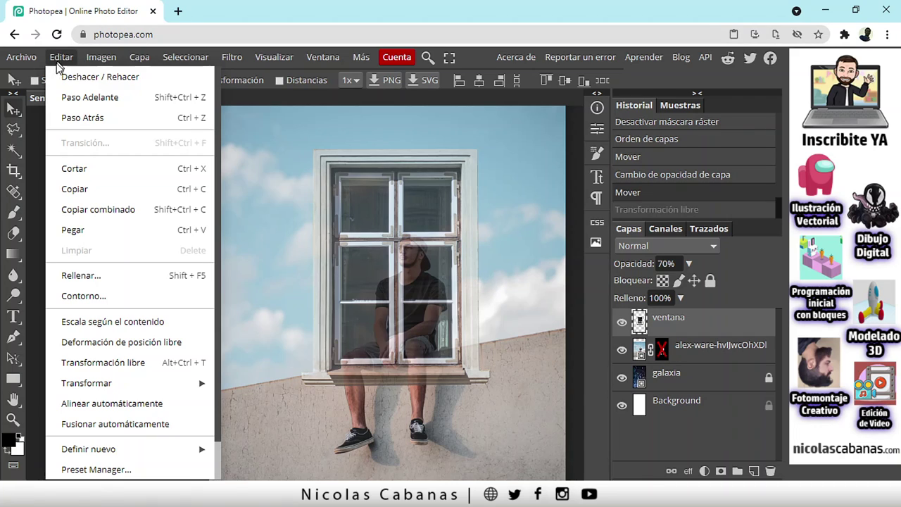
click(94, 362)
drag(489, 266, 489, 257)
key(Escape)
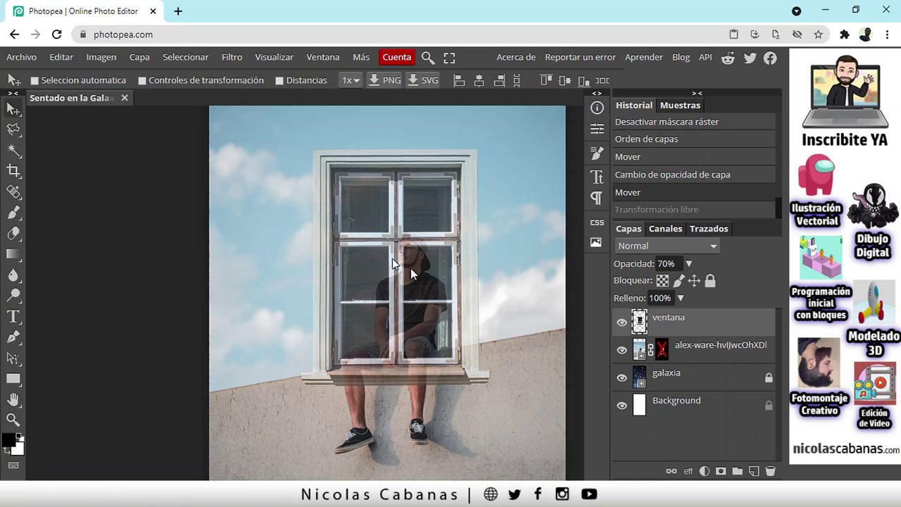
click(61, 57)
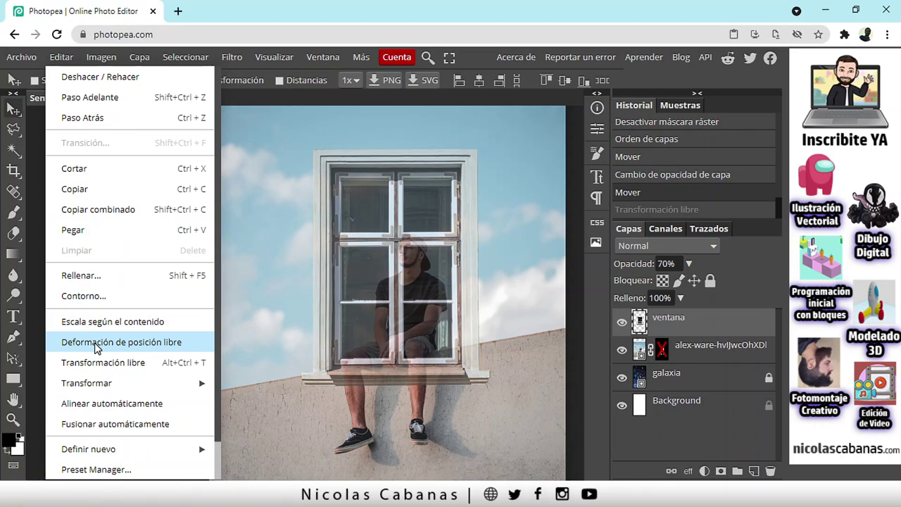
click(173, 343)
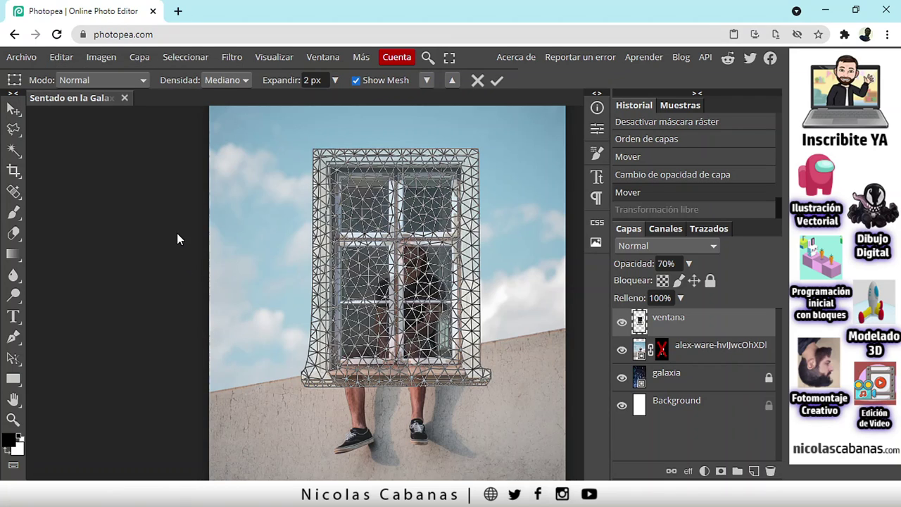
key(Escape)
click(65, 58)
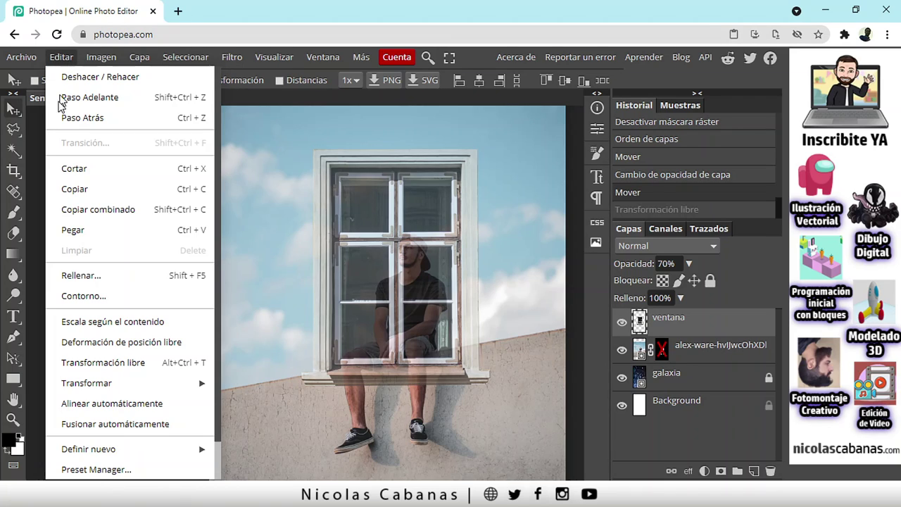
click(103, 363)
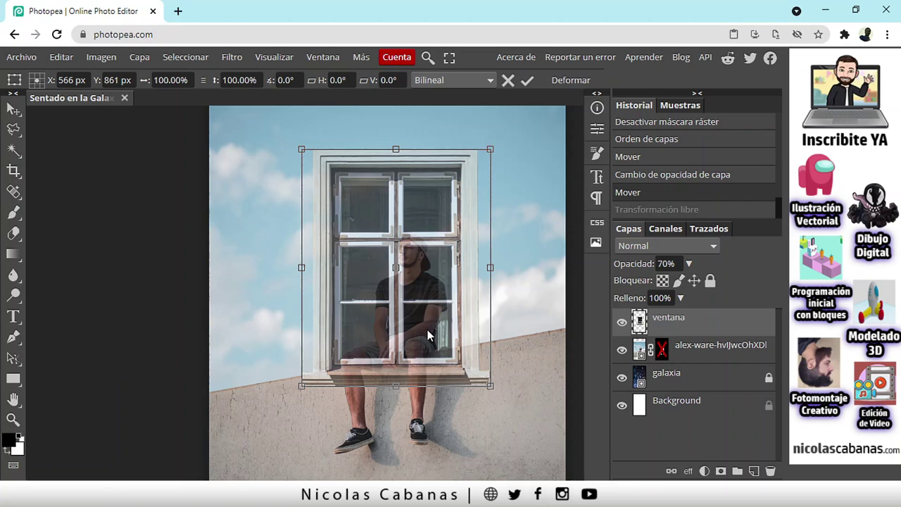
drag(428, 329, 427, 332)
scroll(299, 384, up, 5)
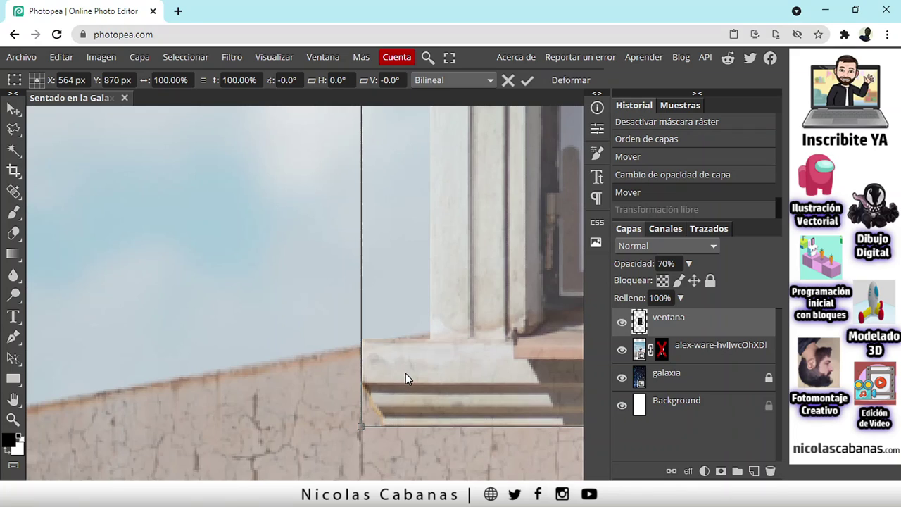
drag(406, 373, 407, 374)
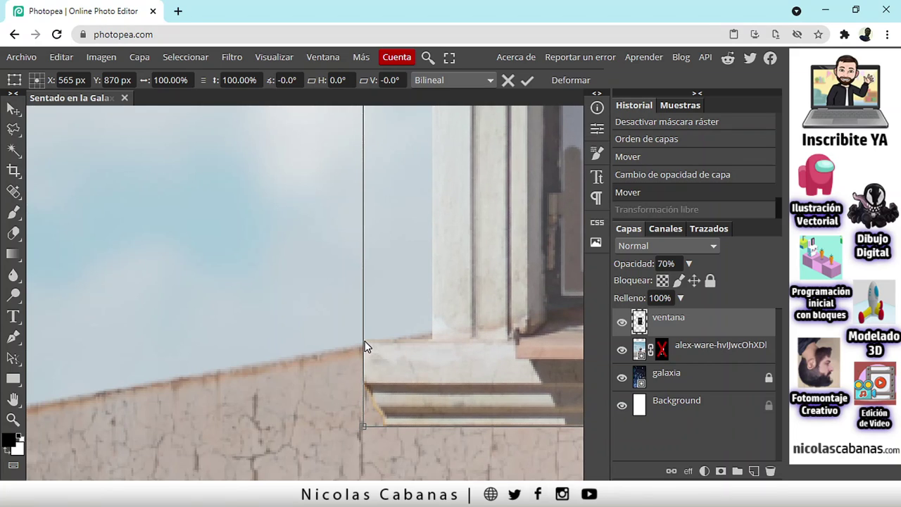
key(Down)
key(Down)
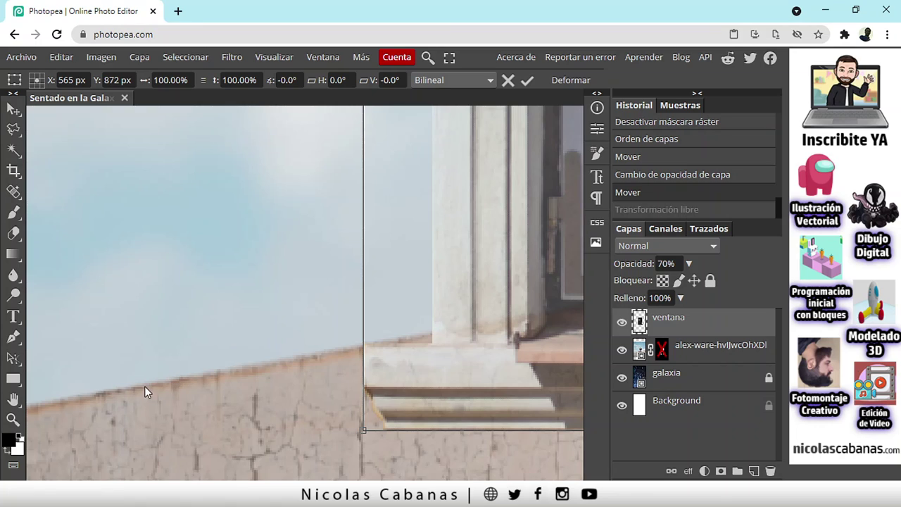
scroll(338, 358, down, 3)
scroll(344, 326, right, 3)
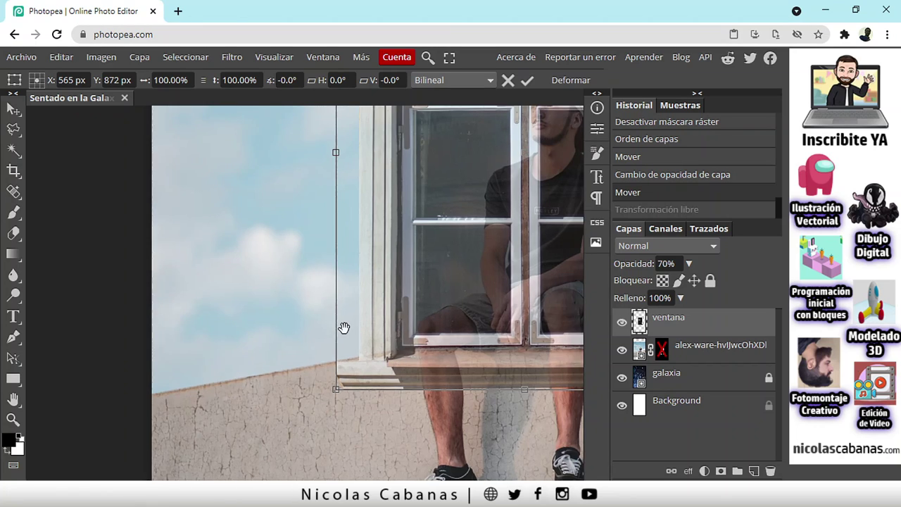
drag(393, 272, 298, 299)
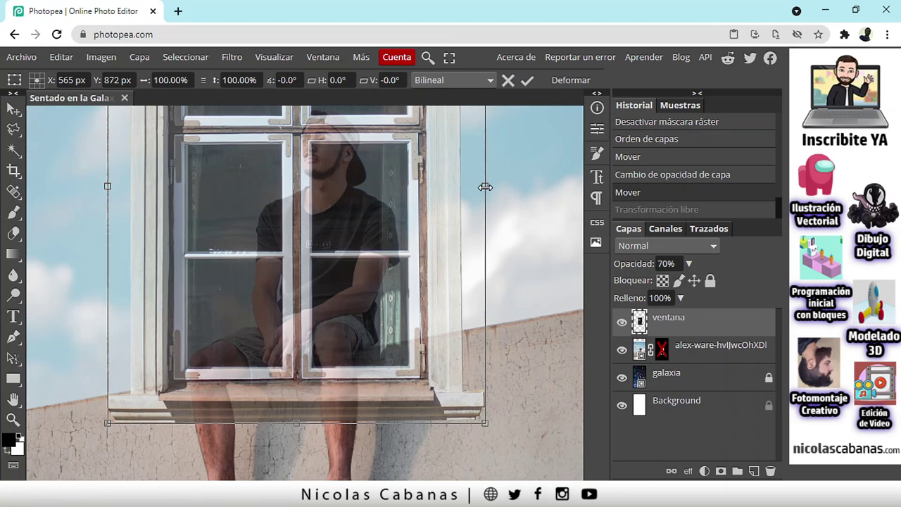
mouse_move(485, 187)
mouse_down()
mouse_move(484, 162)
mouse_move(485, 176)
mouse_up()
drag(484, 388, 489, 372)
key(Escape)
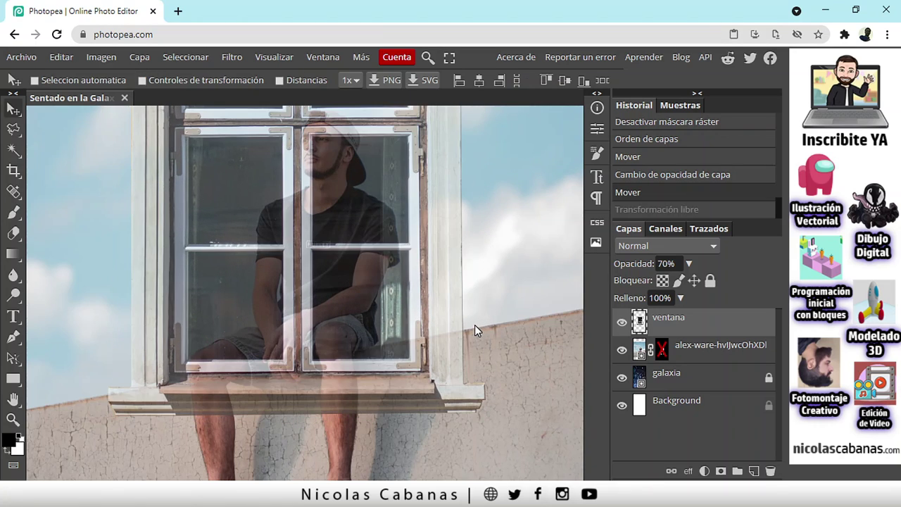
- Free-transform the window, skewing its right side upward to about -8.9° vertically so the sill follows the wall's sloping edge
scroll(475, 325, down, 3)
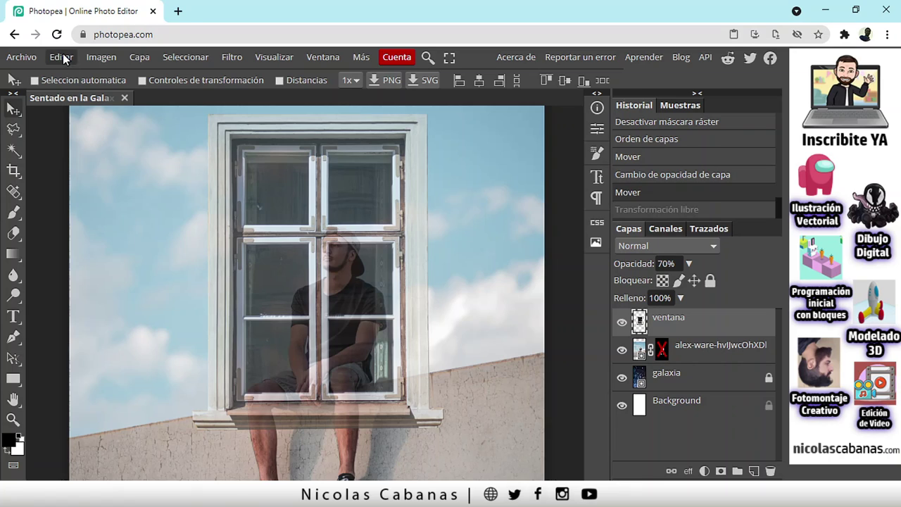
click(62, 58)
click(121, 364)
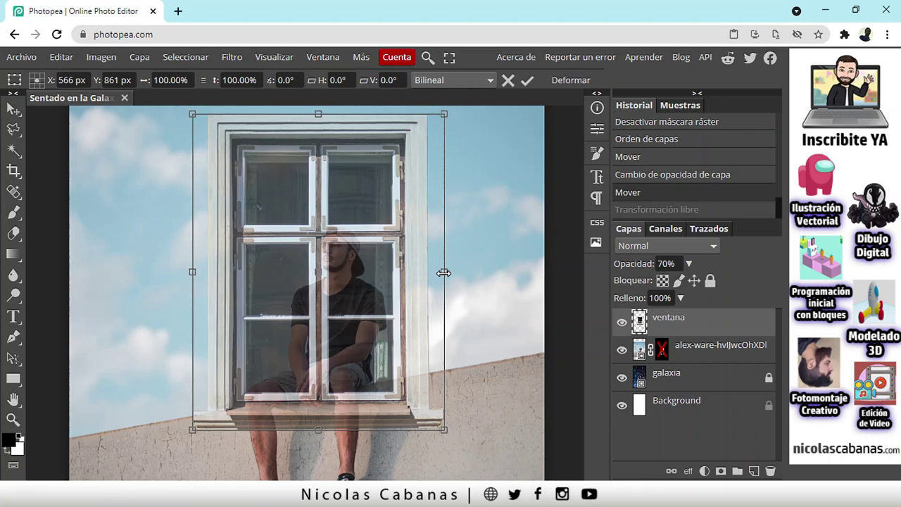
drag(442, 272, 446, 234)
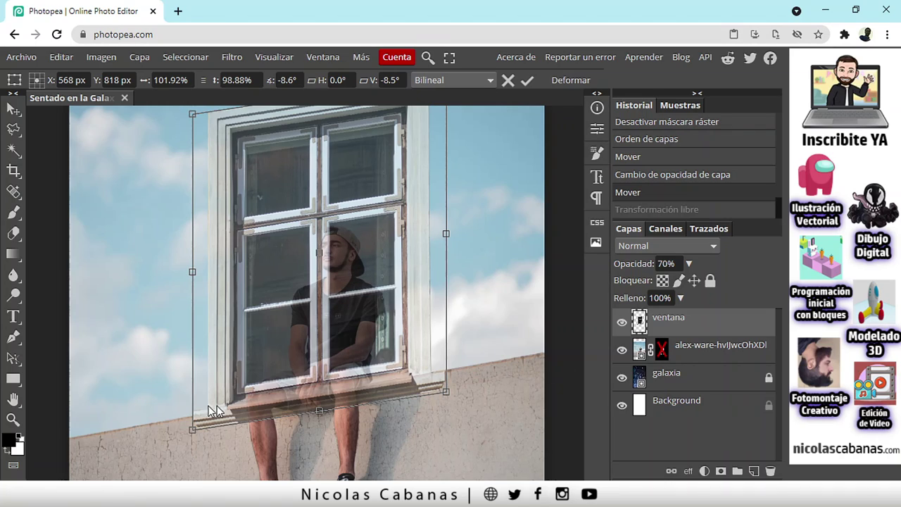
scroll(477, 388, up, 1)
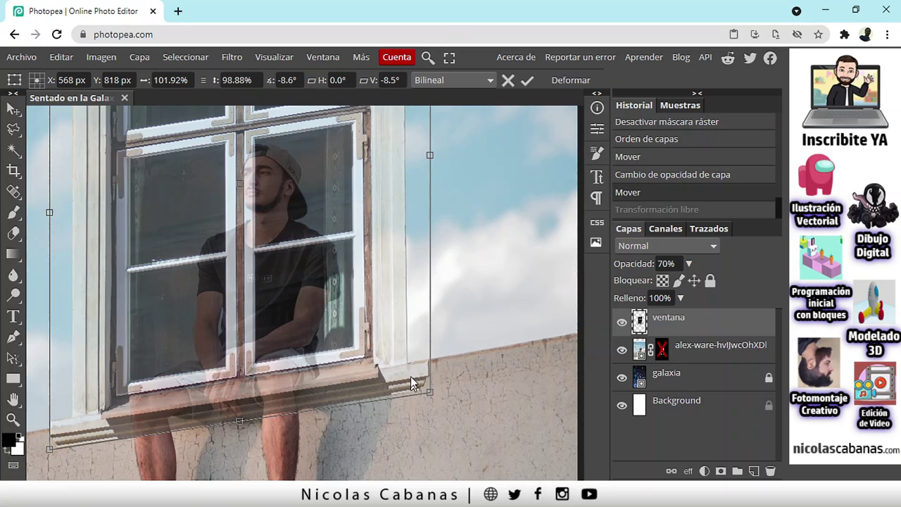
drag(70, 429, 101, 417)
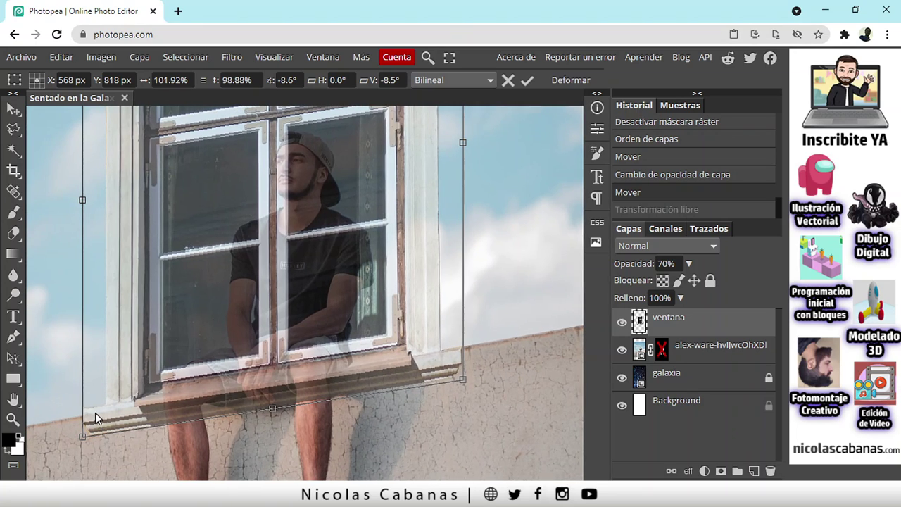
scroll(345, 345, up, 1)
scroll(395, 358, up, 2)
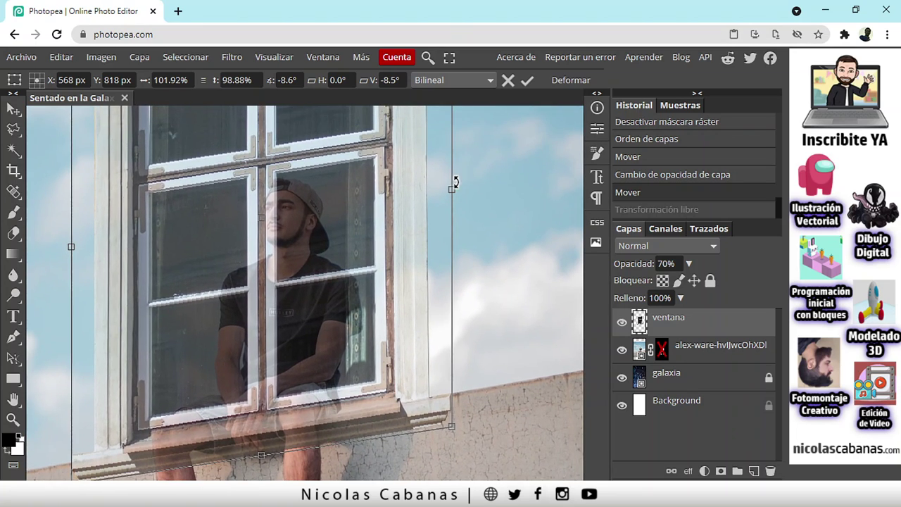
drag(451, 189, 452, 186)
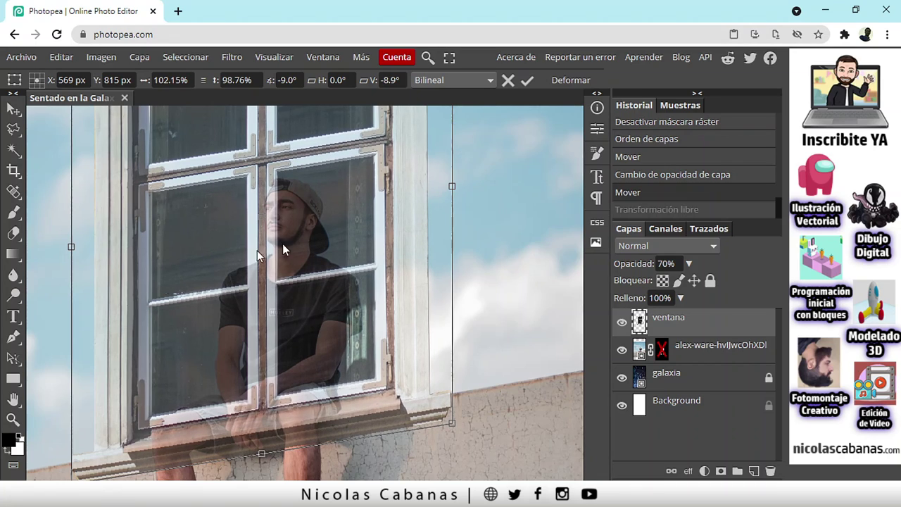
- Fine-tune the window's side edges to about 104% width and -9.5° vertical skew, and apply the free transformation
scroll(254, 281, down, 1)
scroll(253, 281, left, 3)
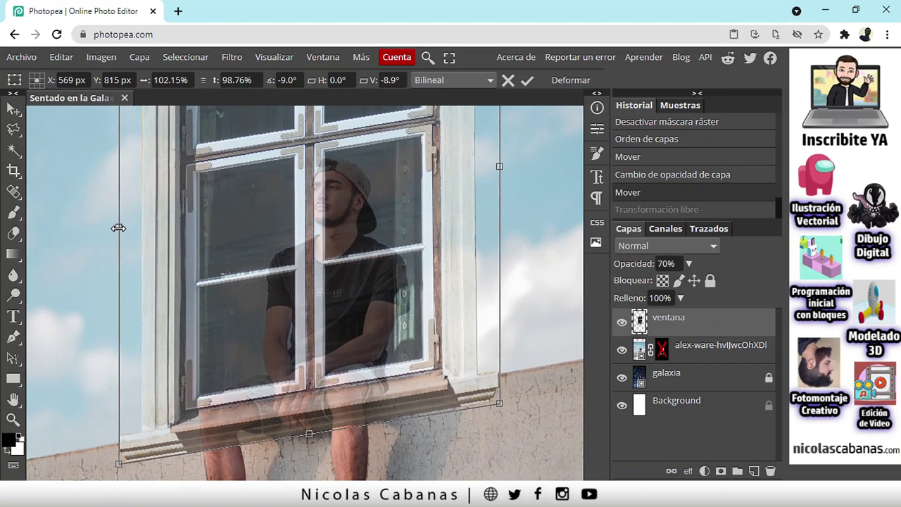
drag(118, 228, 122, 232)
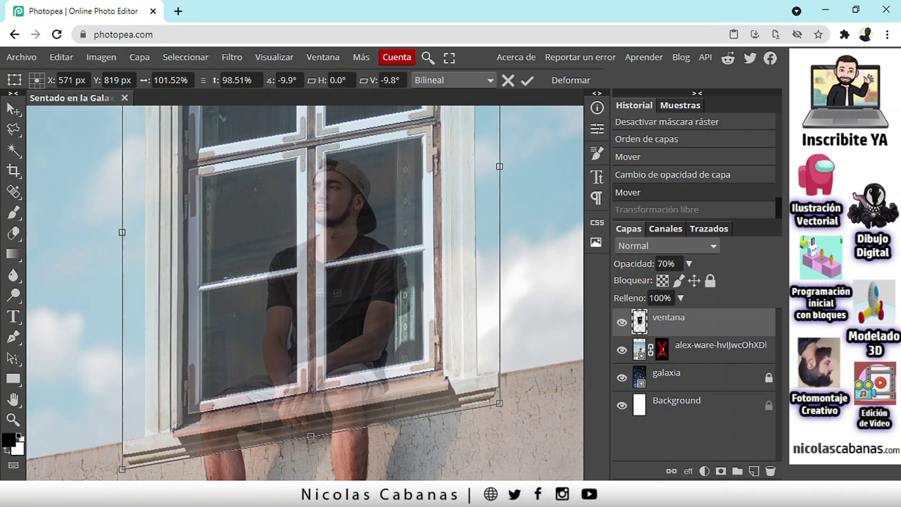
drag(499, 166, 503, 168)
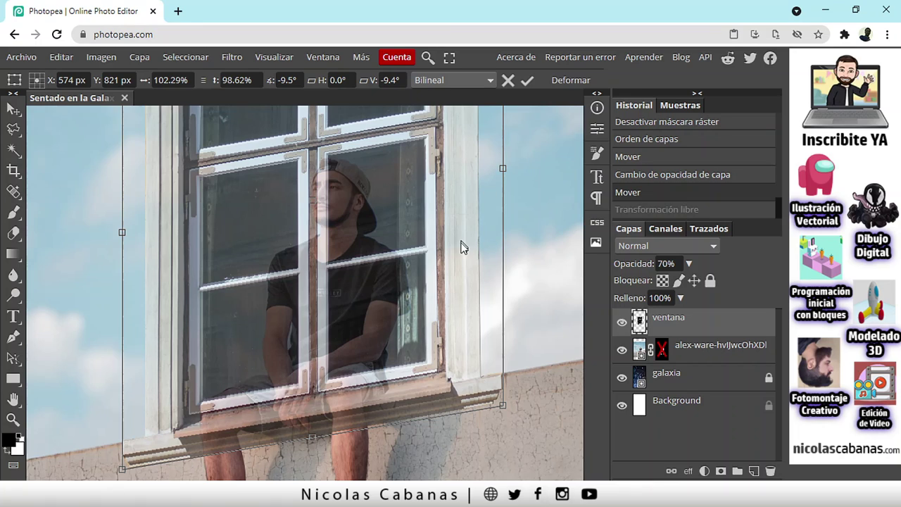
scroll(409, 331, down, 2)
scroll(409, 266, down, 2)
drag(408, 266, 435, 371)
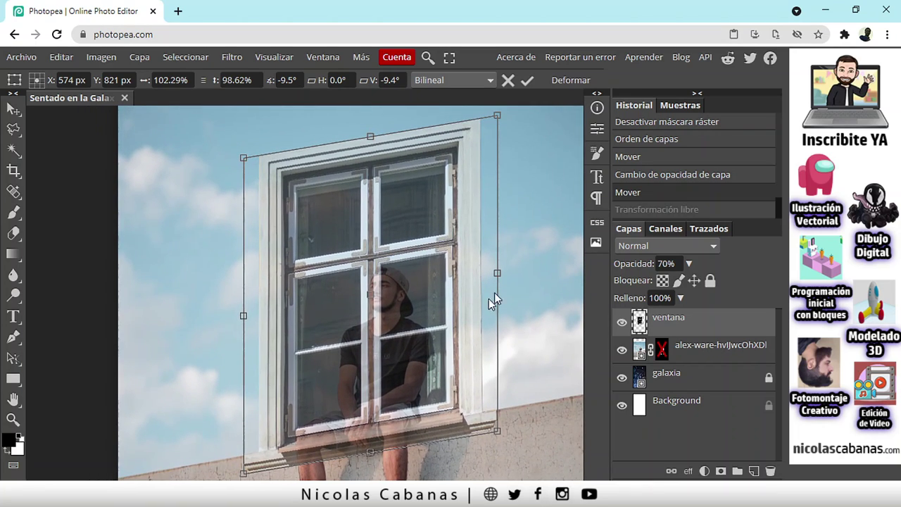
drag(498, 275, 502, 271)
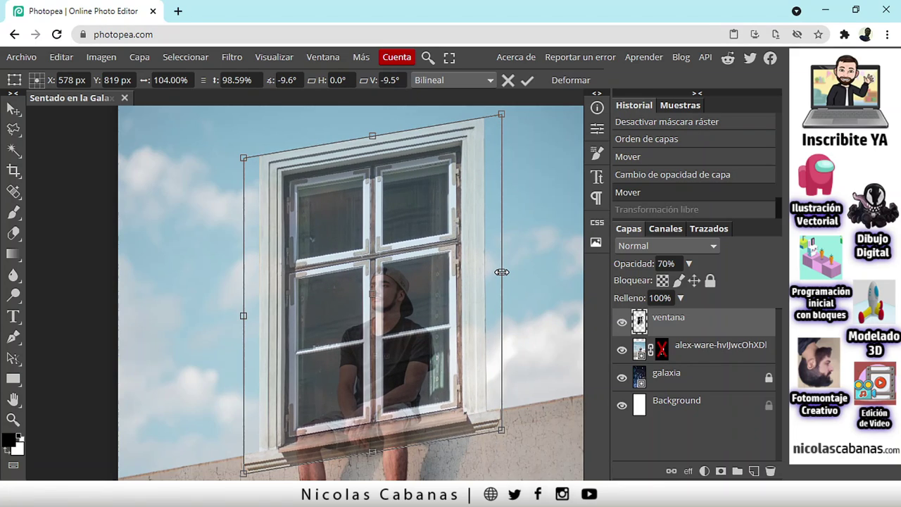
click(528, 81)
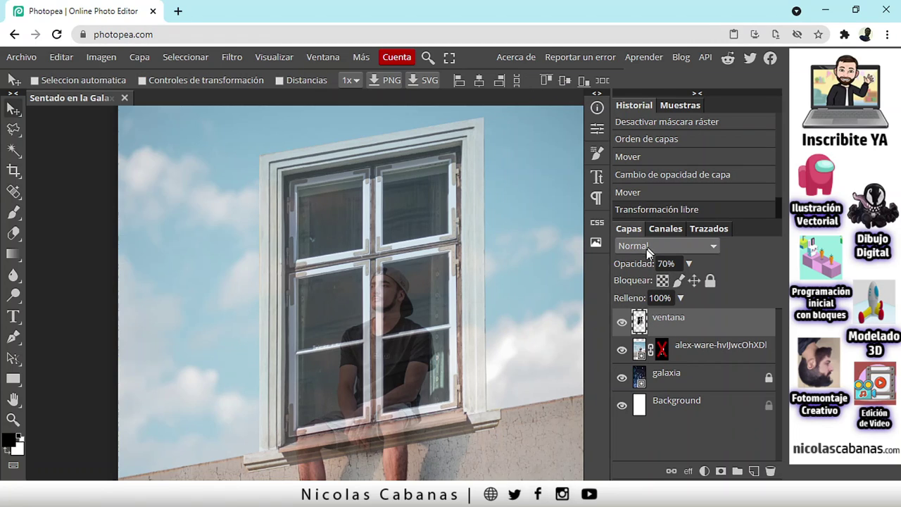
- Set the ventana layer's opacity to 100% and place it below the man's layer
drag(647, 263, 703, 264)
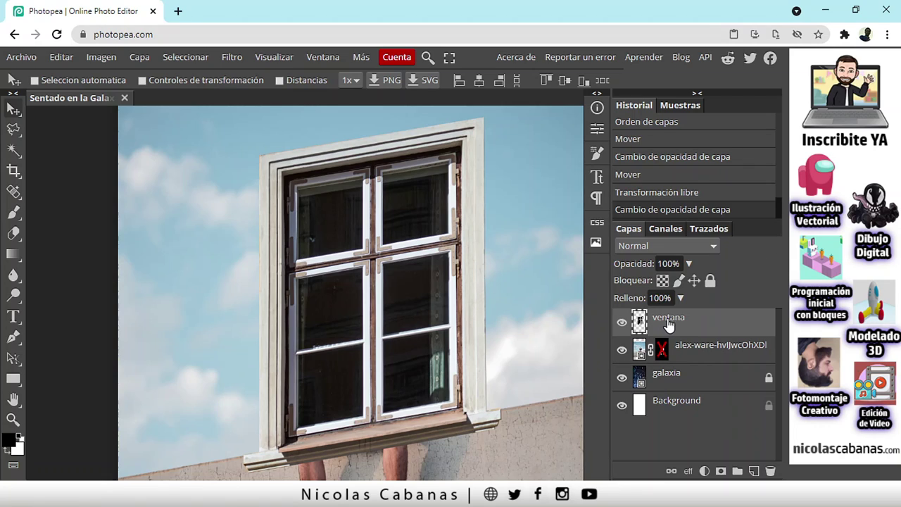
drag(683, 324, 694, 352)
- Rename the man's layer to chico and enable its raster mask
click(699, 320)
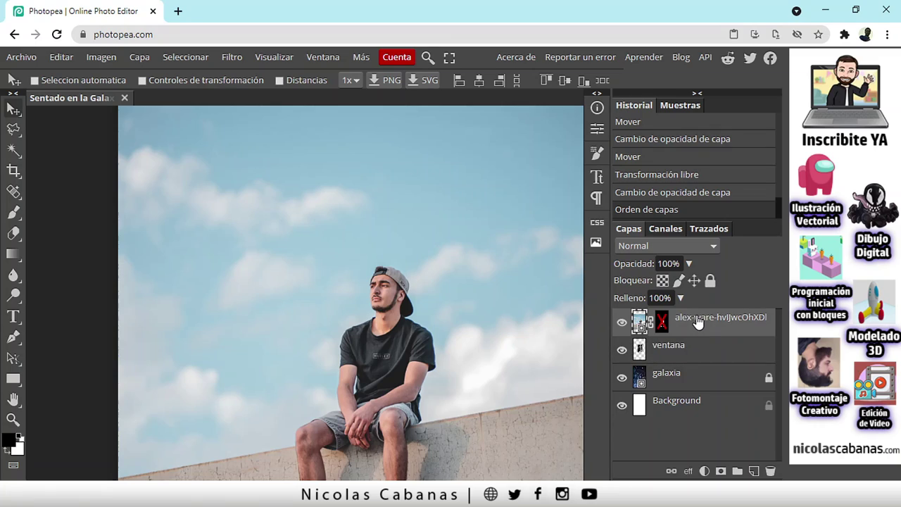
double_click(700, 318)
text(chico)
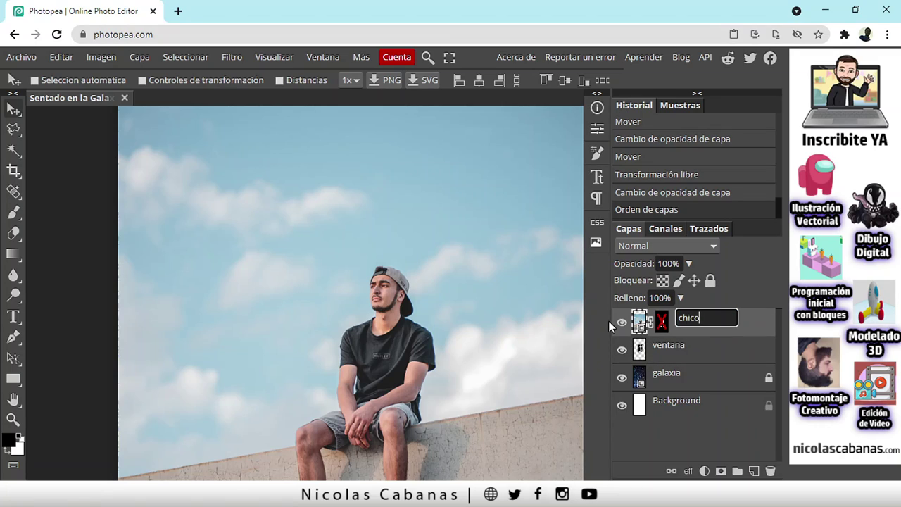
key(Return)
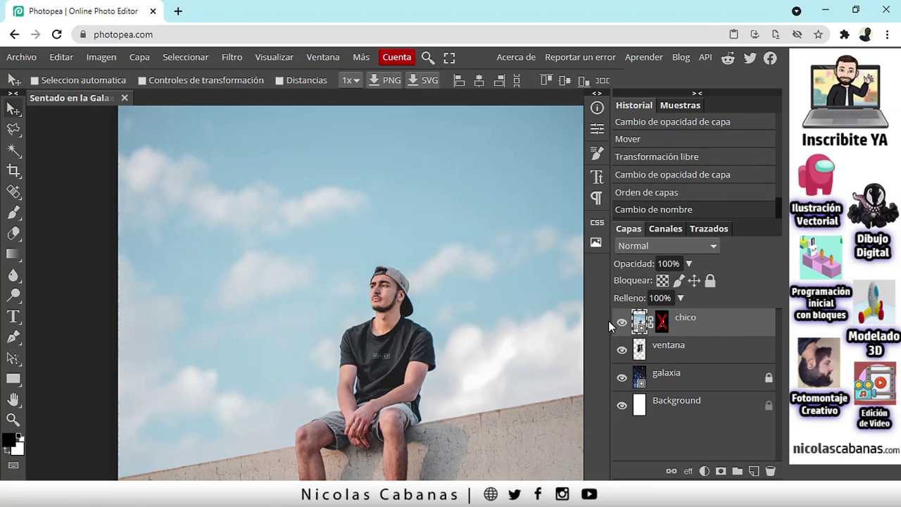
click(662, 322)
right_click(663, 327)
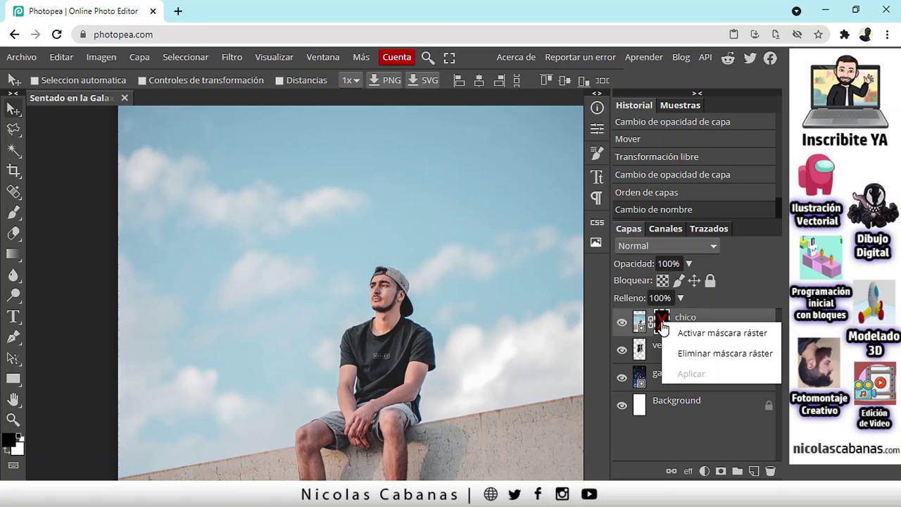
click(711, 338)
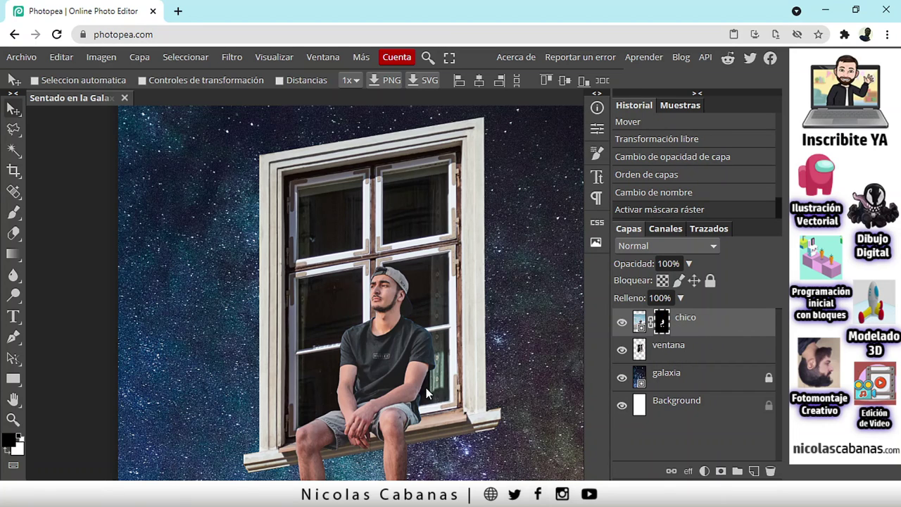
- Move the ventana layer slightly down so its sill sits better beneath the seated man
scroll(445, 404, down, 3)
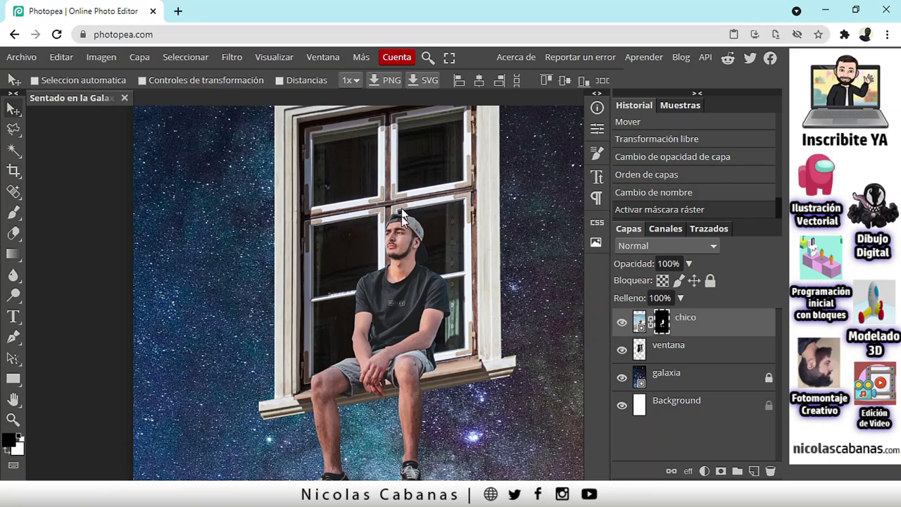
scroll(405, 340, down, 2)
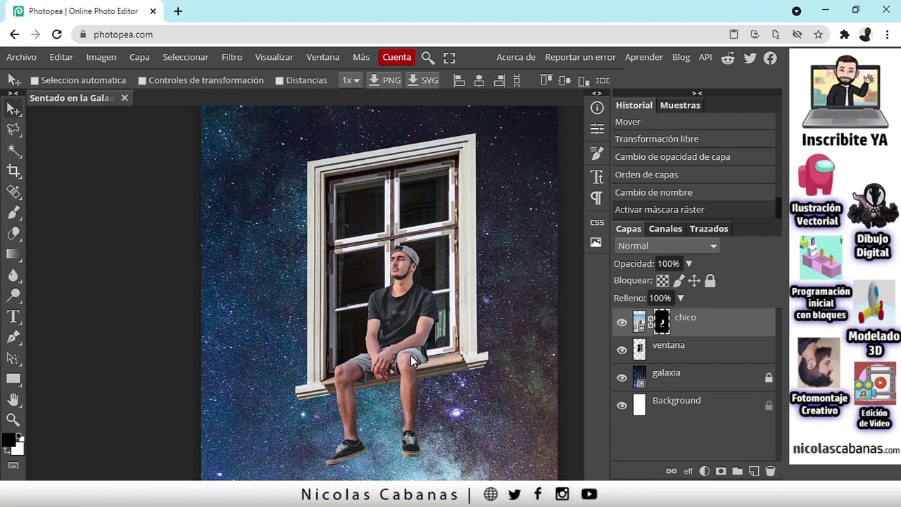
scroll(405, 396, up, 2)
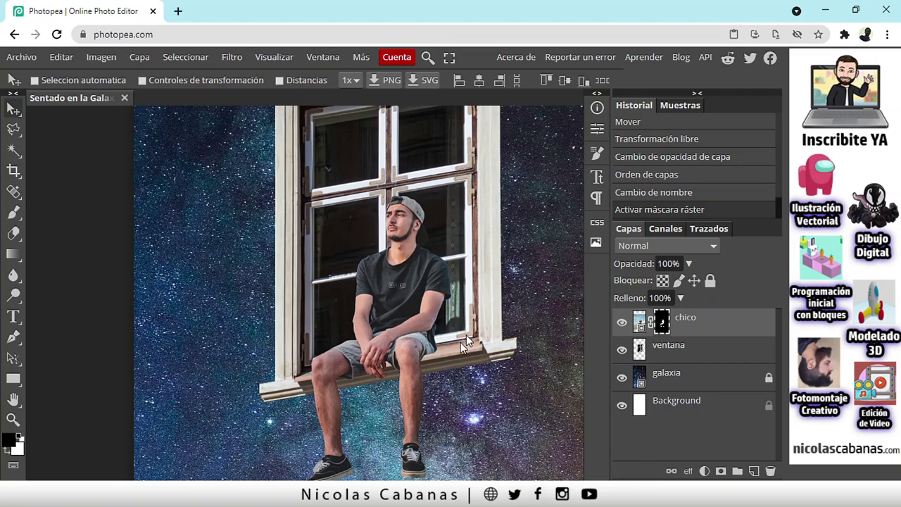
click(677, 350)
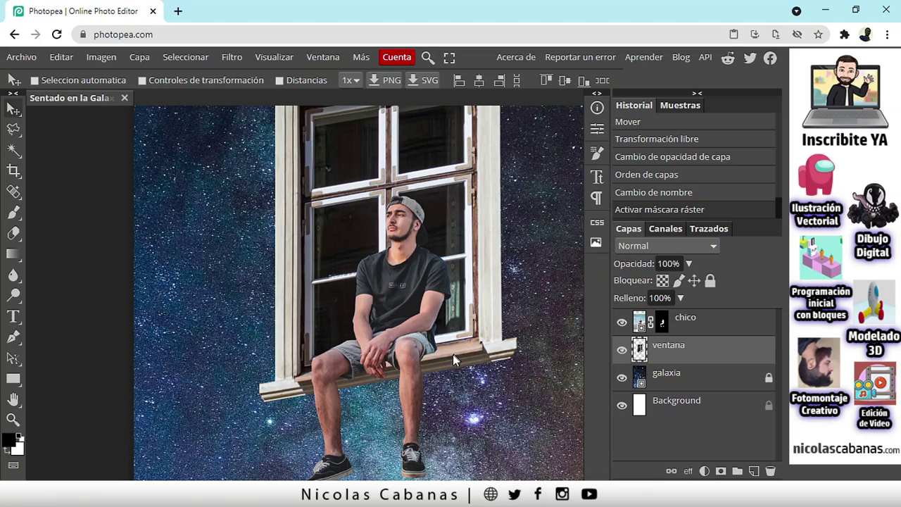
scroll(453, 358, up, 3)
mouse_move(438, 363)
mouse_down()
mouse_move(434, 370)
mouse_move(442, 337)
mouse_move(442, 364)
mouse_move(427, 371)
mouse_move(436, 374)
mouse_up()
- Examine how the seated man fits on the window sill, up close and across the whole galaxy composition
scroll(427, 374, down, 3)
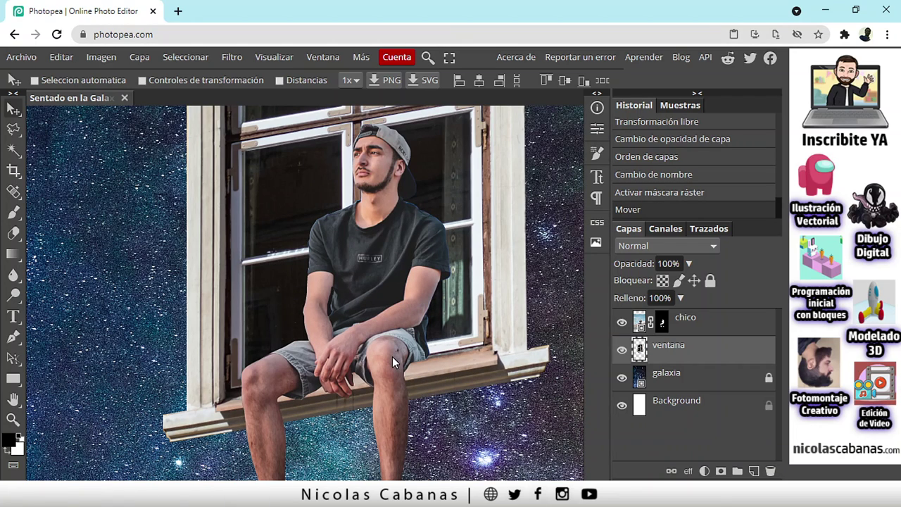
scroll(393, 362, down, 2)
scroll(387, 362, up, 1)
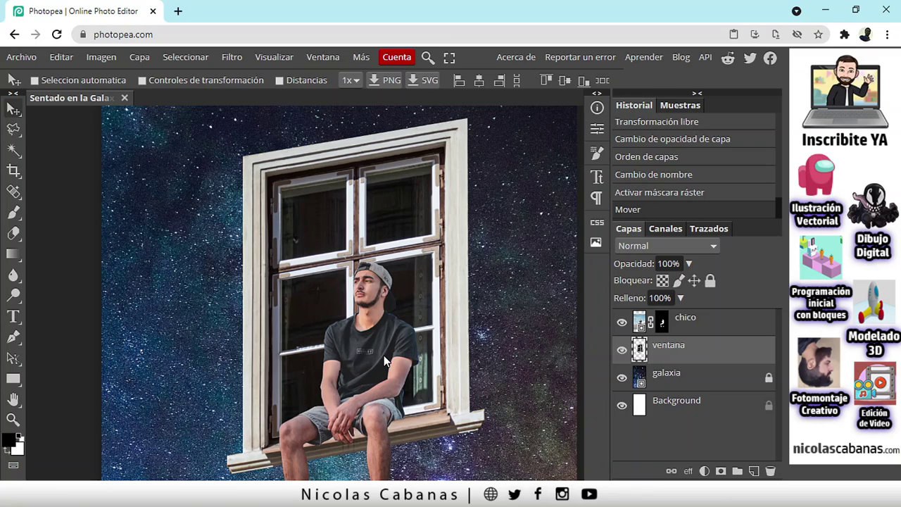
scroll(386, 362, down, 2)
drag(378, 368, 385, 292)
scroll(385, 341, down, 3)
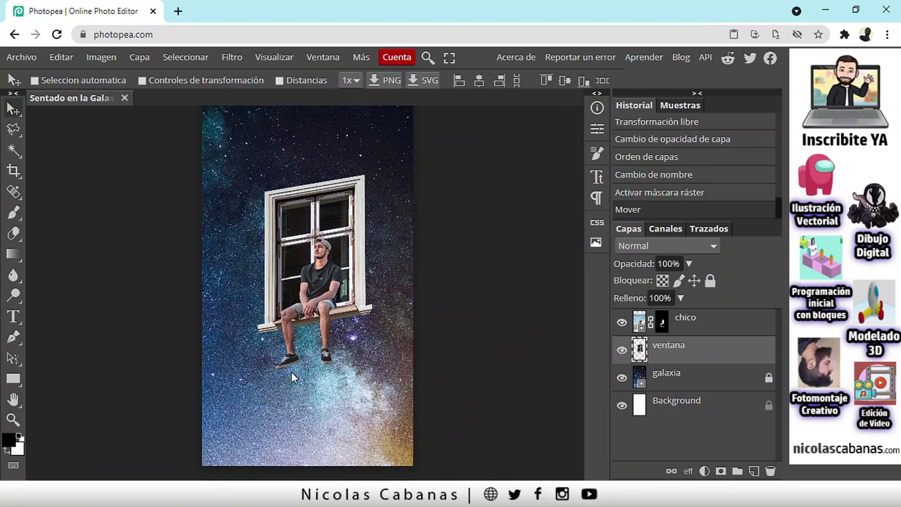
scroll(291, 372, up, 1)
drag(290, 372, 341, 366)
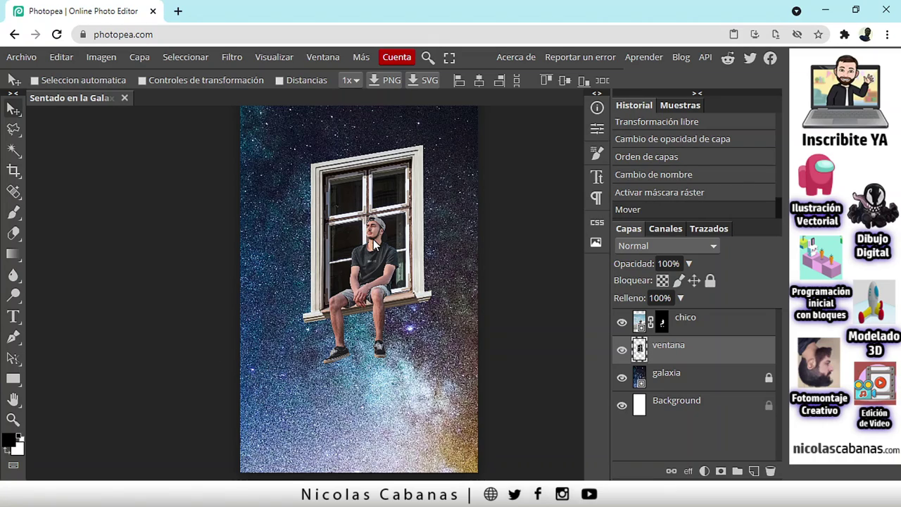
- Add a new layer directly above the ventana layer and name it sombra de ventana
scroll(369, 265, up, 3)
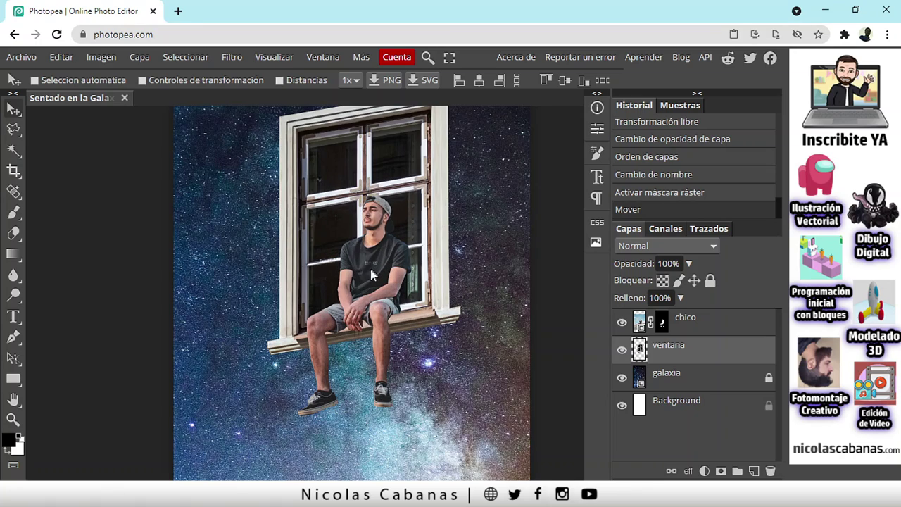
drag(412, 239, 425, 338)
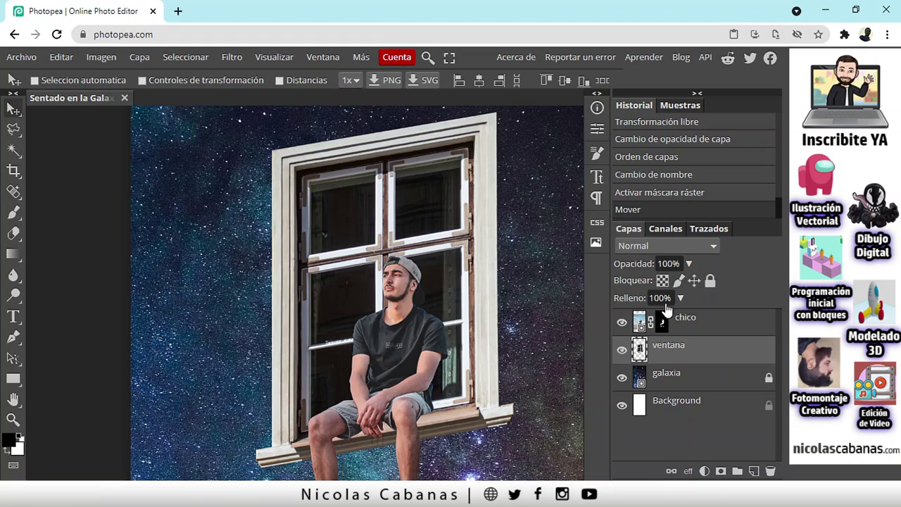
click(754, 472)
double_click(667, 346)
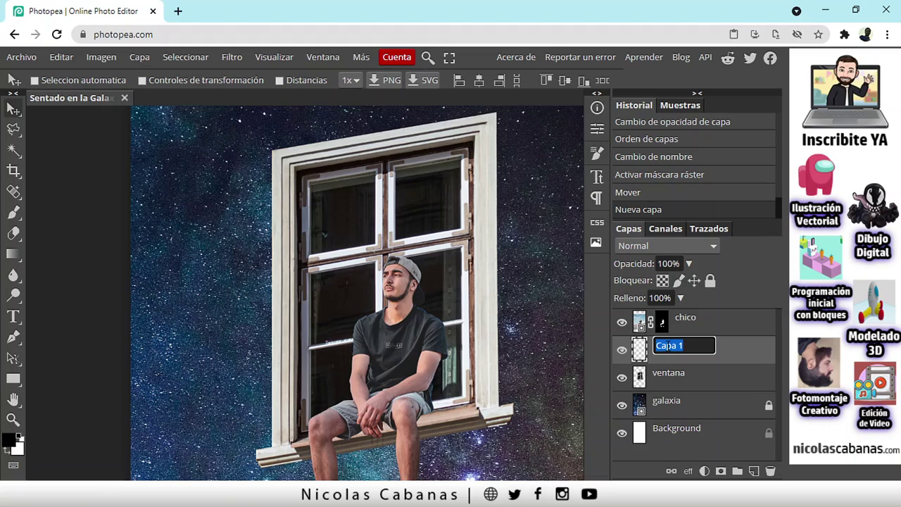
text(sombra de ventana)
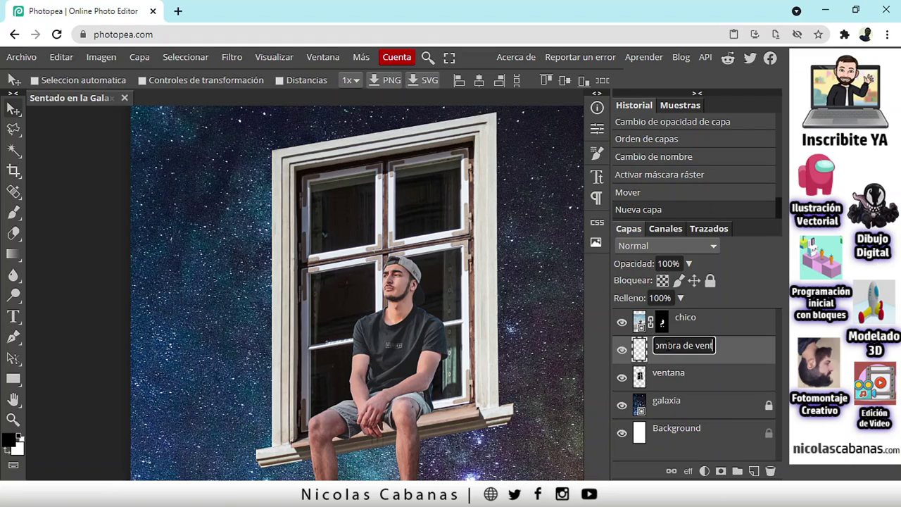
key(Return)
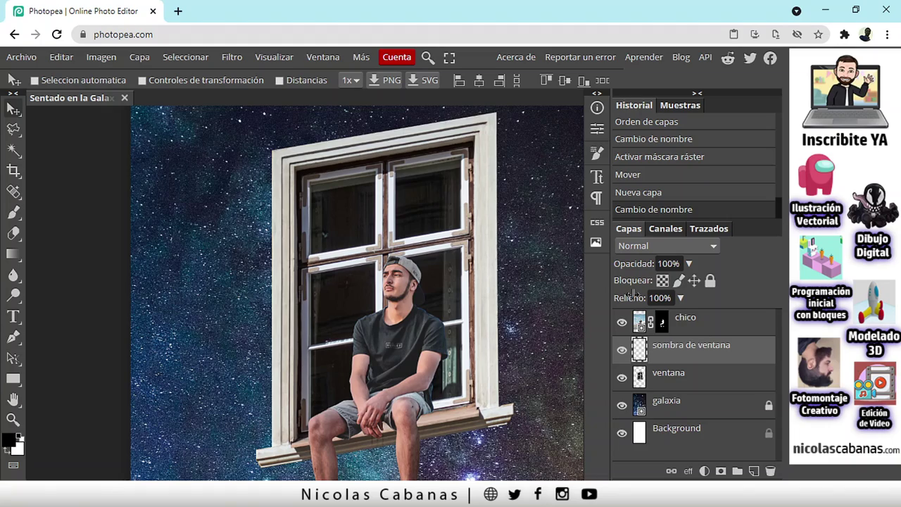
- Outline the window's inner opening, inside the white frame and above the sill, as a new polygonal lasso selection
right_click(12, 129)
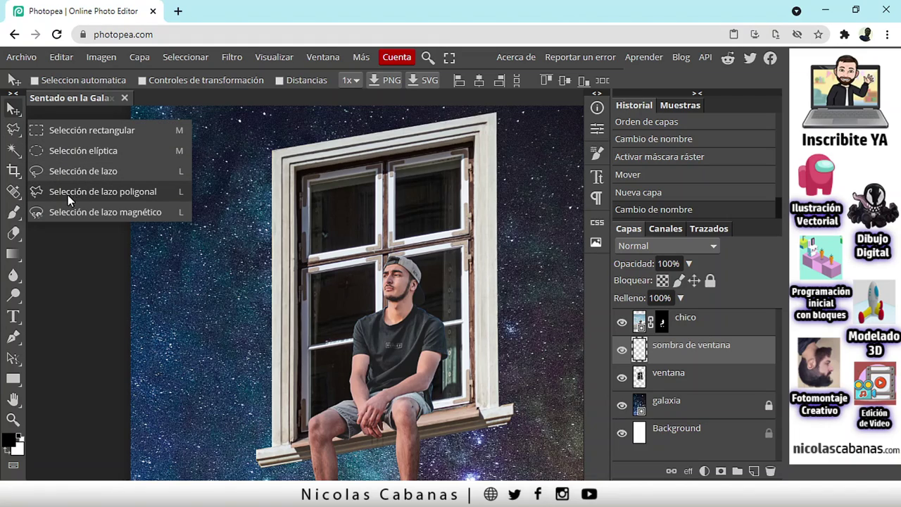
click(127, 192)
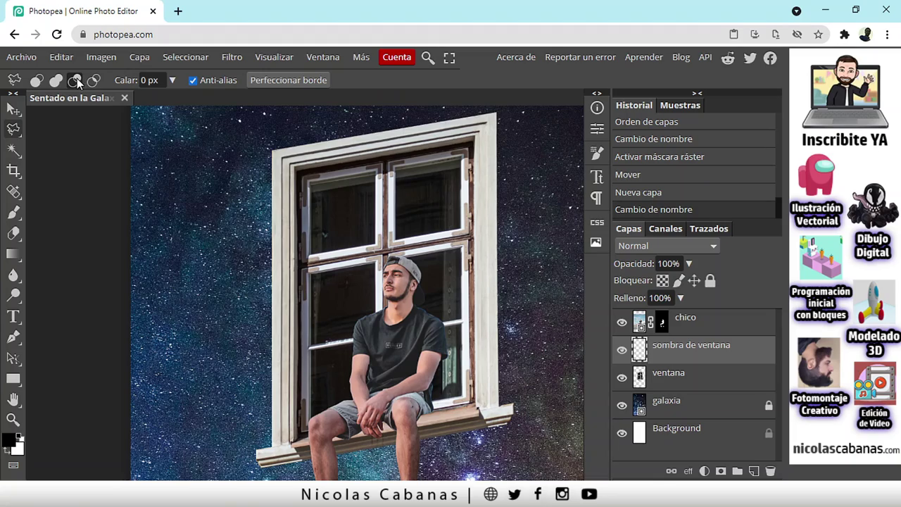
click(37, 80)
key(alt)
scroll(441, 403, up, 2)
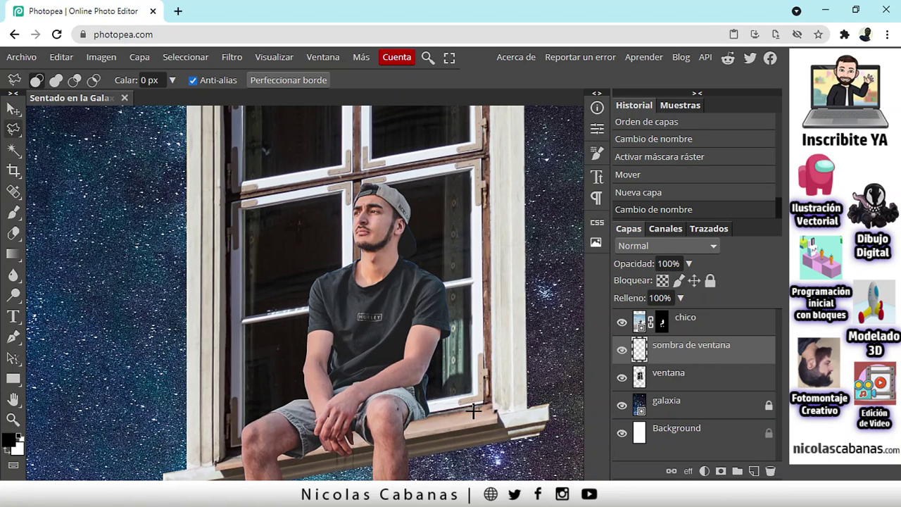
drag(482, 403, 474, 433)
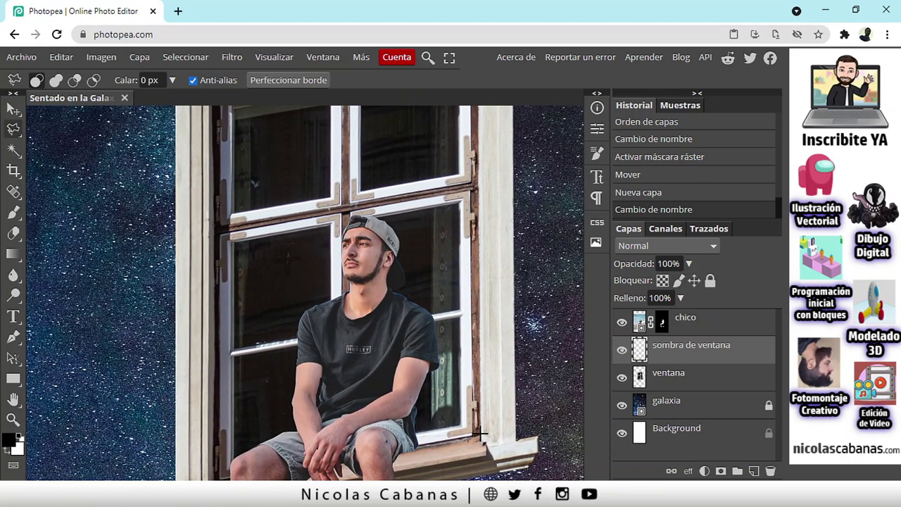
scroll(481, 435, up, 3)
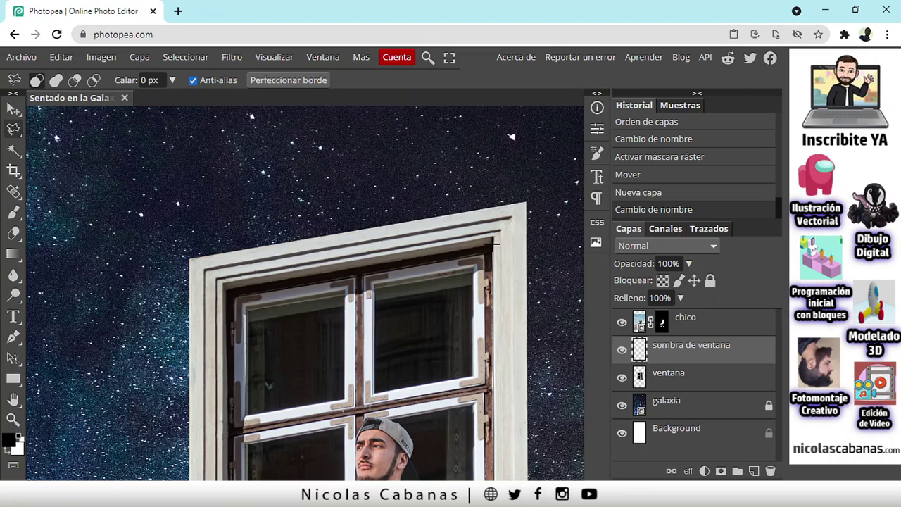
click(492, 245)
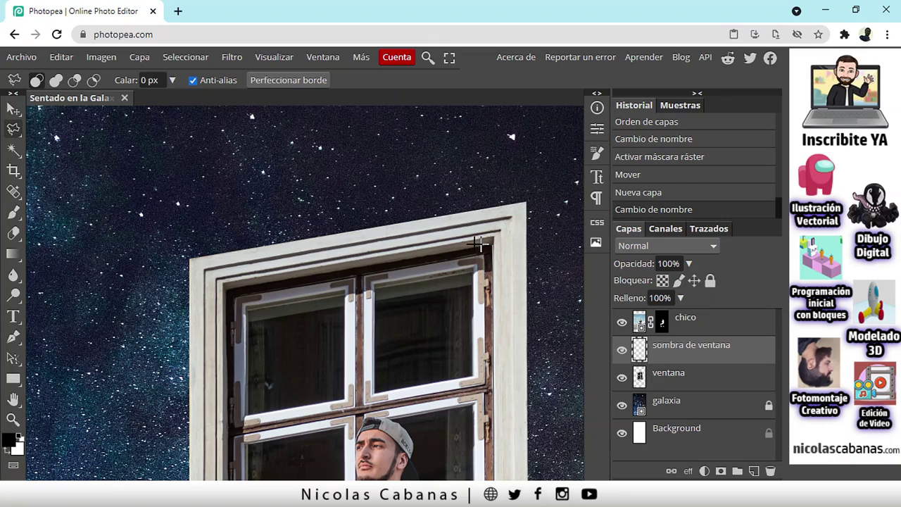
click(223, 287)
scroll(233, 303, down, 9)
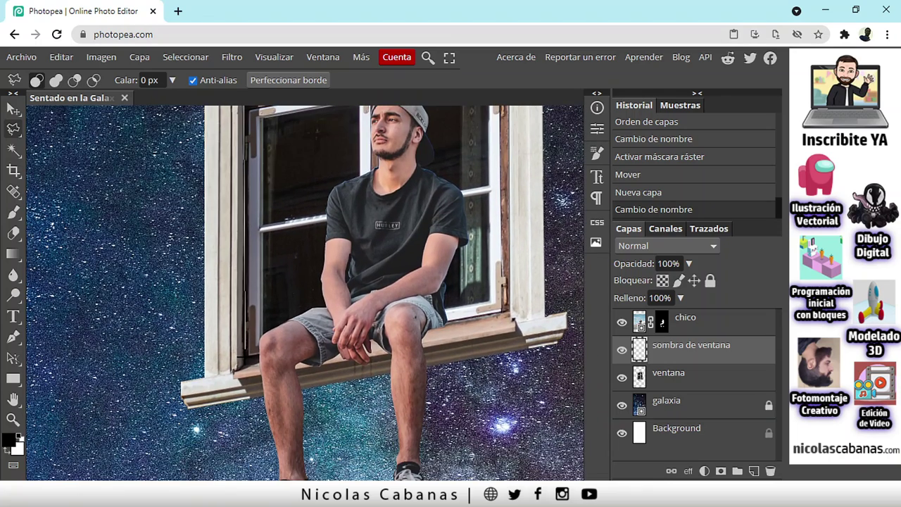
click(245, 357)
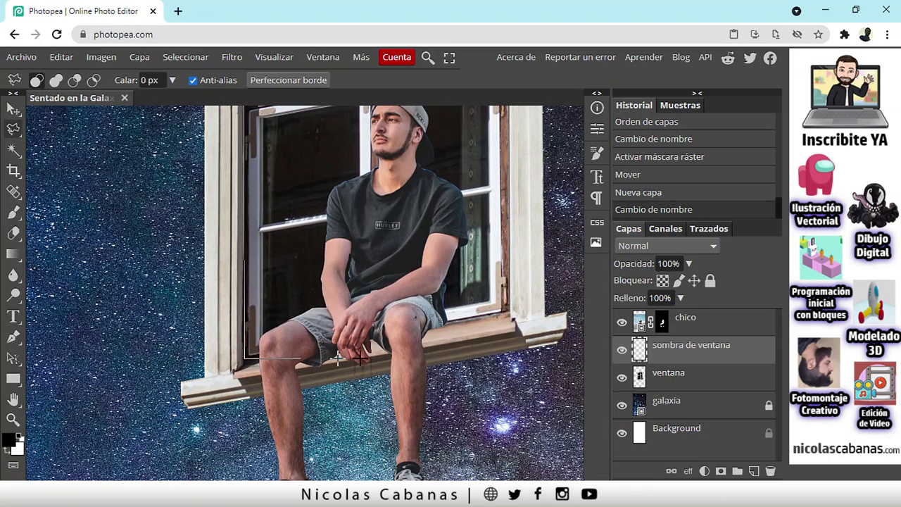
click(507, 311)
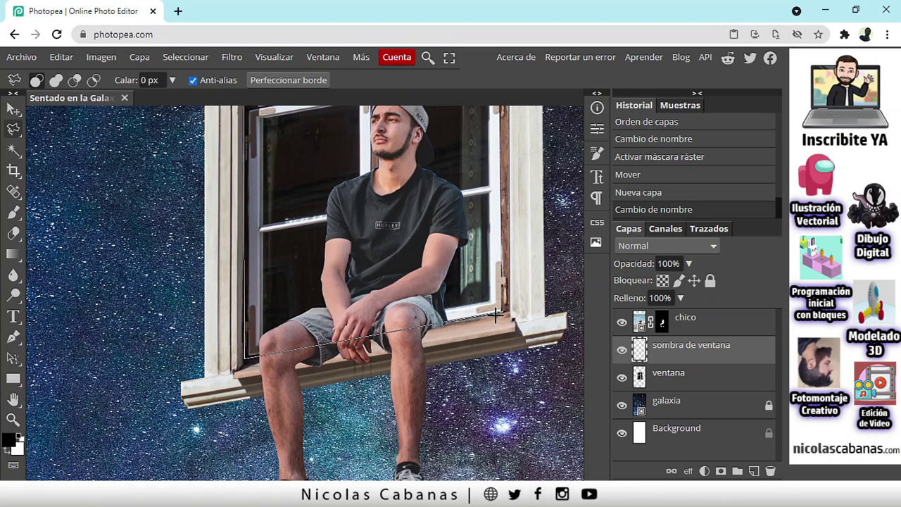
scroll(508, 312, up, 5)
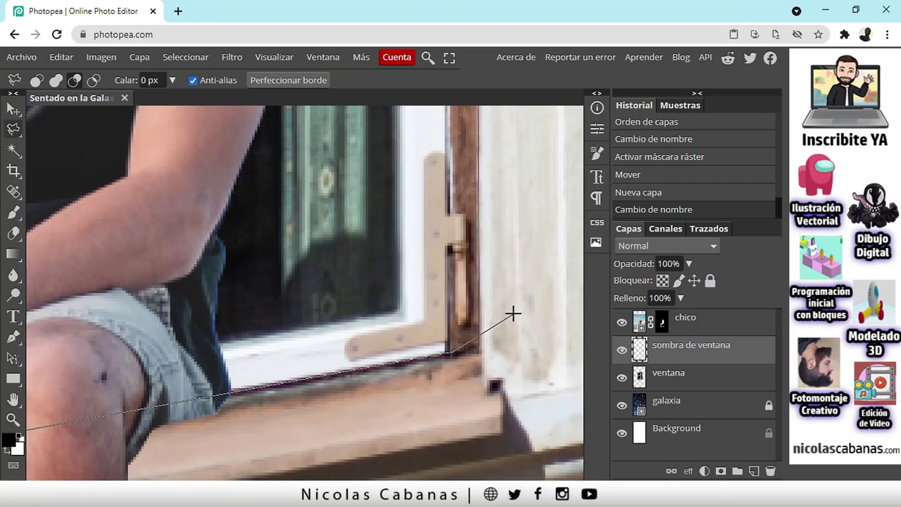
double_click(477, 349)
scroll(477, 349, down, 6)
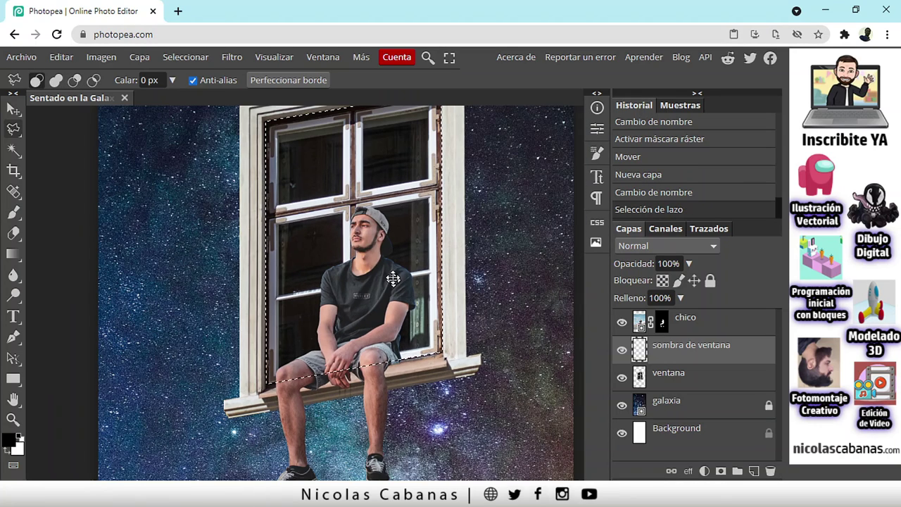
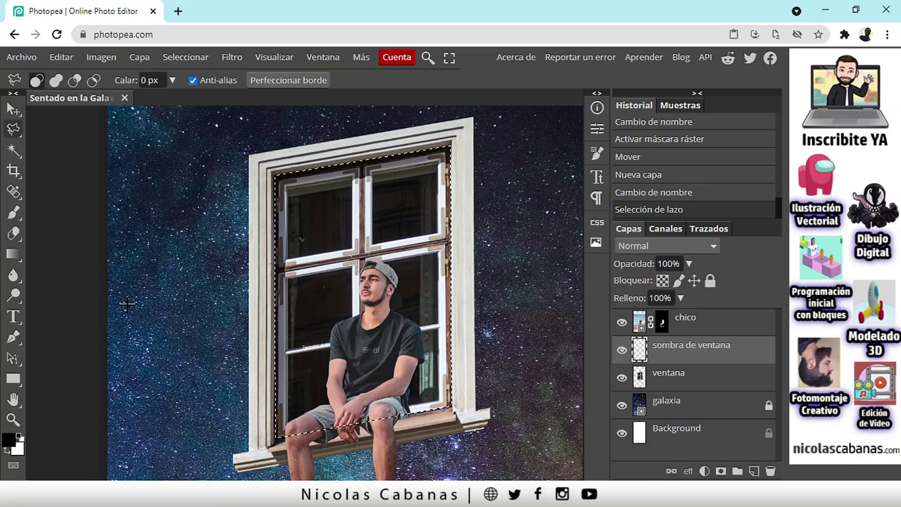
- Fill the selected window opening with solid black on the sombra de ventana layer, and clear the selection
click(62, 57)
click(481, 78)
right_click(9, 258)
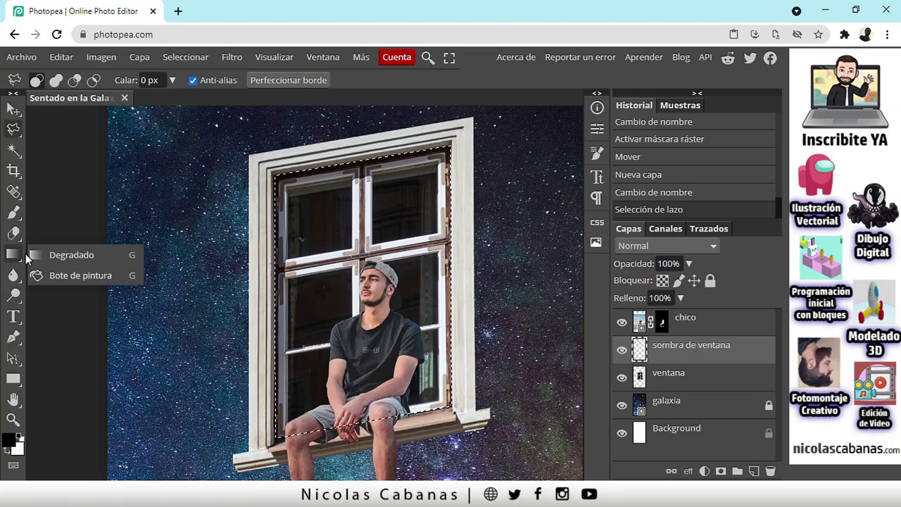
click(91, 274)
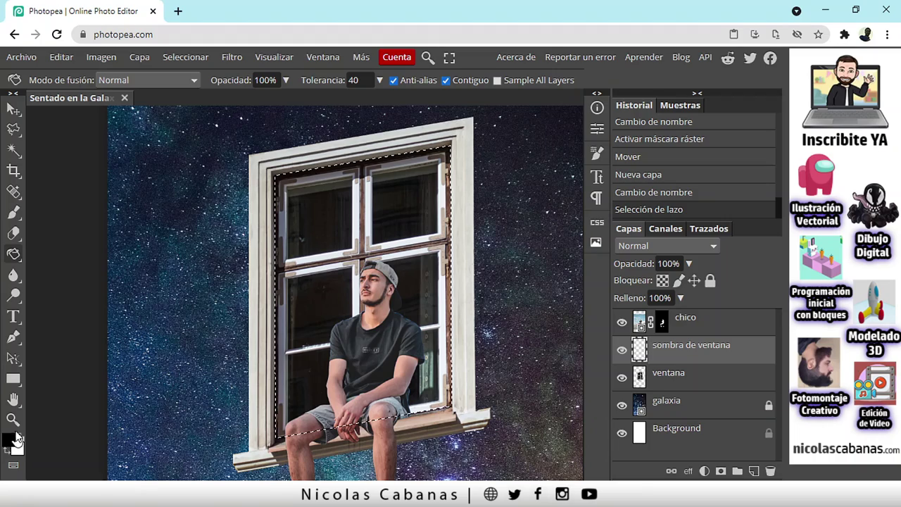
click(406, 193)
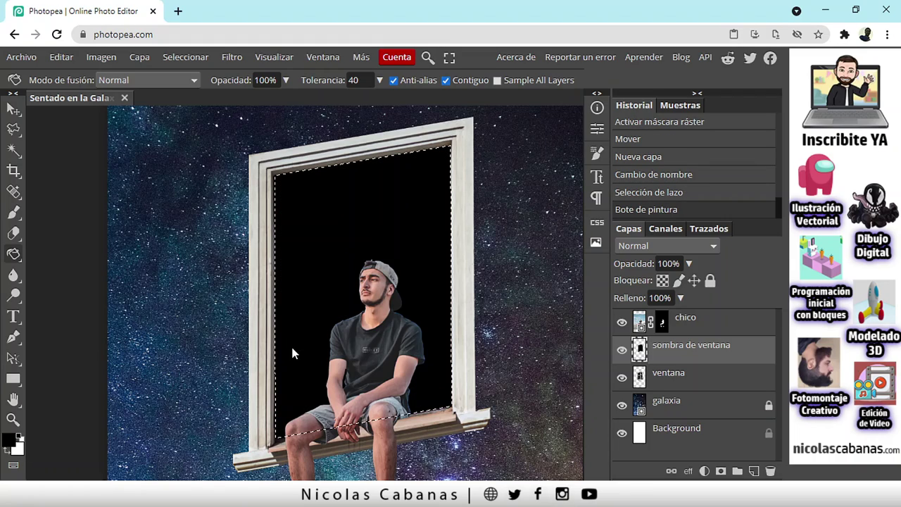
click(186, 57)
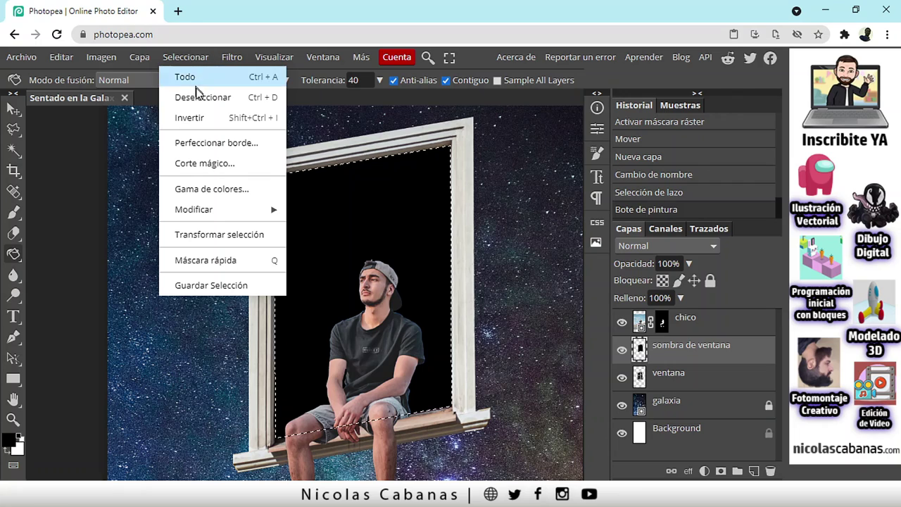
click(200, 97)
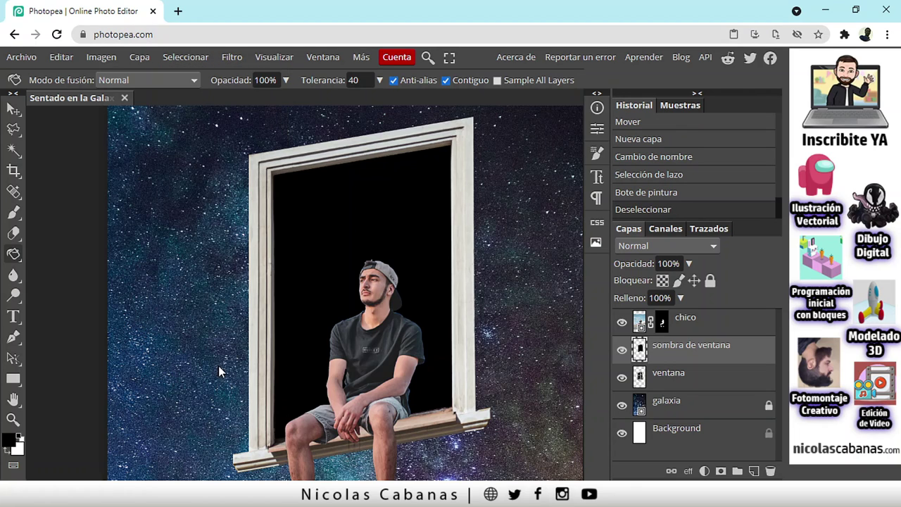
- Try out the opacity of the black window fill against the whole composition, ending back at 100%
scroll(359, 354, down, 5)
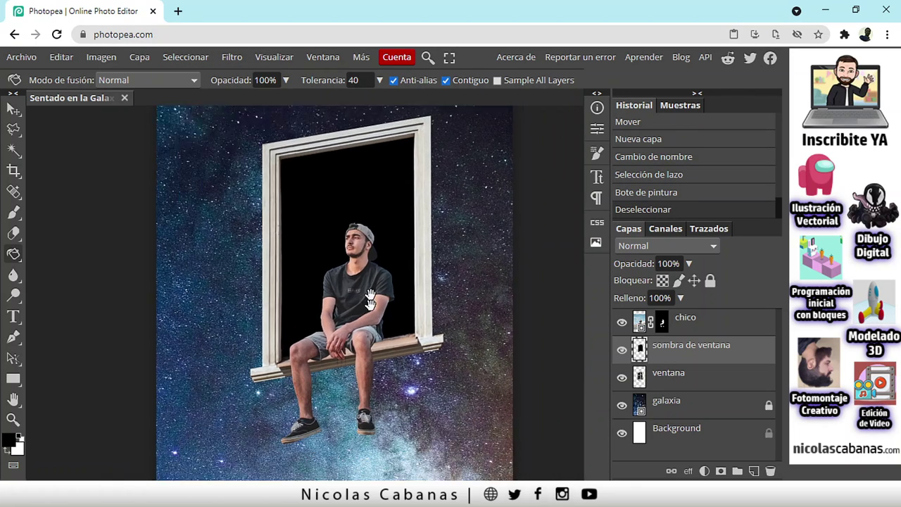
scroll(377, 213, up, 3)
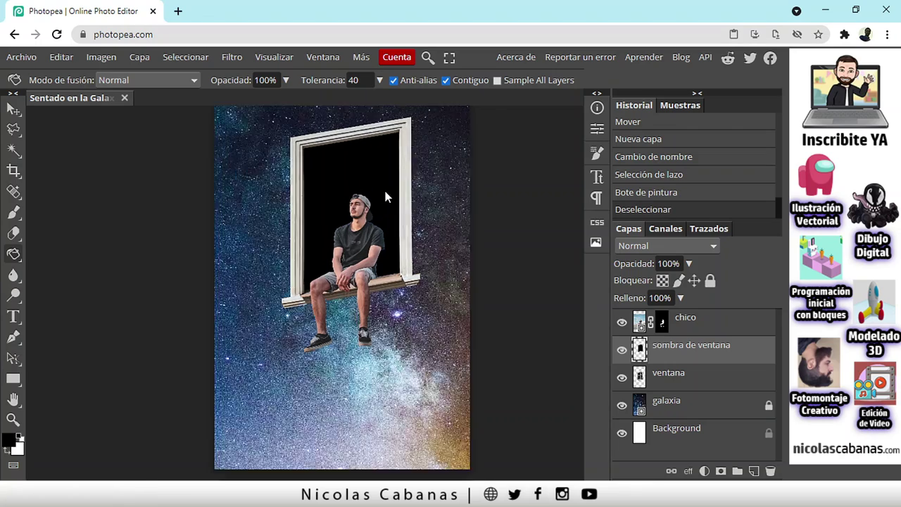
drag(336, 215, 340, 228)
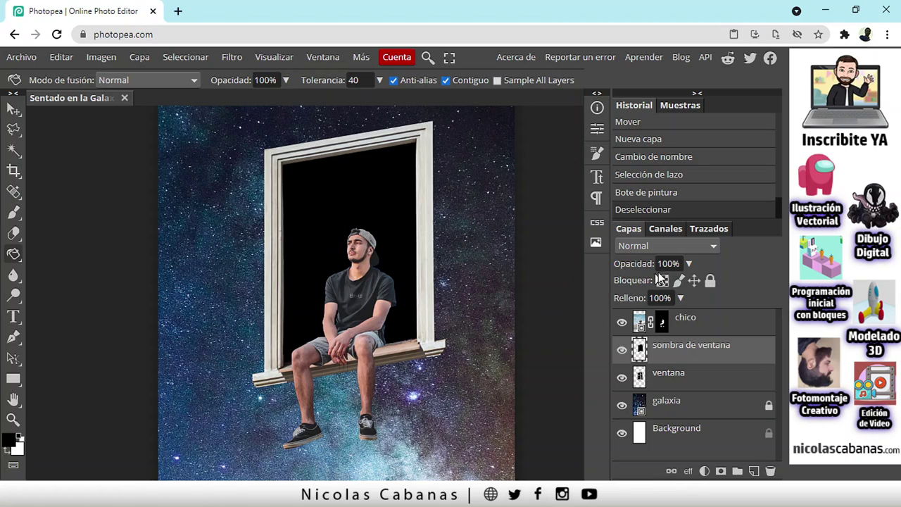
drag(646, 263, 708, 266)
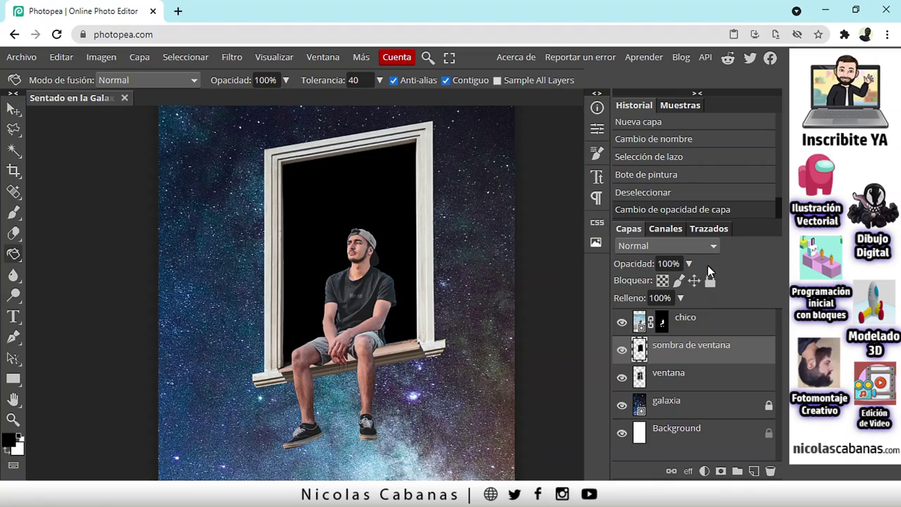
- Disable the chico layer's raster mask to reveal the original photo of the man on the wall
click(13, 108)
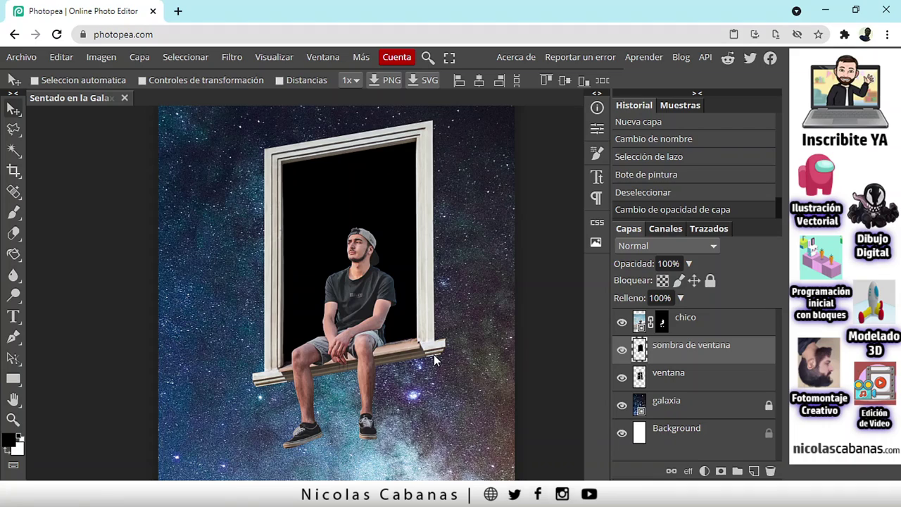
right_click(662, 326)
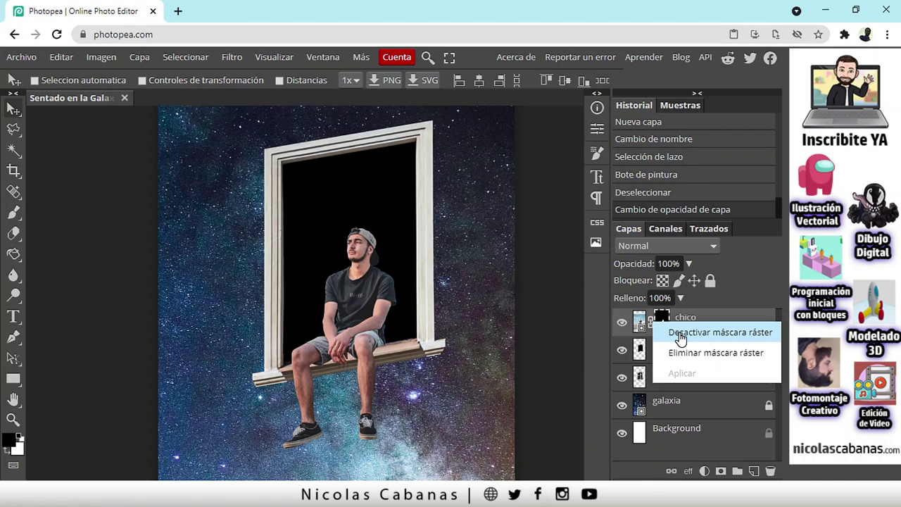
click(678, 333)
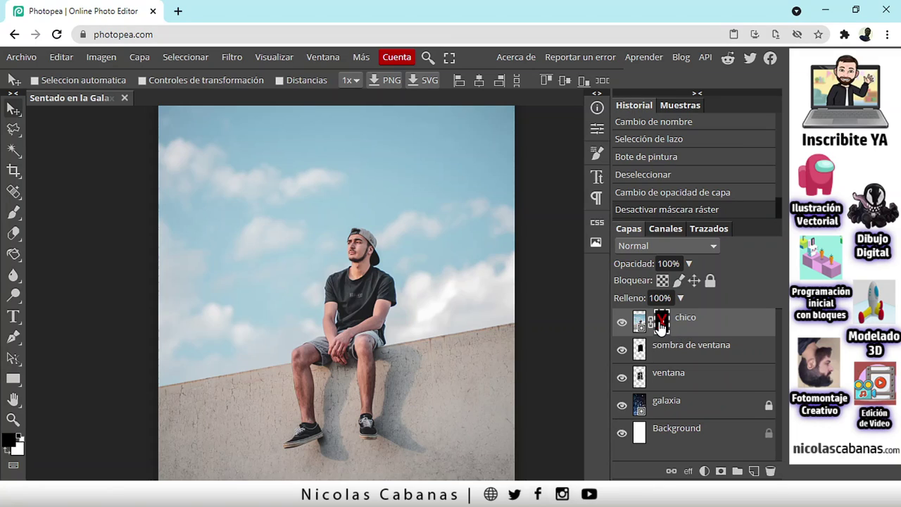
- Hide the chico, ventana and galaxia layers, keeping the black window shape visible over the white background
click(622, 322)
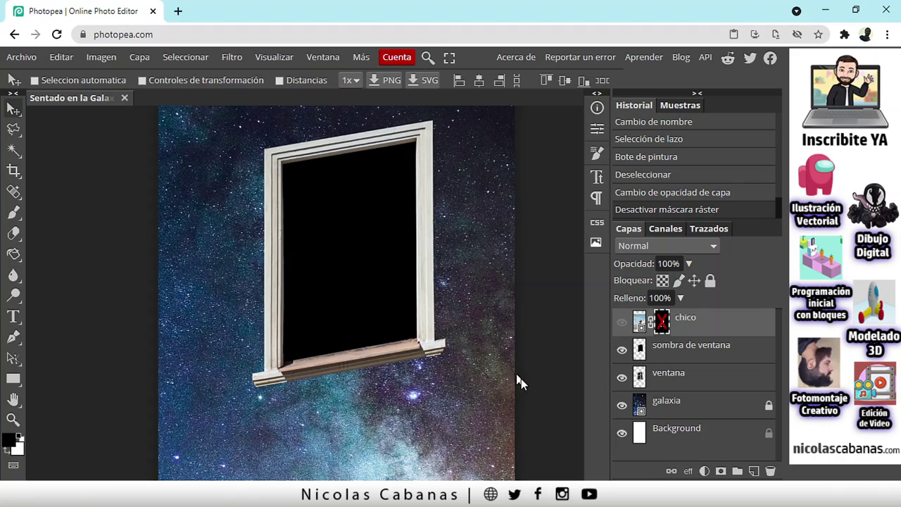
click(622, 377)
click(621, 406)
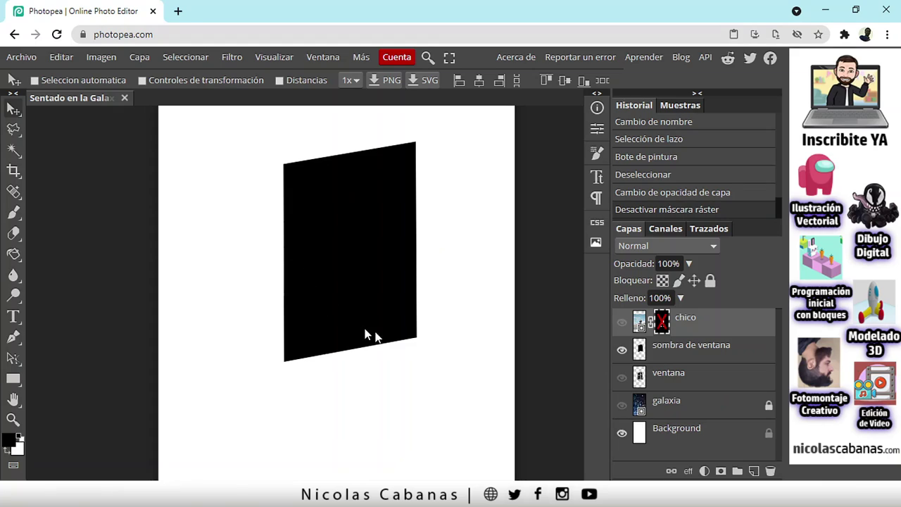
- Load the black window shape on the sombra de ventana layer as a pixel selection and show the chico layer
click(729, 358)
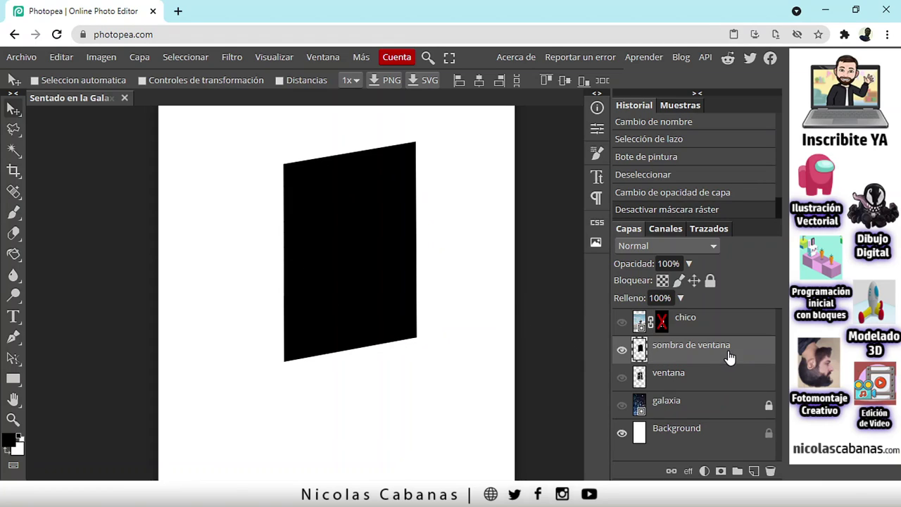
right_click(718, 357)
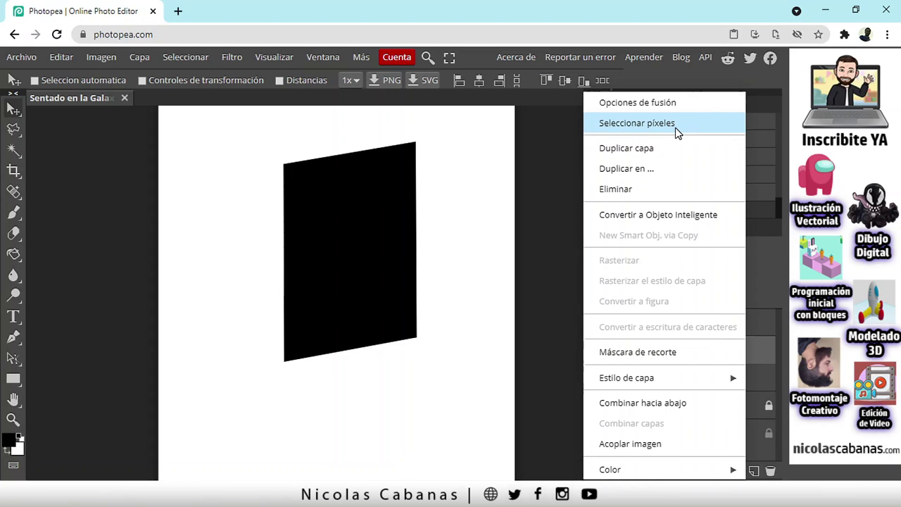
click(765, 359)
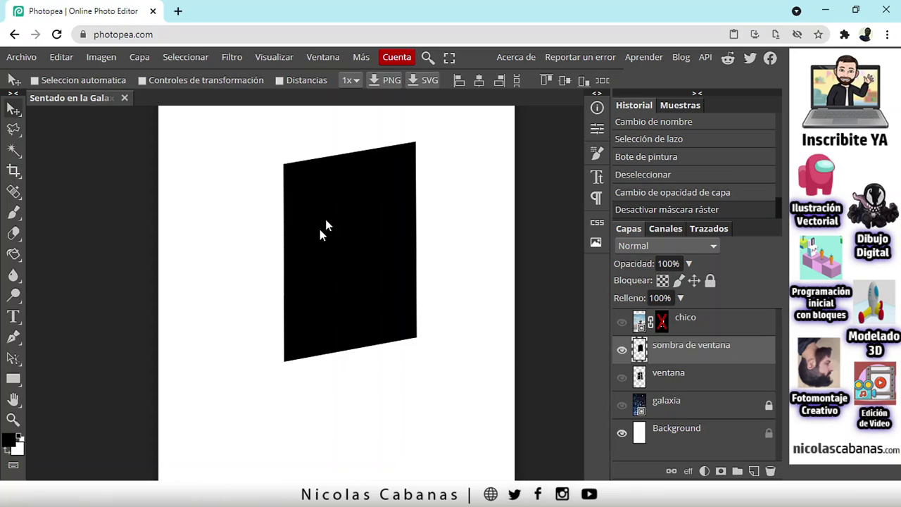
right_click(749, 358)
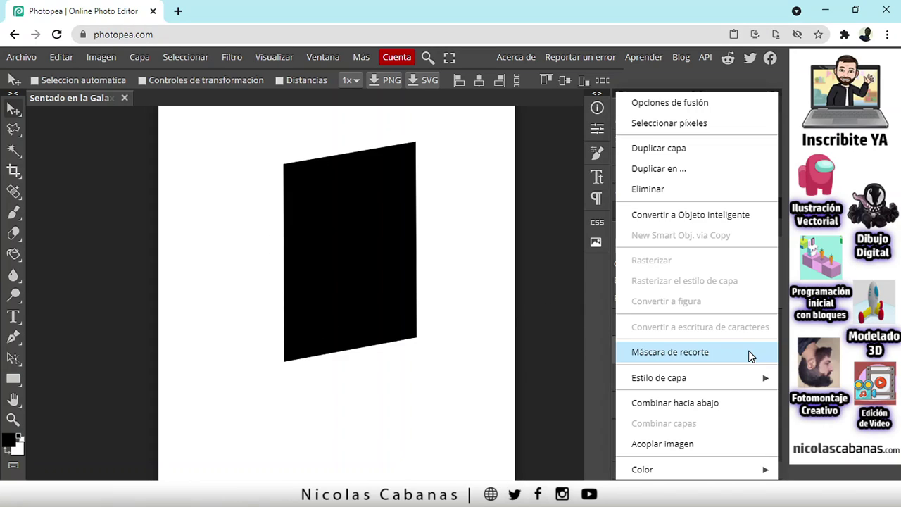
click(693, 124)
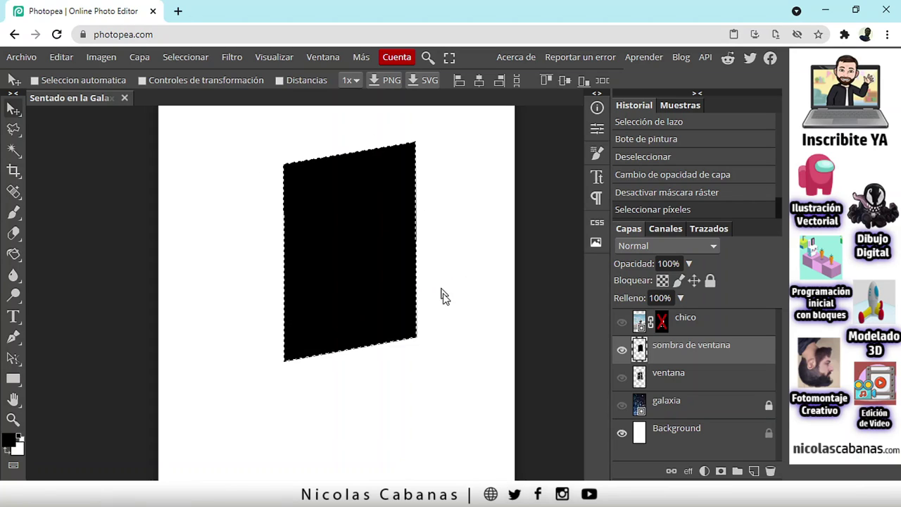
click(622, 324)
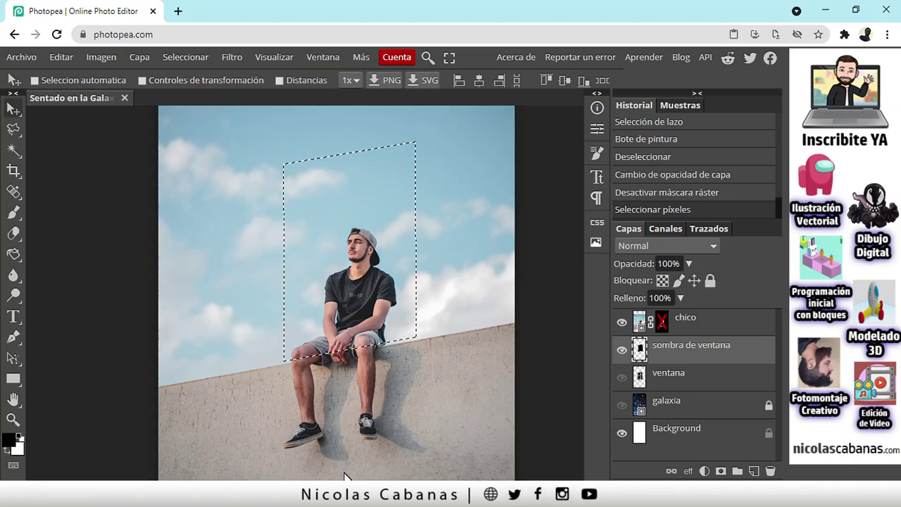
click(61, 58)
click(70, 191)
click(62, 59)
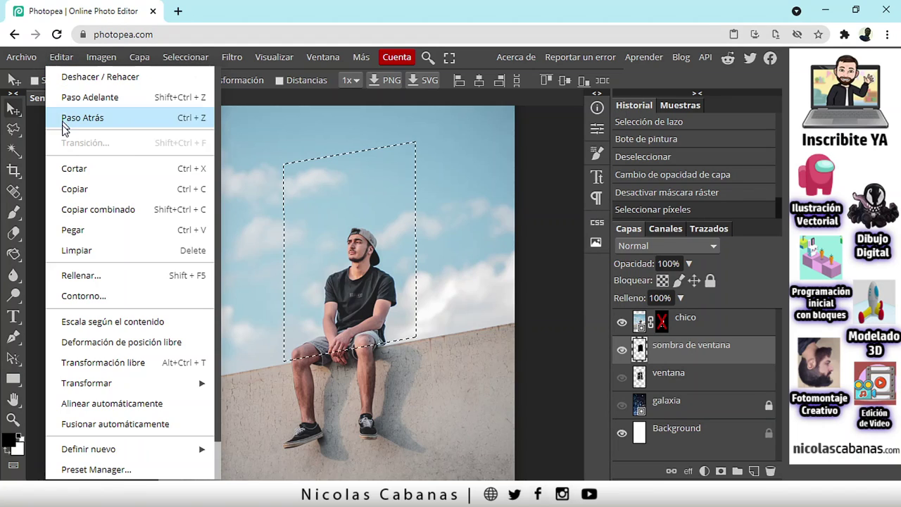
click(83, 227)
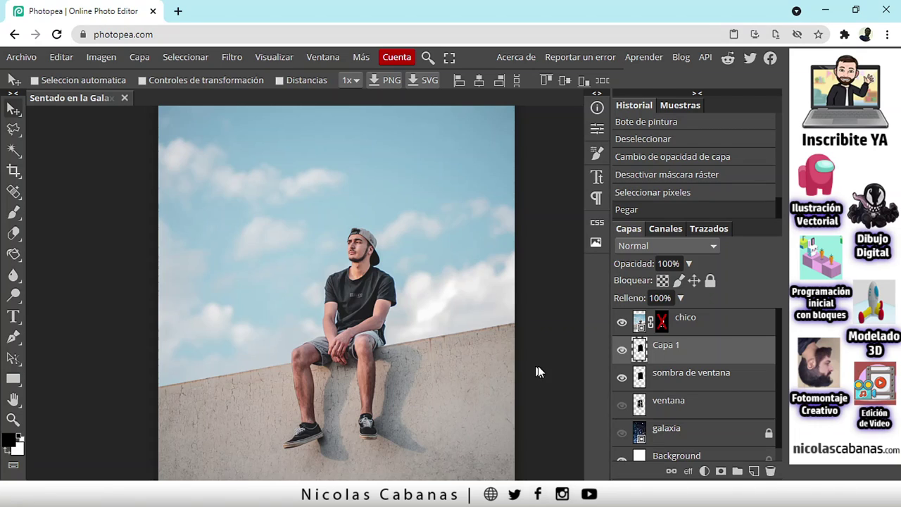
click(622, 324)
click(623, 323)
click(680, 190)
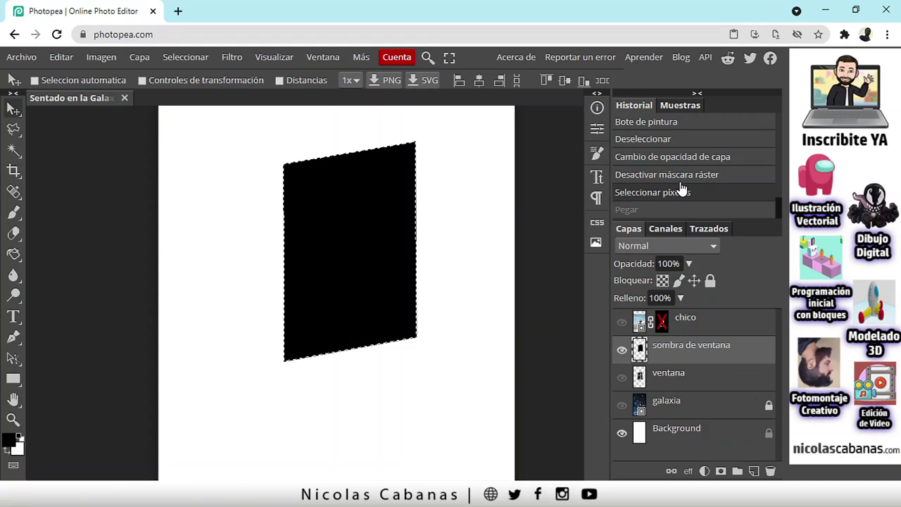
click(680, 176)
click(676, 195)
click(622, 322)
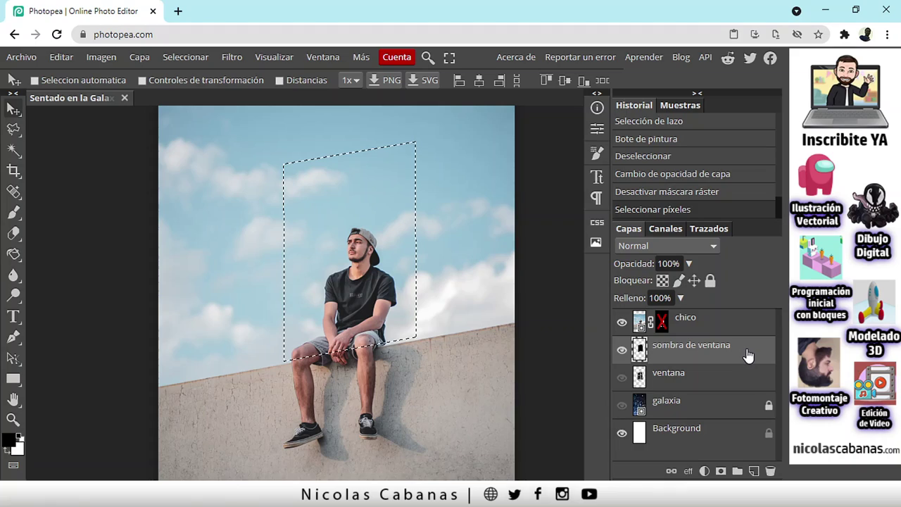
- Copy the window-shaped selection from the chico photo, paste it as a new layer, and inspect the pasted piece alone
click(642, 323)
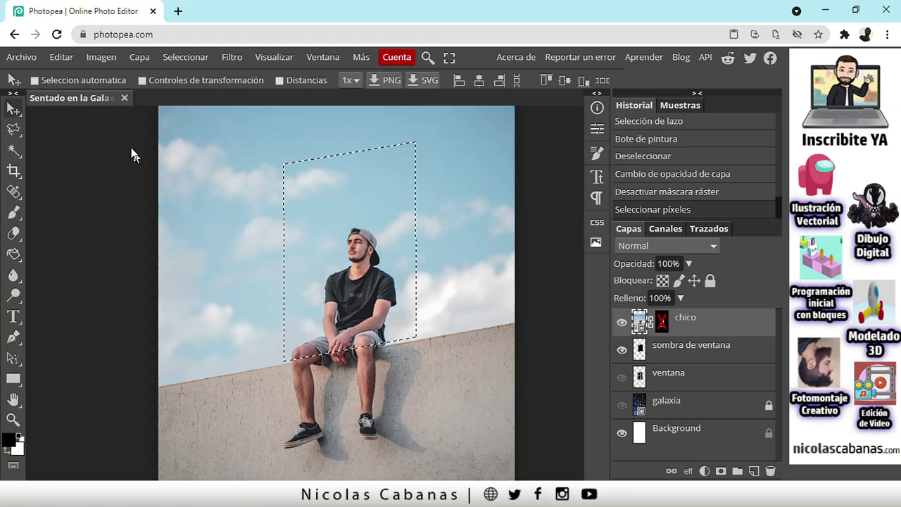
click(57, 60)
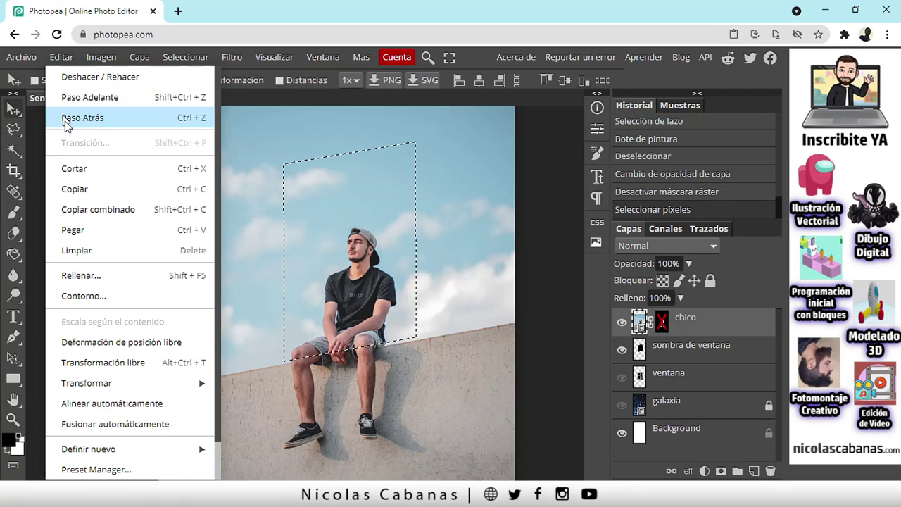
click(87, 188)
click(60, 61)
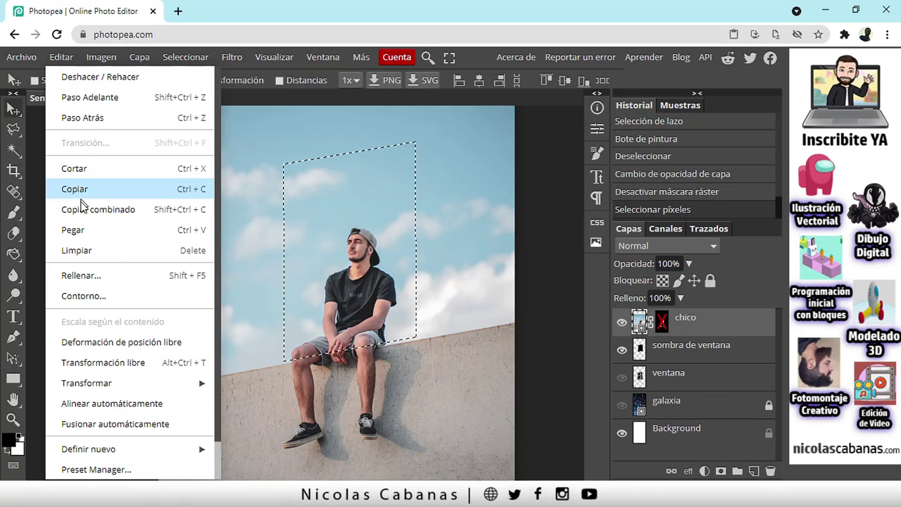
click(77, 230)
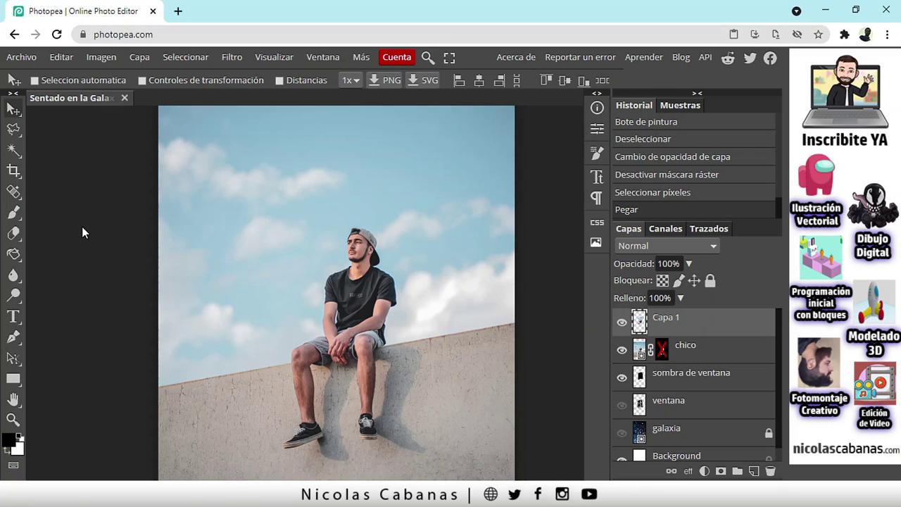
click(620, 351)
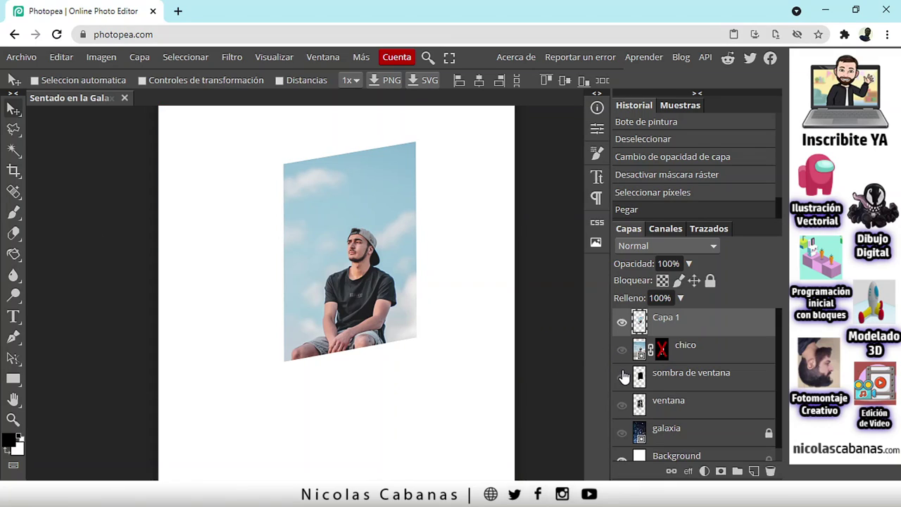
click(623, 377)
click(622, 350)
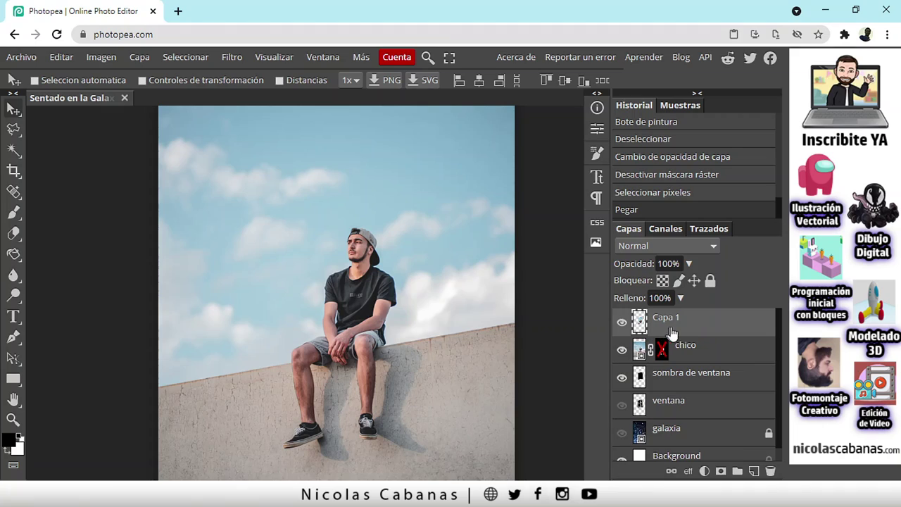
- Rename the pasted sky layer as nubes and move it directly below the chico layer
double_click(668, 317)
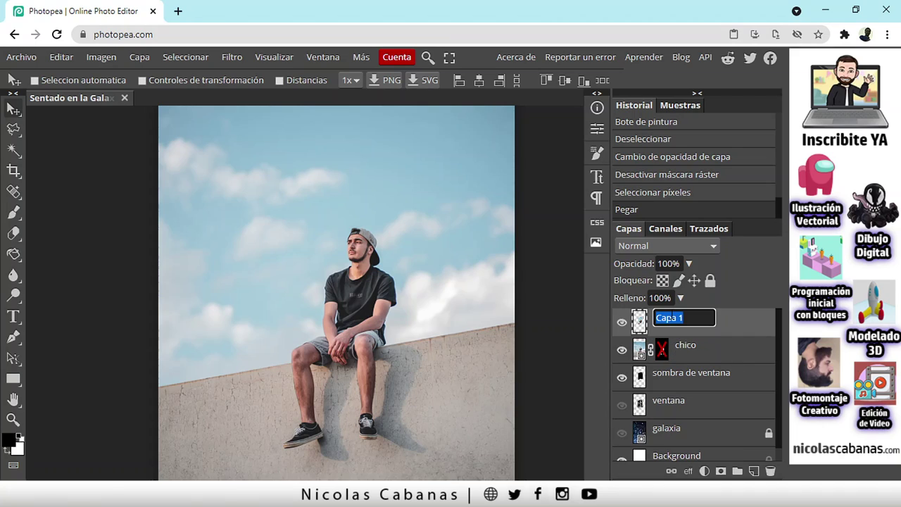
text(nubes)
key(Return)
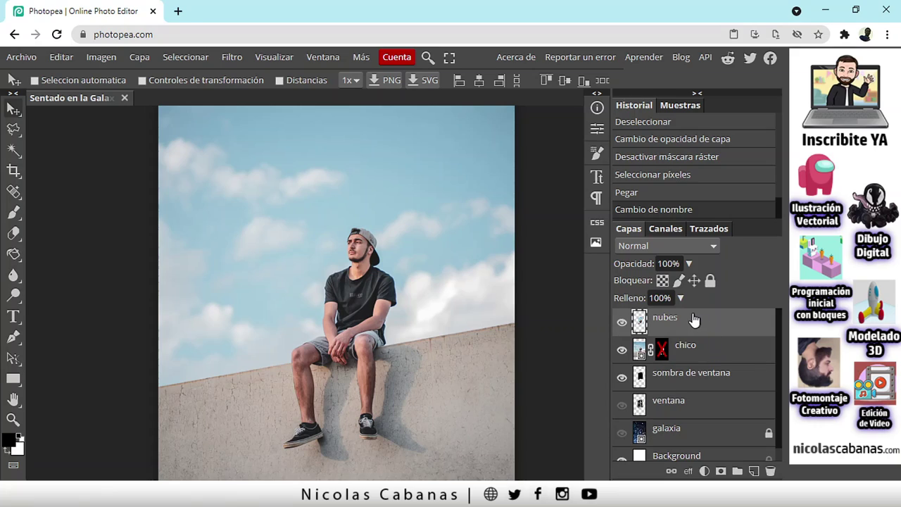
drag(690, 325, 695, 365)
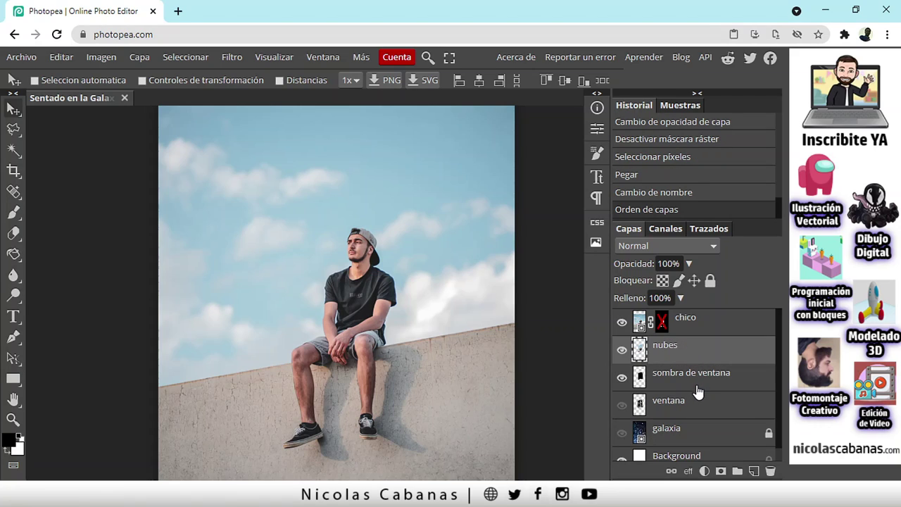
- Re-enable the chico layer's raster mask and show the galaxia and ventana layers again
click(662, 323)
right_click(662, 323)
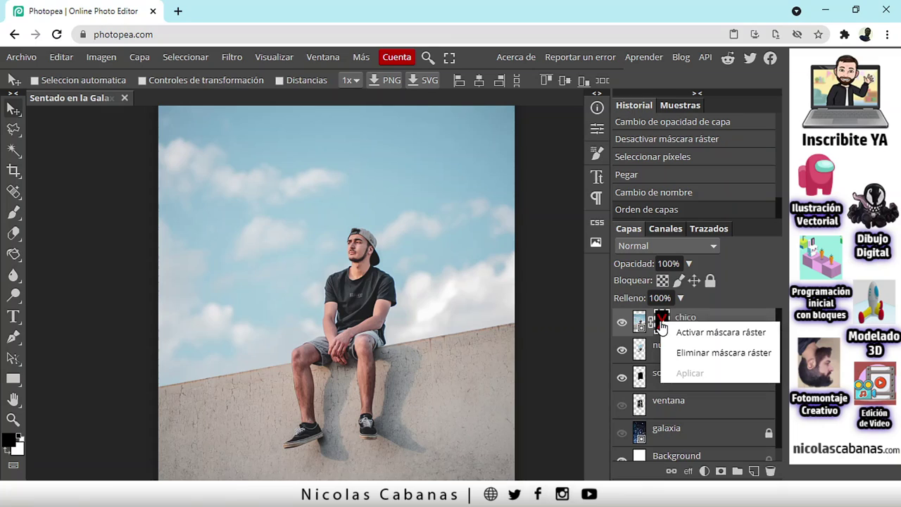
click(717, 337)
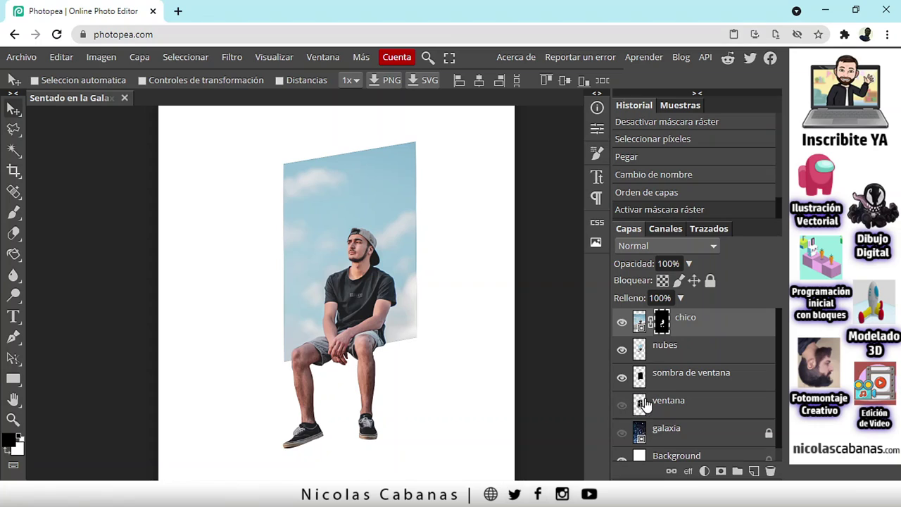
scroll(621, 419, down, 1)
click(621, 420)
click(622, 393)
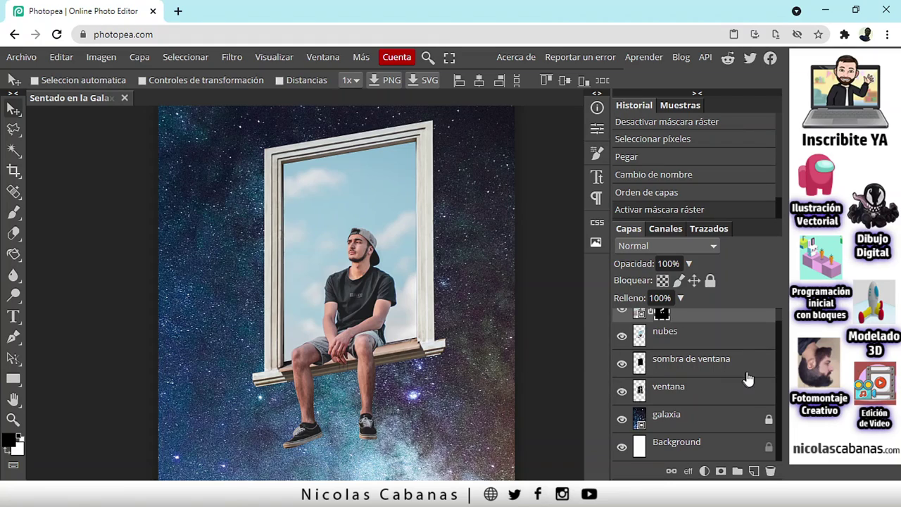
- Review the layer stack by hiding all layers above Background and showing them again one by one from galaxia up to chico
click(692, 445)
click(687, 427)
scroll(661, 410, up, 1)
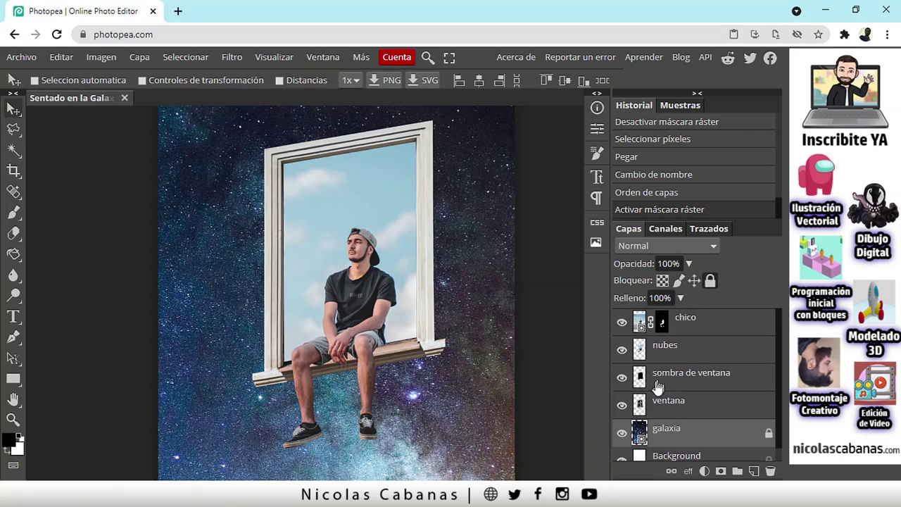
drag(623, 322, 627, 431)
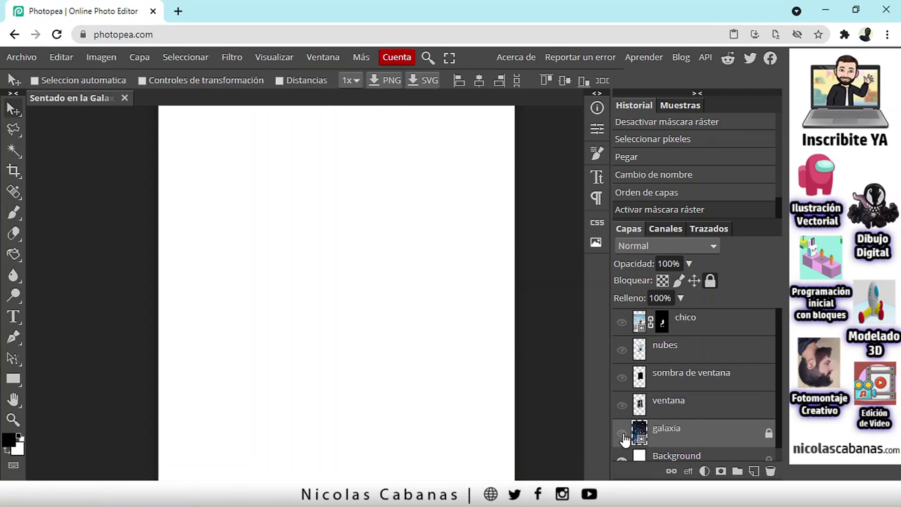
scroll(633, 419, down, 1)
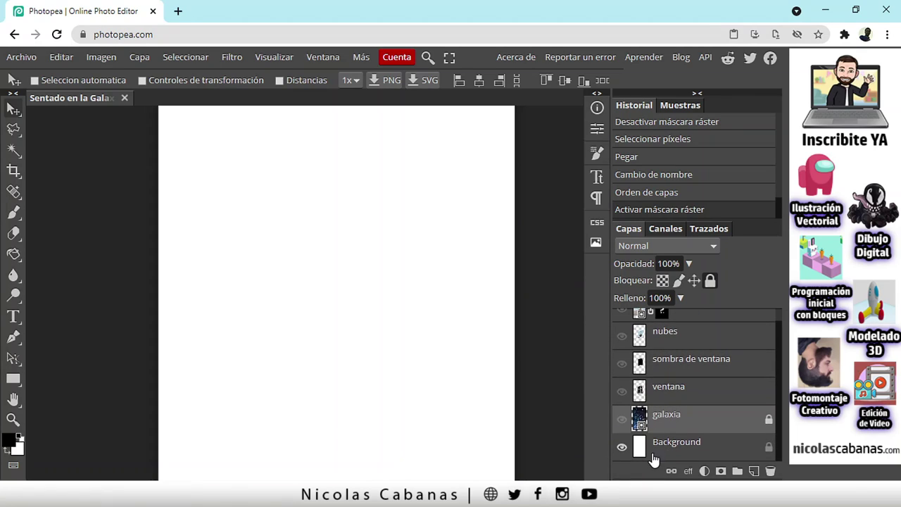
click(622, 418)
click(622, 392)
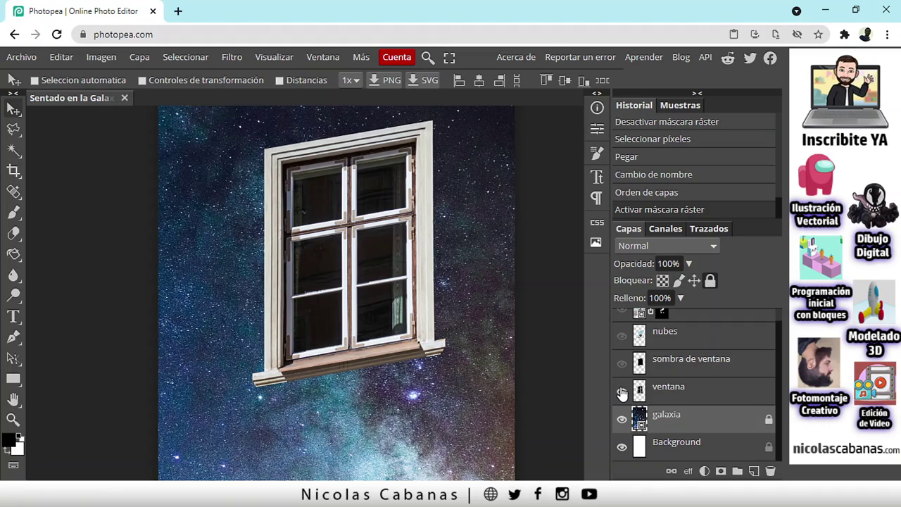
click(622, 365)
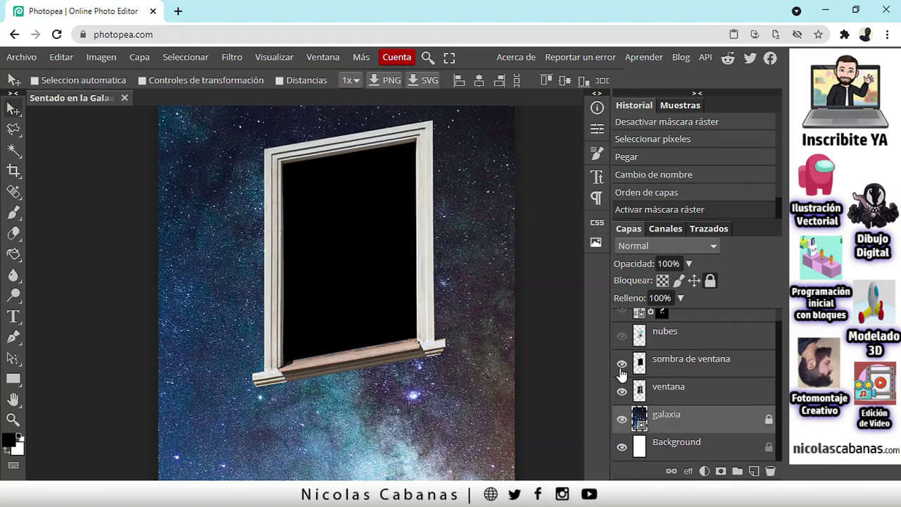
click(666, 368)
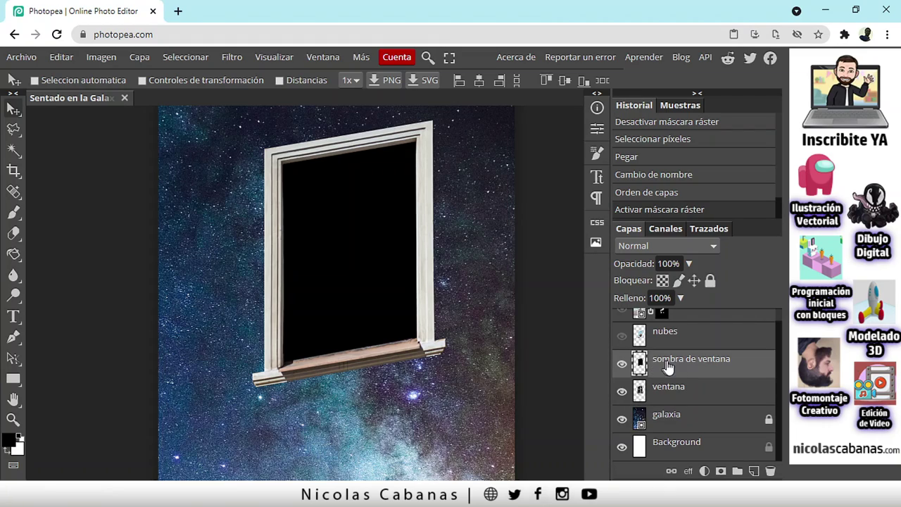
click(623, 336)
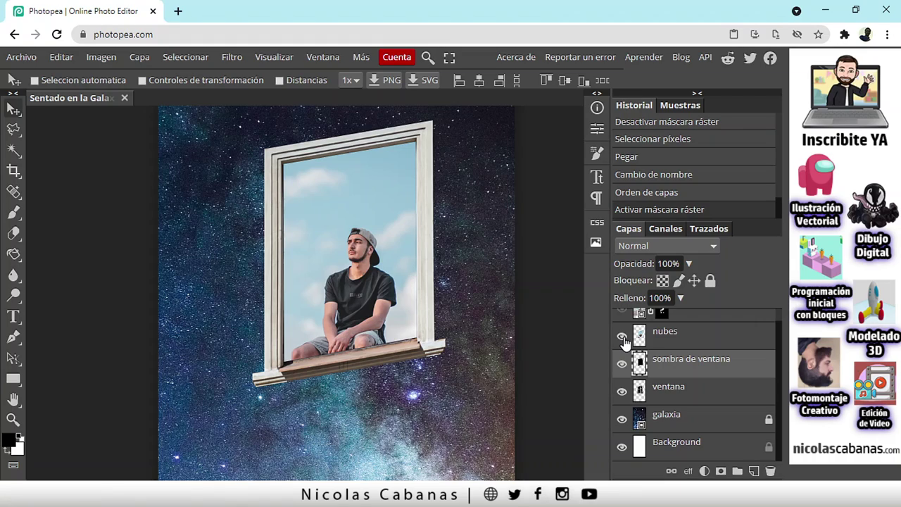
scroll(623, 339, up, 1)
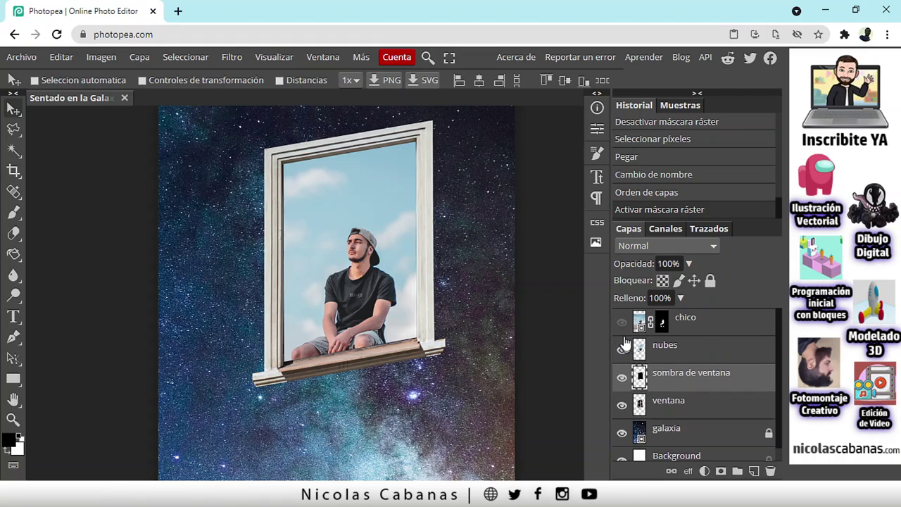
click(621, 321)
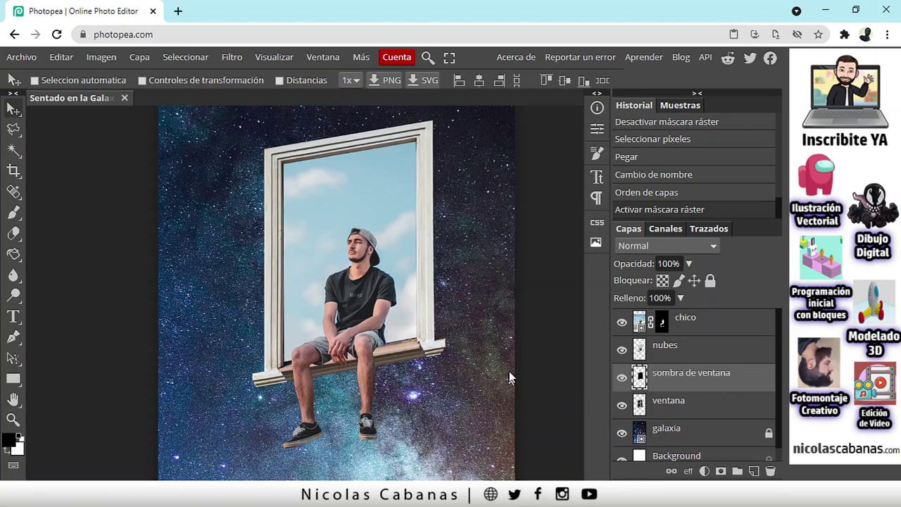
- Set the nubes layer's opacity to 74% and compare the window with the sombra de ventana layer hidden and shown
click(690, 350)
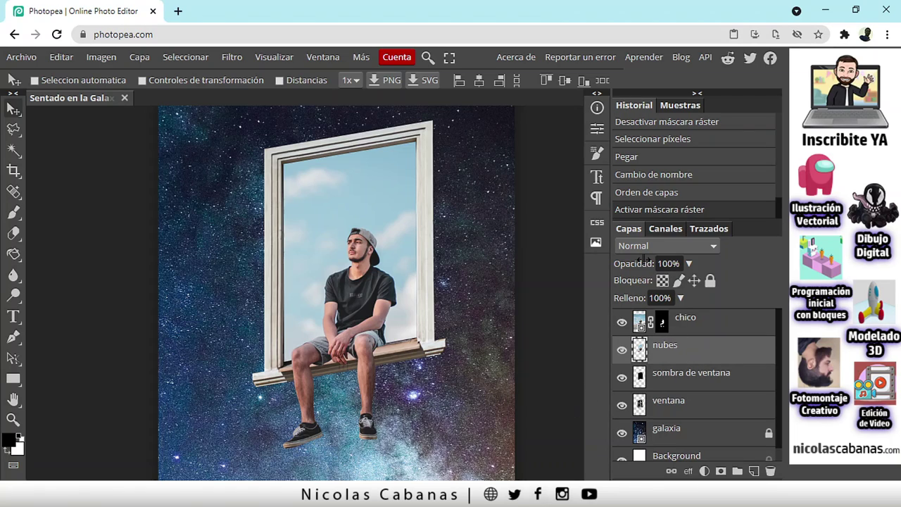
drag(643, 260, 625, 262)
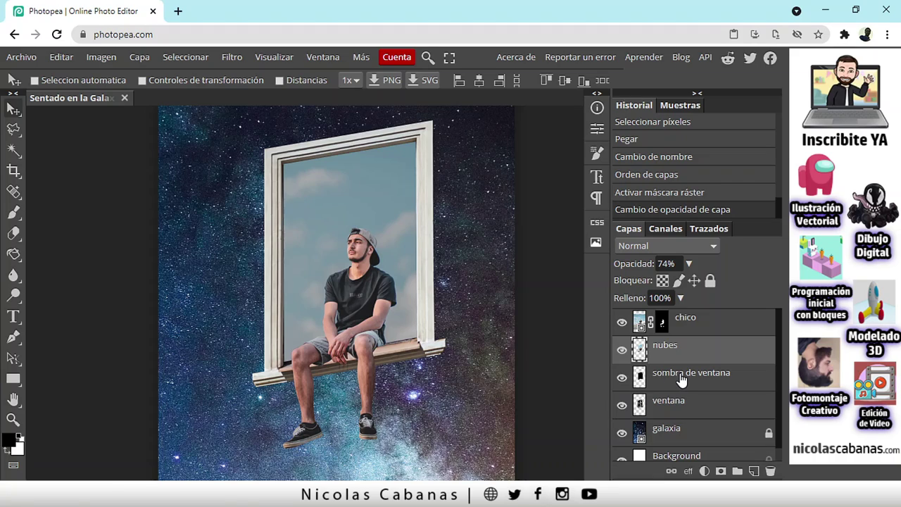
click(637, 377)
click(623, 380)
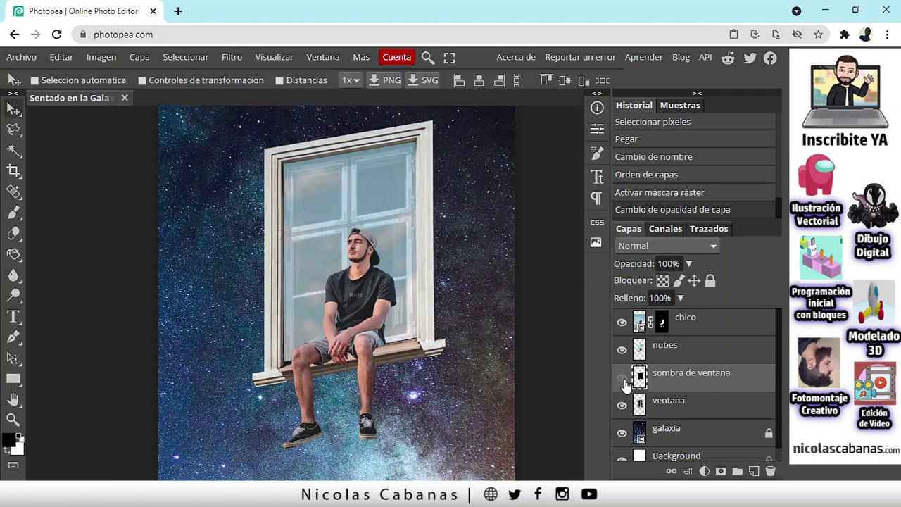
click(623, 379)
click(623, 378)
click(622, 379)
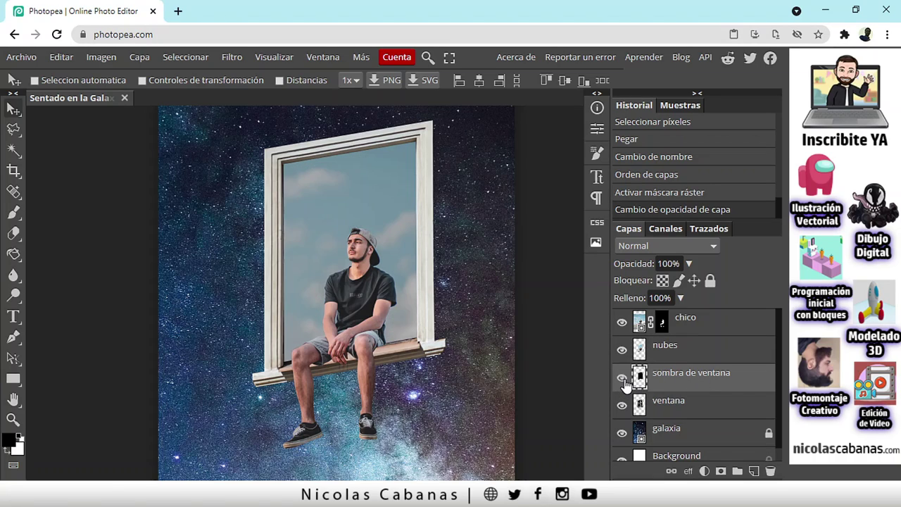
- Compare the window interior with the sombra de ventana and nubes layers hidden and shown in turn
click(622, 380)
click(622, 380)
click(623, 381)
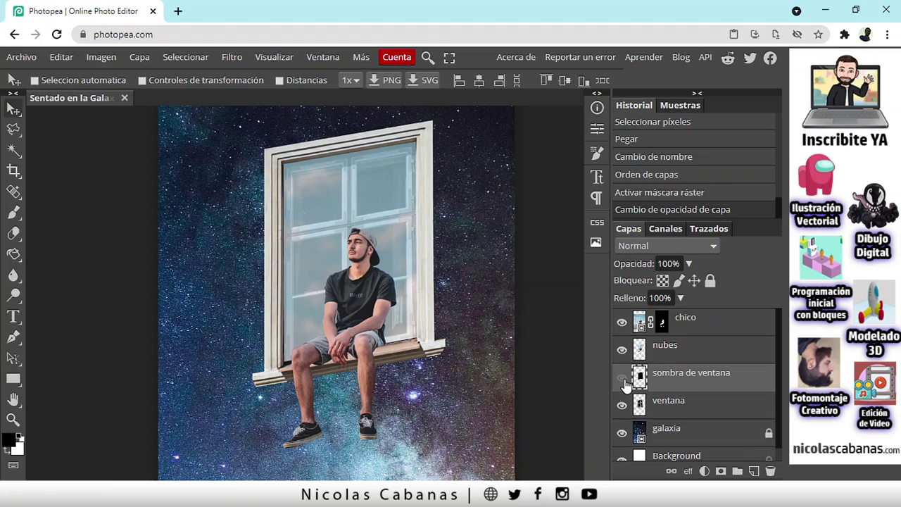
click(623, 352)
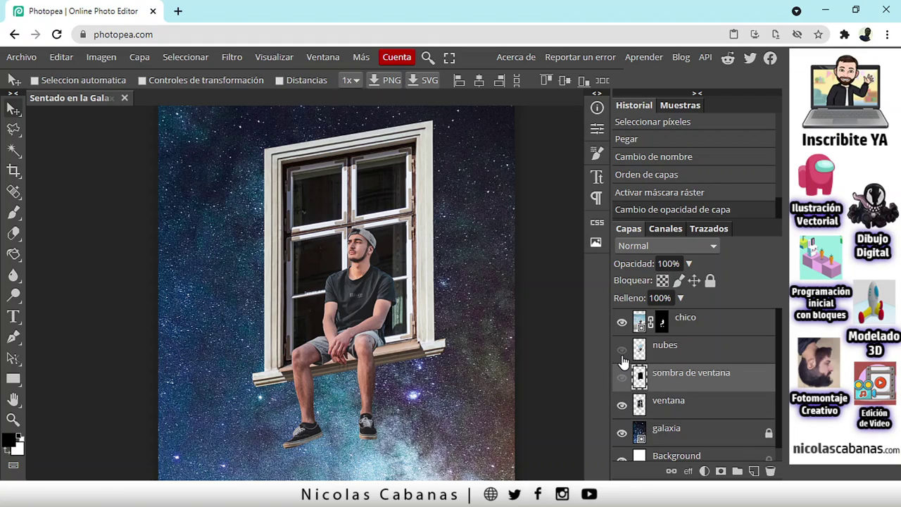
click(622, 379)
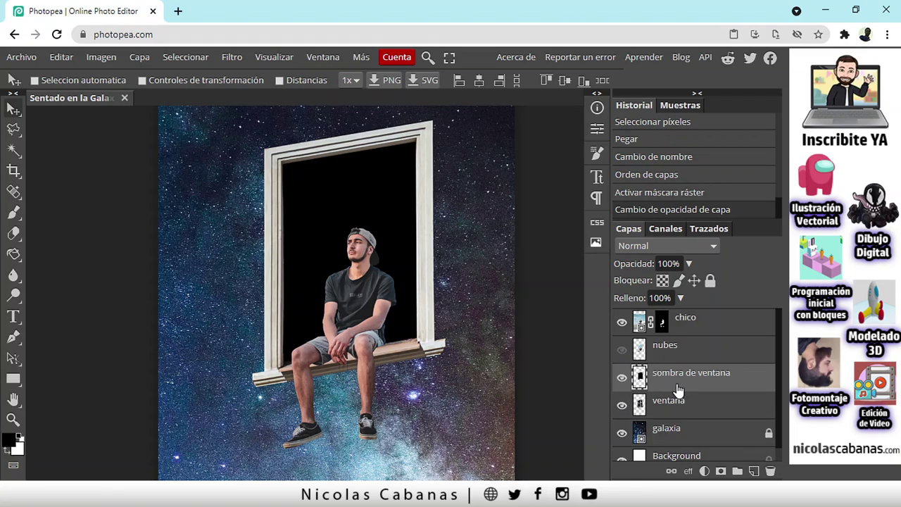
click(624, 379)
click(624, 378)
click(624, 379)
click(623, 378)
click(623, 350)
- Set the nubes layer's opacity to 75%
click(678, 356)
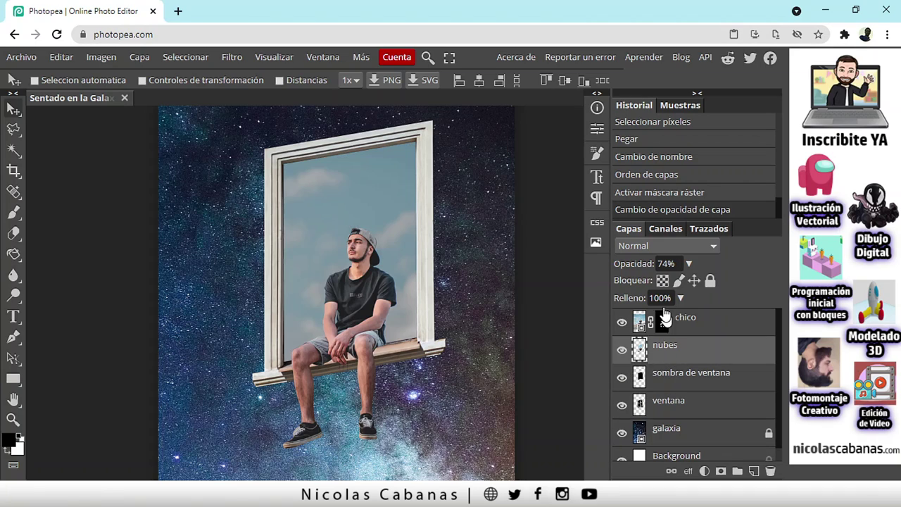
drag(636, 263, 710, 266)
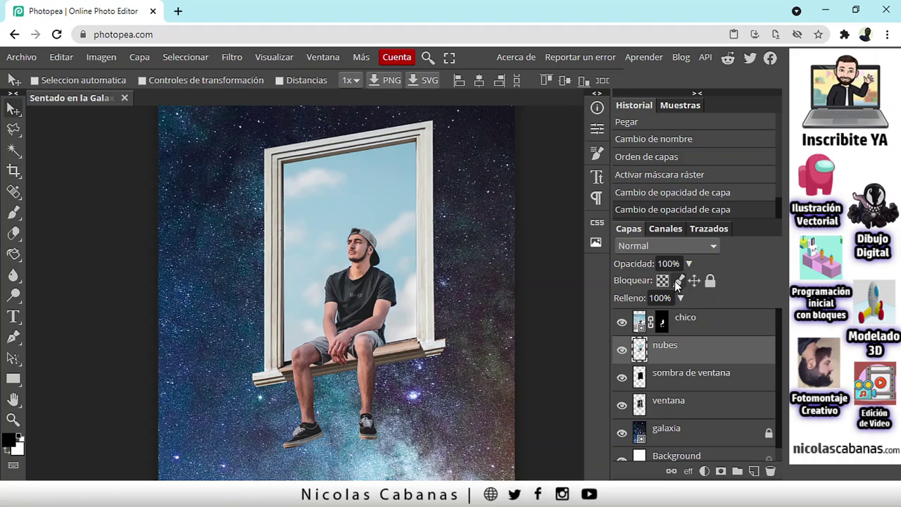
mouse_move(642, 265)
mouse_down()
mouse_move(633, 266)
mouse_move(662, 266)
mouse_move(641, 265)
mouse_move(650, 263)
mouse_up()
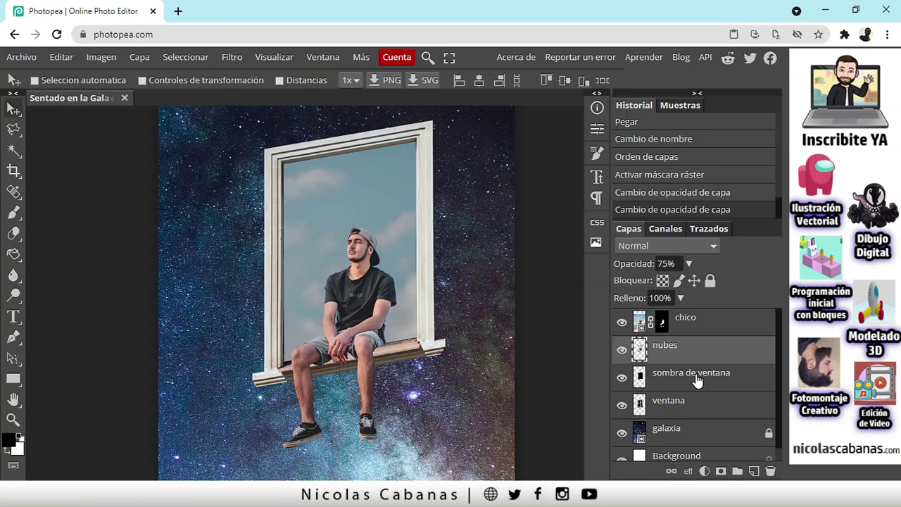
- Examine the whole composition and the man, sill and legs up close for missing shadows
scroll(320, 418, down, 2)
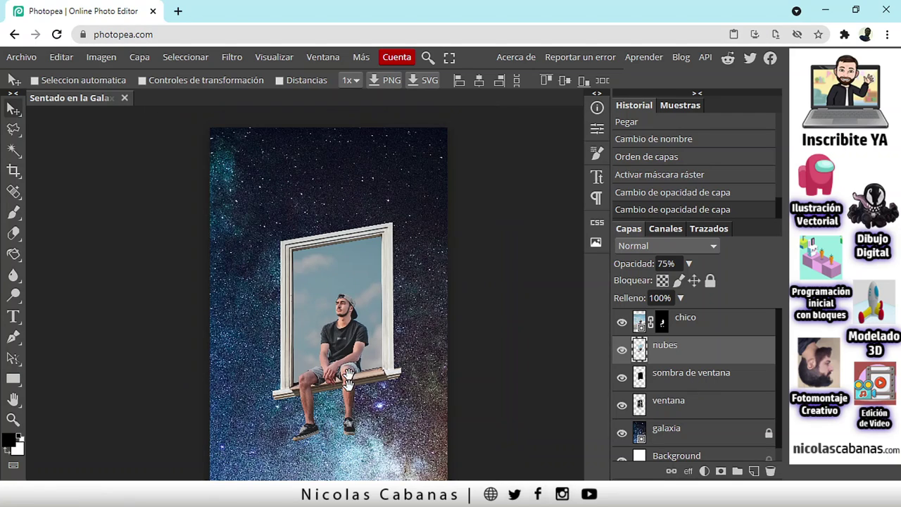
scroll(345, 366, down, 2)
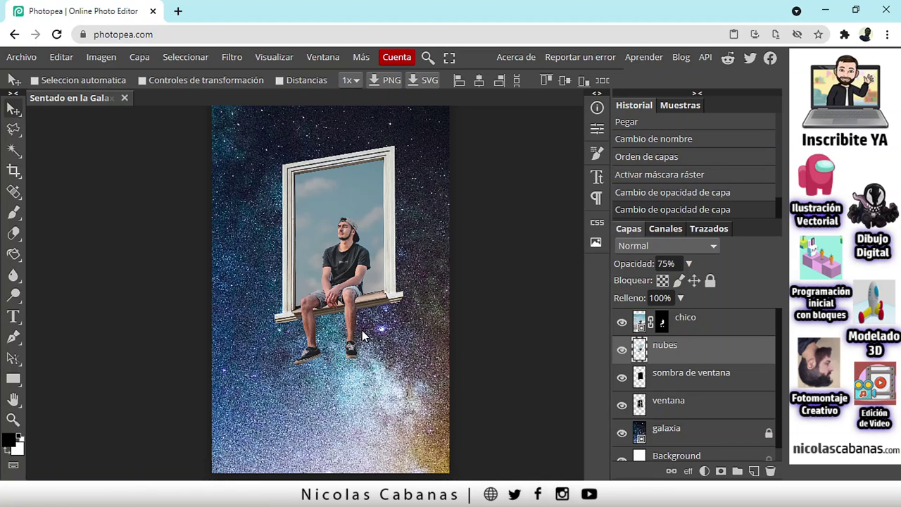
scroll(315, 316, up, 3)
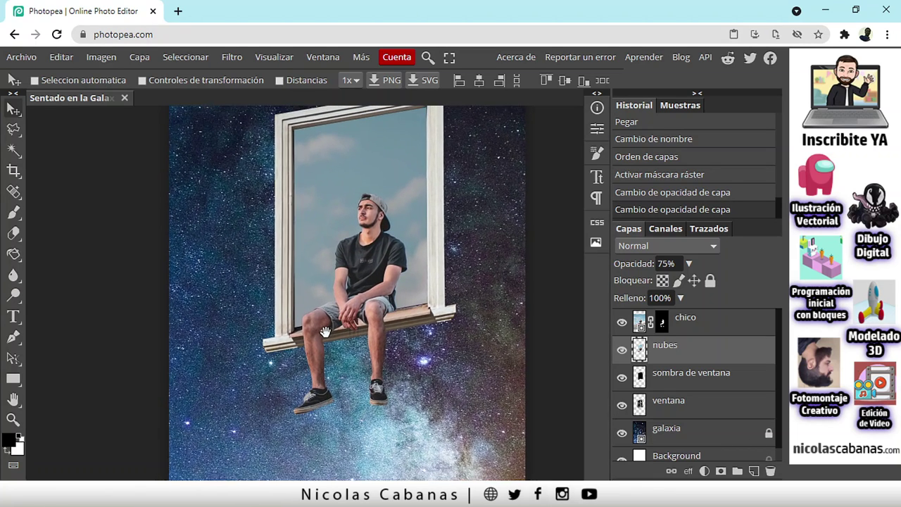
scroll(328, 345, up, 2)
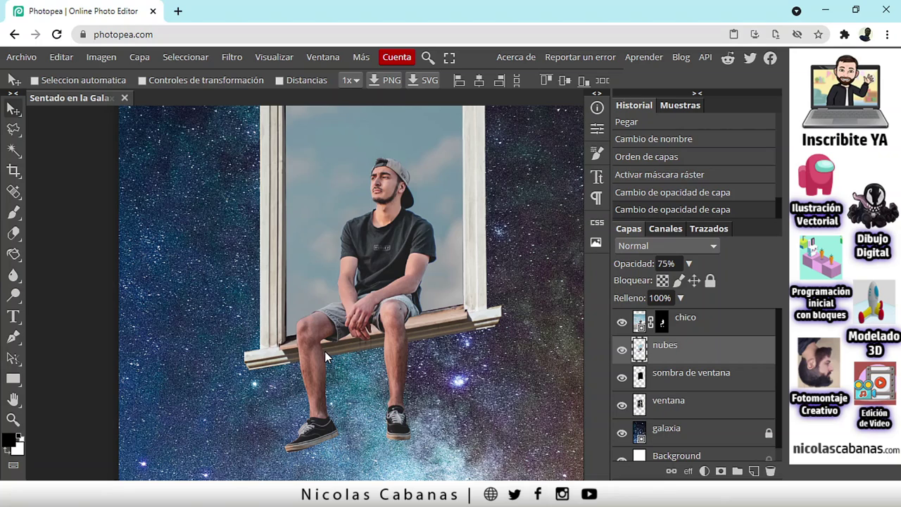
scroll(380, 286, up, 3)
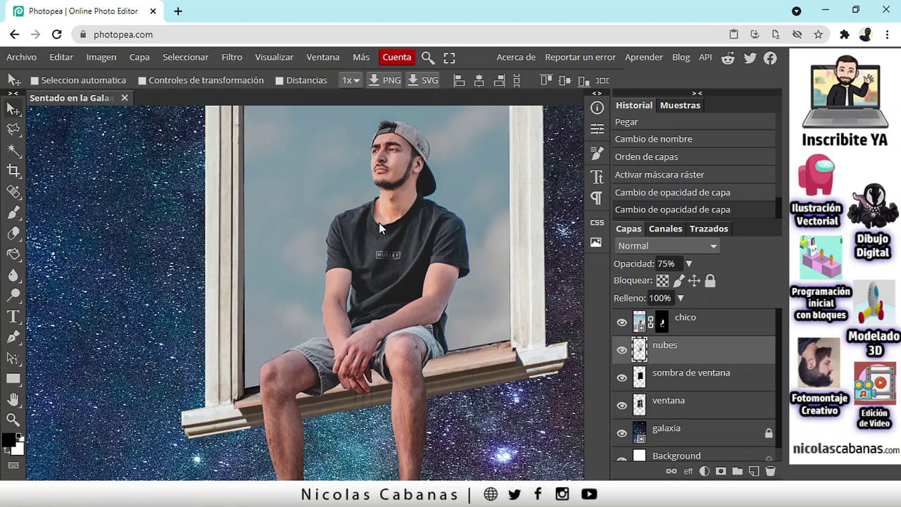
scroll(379, 223, up, 2)
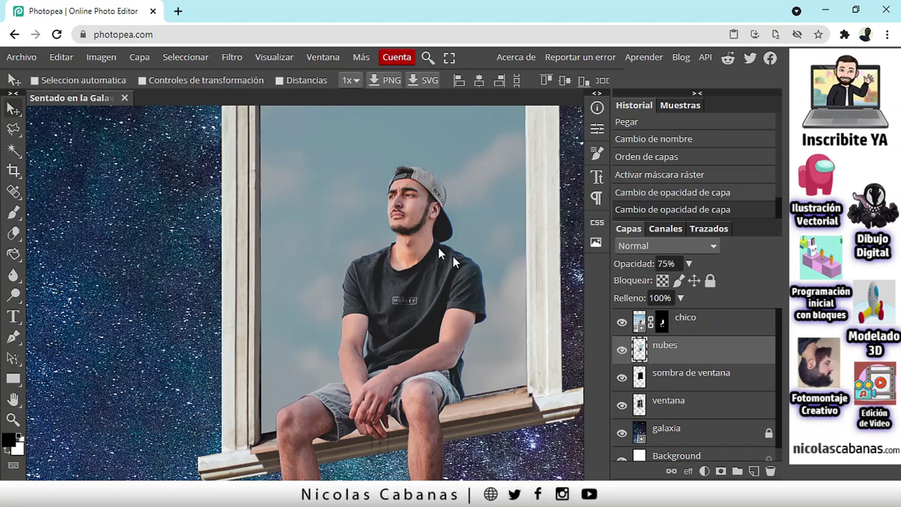
scroll(446, 333, down, 3)
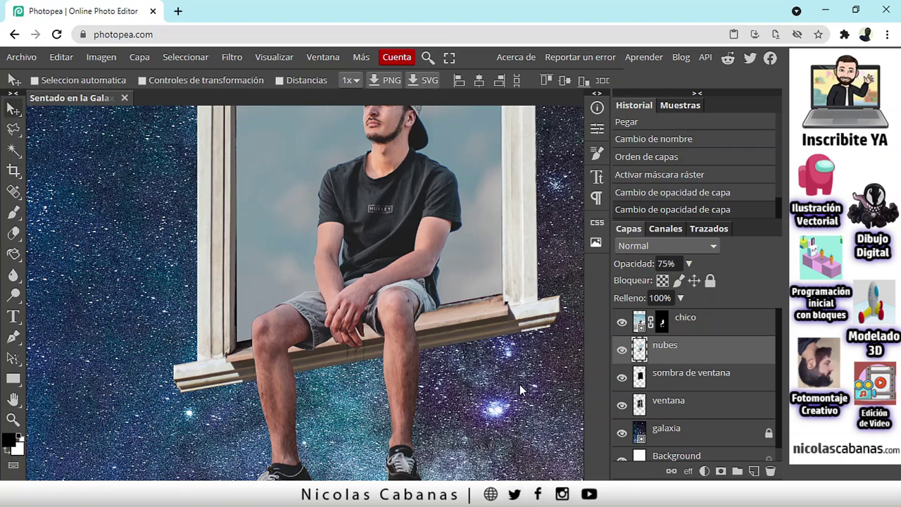
drag(386, 248, 418, 230)
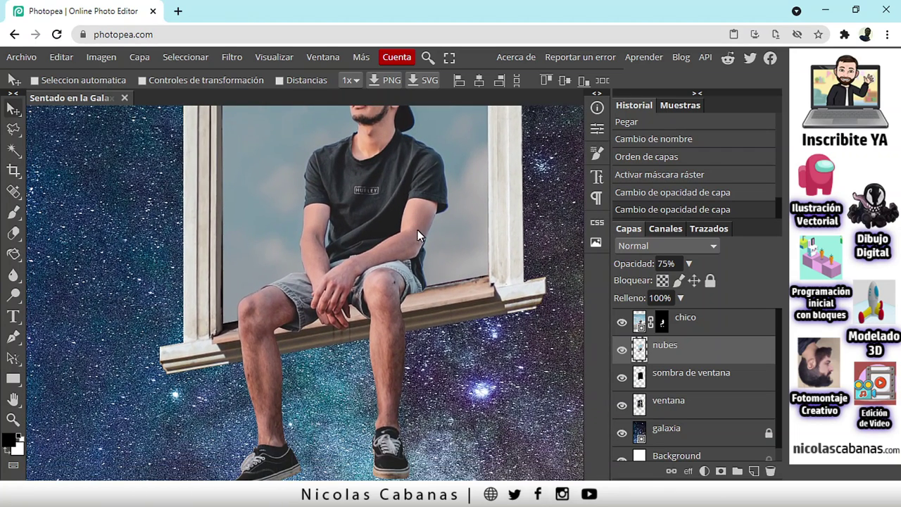
- Add a new layer named sombras directly above the nubes layer and activate the Brush tool
click(754, 471)
double_click(666, 346)
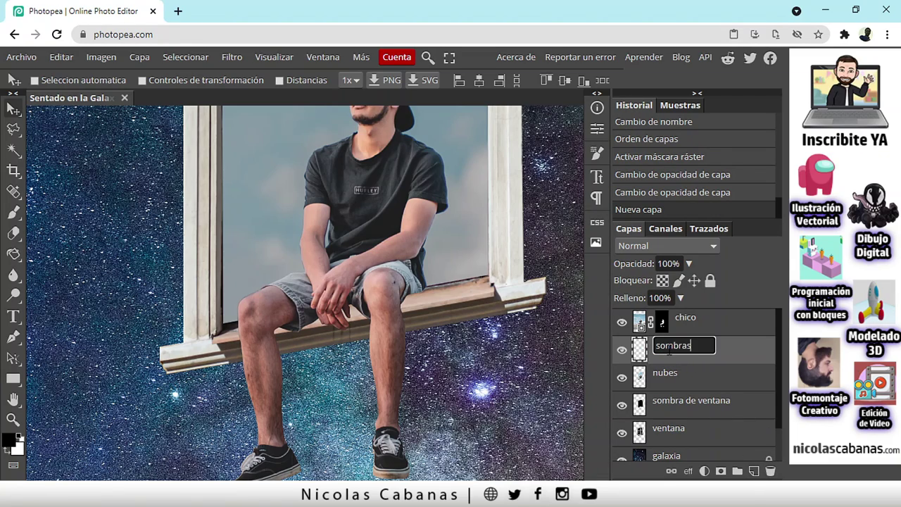
key(Return)
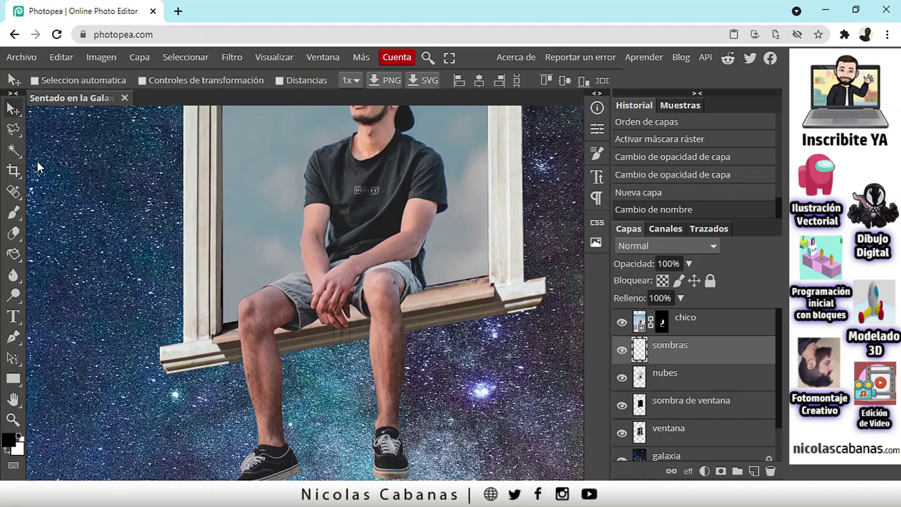
click(13, 212)
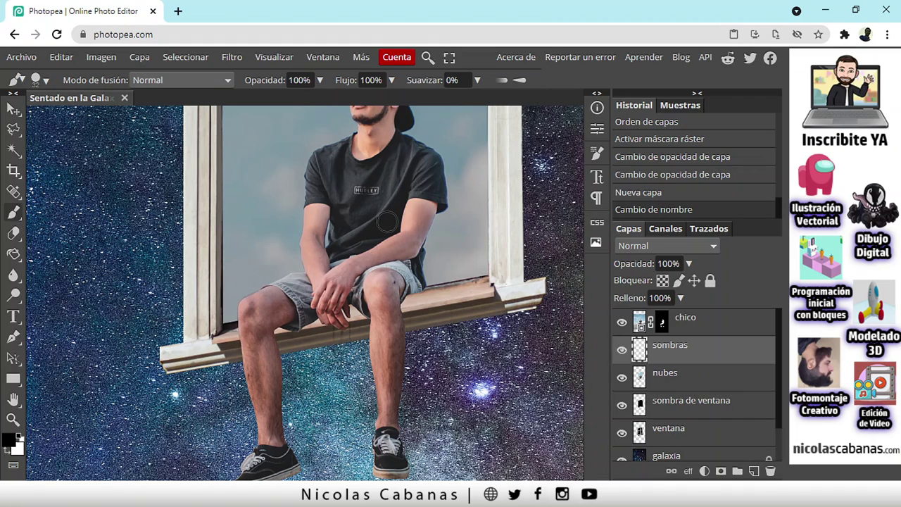
click(47, 81)
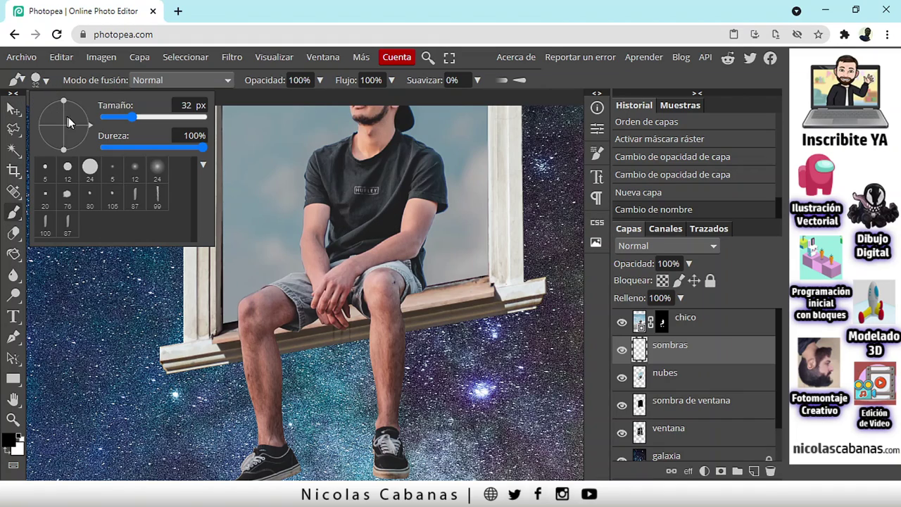
drag(136, 115, 140, 116)
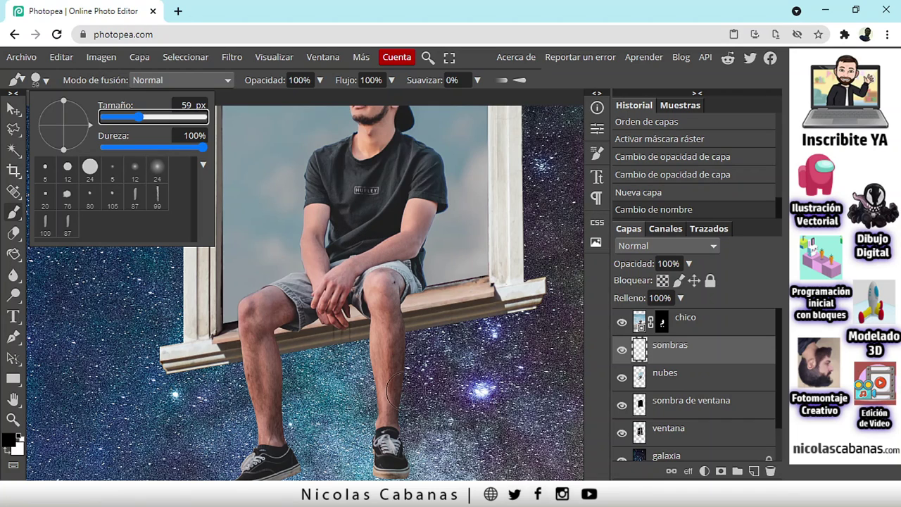
mouse_move(403, 391)
mouse_down()
mouse_move(414, 286)
mouse_move(417, 343)
mouse_up()
key(ctrl+z)
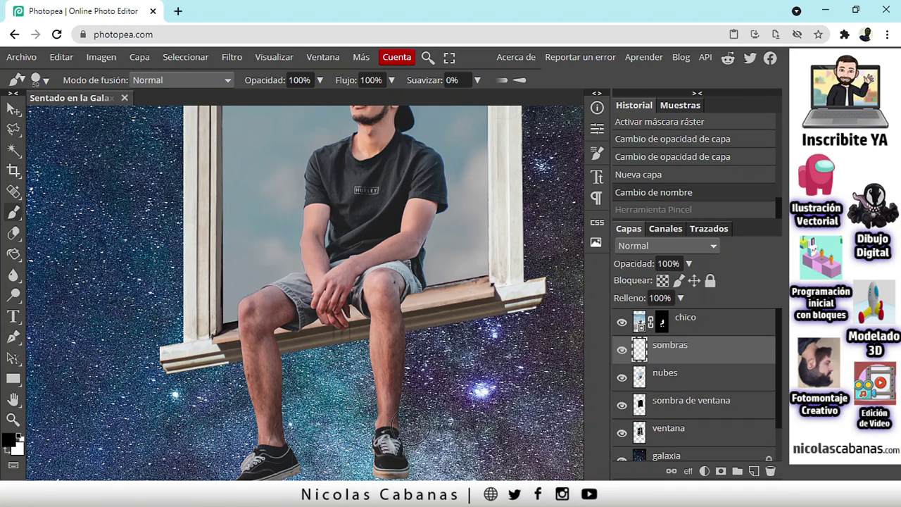
- Disable the chico layer's raster mask and move the sombras layer above chico
scroll(408, 414, down, 3)
scroll(384, 281, up, 2)
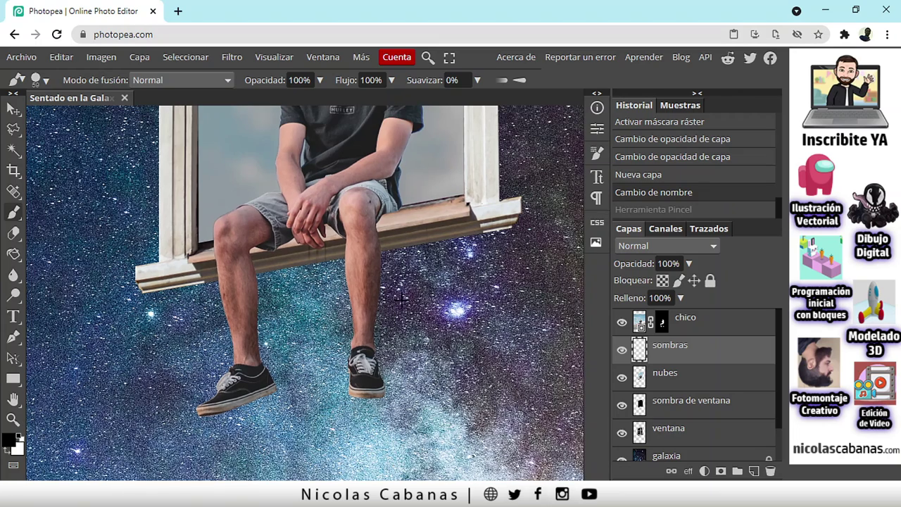
scroll(395, 298, down, 2)
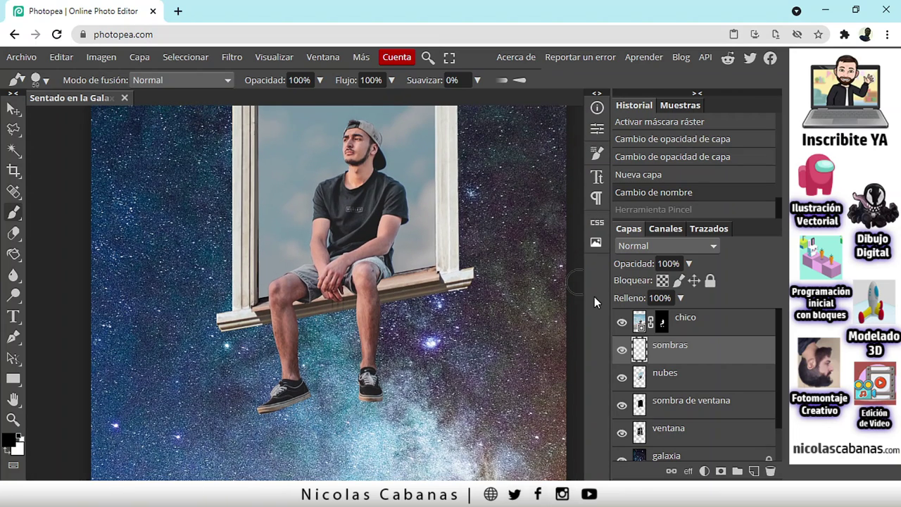
click(663, 323)
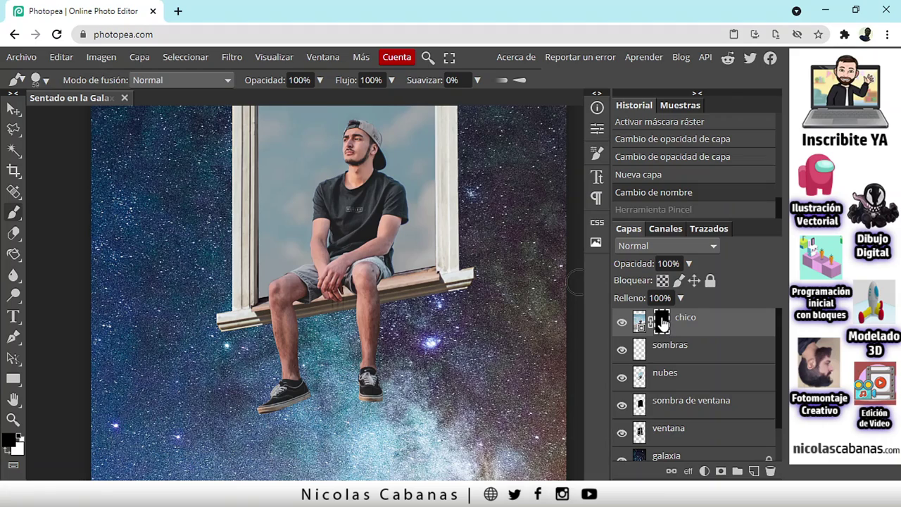
right_click(663, 324)
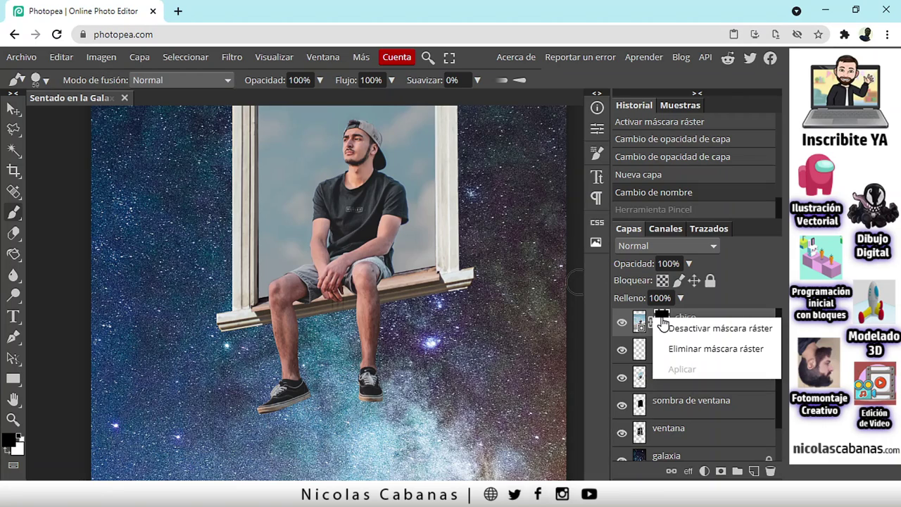
click(748, 336)
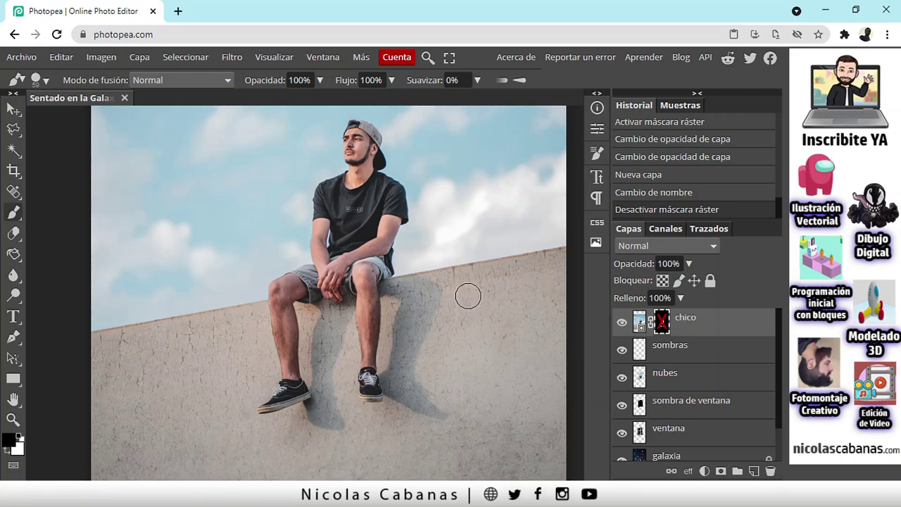
click(680, 344)
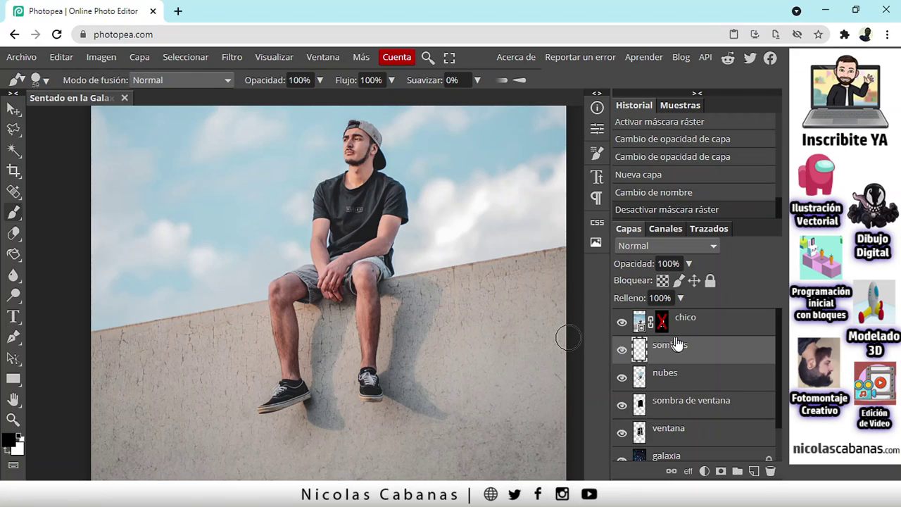
drag(683, 352, 707, 318)
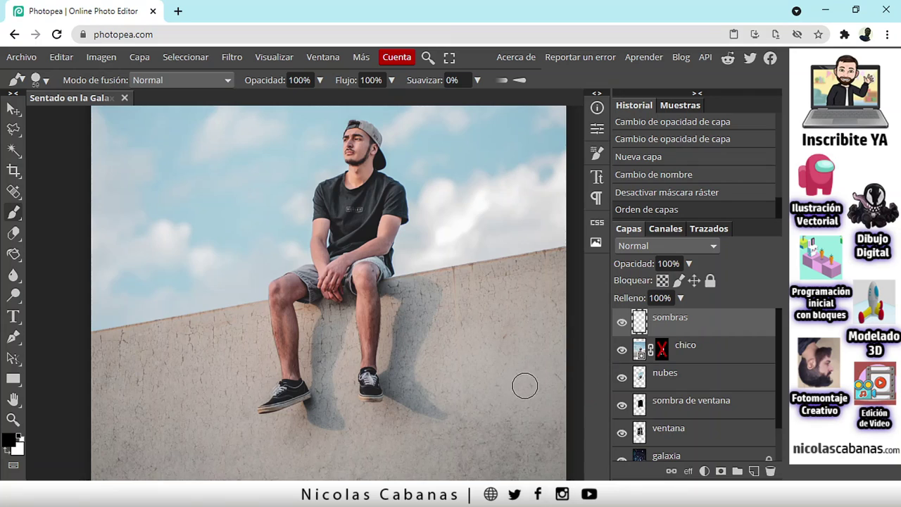
- Set the brush size to 33 px and the sombras layer's opacity and fill to 100%
scroll(372, 392, up, 5)
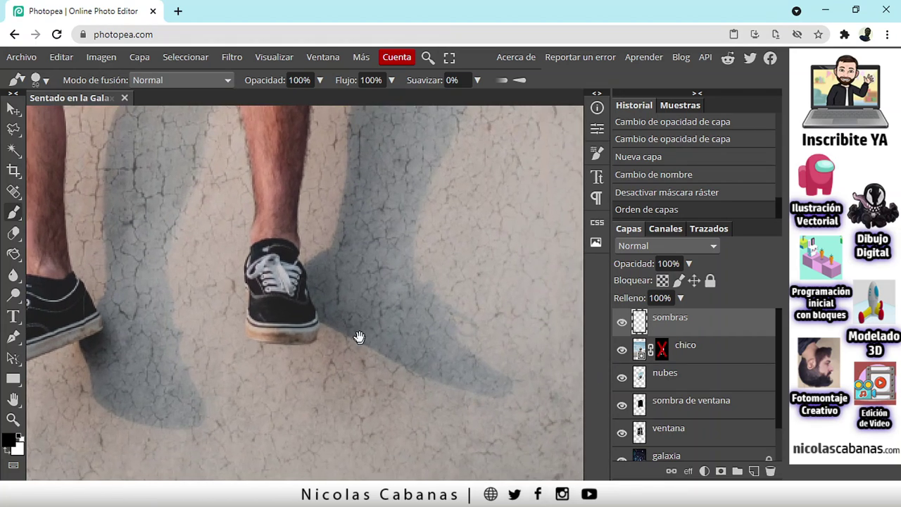
drag(359, 337, 353, 329)
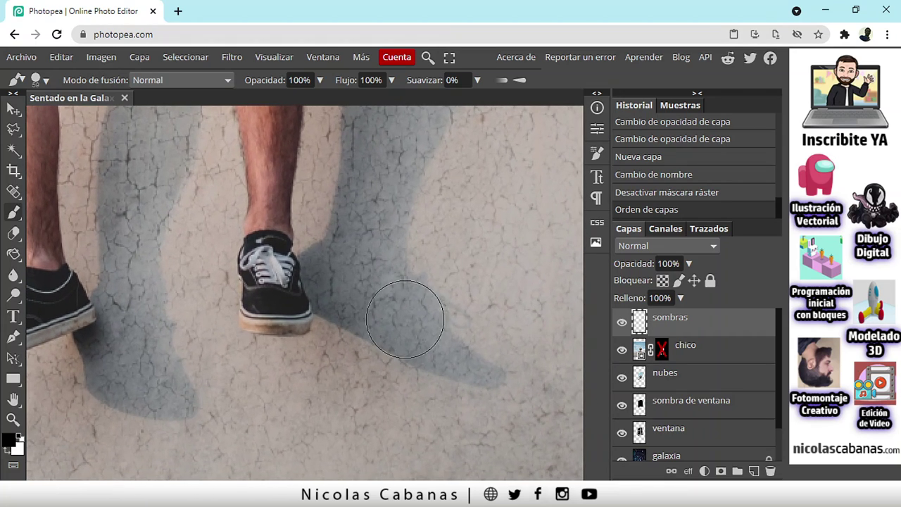
click(43, 82)
mouse_move(118, 116)
mouse_down()
mouse_move(138, 118)
mouse_move(131, 124)
mouse_up()
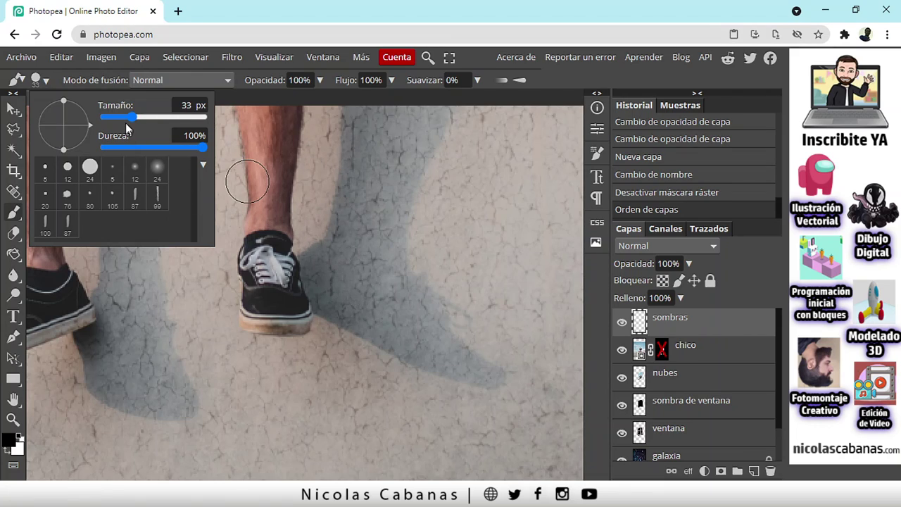
click(185, 108)
key(Tab)
click(704, 322)
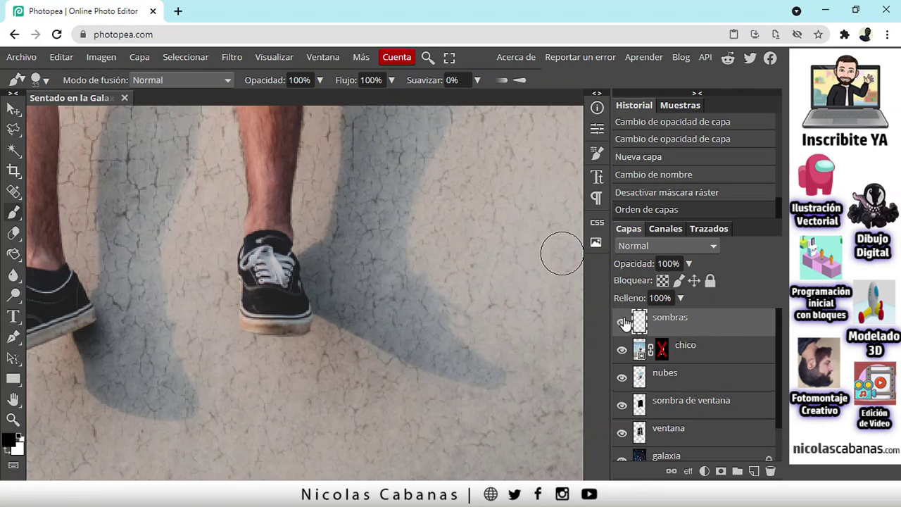
click(688, 264)
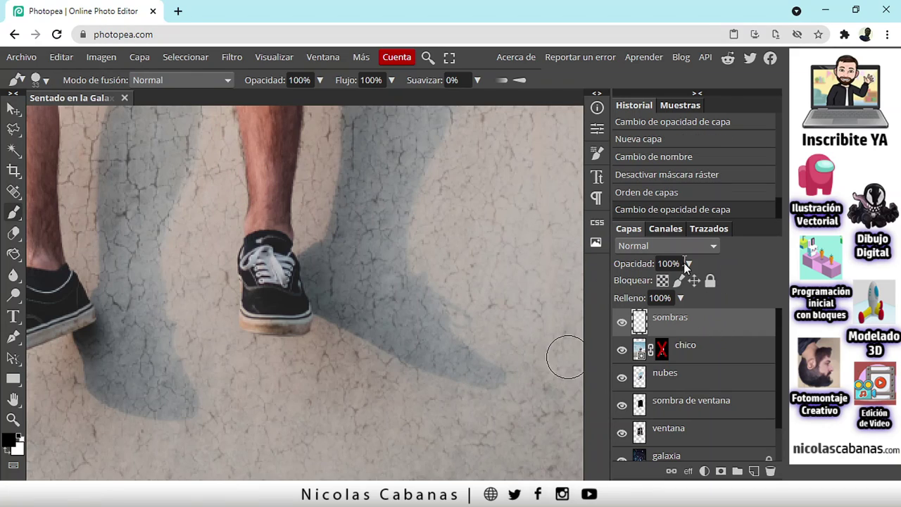
key(Return)
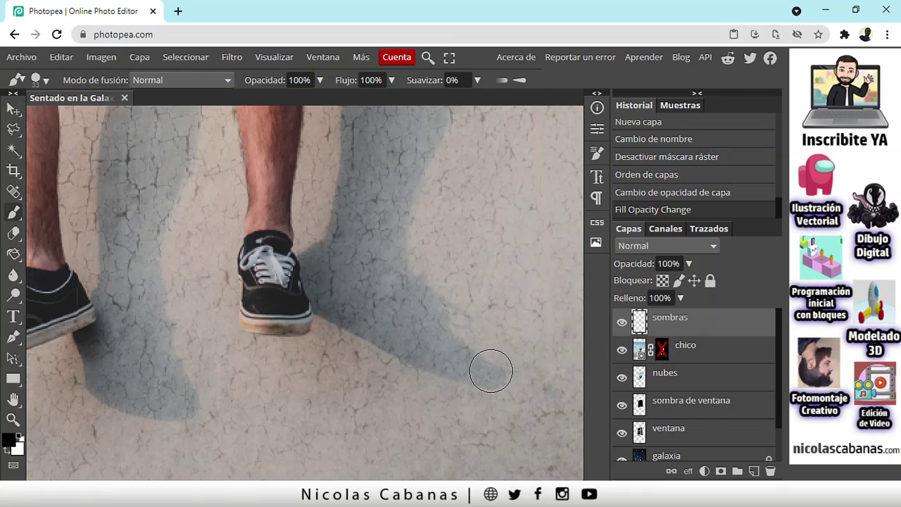
- Paint solid black over the cast shadow beside the man's front leg, from foot to knee, on the sombras layer
mouse_move(490, 370)
mouse_down()
mouse_move(331, 298)
mouse_move(313, 275)
mouse_move(356, 271)
mouse_move(429, 330)
mouse_move(373, 264)
mouse_move(343, 246)
mouse_move(345, 237)
mouse_move(379, 398)
mouse_move(378, 342)
mouse_move(366, 335)
mouse_move(326, 412)
mouse_move(366, 314)
mouse_move(355, 351)
mouse_up()
mouse_move(366, 408)
mouse_down()
mouse_move(351, 449)
mouse_move(397, 335)
mouse_up()
mouse_move(398, 335)
mouse_down()
mouse_move(427, 266)
mouse_move(422, 235)
mouse_move(376, 221)
mouse_move(322, 226)
mouse_move(378, 266)
mouse_move(380, 309)
mouse_move(388, 263)
mouse_move(367, 270)
mouse_move(360, 358)
mouse_move(336, 429)
mouse_up()
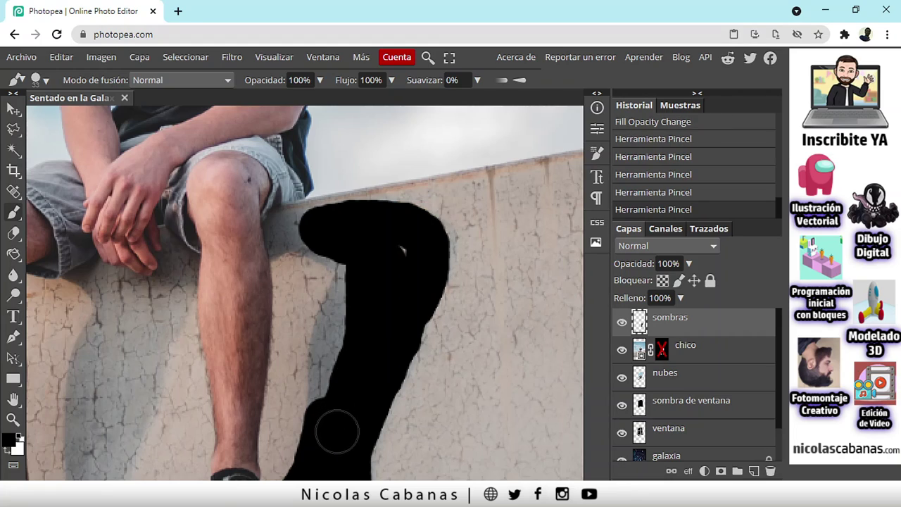
mouse_move(326, 391)
mouse_down()
mouse_move(339, 306)
mouse_move(370, 259)
mouse_move(402, 254)
mouse_move(384, 282)
mouse_up()
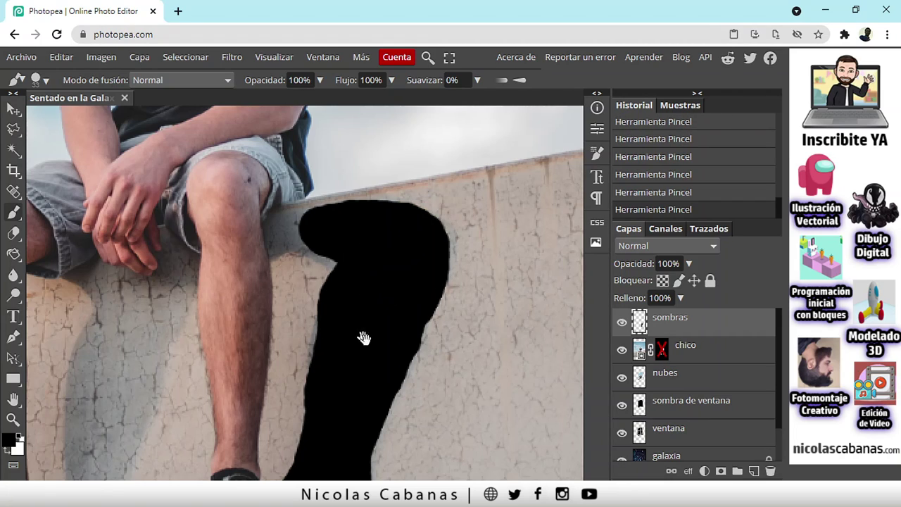
- Paint solid black over the cast shadow between the man's legs, from under his hands down to the toe of the shadow
drag(364, 338, 385, 363)
mouse_move(376, 299)
mouse_down()
mouse_move(343, 255)
mouse_move(301, 257)
mouse_move(346, 259)
mouse_move(363, 291)
mouse_move(305, 268)
mouse_move(353, 285)
mouse_move(383, 311)
mouse_move(340, 277)
mouse_up()
mouse_move(227, 275)
mouse_down()
mouse_move(268, 218)
mouse_move(240, 226)
mouse_move(305, 233)
mouse_move(294, 242)
mouse_move(185, 243)
mouse_move(219, 260)
mouse_move(271, 263)
mouse_move(302, 251)
mouse_move(276, 285)
mouse_move(312, 211)
mouse_move(266, 261)
mouse_move(268, 213)
mouse_move(257, 242)
mouse_move(255, 208)
mouse_move(240, 310)
mouse_up()
scroll(246, 306, down, 1)
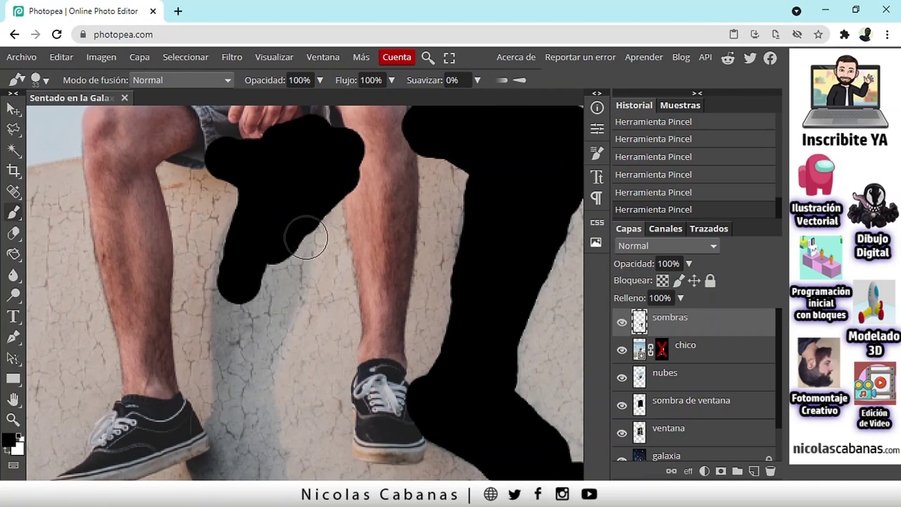
mouse_move(297, 224)
mouse_down()
mouse_move(260, 306)
mouse_move(272, 267)
mouse_move(257, 197)
mouse_move(235, 266)
mouse_move(227, 336)
mouse_move(241, 346)
mouse_move(277, 243)
mouse_up()
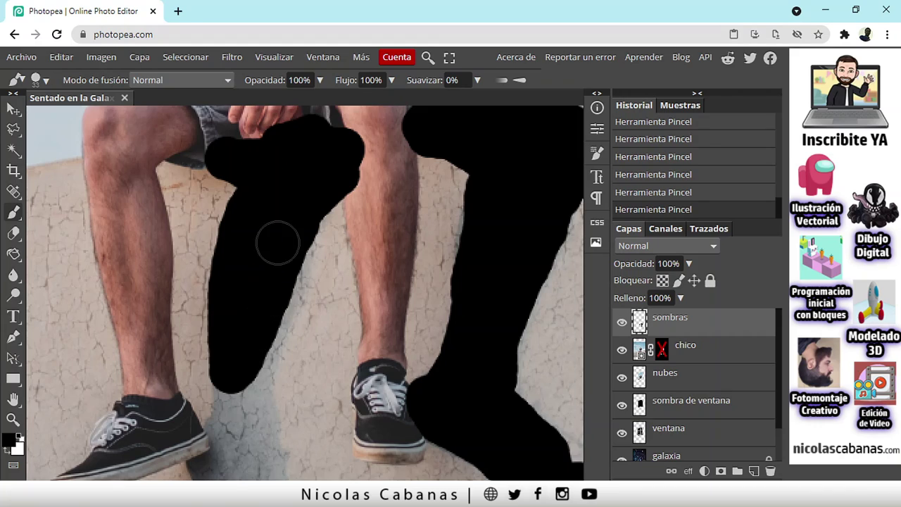
drag(249, 378, 259, 279)
mouse_move(278, 191)
mouse_down()
mouse_move(252, 261)
mouse_move(250, 305)
mouse_up()
mouse_move(244, 272)
mouse_down()
mouse_move(241, 322)
mouse_move(223, 353)
mouse_move(230, 390)
mouse_move(301, 419)
mouse_move(265, 369)
mouse_move(265, 354)
mouse_move(281, 374)
mouse_move(262, 265)
mouse_up()
drag(271, 195, 273, 422)
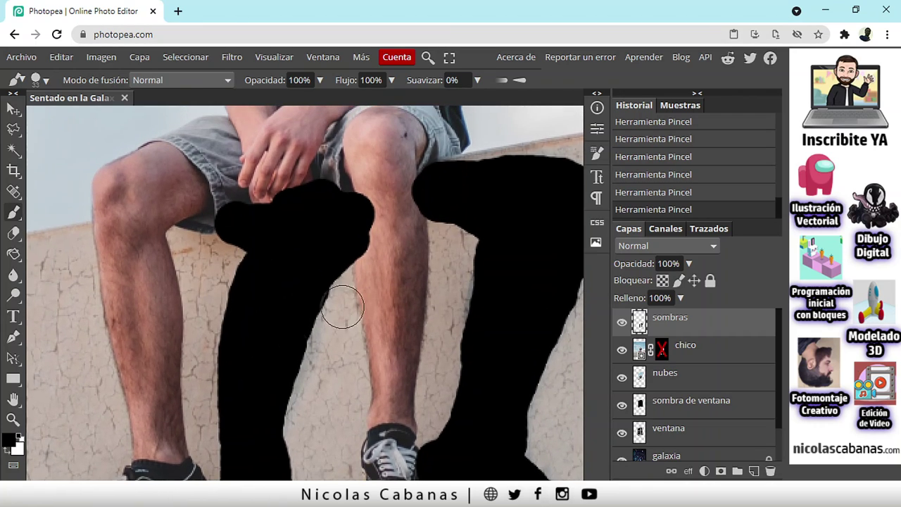
- Touch up the black shadow where it meets the wall edge beside the man's shorts and knee
scroll(428, 257, down, 3)
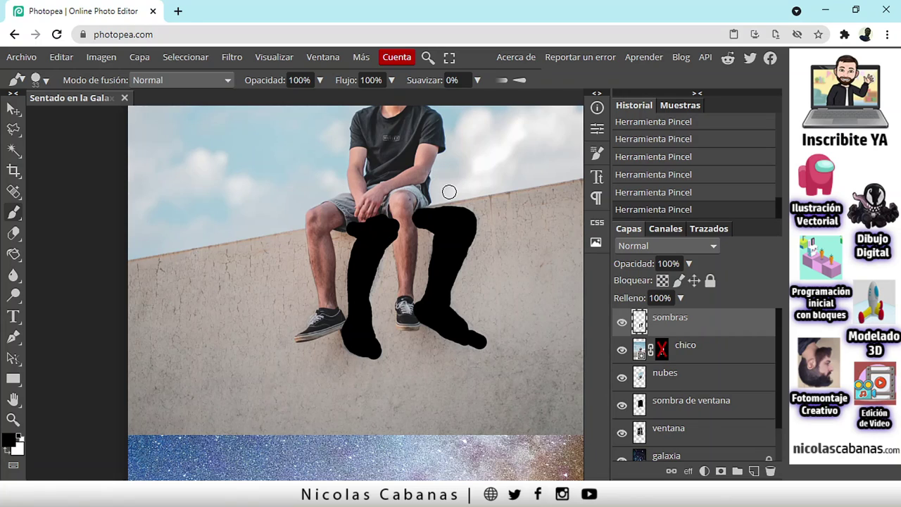
scroll(449, 192, up, 5)
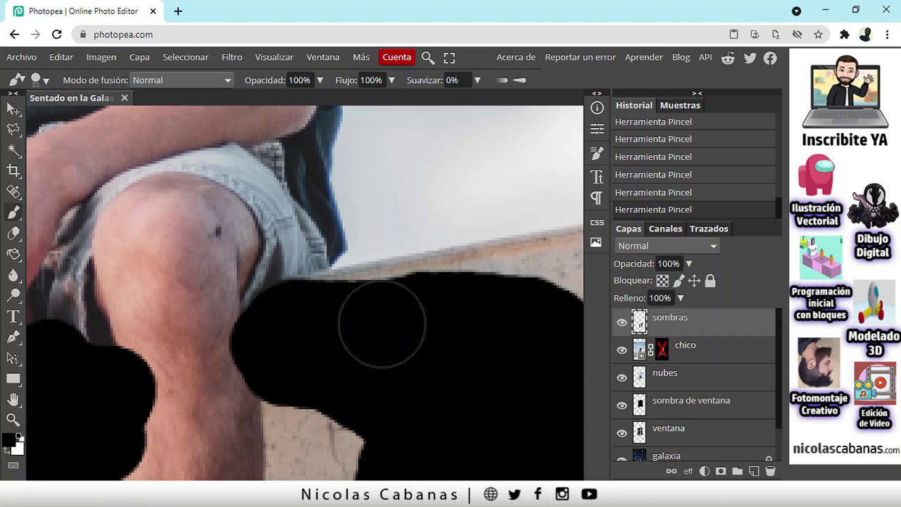
mouse_move(382, 324)
mouse_down()
mouse_move(306, 324)
mouse_move(389, 324)
mouse_move(386, 316)
mouse_move(312, 316)
mouse_move(289, 325)
mouse_move(393, 309)
mouse_move(436, 330)
mouse_move(389, 372)
mouse_move(359, 273)
mouse_move(331, 265)
mouse_move(334, 299)
mouse_up()
scroll(427, 359, down, 5)
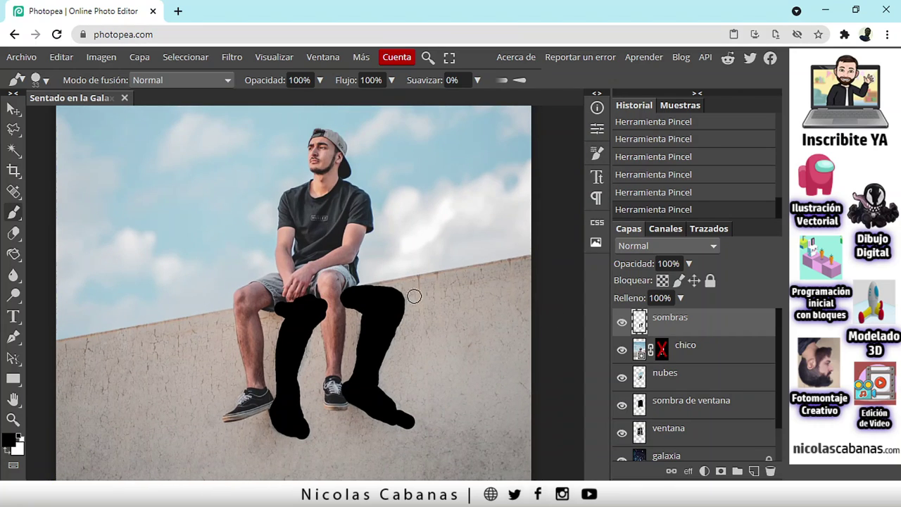
- Enable the chico layer's raster mask again and move the sombras layer directly below chico
click(663, 350)
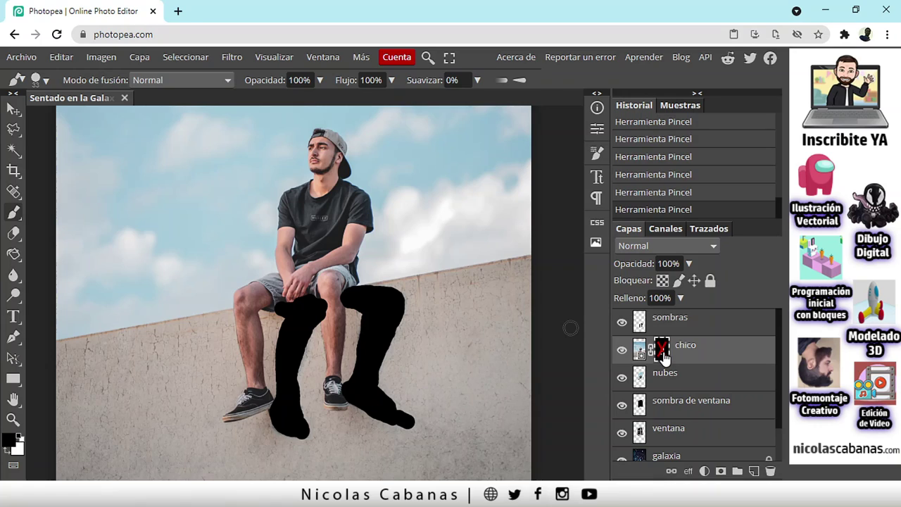
right_click(662, 355)
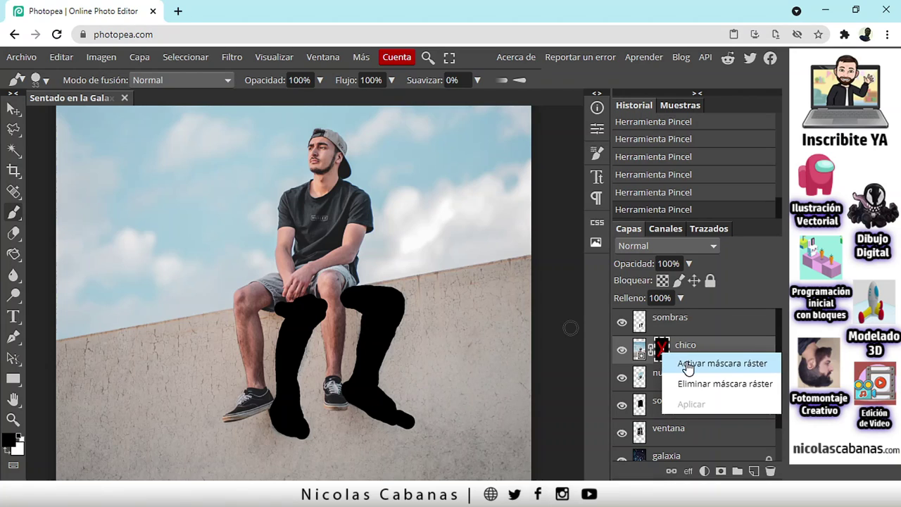
click(687, 365)
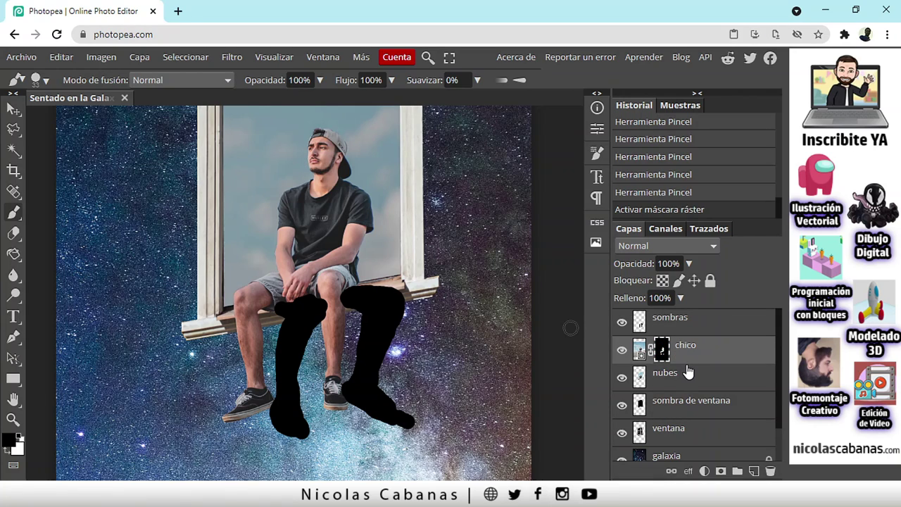
click(682, 328)
mouse_move(679, 320)
mouse_down()
mouse_move(711, 370)
mouse_move(700, 326)
mouse_move(681, 324)
mouse_up()
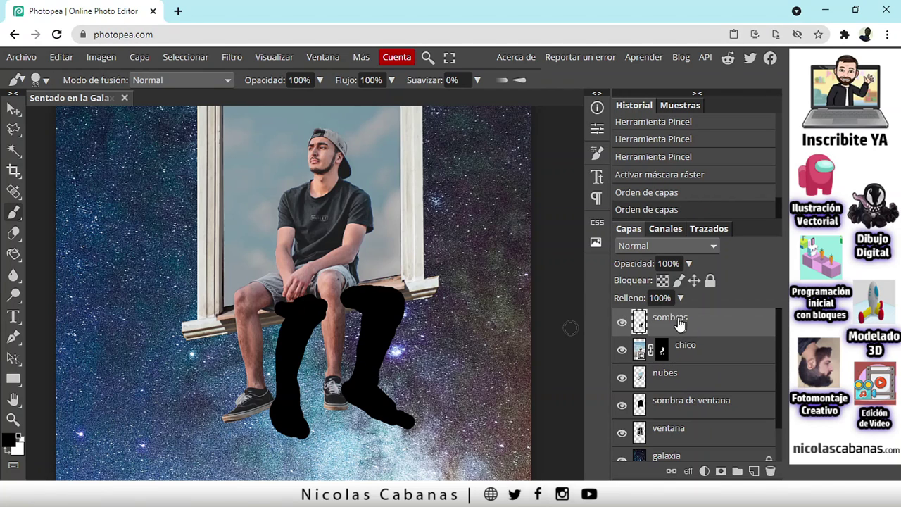
scroll(351, 291, up, 5)
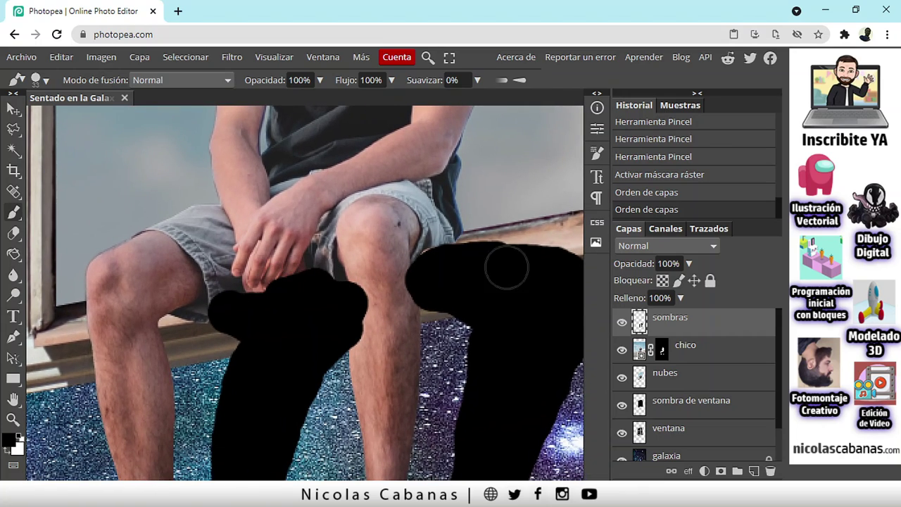
drag(720, 322, 723, 356)
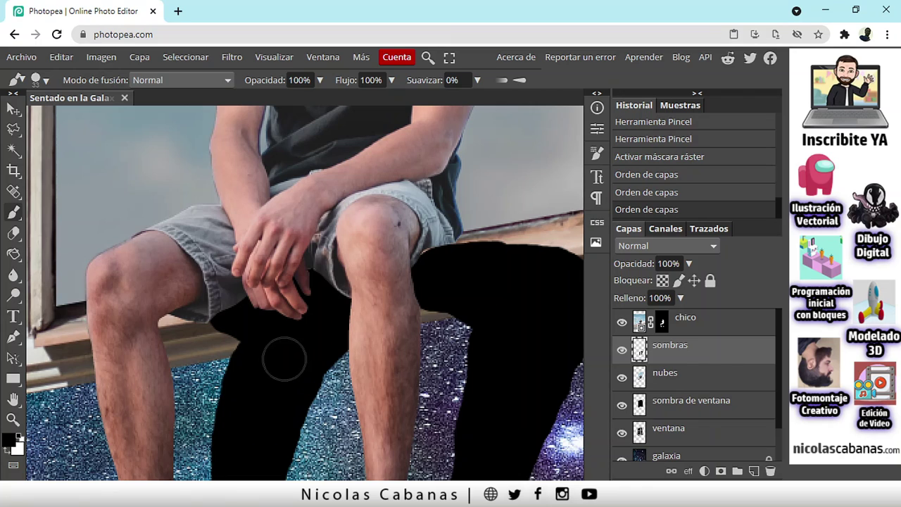
- Fill the remaining gaps in the black shadow near the knee and smooth the outline of the front foot's shadow
drag(420, 299, 431, 270)
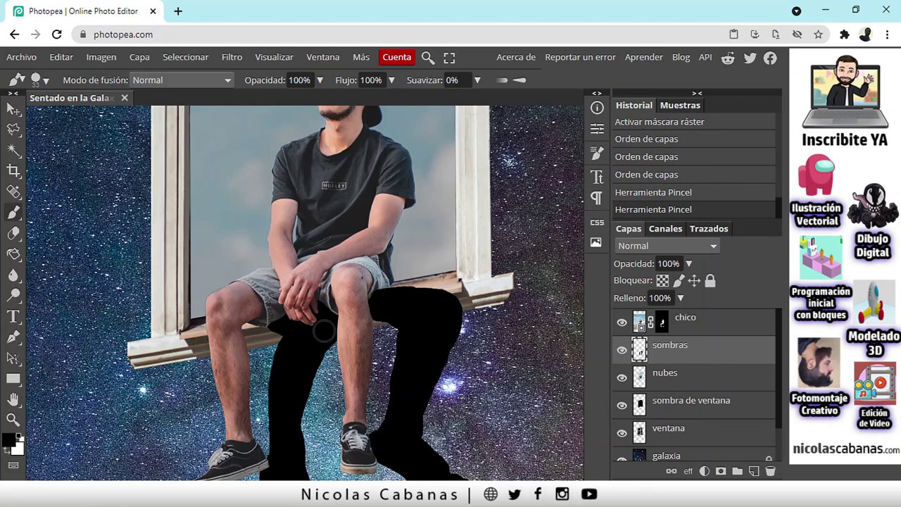
scroll(345, 328, down, 5)
scroll(345, 327, up, 6)
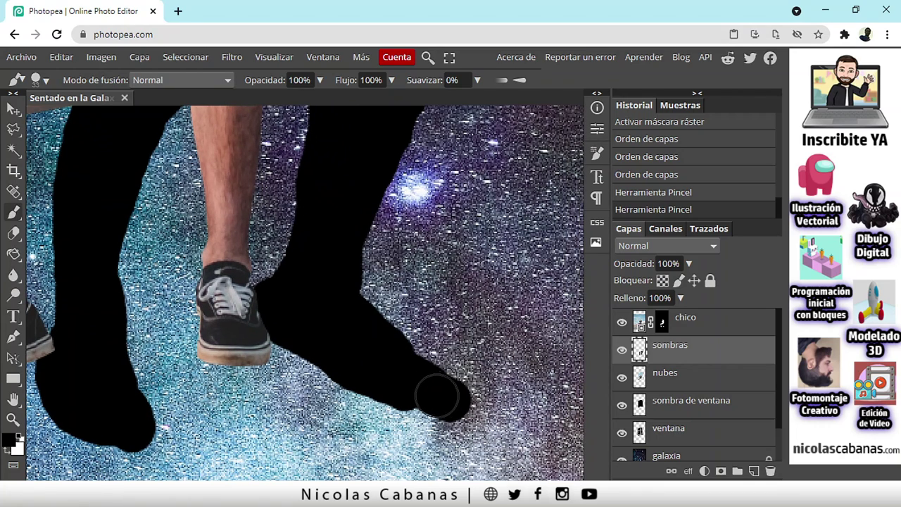
drag(437, 398, 331, 342)
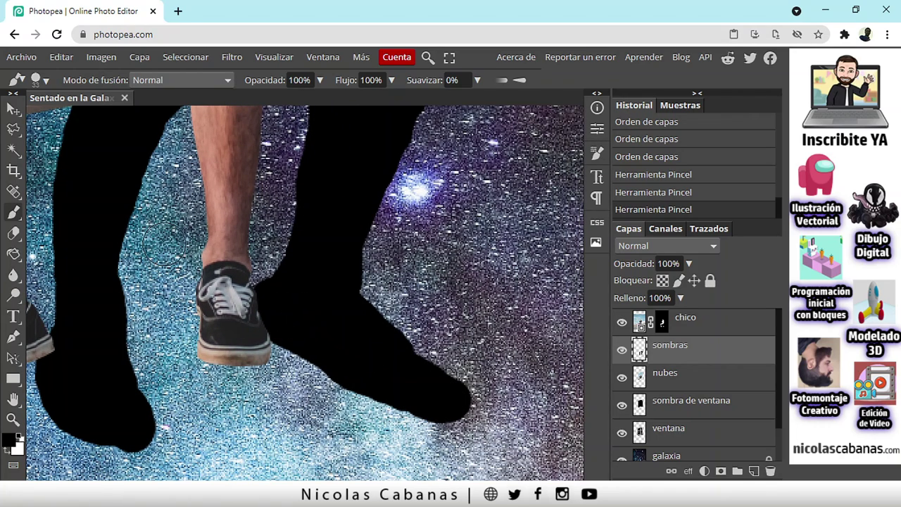
- Set the Eraser size to 47 px and trim the outlines of both foot shadows on the sombras layer
click(14, 233)
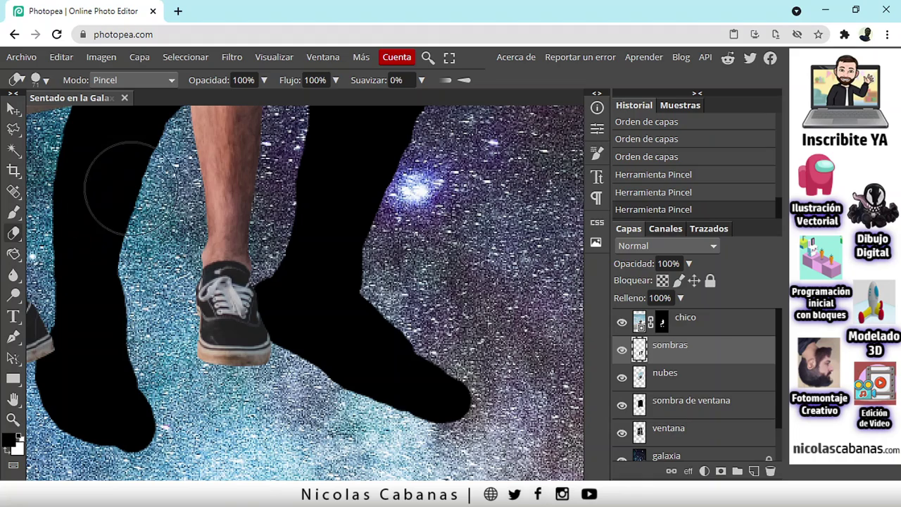
click(37, 79)
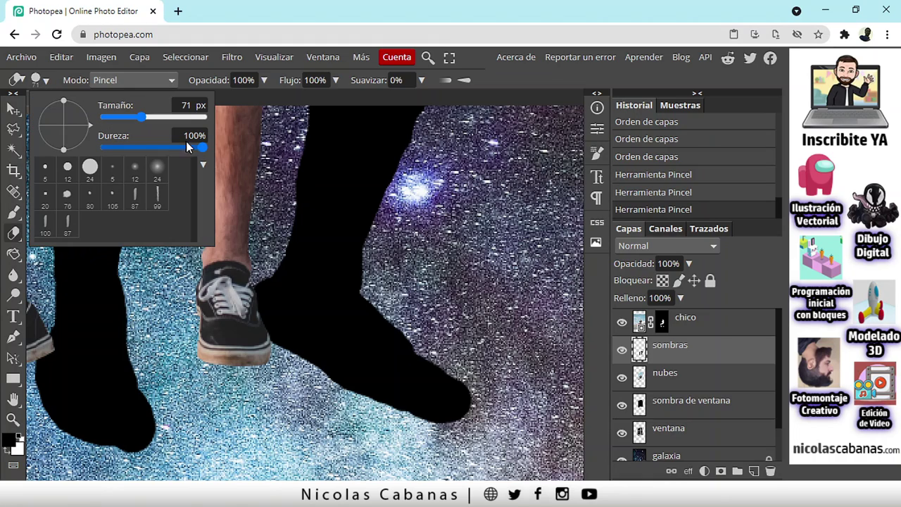
drag(139, 123, 134, 119)
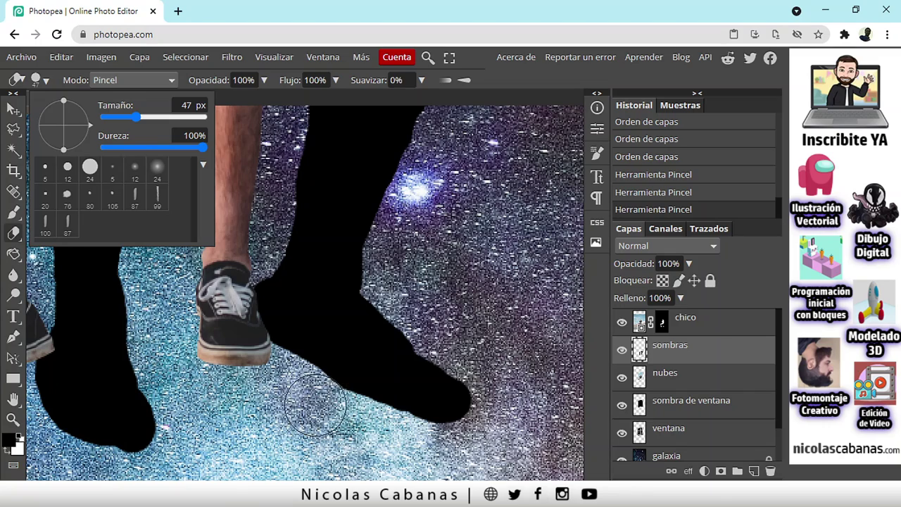
drag(317, 408, 415, 450)
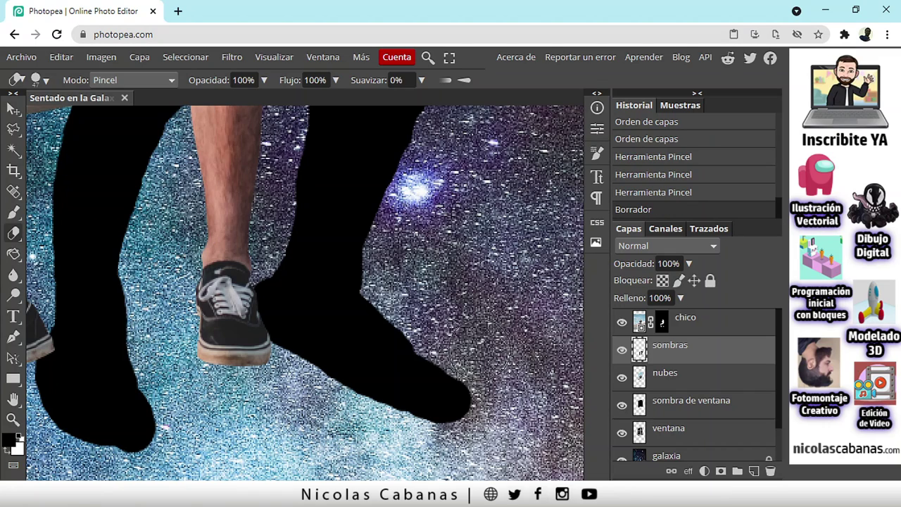
drag(437, 327, 380, 299)
drag(216, 361, 384, 276)
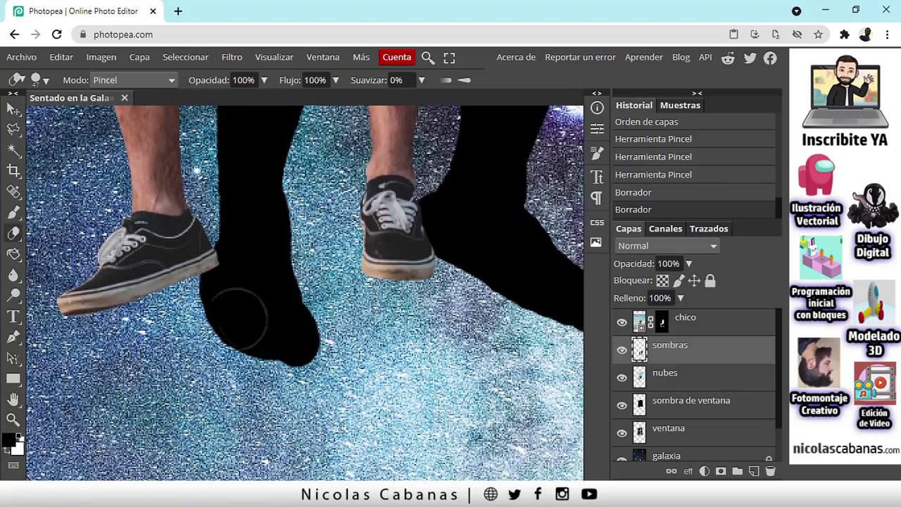
mouse_move(243, 380)
mouse_down()
mouse_move(198, 331)
mouse_move(194, 268)
mouse_move(212, 254)
mouse_up()
scroll(267, 298, down, 3)
drag(328, 208, 340, 270)
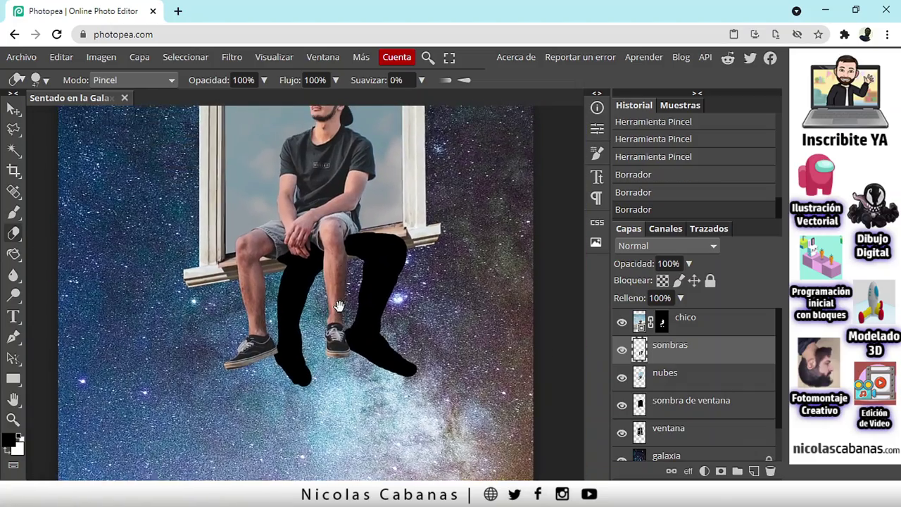
scroll(341, 234, up, 1)
scroll(341, 235, down, 1)
drag(341, 234, 345, 277)
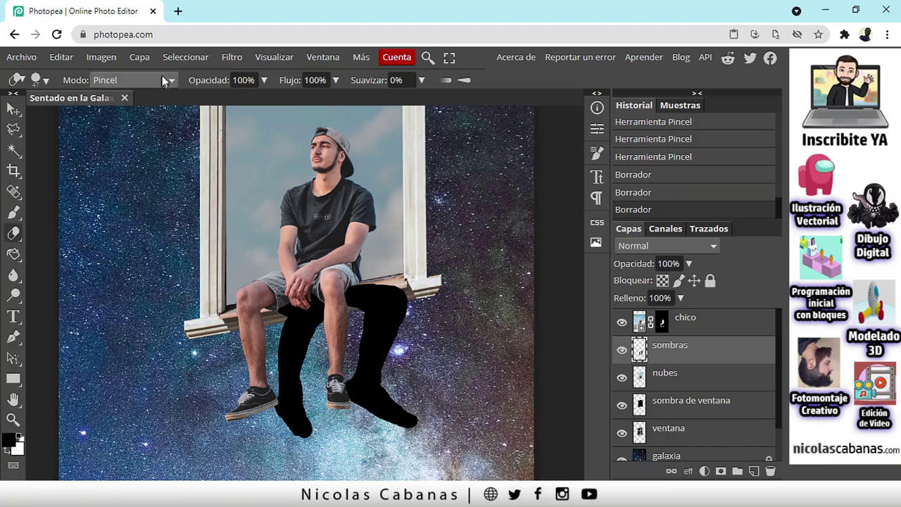
click(238, 59)
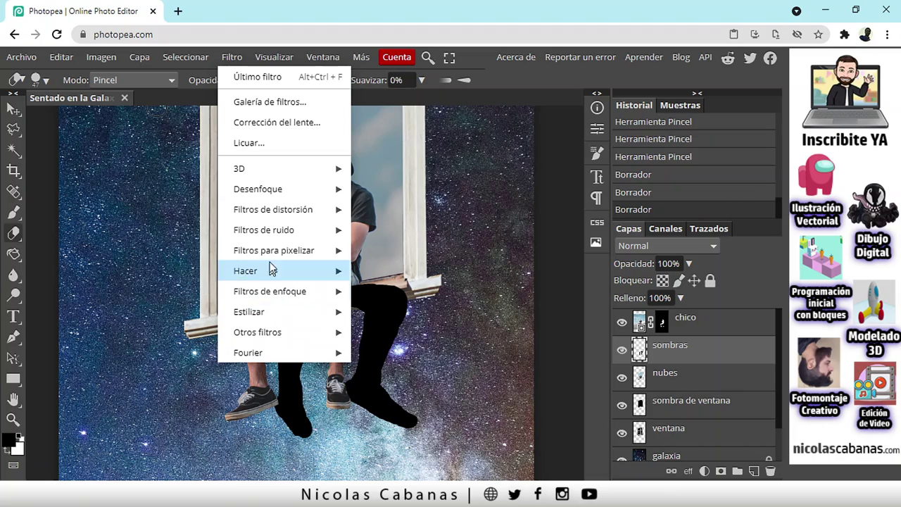
mouse_move(255, 251)
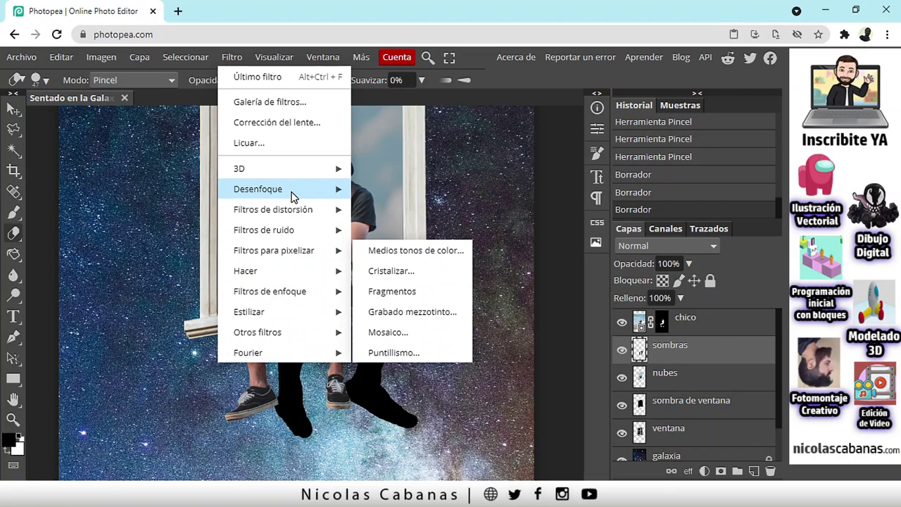
mouse_move(295, 196)
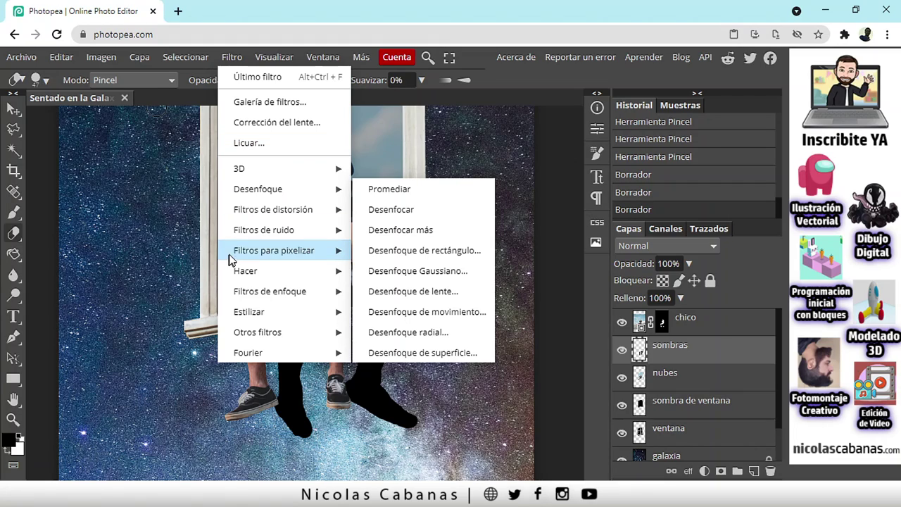
mouse_move(336, 255)
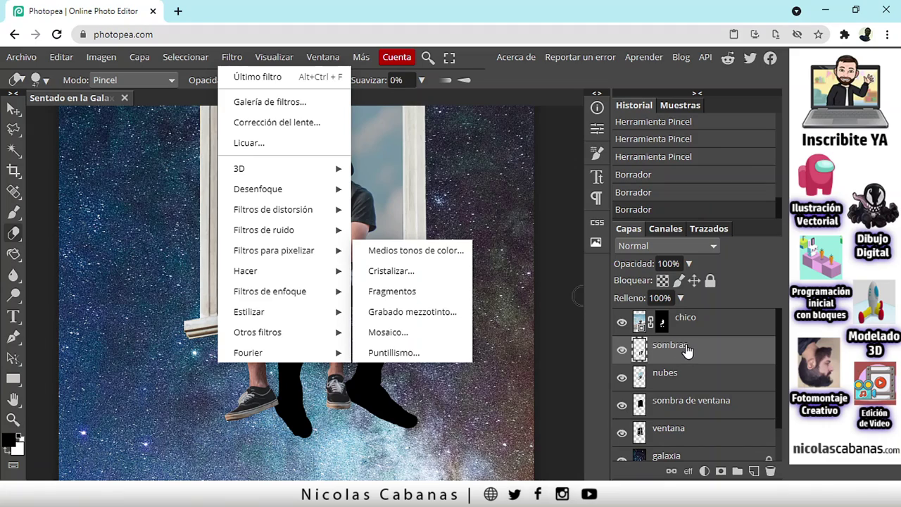
- Start a Gaussian Blur on the sombras layer and compare the leg shadows with the preview on and off
click(232, 61)
click(231, 61)
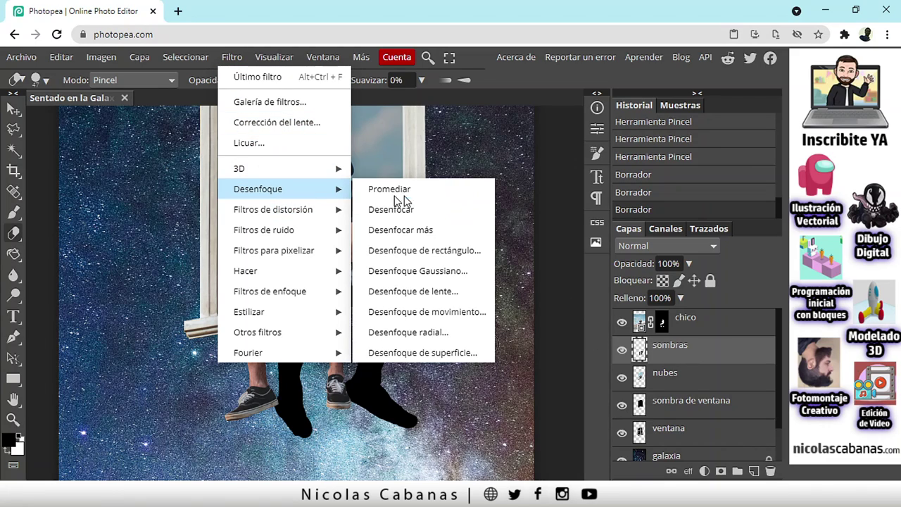
click(463, 277)
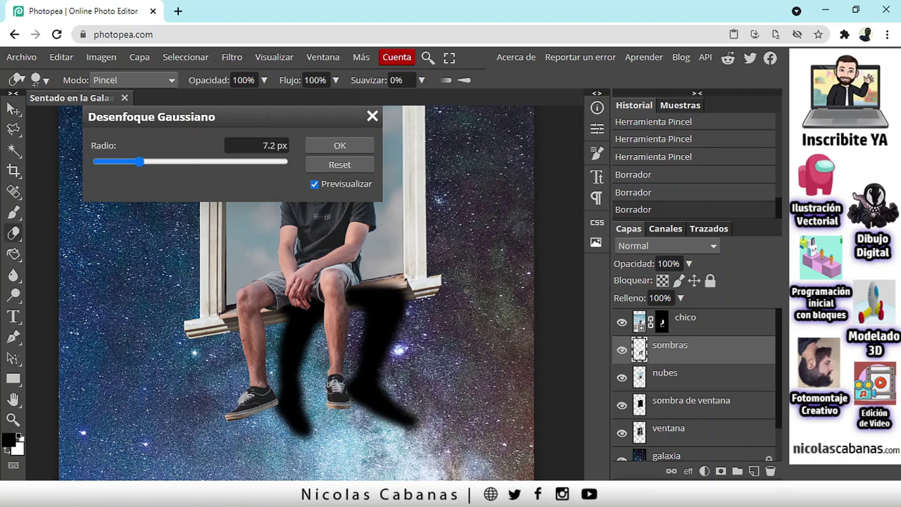
mouse_move(250, 118)
mouse_down()
mouse_move(263, 124)
mouse_move(249, 129)
mouse_up()
click(312, 196)
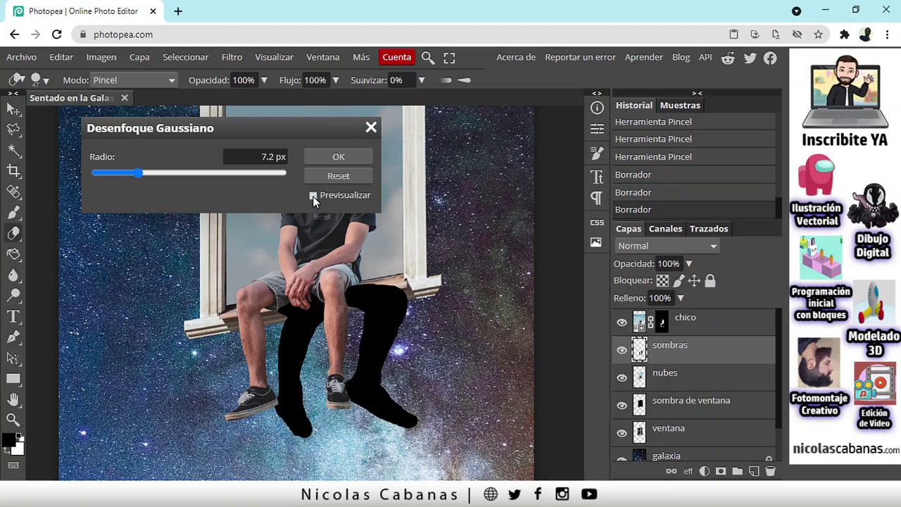
click(312, 196)
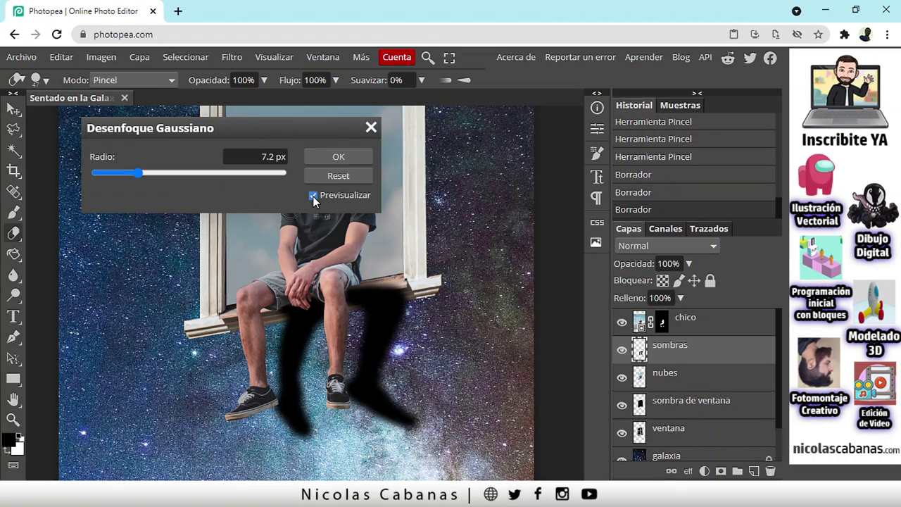
click(313, 196)
click(312, 196)
click(313, 196)
click(312, 196)
- Try Gaussian Blur radii of 31 px and 0.3 px, and apply a moderate radius that softens the leg shadows' edges
drag(144, 171, 169, 173)
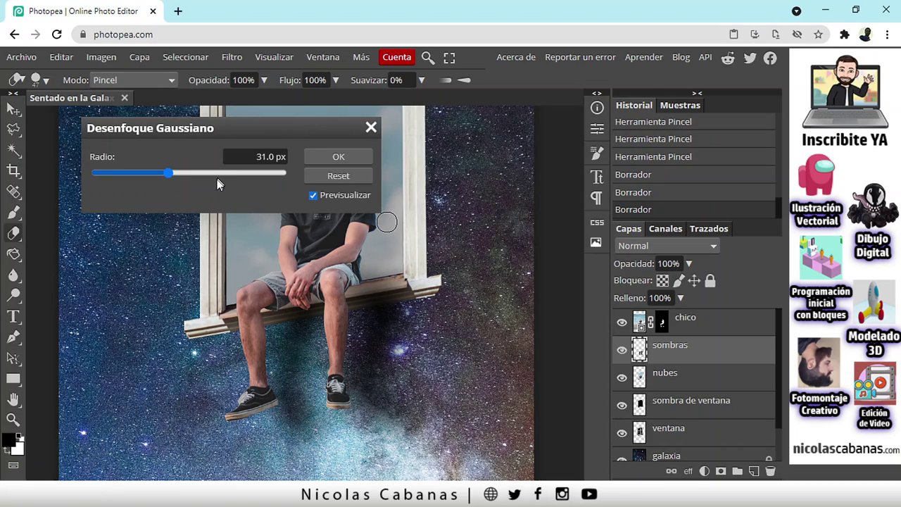
drag(169, 177, 109, 181)
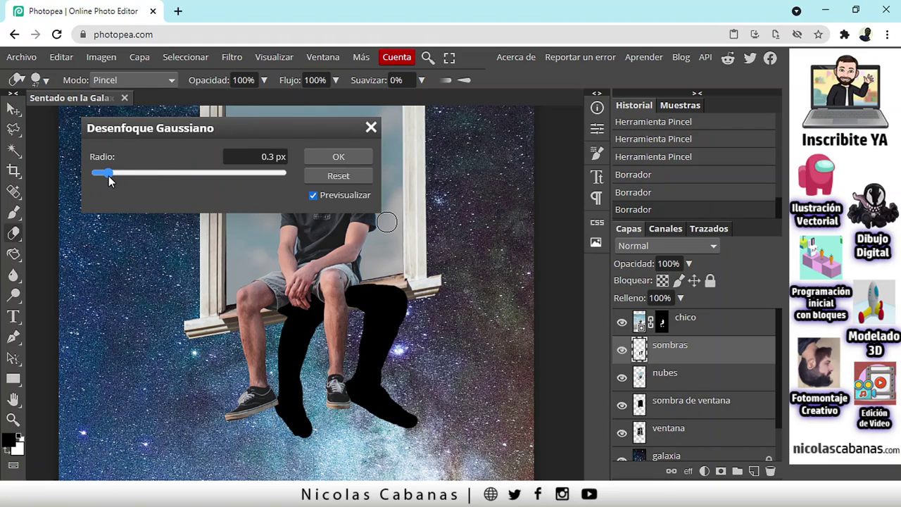
drag(112, 176, 147, 180)
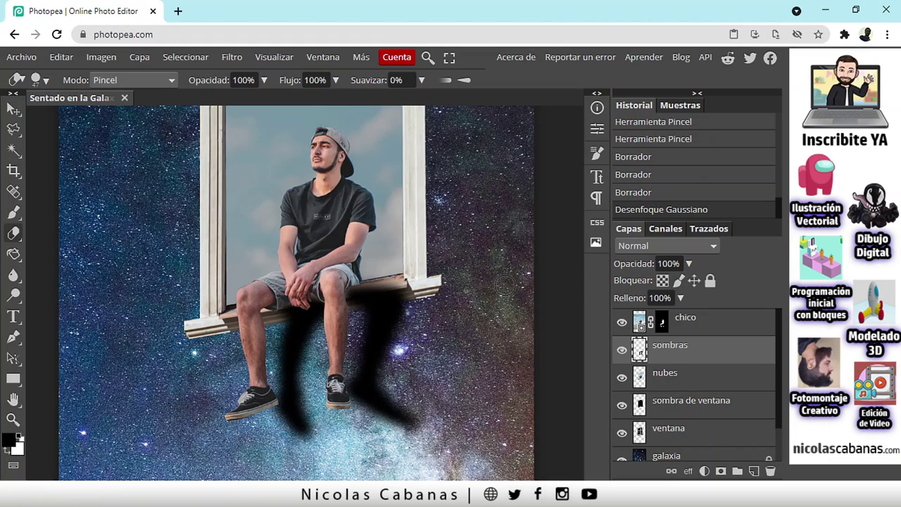
- Lower the opacity of the sombras layer to 47% so the leg shadows blend into the galaxy
drag(645, 263, 628, 263)
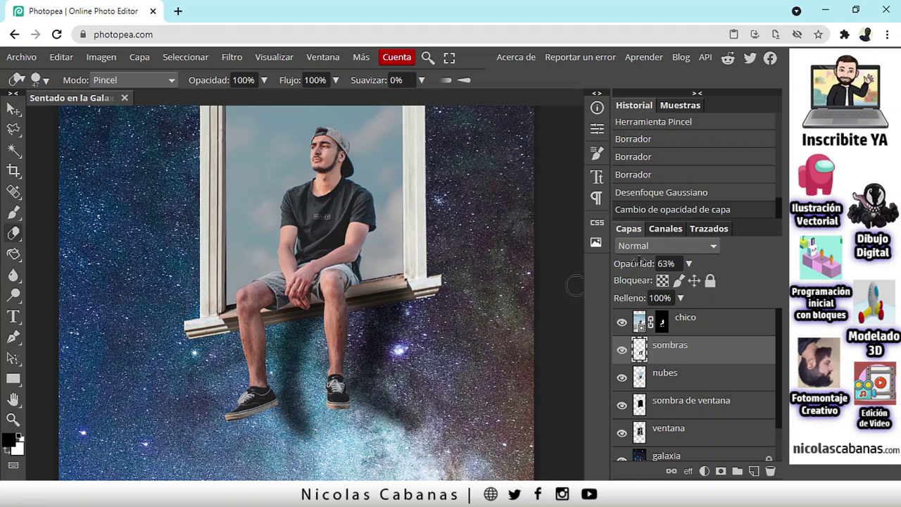
drag(632, 264, 630, 264)
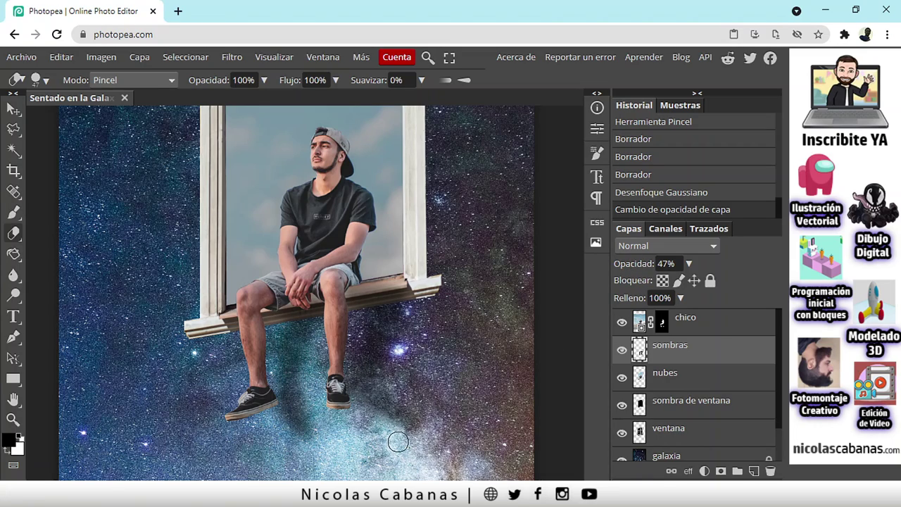
scroll(324, 312, up, 2)
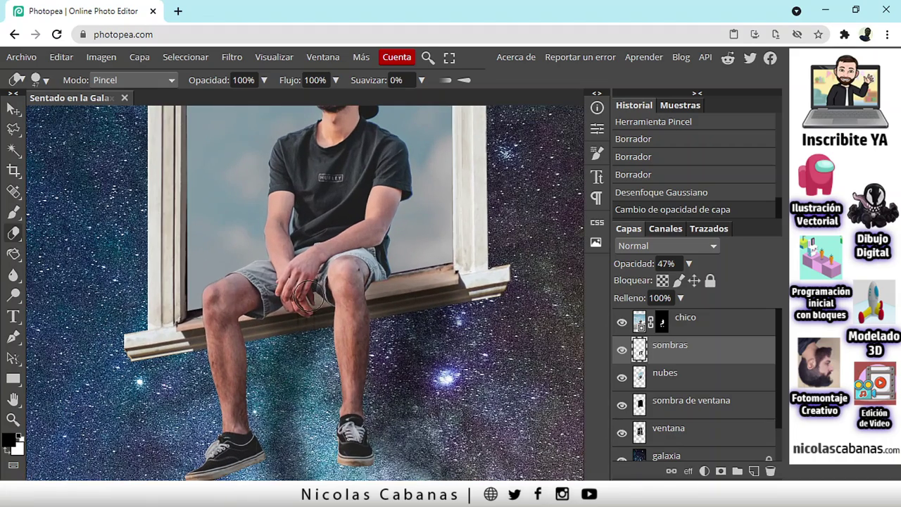
scroll(342, 292, up, 1)
mouse_move(332, 282)
mouse_down()
mouse_move(354, 279)
mouse_move(368, 312)
mouse_move(404, 324)
mouse_up()
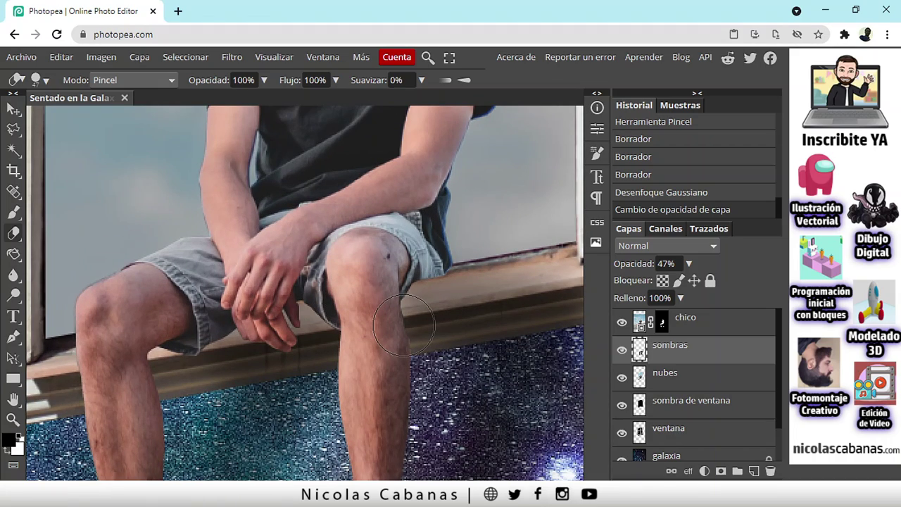
scroll(398, 355, down, 4)
scroll(430, 355, up, 3)
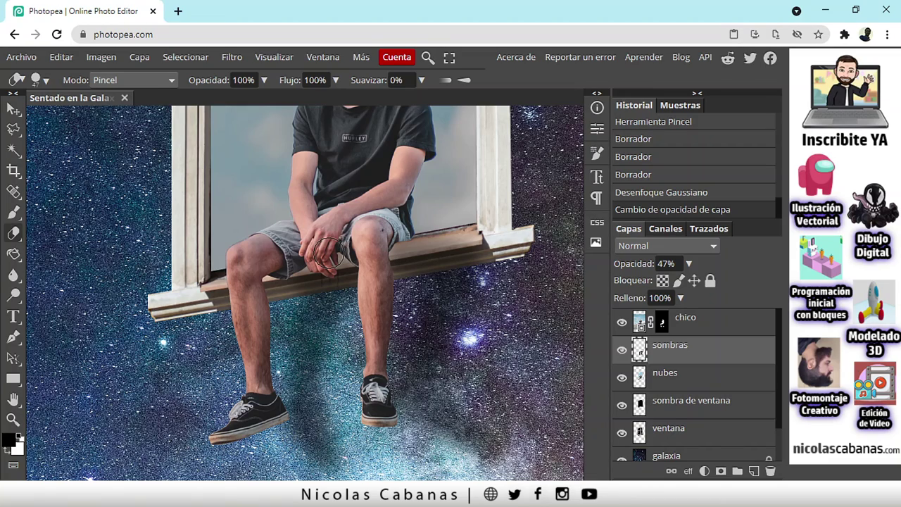
- Rename the sombras layer as "sombras general"
double_click(673, 350)
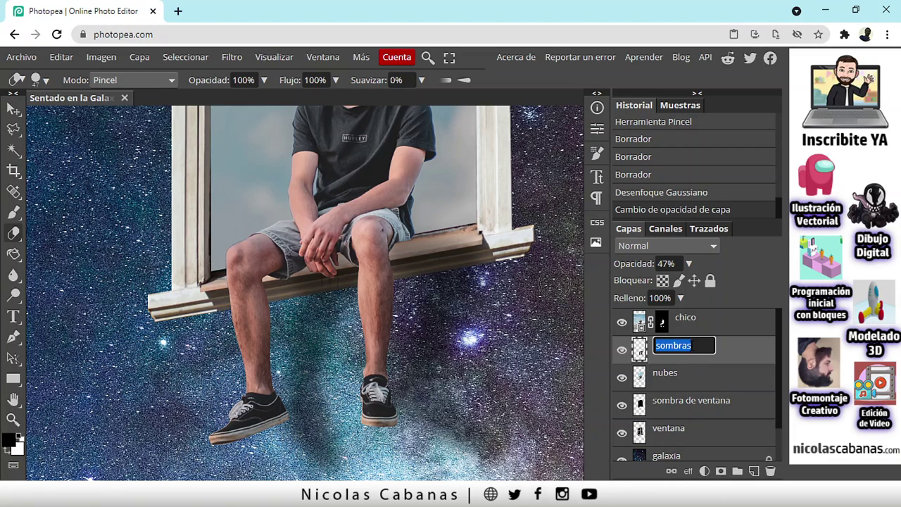
key(End)
text(general)
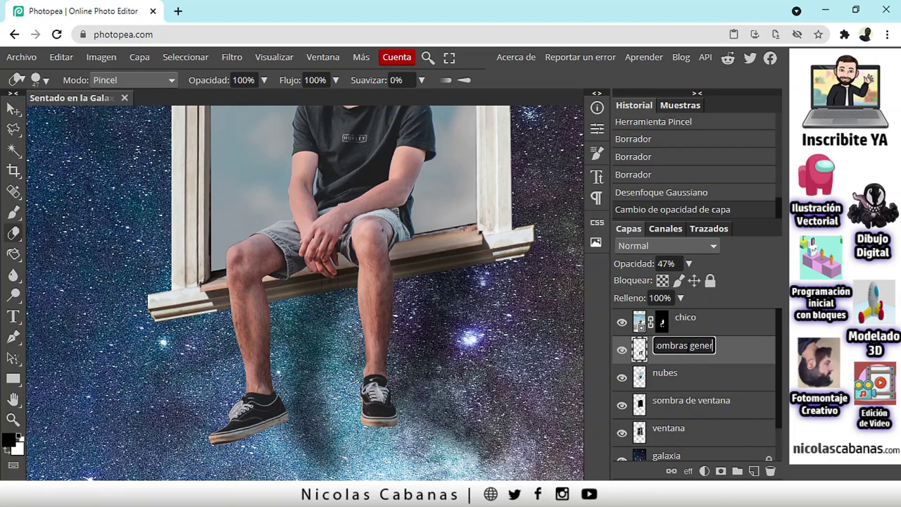
key(Return)
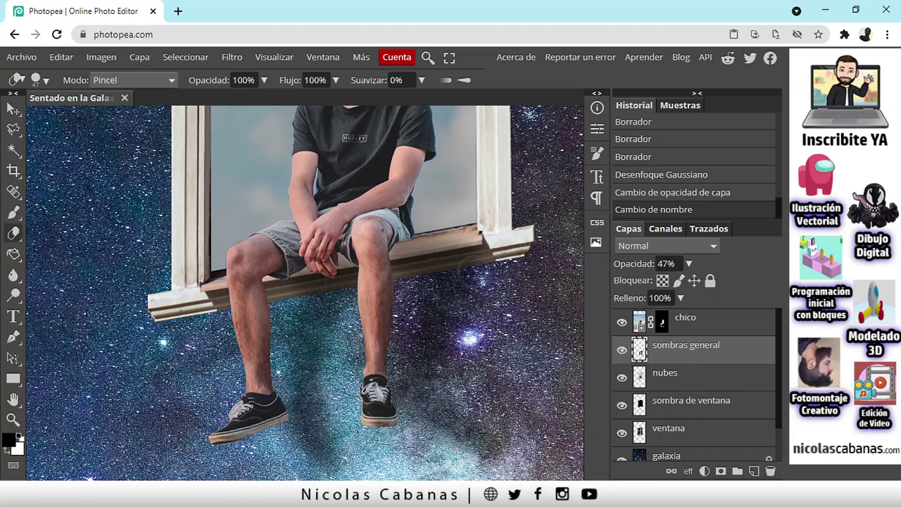
- Add a new empty layer directly above the sombras general layer
click(754, 470)
mouse_move(336, 248)
mouse_down()
mouse_move(331, 253)
mouse_move(371, 257)
mouse_up()
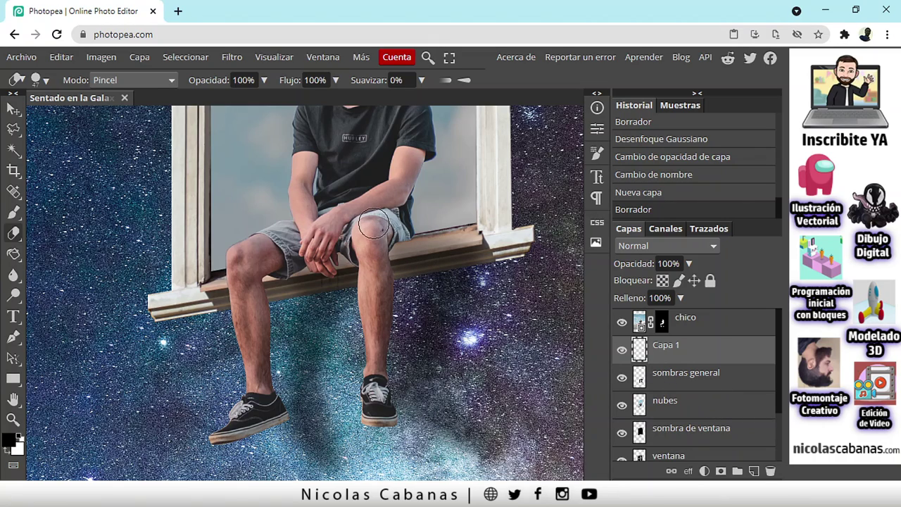
drag(310, 250, 349, 264)
scroll(394, 324, down, 2)
scroll(351, 261, down, 3)
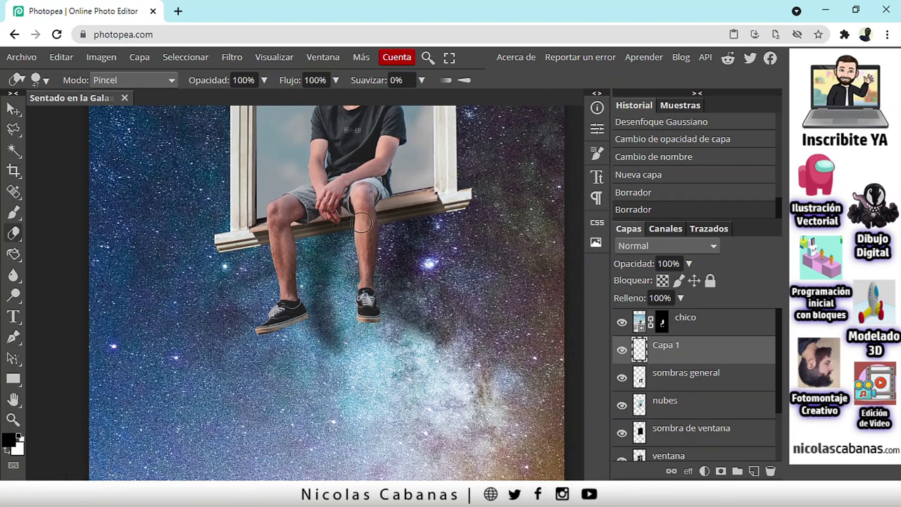
- Compare the composition with the chico and sombras general layers hidden and shown
click(622, 323)
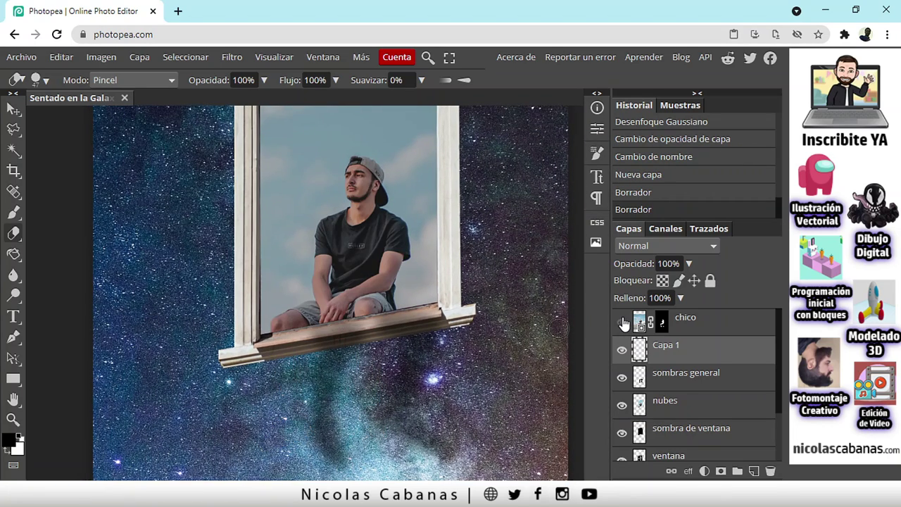
click(623, 323)
click(623, 323)
click(621, 378)
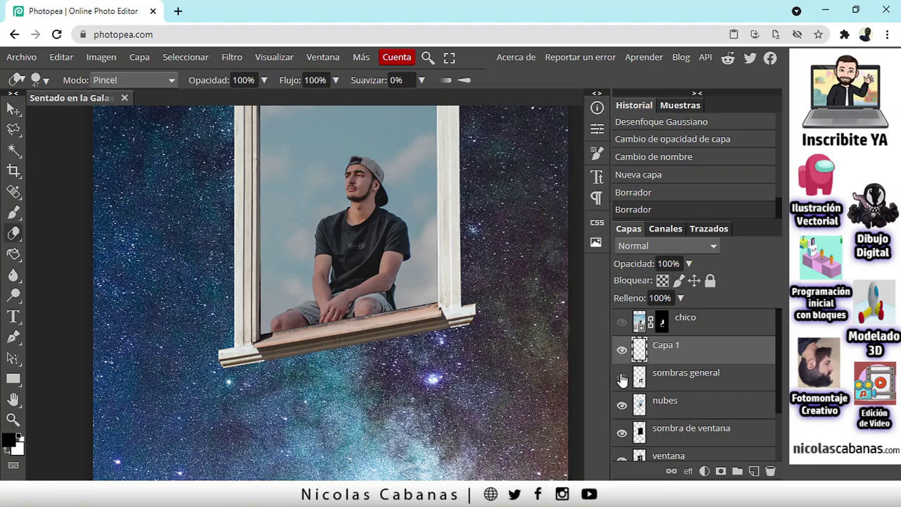
click(622, 378)
click(623, 323)
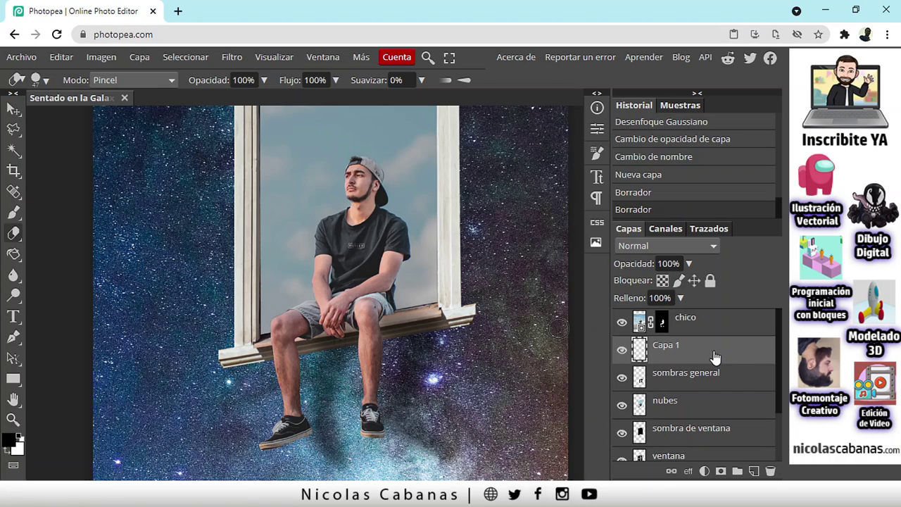
click(623, 324)
click(623, 324)
click(622, 324)
click(623, 323)
click(623, 323)
click(622, 378)
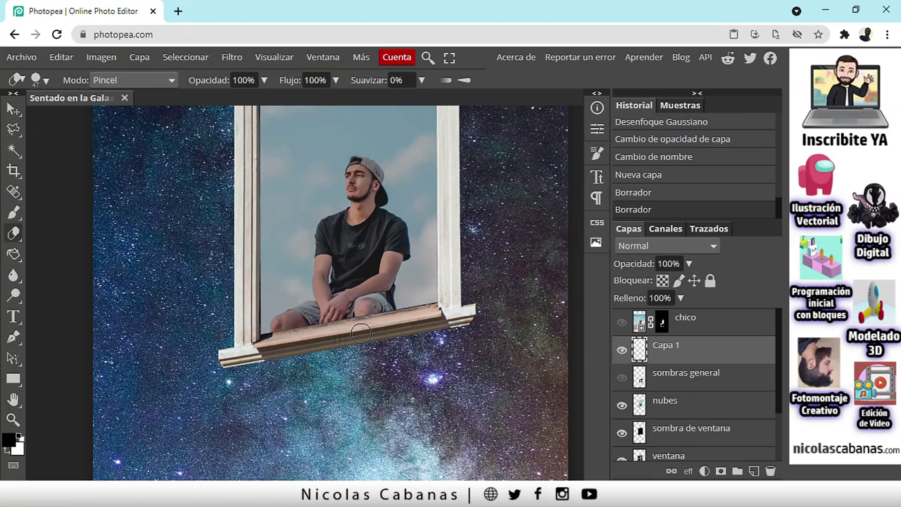
click(621, 378)
click(623, 323)
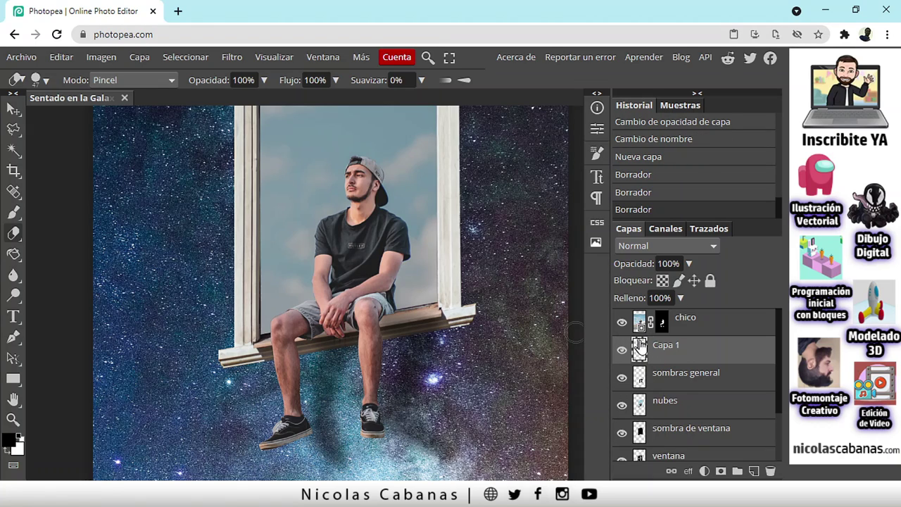
- Paint a solid black shadow on the new layer with the Brush, along the sill beneath the man's hands and thigh
scroll(403, 299, up, 2)
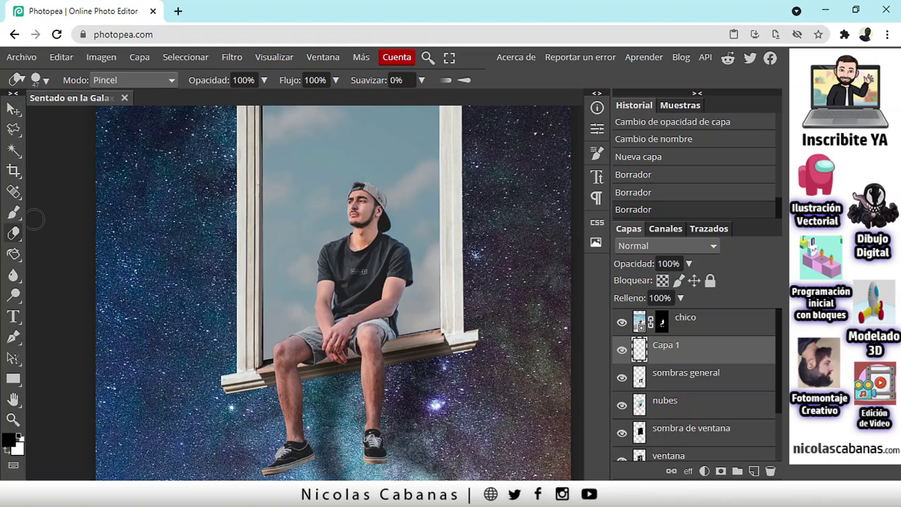
click(12, 214)
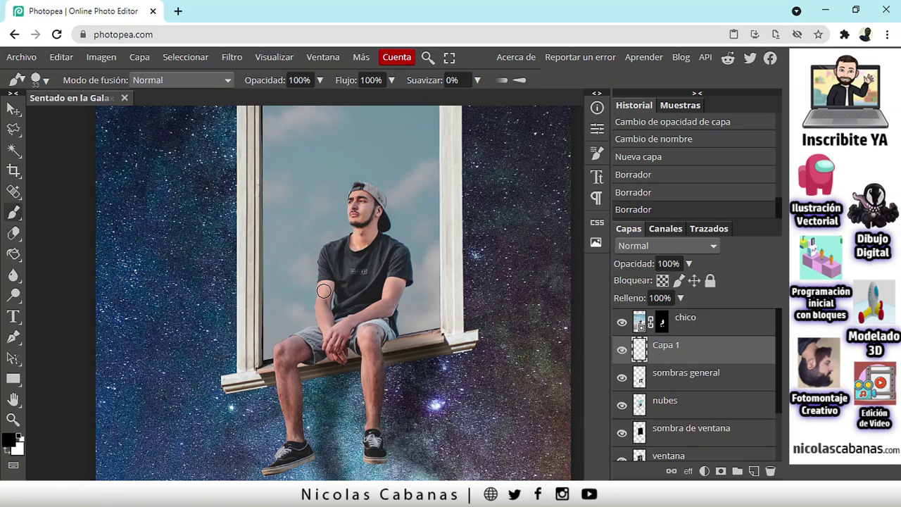
scroll(357, 352, up, 2)
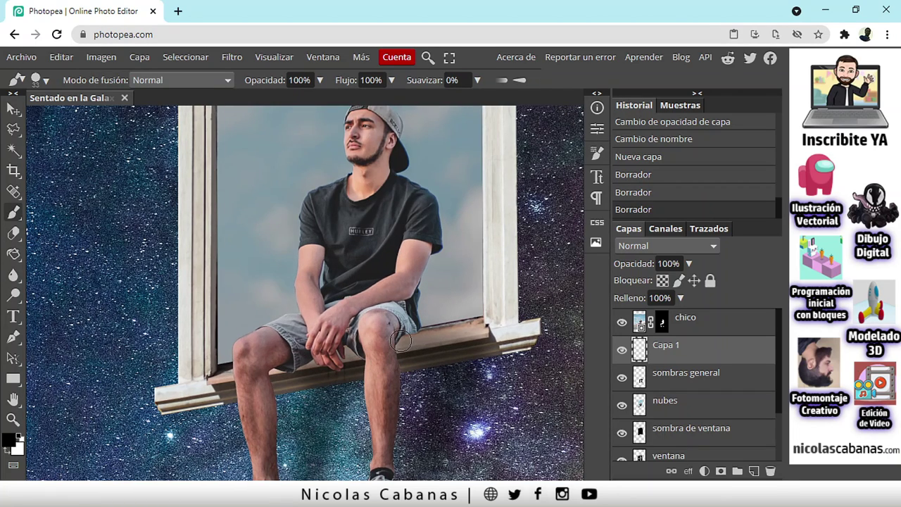
mouse_move(413, 340)
mouse_down()
mouse_move(312, 362)
mouse_move(373, 356)
mouse_move(423, 337)
mouse_move(420, 349)
mouse_move(322, 360)
mouse_move(366, 372)
mouse_move(412, 363)
mouse_move(435, 351)
mouse_move(421, 340)
mouse_up()
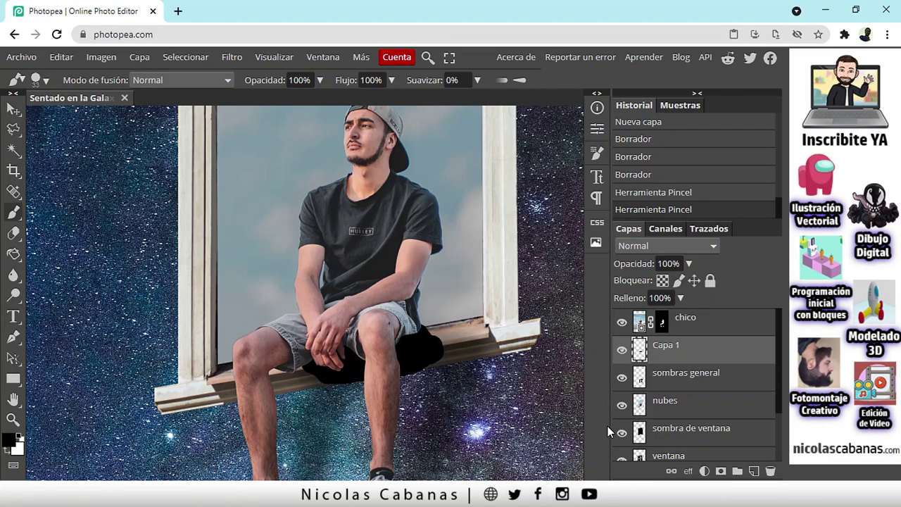
- Rename the new shadow layer as "sombra sentado"
double_click(666, 356)
text(sombra)
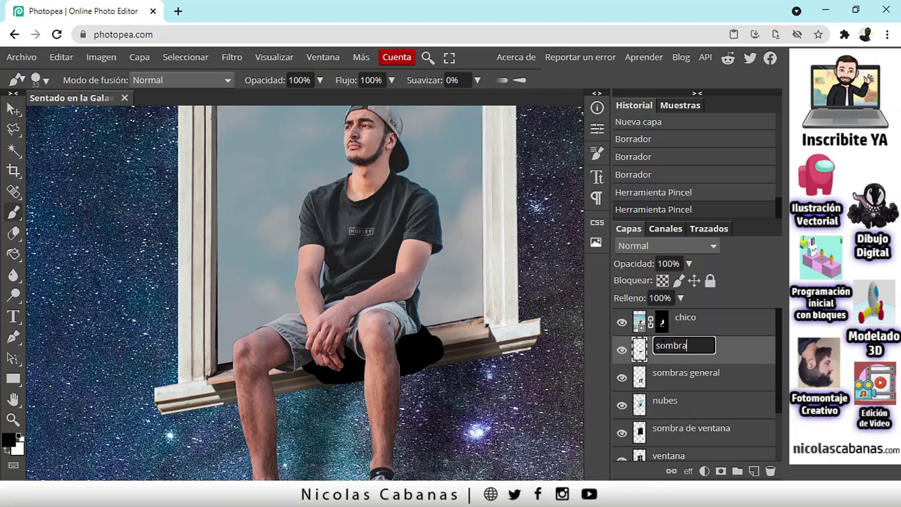
text( trase)
key(BackSpace)
key(BackSpace)
key(BackSpace)
key(BackSpace)
key(BackSpace)
text(sent)
text(ddo)
key(Return)
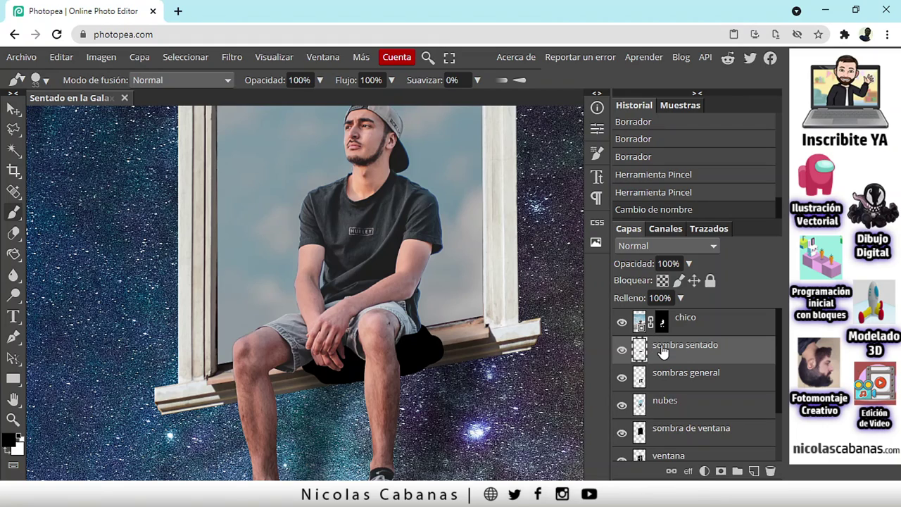
- Apply a Gaussian Blur with a 15 px radius to the sombra sentado layer
click(234, 60)
mouse_move(268, 194)
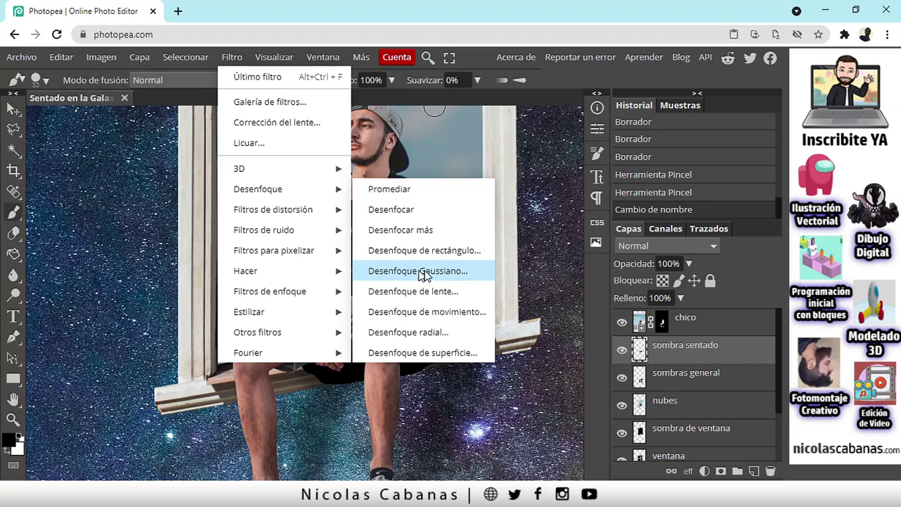
click(483, 274)
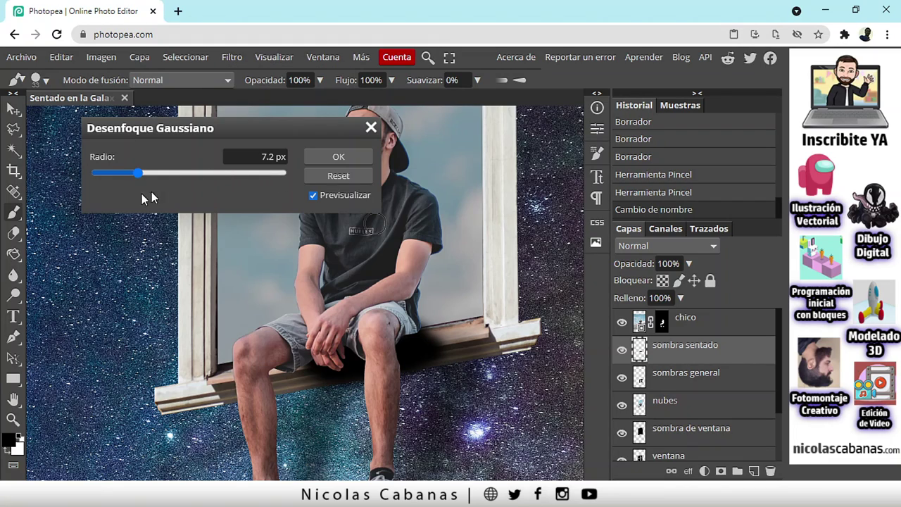
mouse_move(144, 176)
mouse_down()
mouse_move(126, 174)
mouse_move(152, 180)
mouse_up()
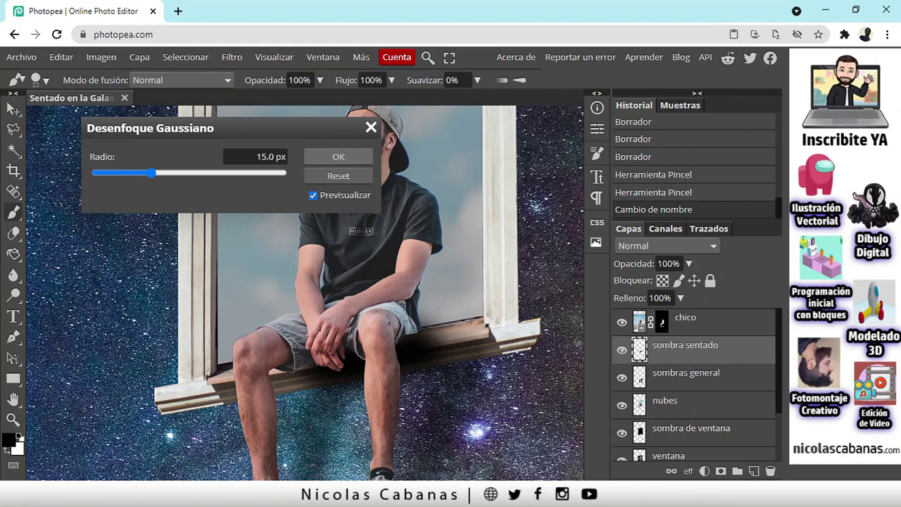
key(Return)
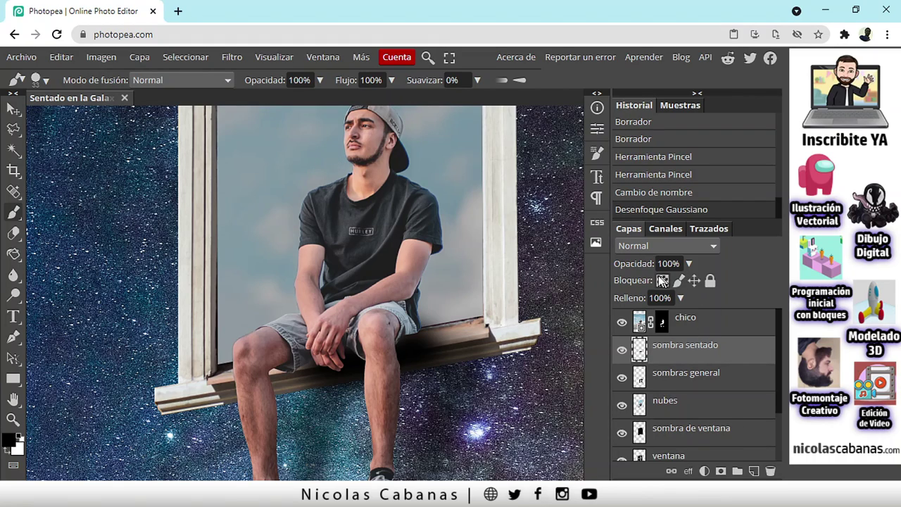
- Try out the sombra sentado layer's opacity, leave it at 100%, and move the shadow into place under the man's thighs
mouse_move(633, 264)
mouse_down()
mouse_move(624, 264)
mouse_move(649, 265)
mouse_up()
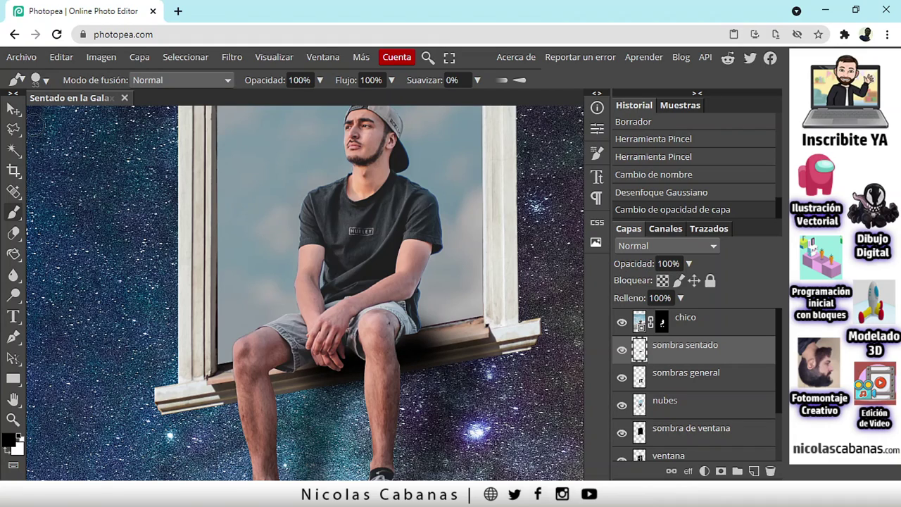
click(12, 109)
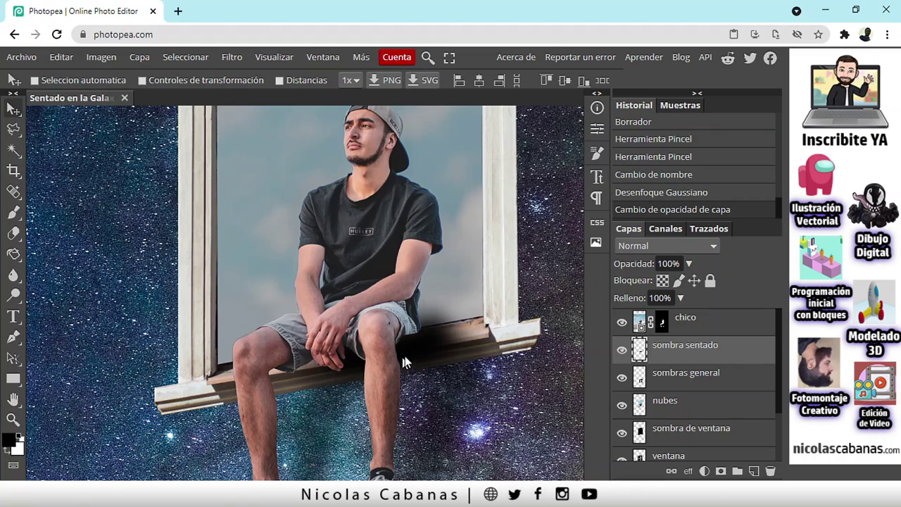
drag(405, 355, 378, 359)
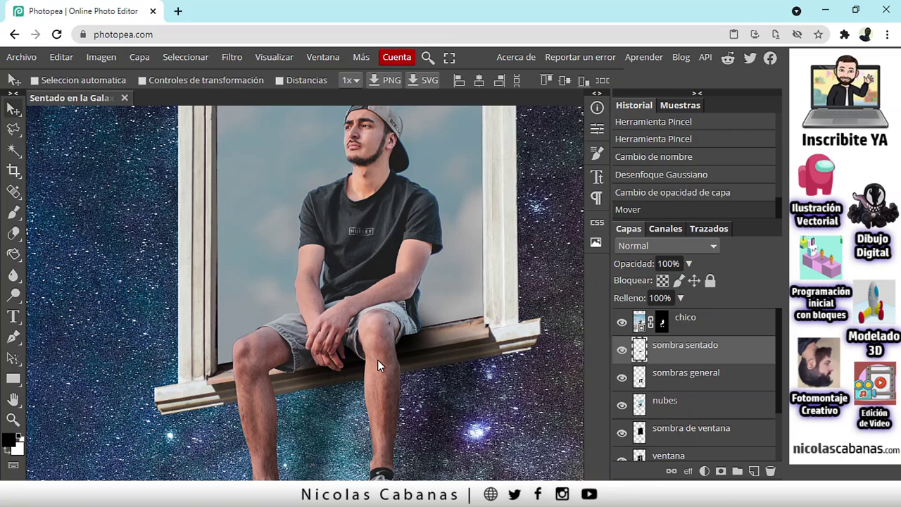
- Examine the seated shadow and the leg shadows up close and within the whole composition
scroll(432, 354, up, 3)
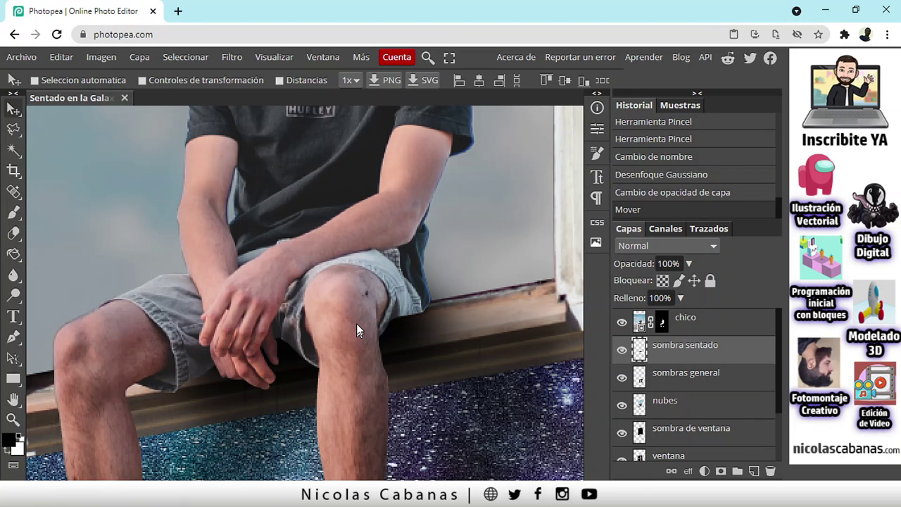
scroll(358, 284, down, 5)
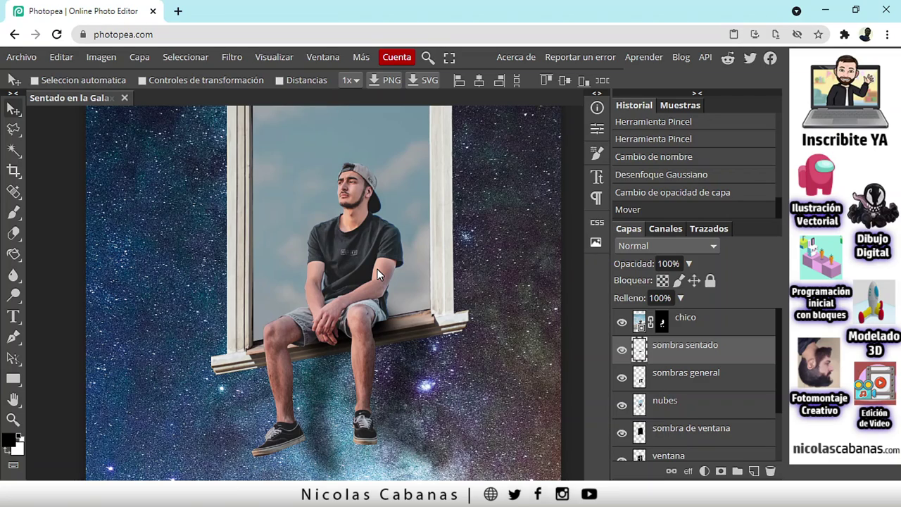
scroll(349, 271, down, 2)
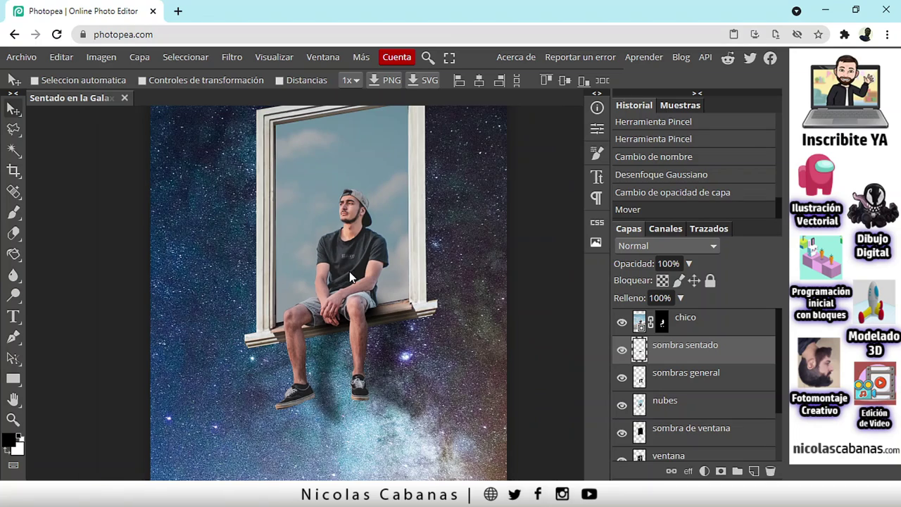
scroll(361, 290, down, 1)
scroll(360, 290, up, 1)
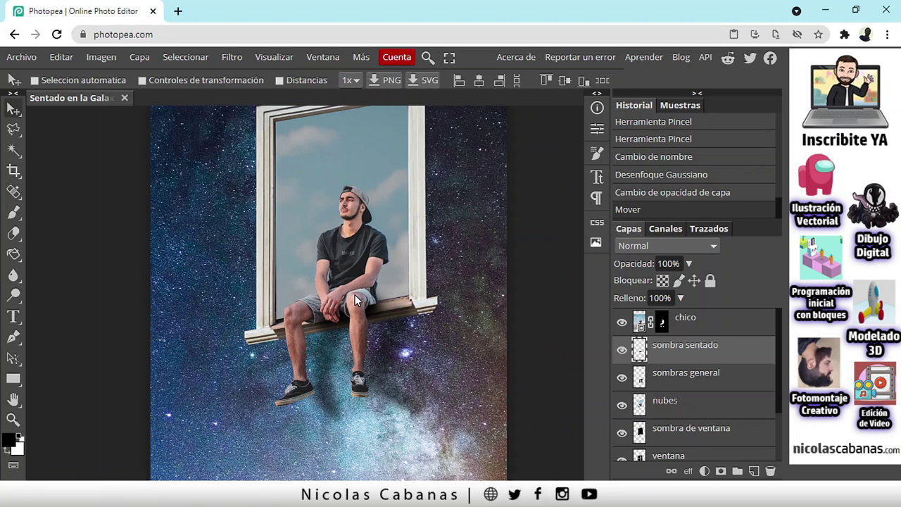
drag(329, 296, 362, 310)
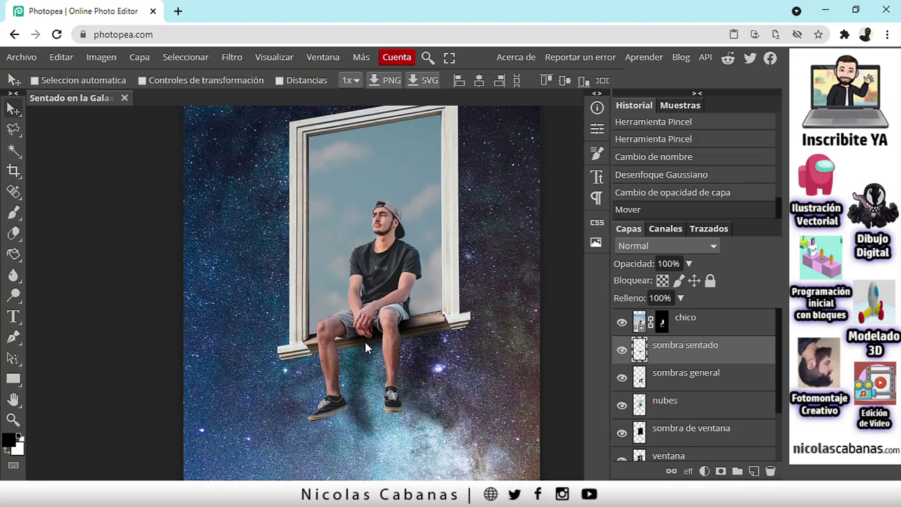
scroll(358, 366, up, 2)
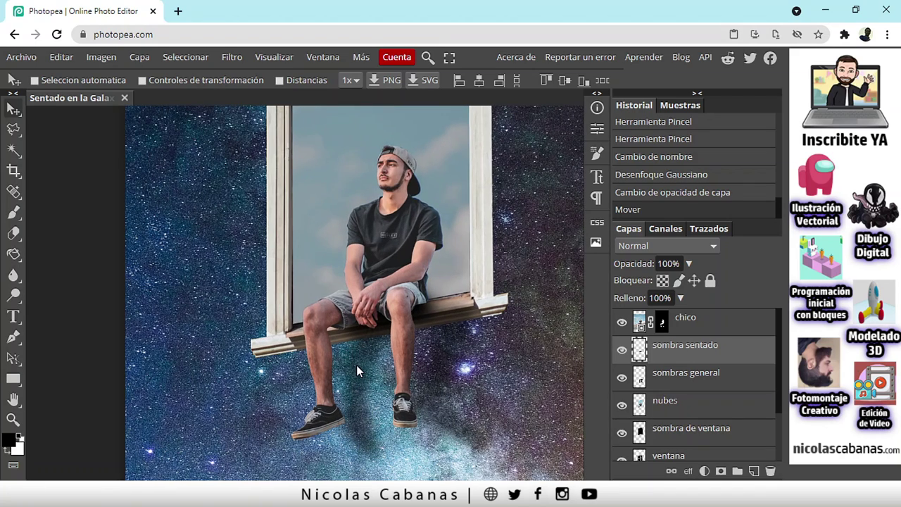
scroll(356, 365, up, 1)
drag(357, 365, 314, 329)
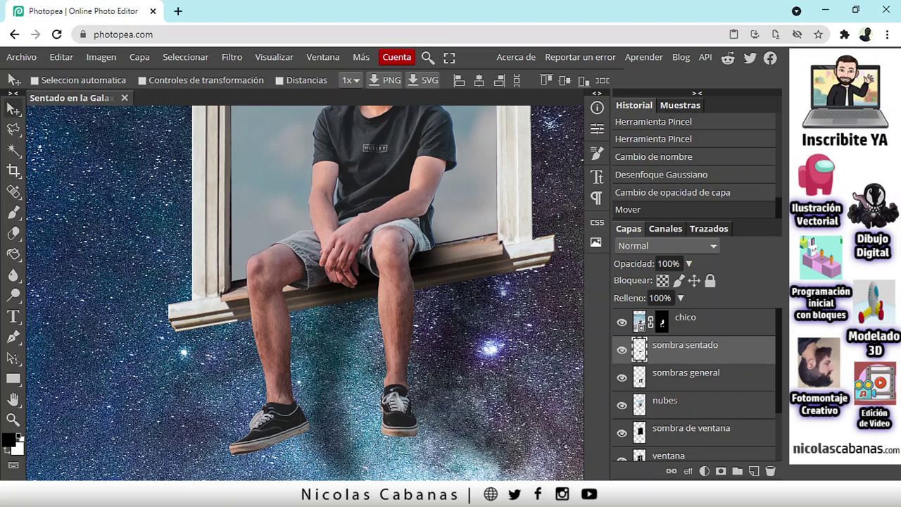
- Add a new layer above sombra sentado and name it "SOMBRA DE VENTANA"
click(754, 471)
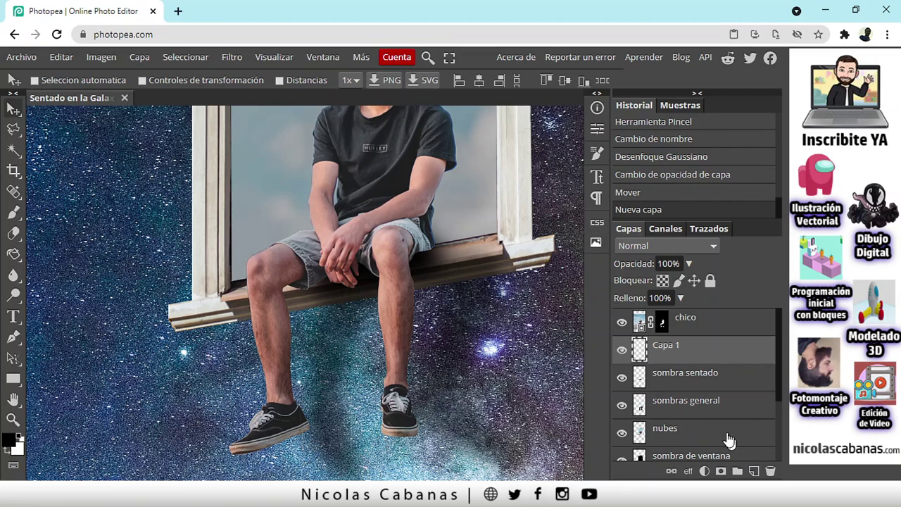
double_click(665, 348)
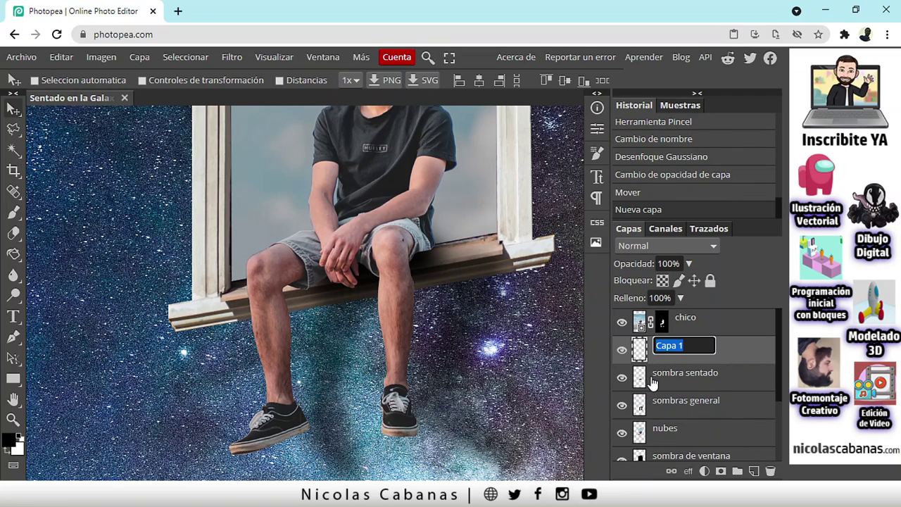
text(SOMBRA DE VEN)
text(TANA)
key(Return)
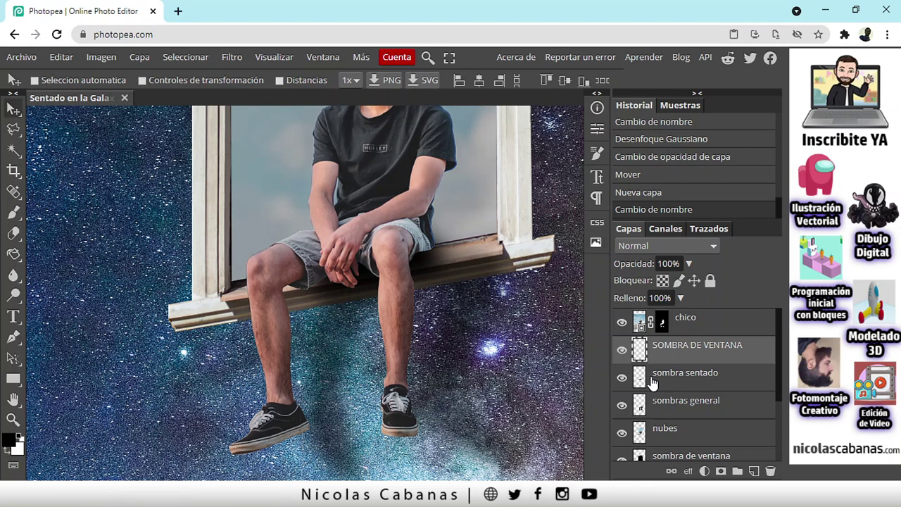
- Select a slanted four-sided strip directly beneath the window sill, spanning behind both legs, with the polygonal lasso
drag(360, 329, 340, 319)
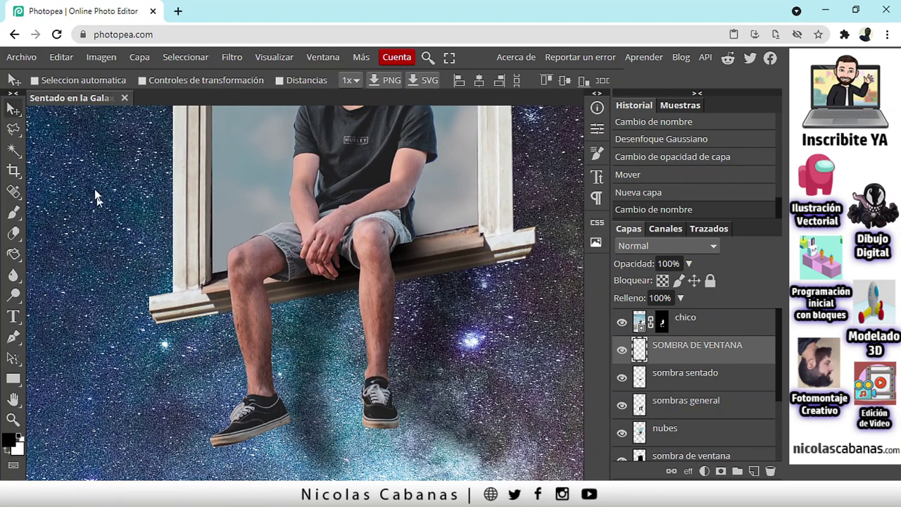
right_click(16, 128)
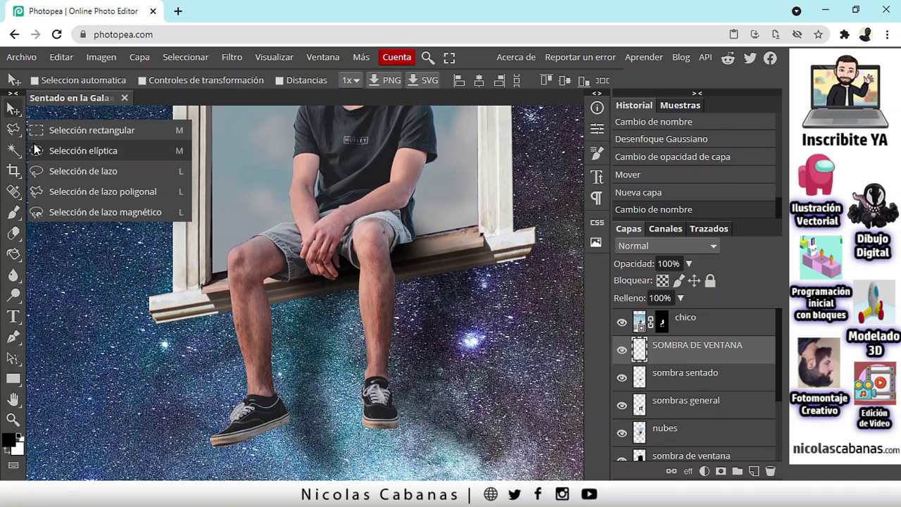
click(66, 192)
drag(251, 367, 226, 351)
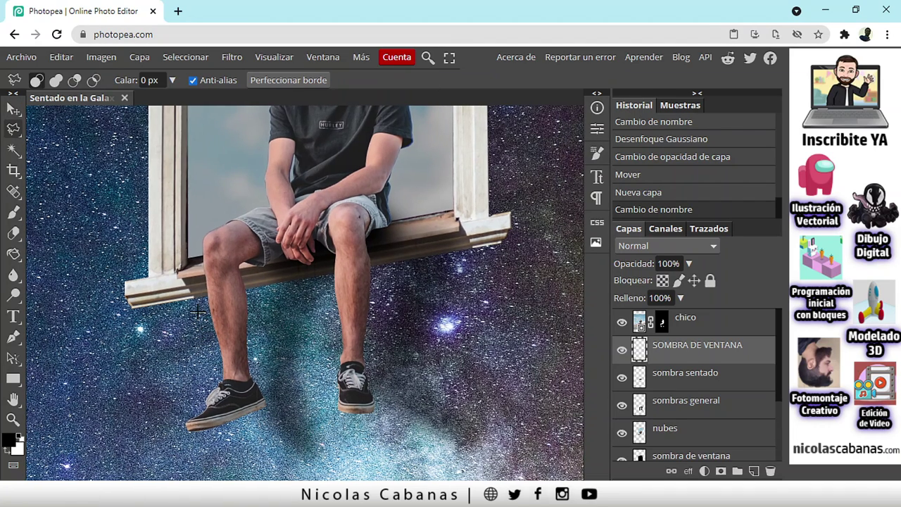
click(195, 298)
click(214, 327)
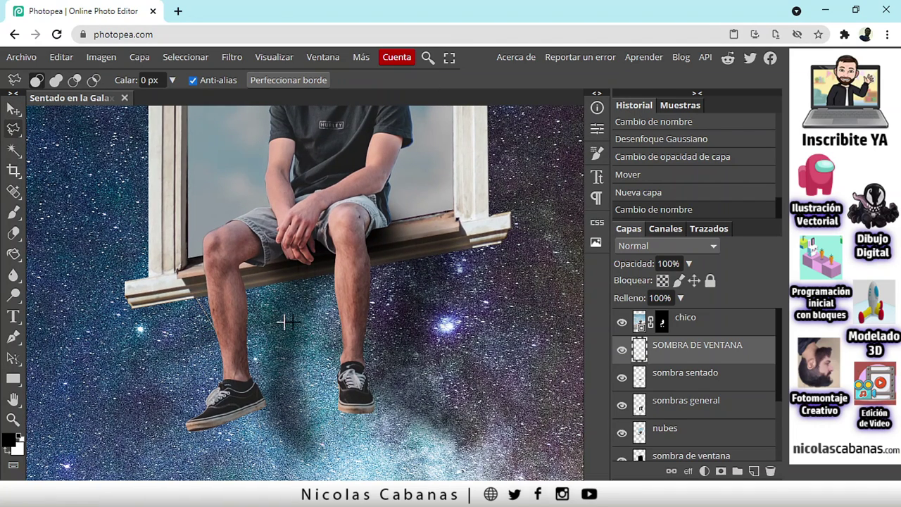
click(495, 277)
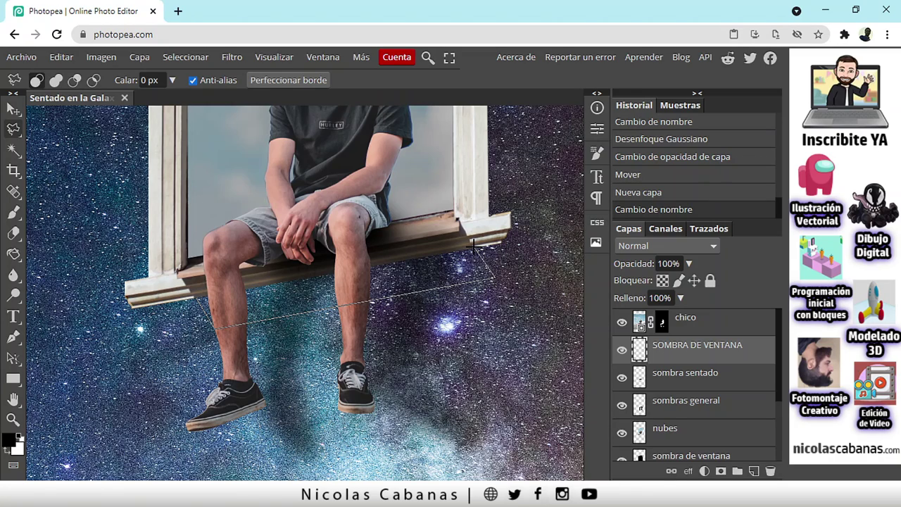
click(483, 248)
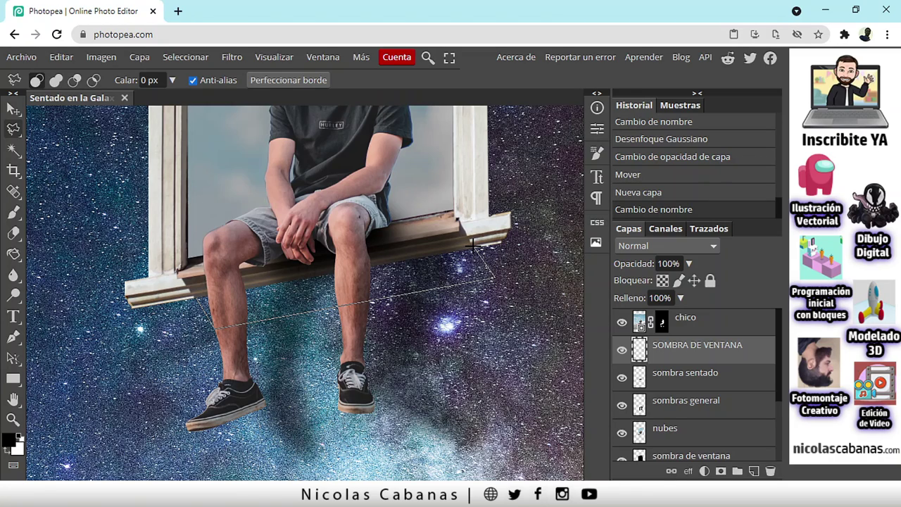
click(195, 297)
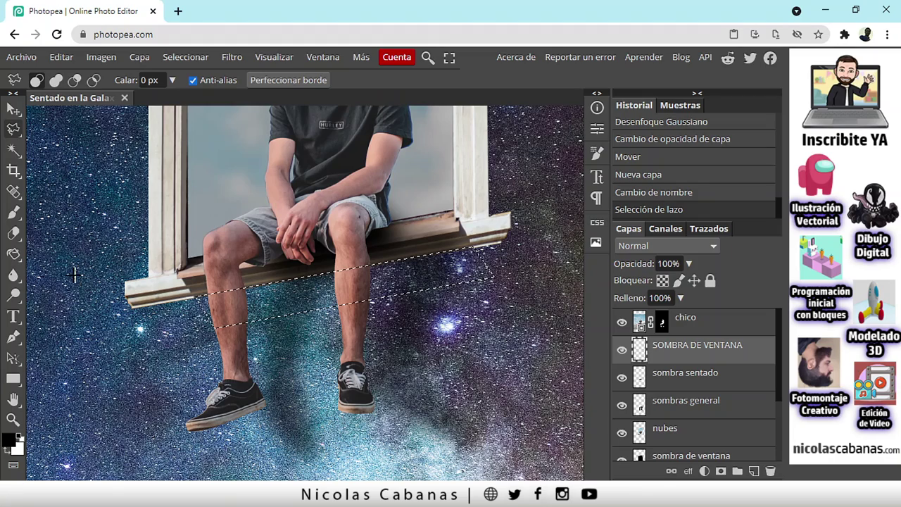
- Try filling the selected strip with solid black and deselecting it, and revert to the lasso selection
click(13, 254)
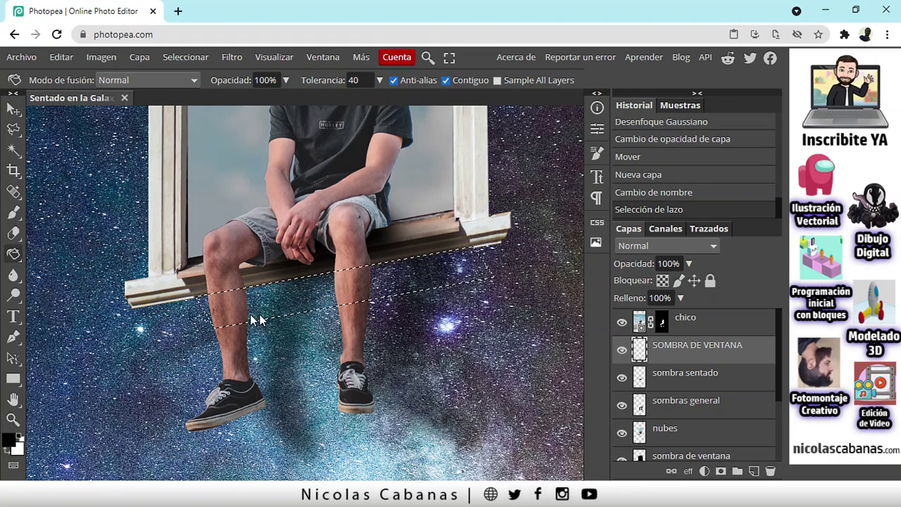
click(302, 303)
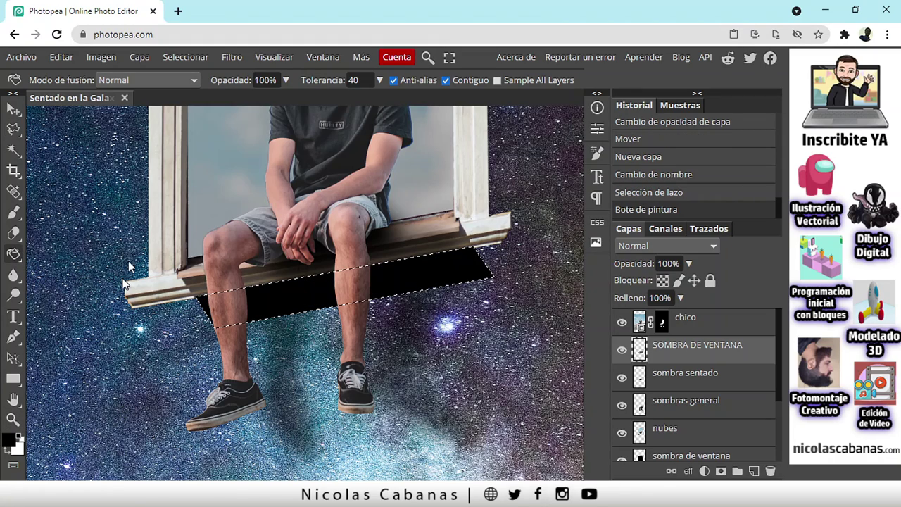
click(180, 59)
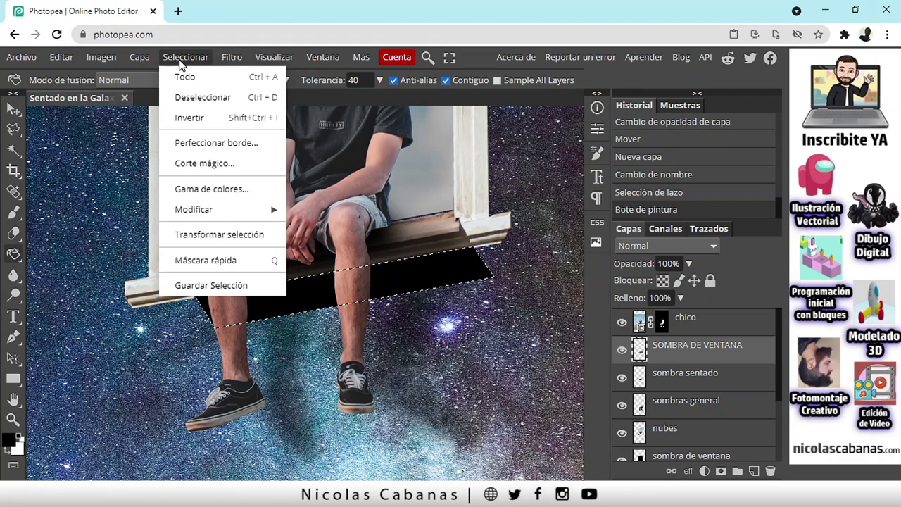
click(192, 100)
scroll(199, 306, up, 4)
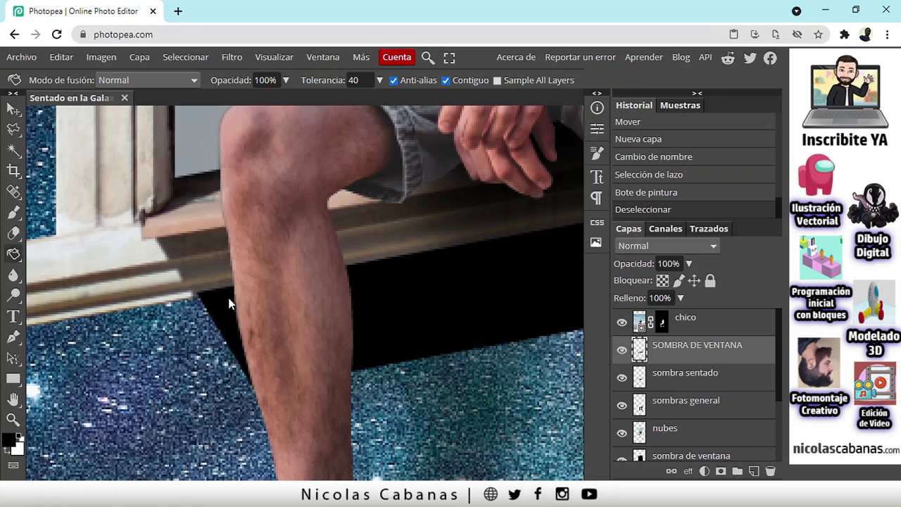
scroll(229, 303, down, 5)
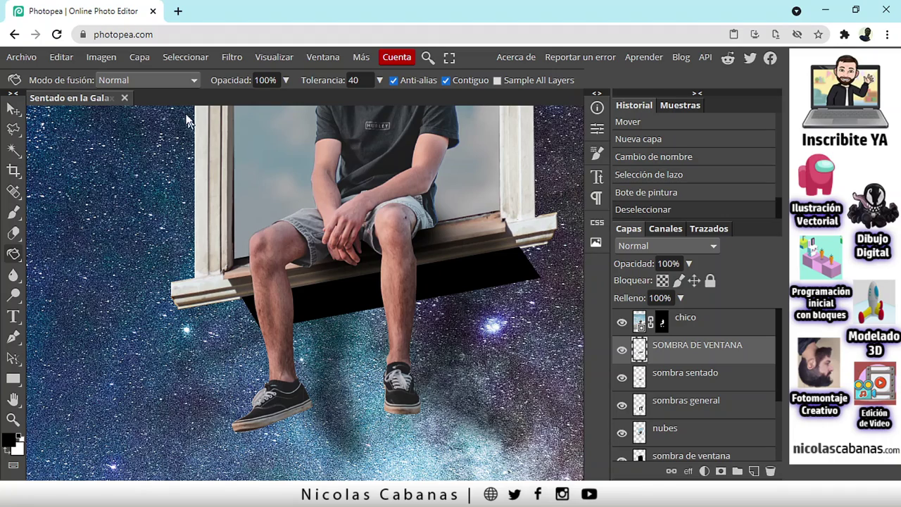
click(665, 191)
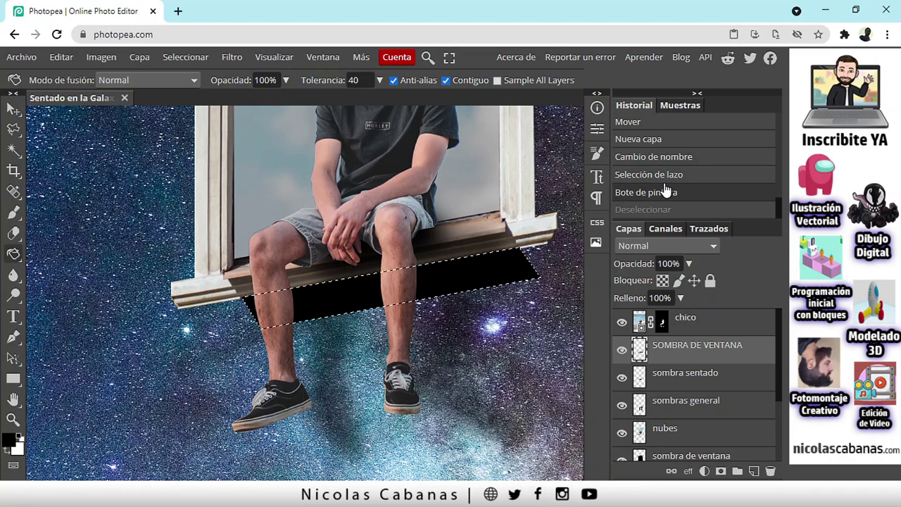
click(671, 181)
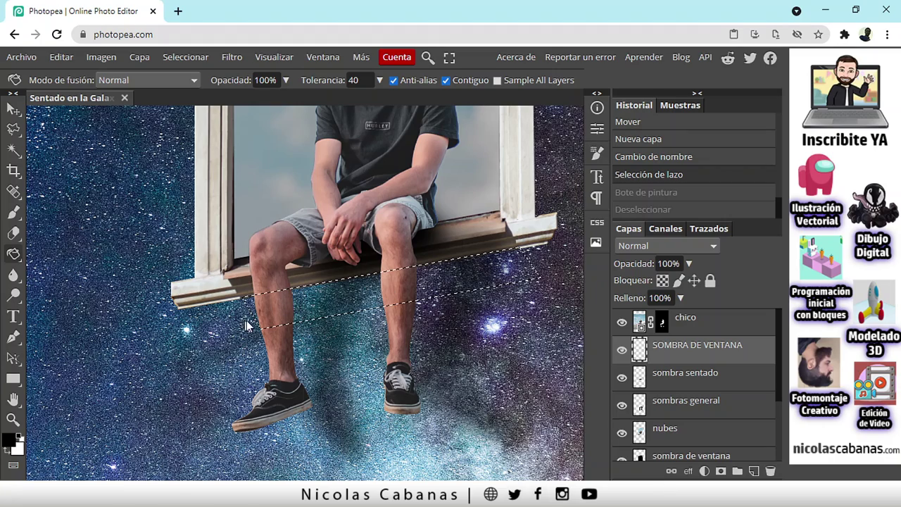
- Set up the Gradient tool with the Lineal type and the black-to-transparent preset
right_click(17, 256)
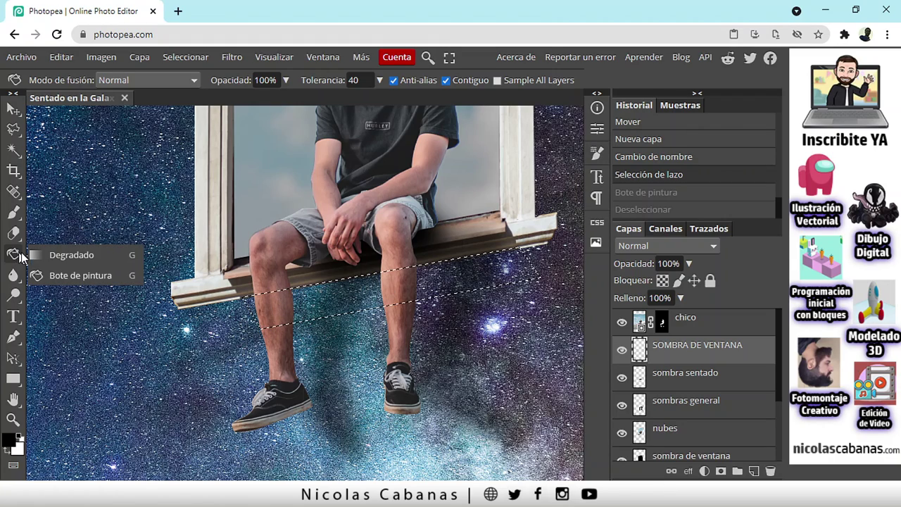
click(104, 257)
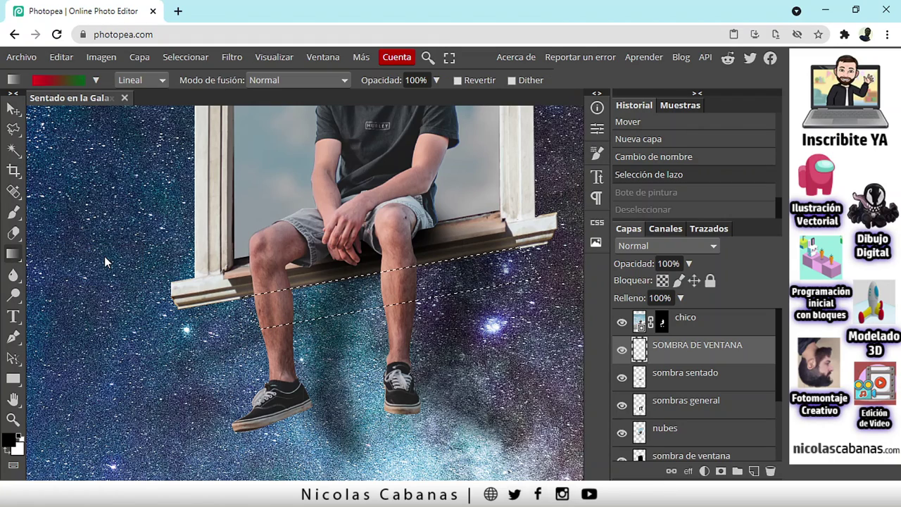
click(97, 82)
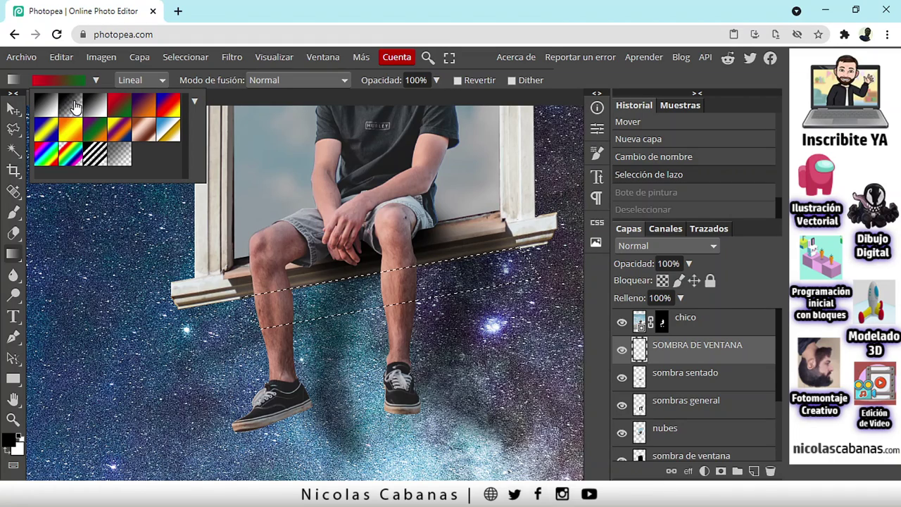
right_click(13, 253)
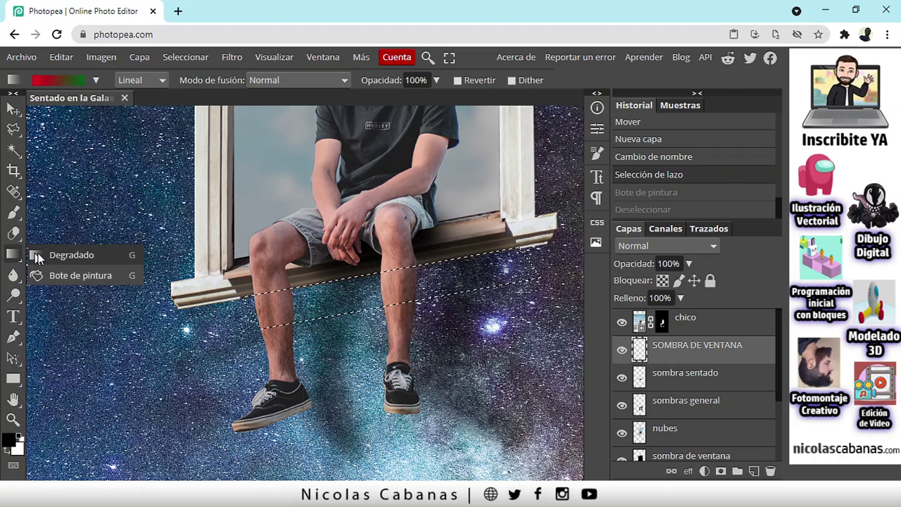
click(71, 253)
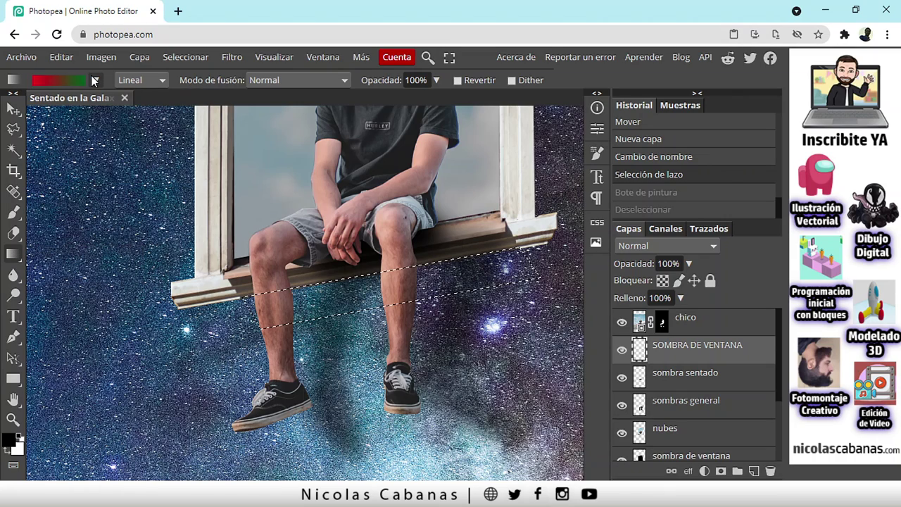
click(96, 81)
click(143, 79)
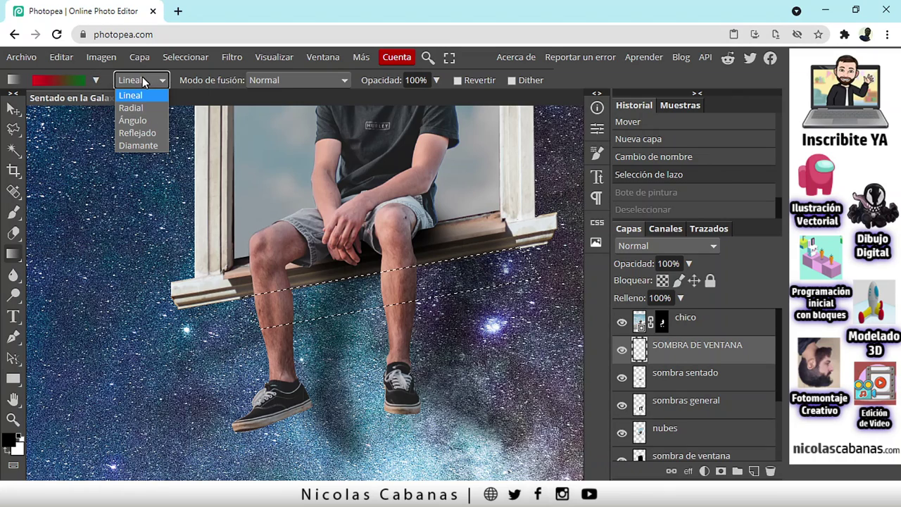
click(130, 95)
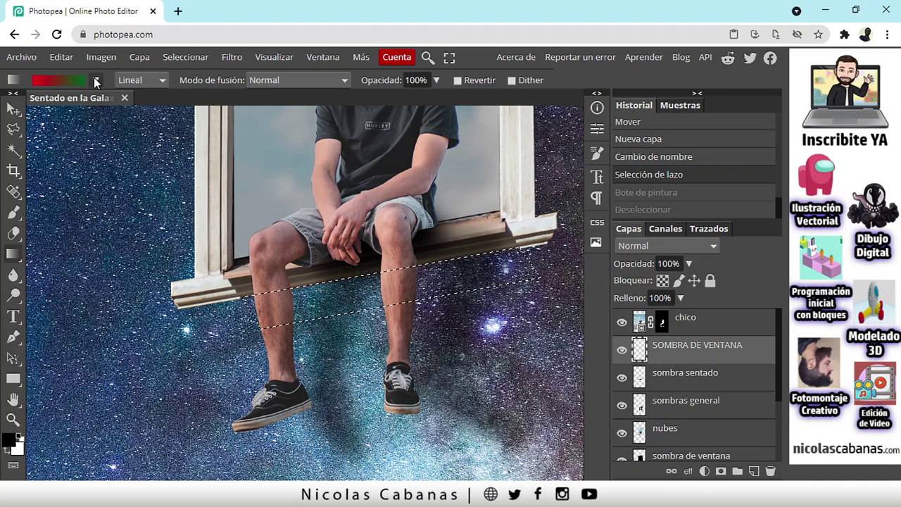
click(95, 80)
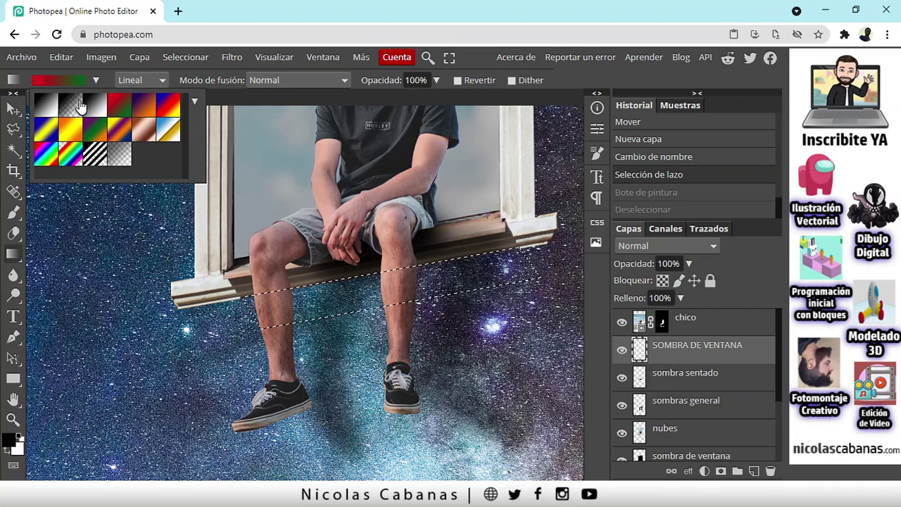
click(73, 106)
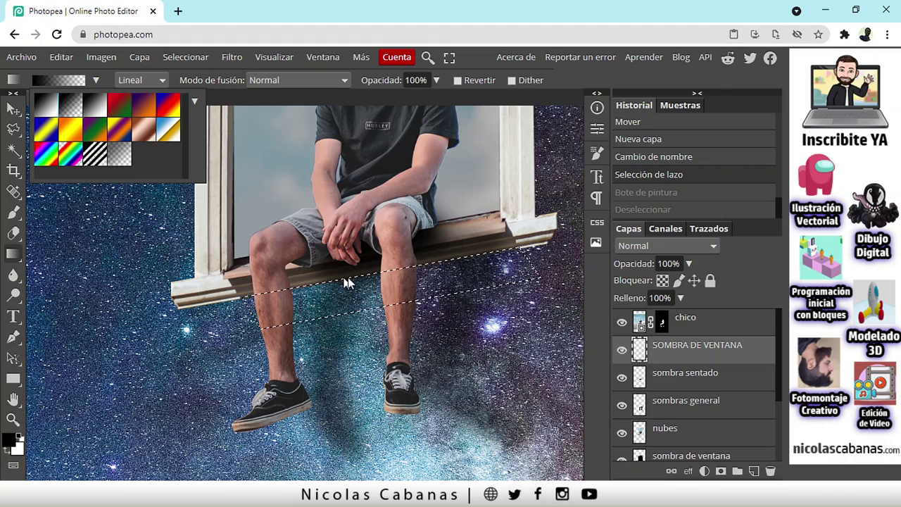
- Try two black-to-transparent gradients starting at the sill between the legs, reverting each to the lasso selection
click(359, 261)
drag(359, 261, 385, 322)
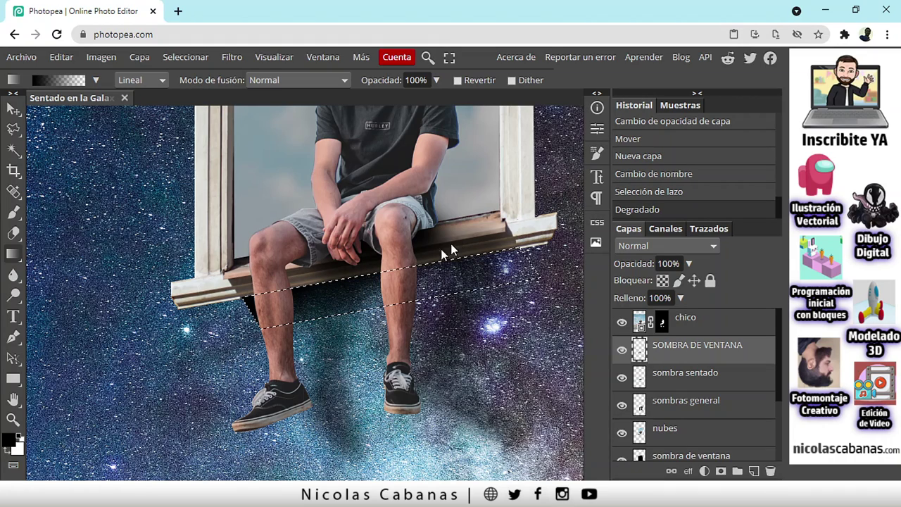
click(643, 193)
drag(373, 272, 397, 335)
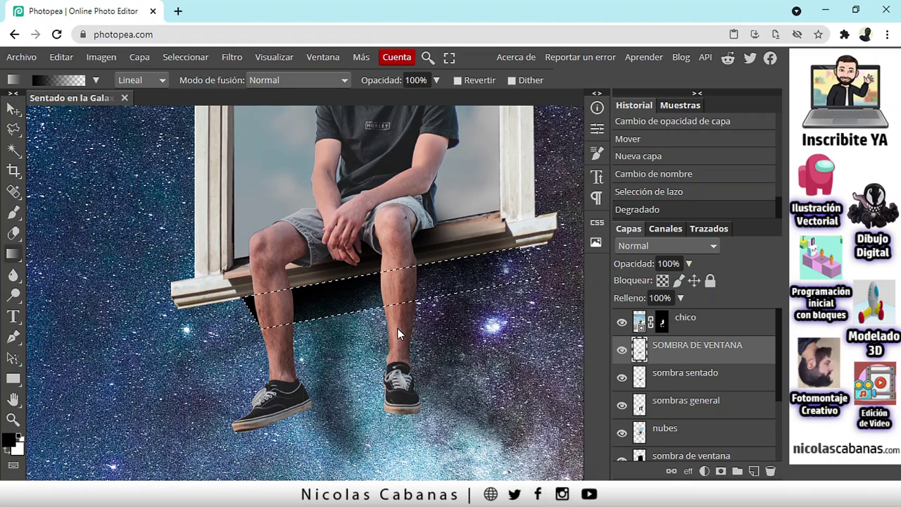
click(656, 194)
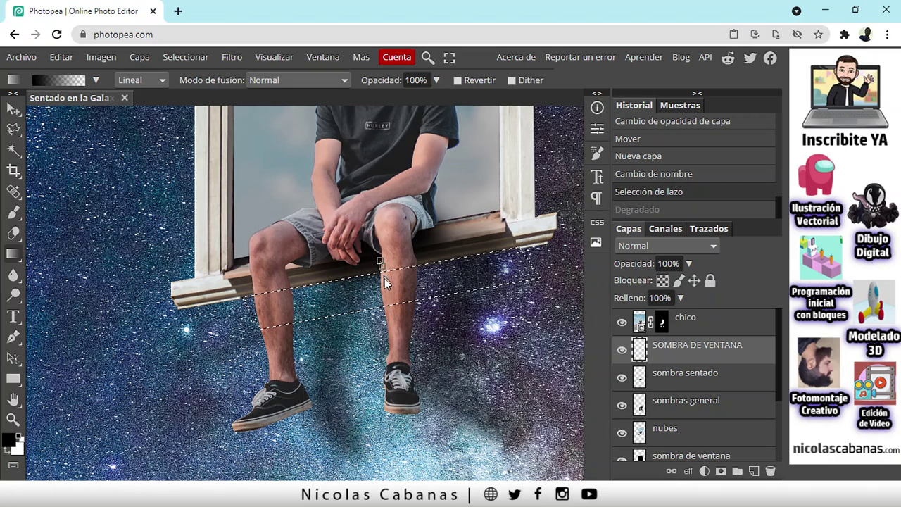
- Fill the strip under the sill with a short black-to-transparent gradient fading downward along the front leg, and deselect it
drag(384, 282, 398, 331)
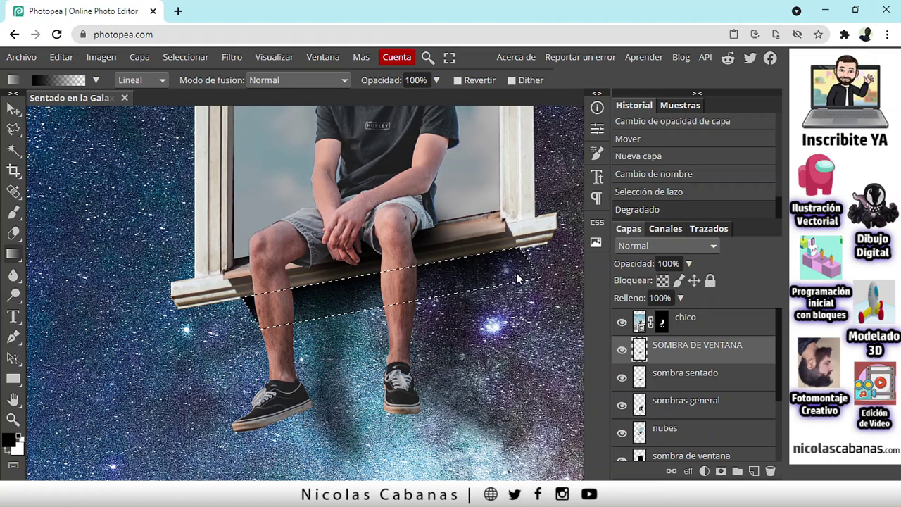
click(198, 59)
click(206, 97)
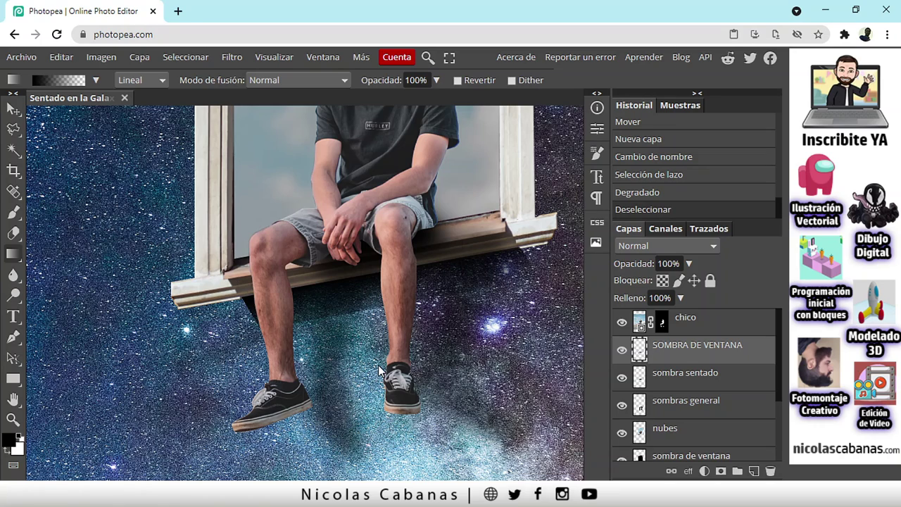
- Lower the SOMBRA DE VENTANA layer's opacity to 48% and hide the layer to compare the composition without it
scroll(431, 310, down, 5)
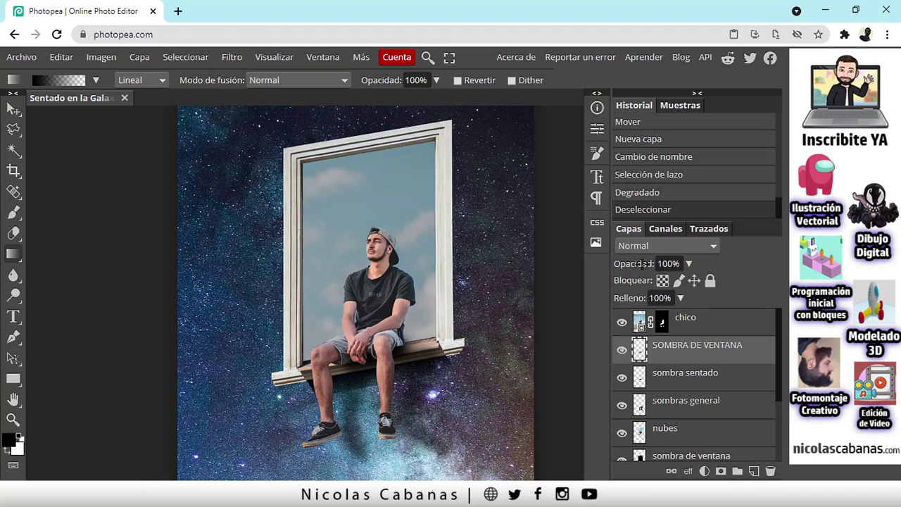
mouse_move(642, 263)
mouse_down()
mouse_move(646, 273)
mouse_move(631, 267)
mouse_up()
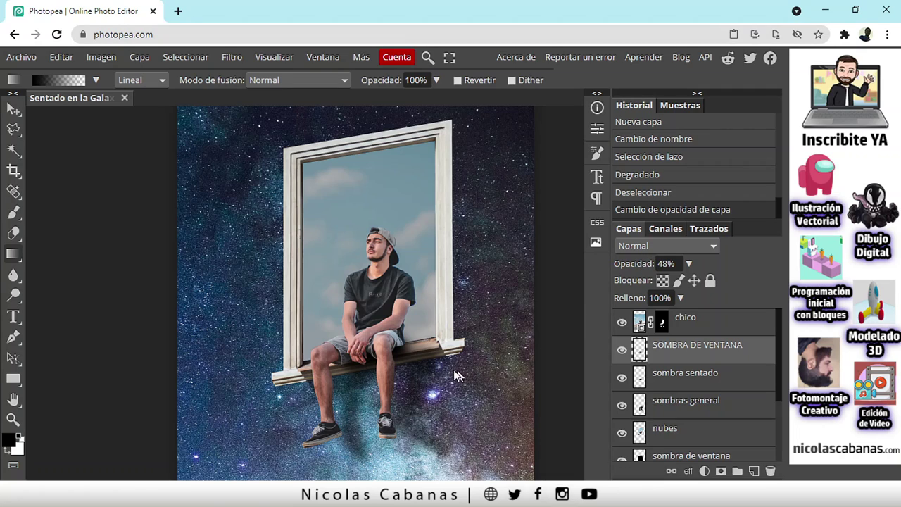
drag(455, 376, 477, 350)
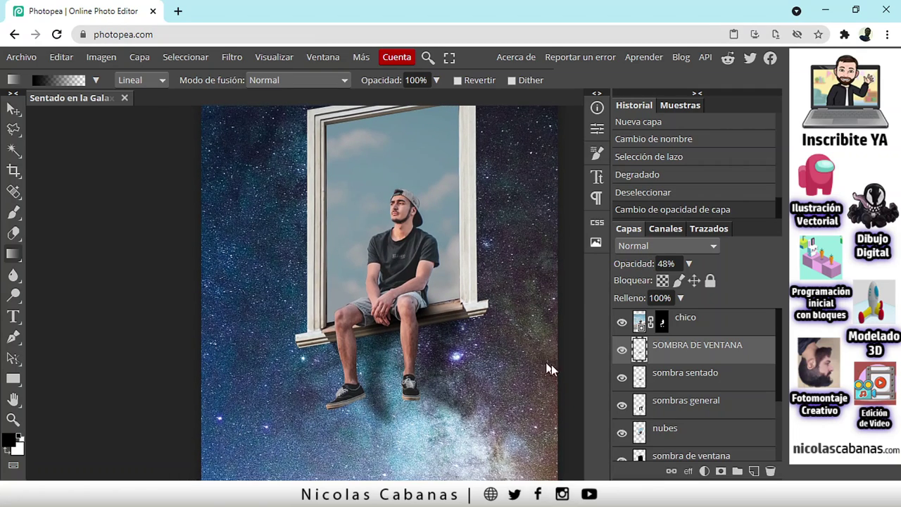
click(623, 350)
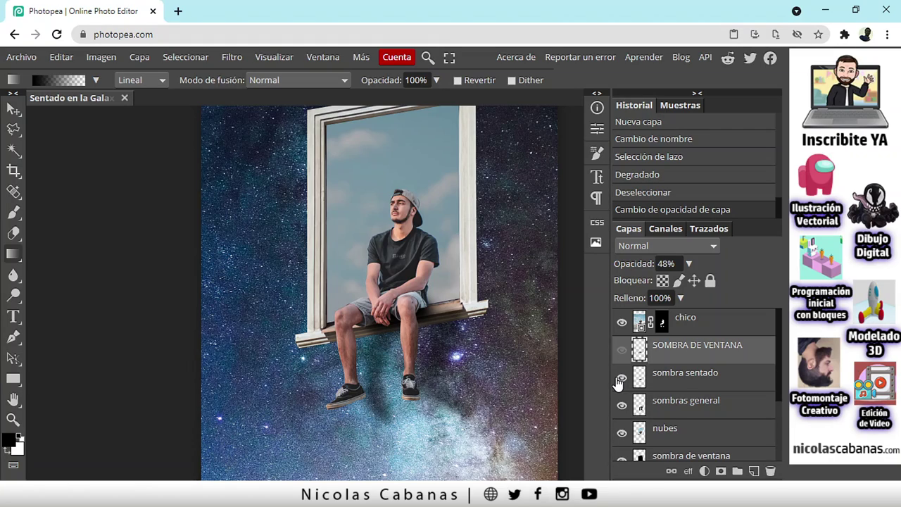
- Hide the sombra sentado and sombras general layers, and toggle the nubes layer off and back on to compare
click(621, 379)
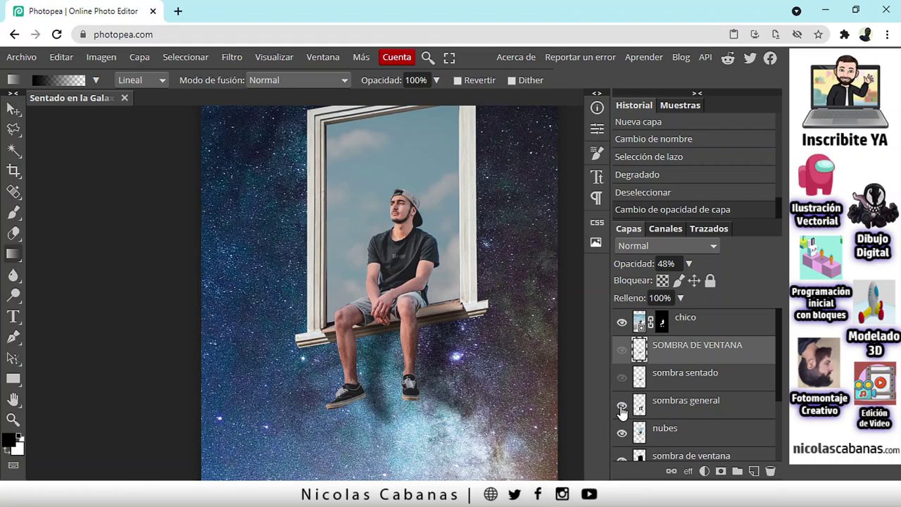
click(622, 407)
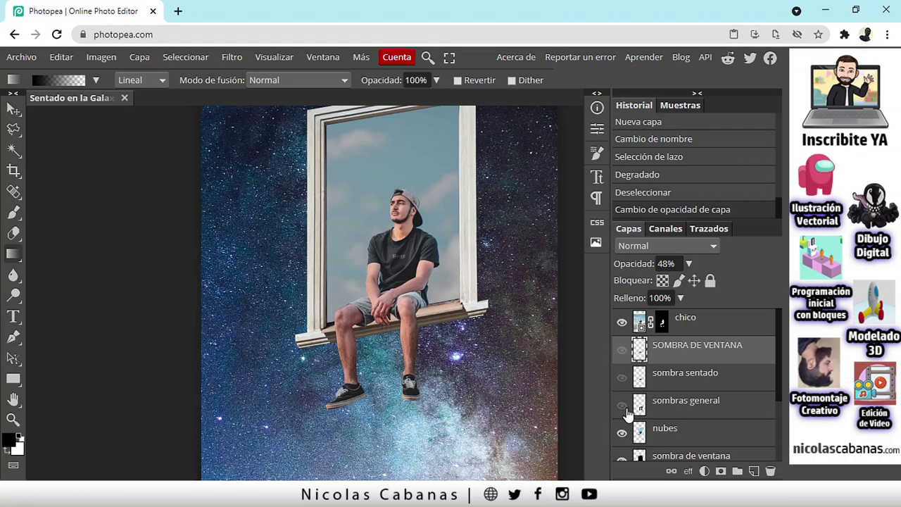
click(622, 431)
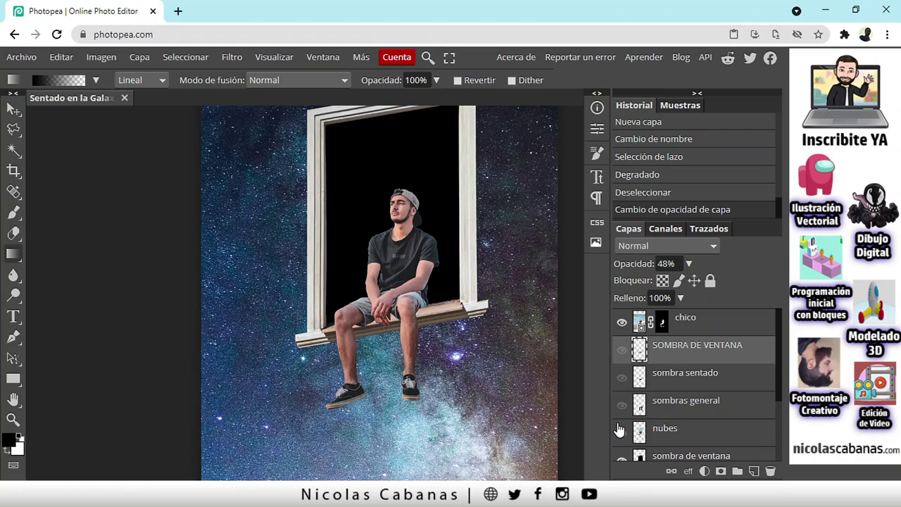
click(622, 433)
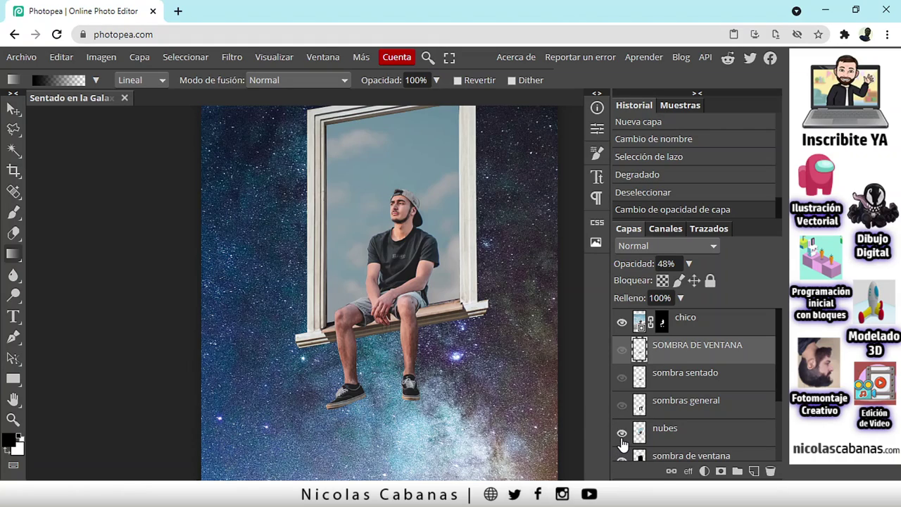
- Try the nubes layer at 100% opacity and undo the change
click(659, 438)
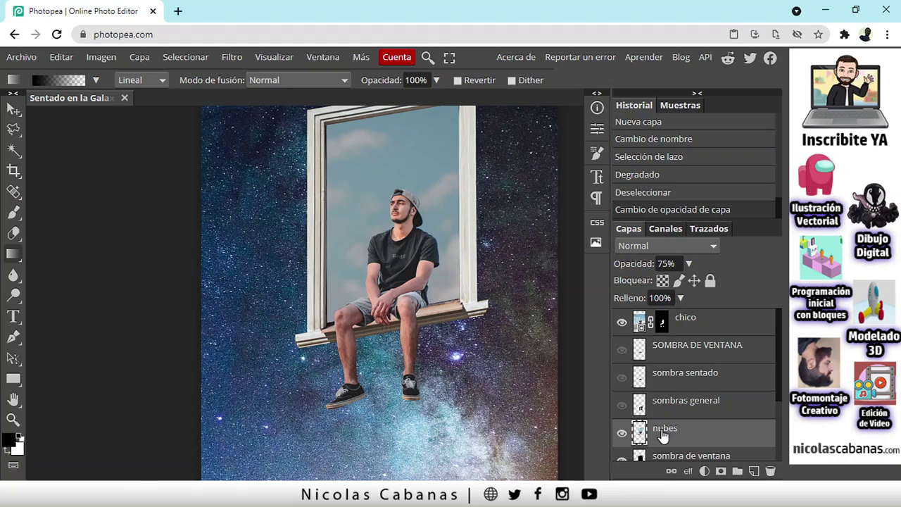
click(666, 264)
text(100)
key(Return)
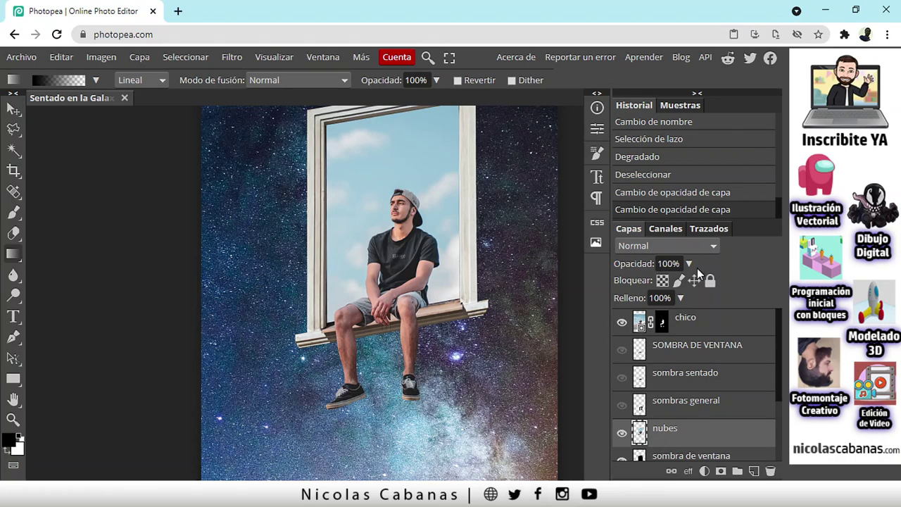
key(ctrl+z)
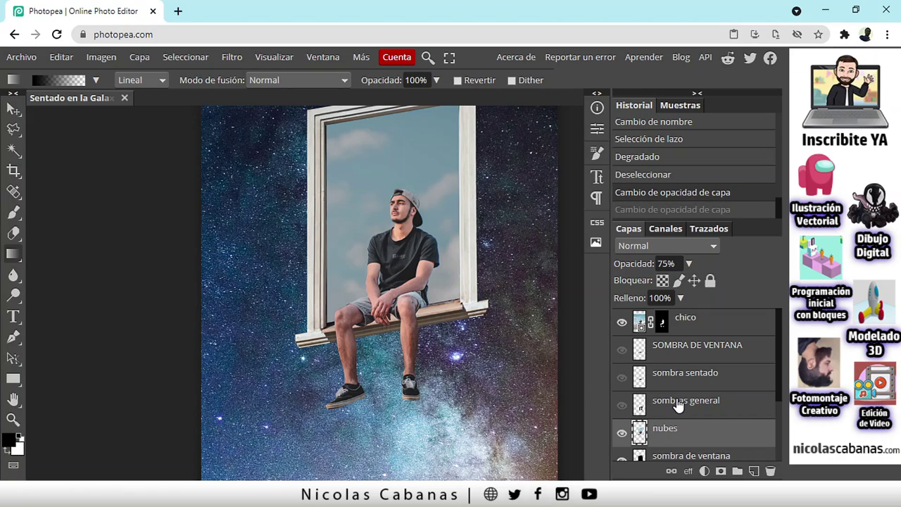
- Compare the composition with and without the sombras general layer, and show it together with the sombra sentado and SOMBRA DE VENTANA layers
click(678, 407)
click(622, 407)
click(622, 407)
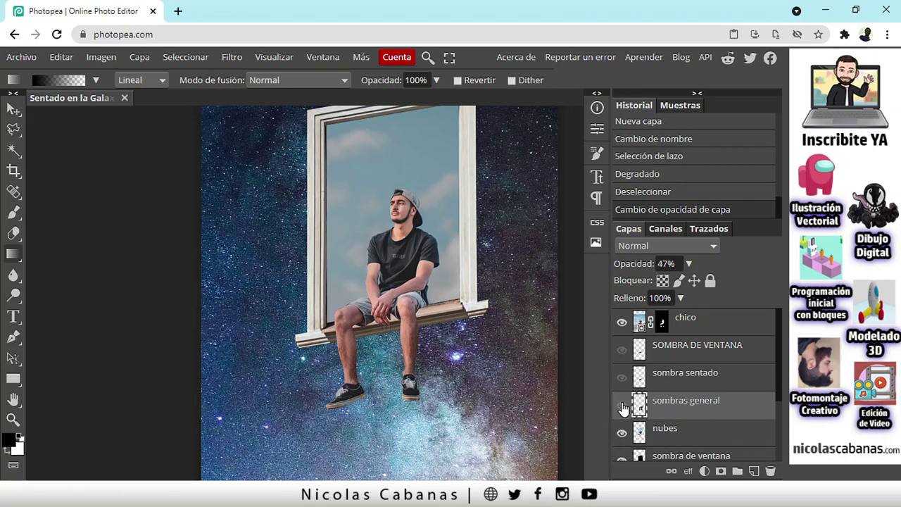
click(622, 407)
click(622, 407)
click(622, 407)
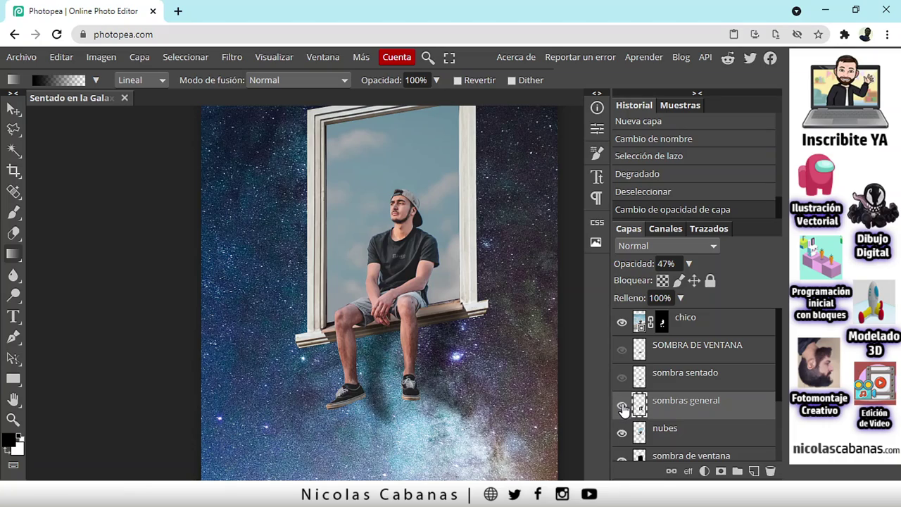
click(622, 378)
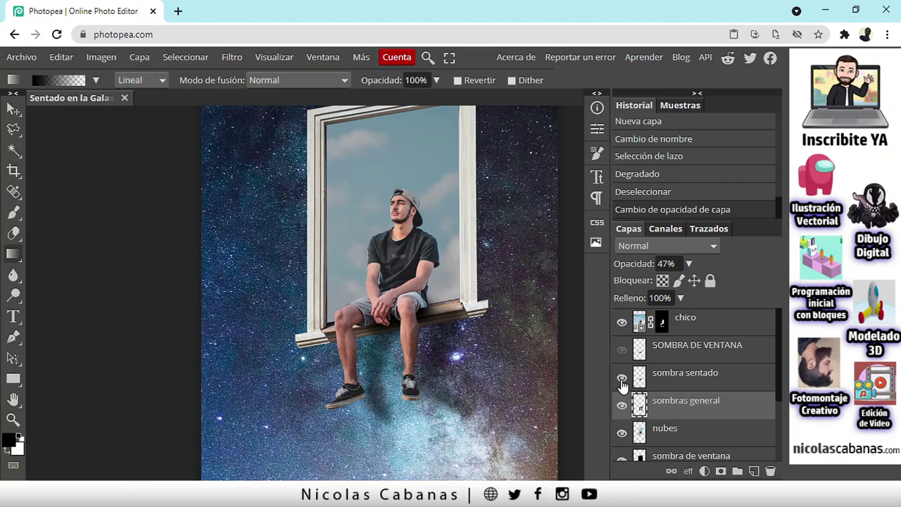
click(622, 349)
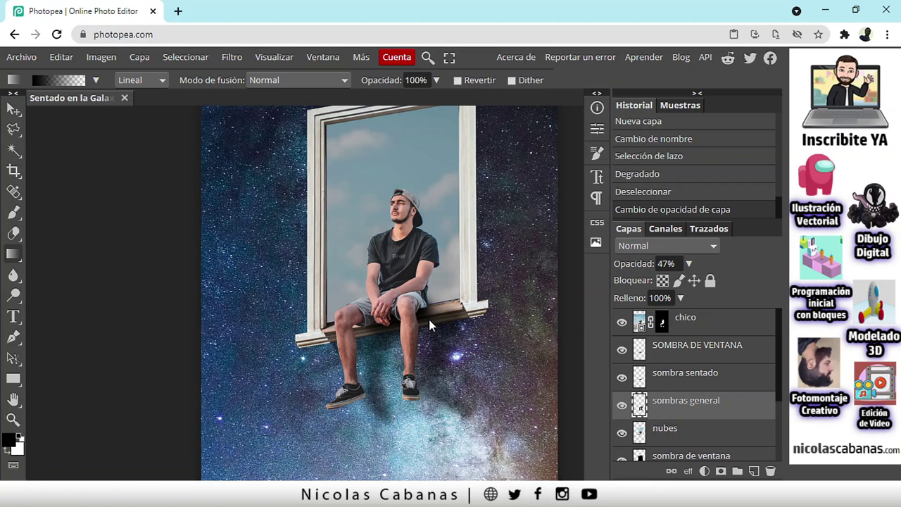
- Inspect the leg shadows against the galaxy and hide the galaxia layer to isolate them on a plain background
scroll(448, 321, down, 2)
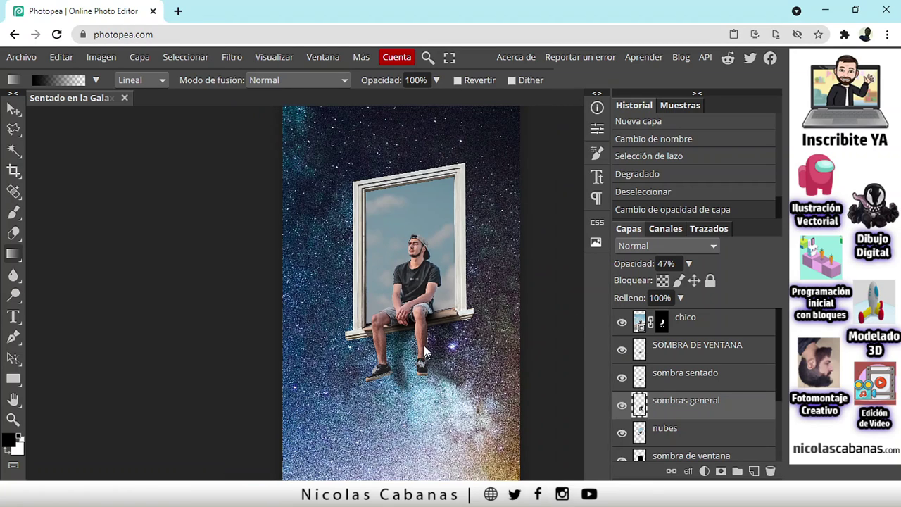
scroll(425, 352, up, 2)
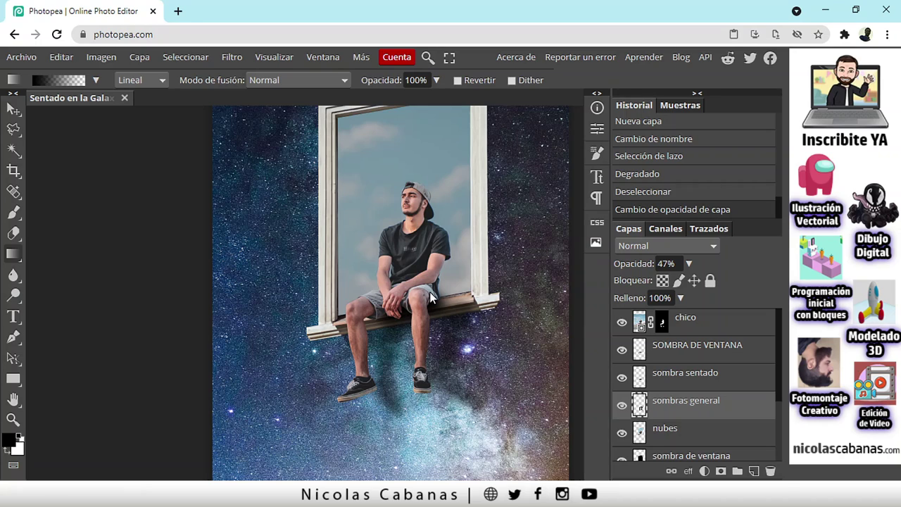
scroll(428, 324, up, 1)
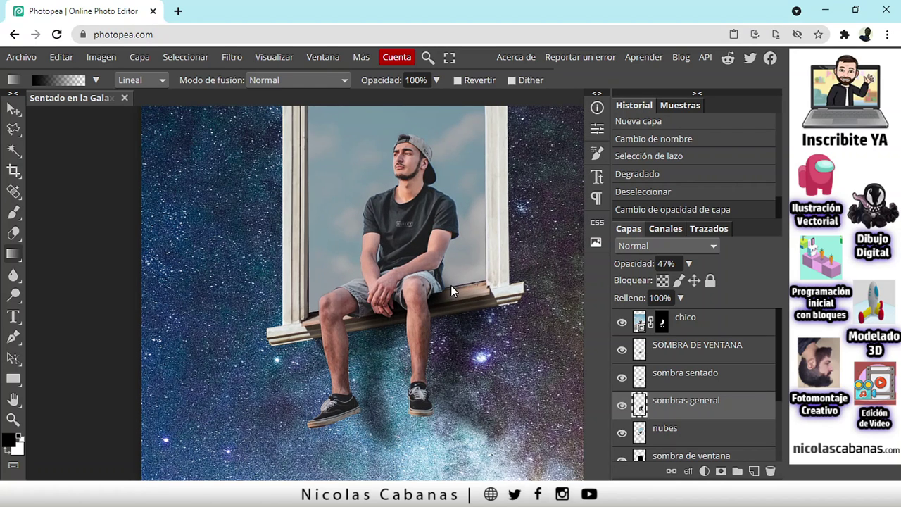
scroll(451, 296, up, 1)
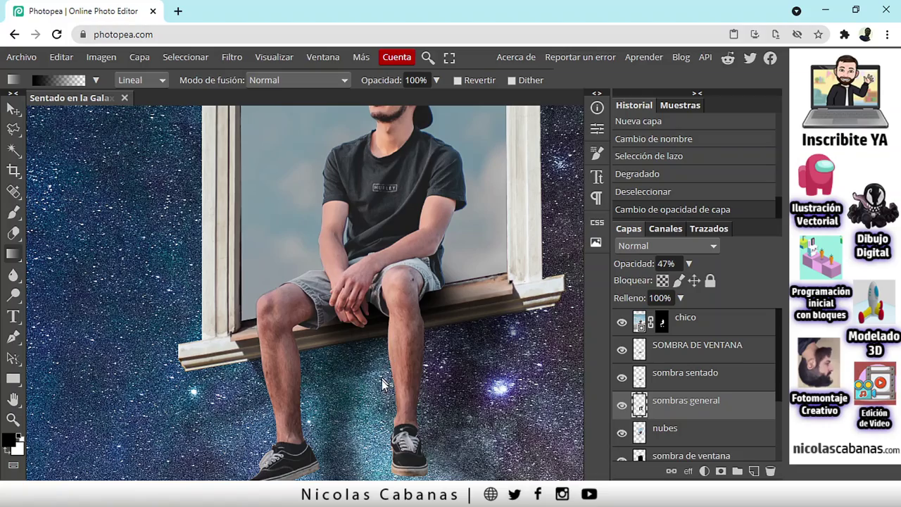
drag(366, 402, 336, 220)
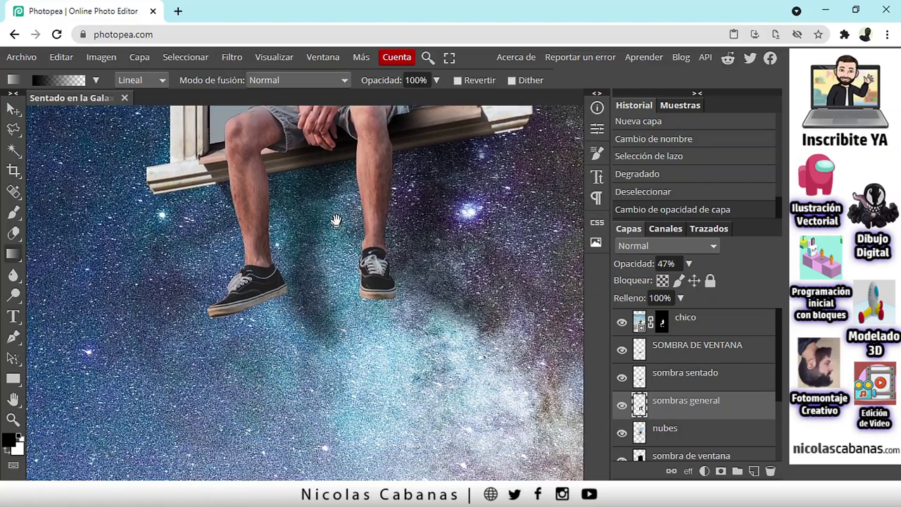
drag(348, 319, 374, 272)
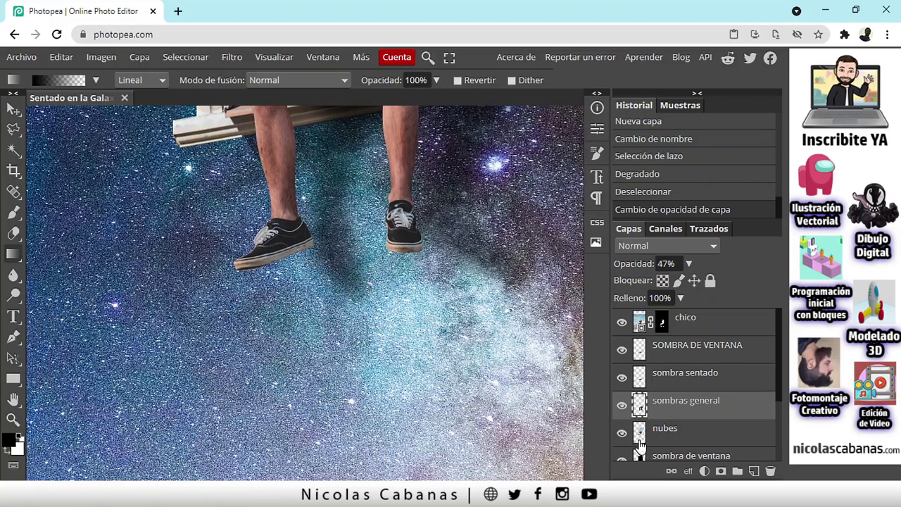
scroll(639, 443, down, 1)
click(622, 450)
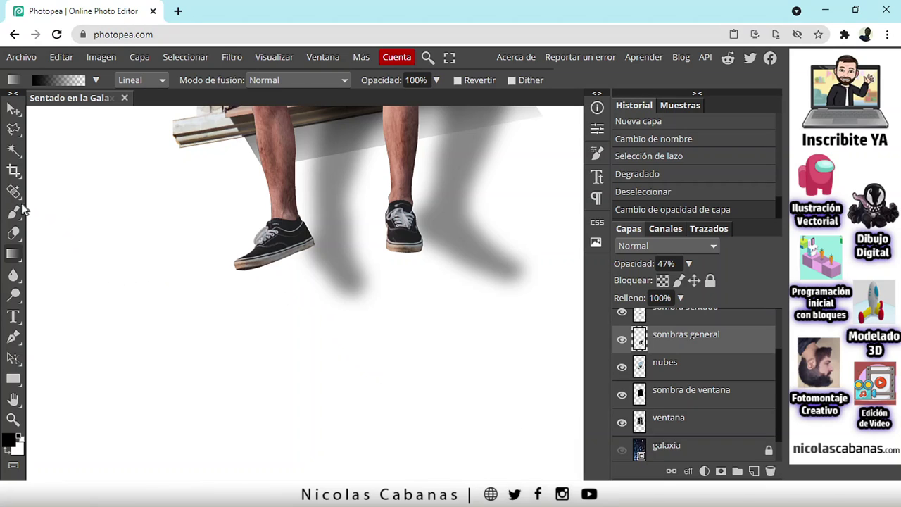
- Paint two short horizontal test strokes below the shoes with a 33 px brush, the upper at 100% hardness and the lower at 19%
key(b)
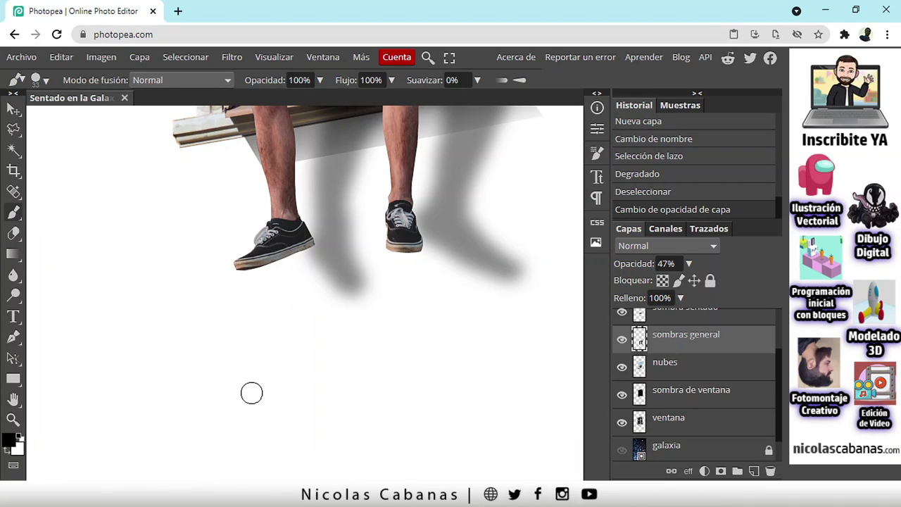
click(39, 80)
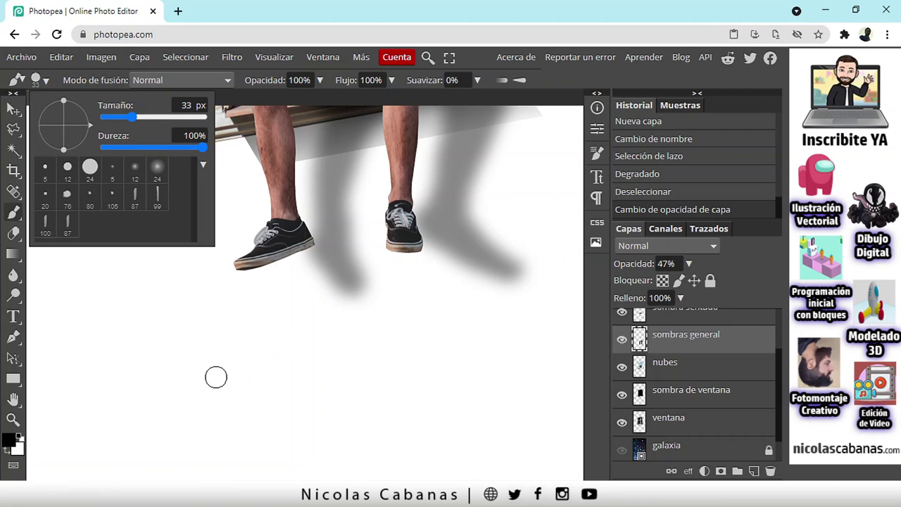
drag(216, 378, 305, 374)
click(43, 82)
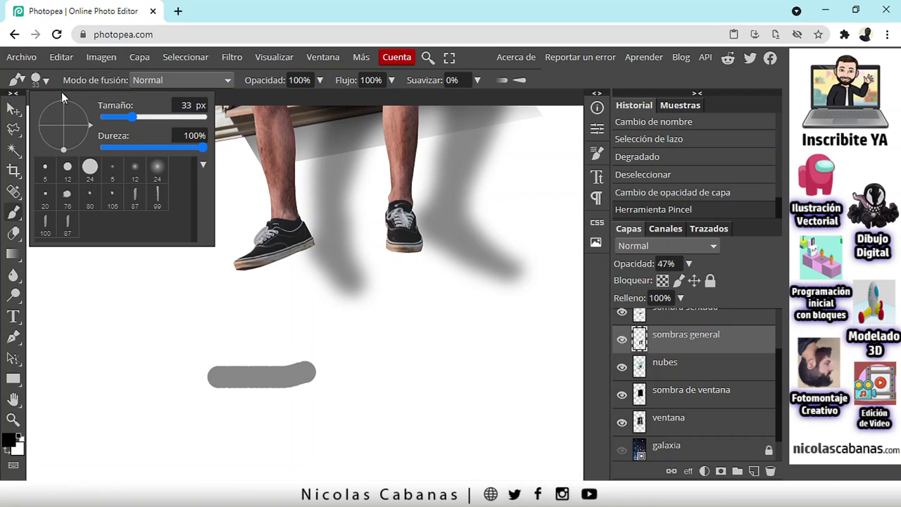
drag(198, 148, 123, 148)
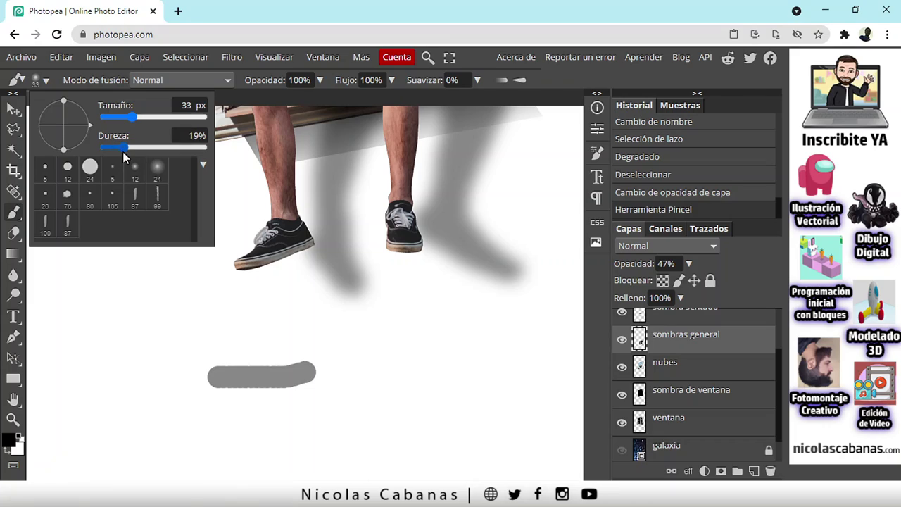
drag(218, 410, 321, 410)
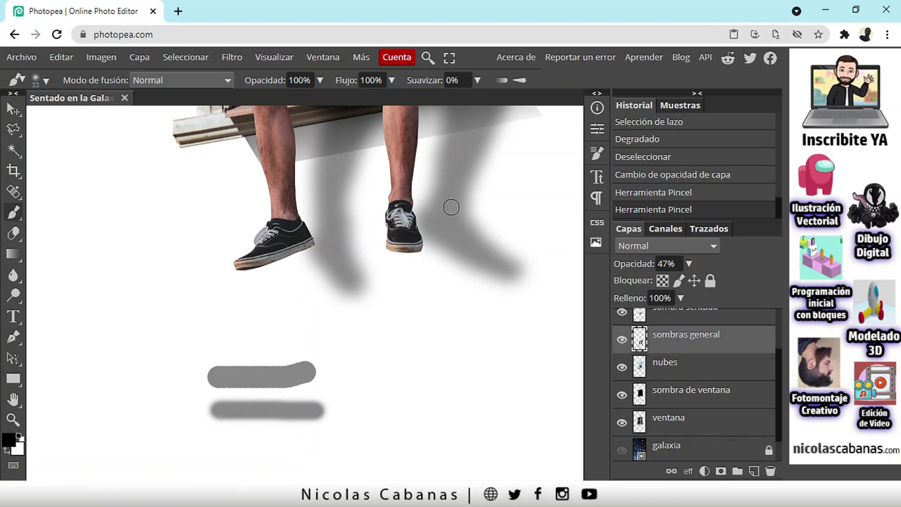
click(47, 81)
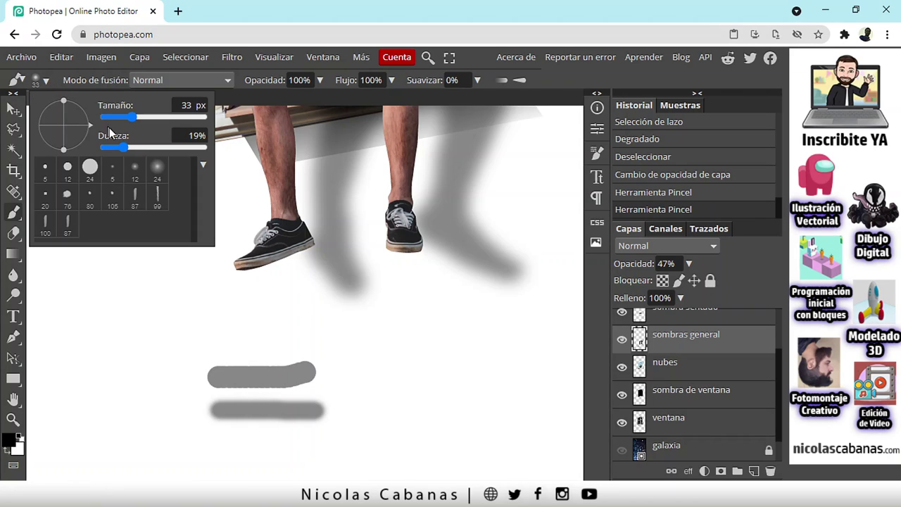
click(124, 147)
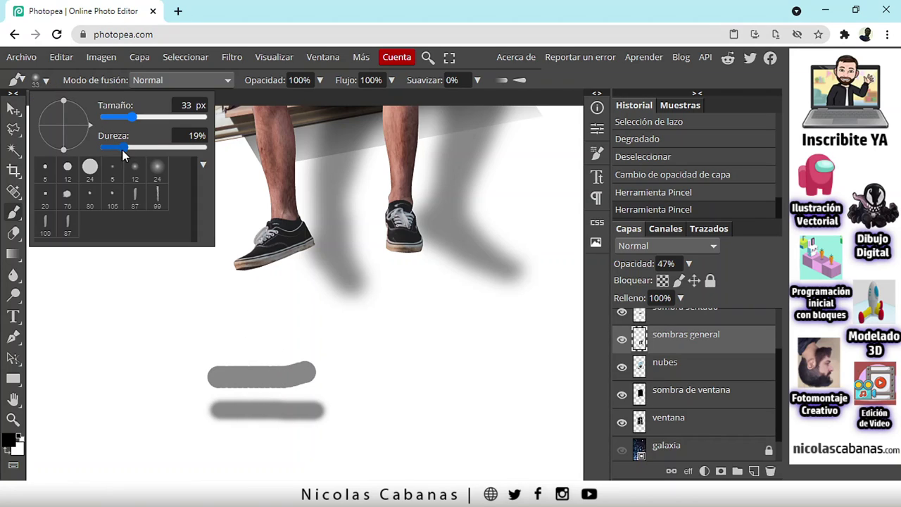
click(561, 71)
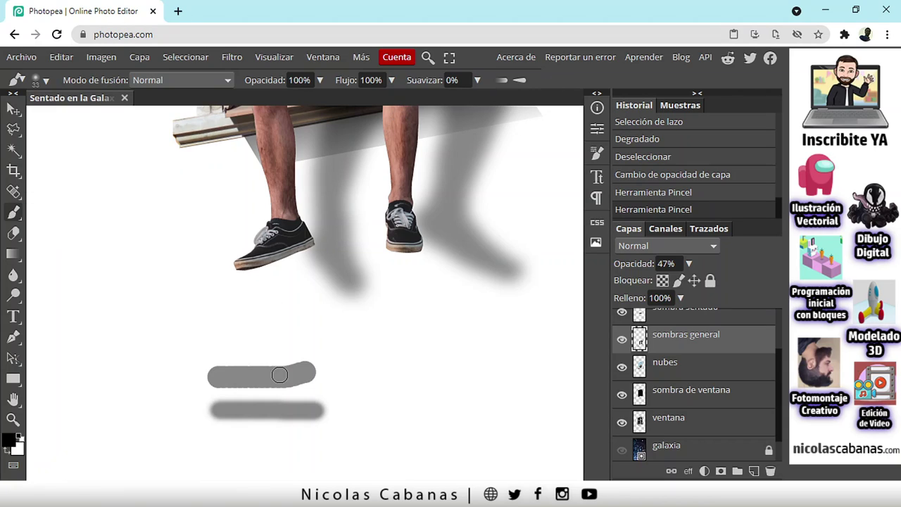
- Soften the upper edge of the hard test stroke with a 47 px eraser set to low hardness
scroll(224, 421, up, 3)
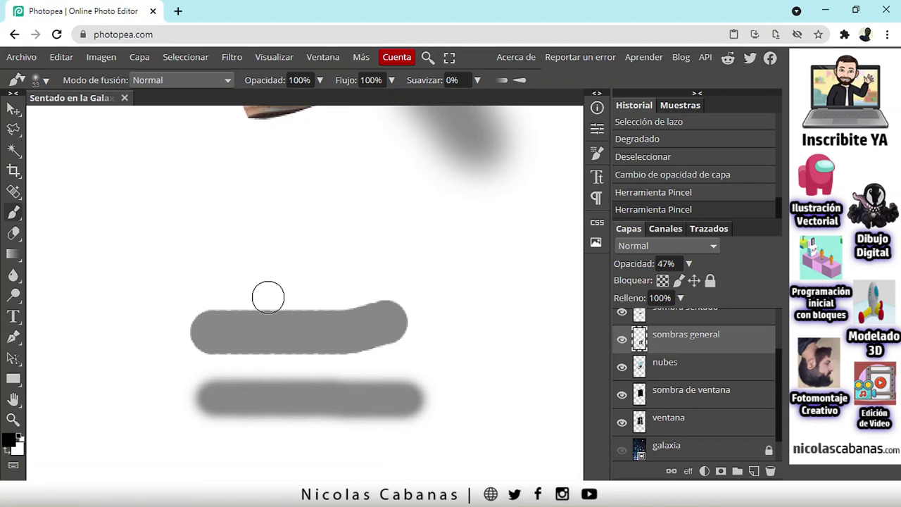
click(14, 236)
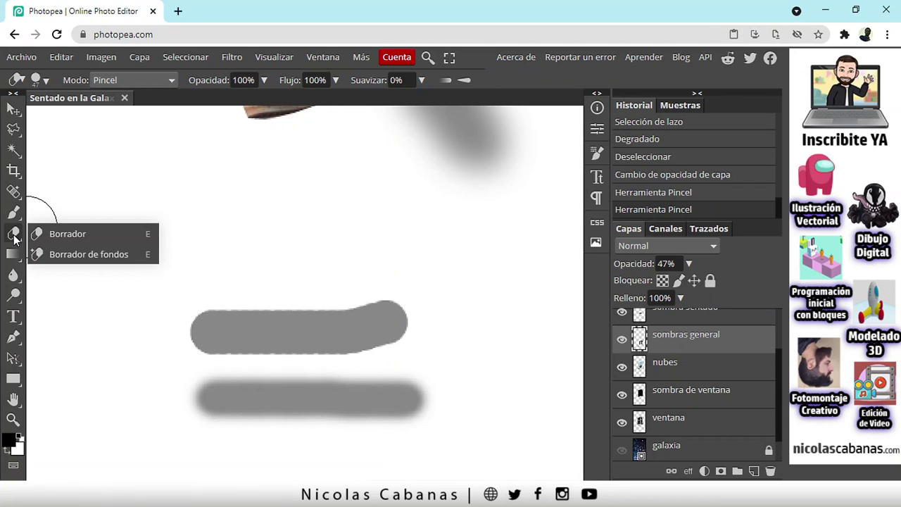
click(63, 233)
click(45, 81)
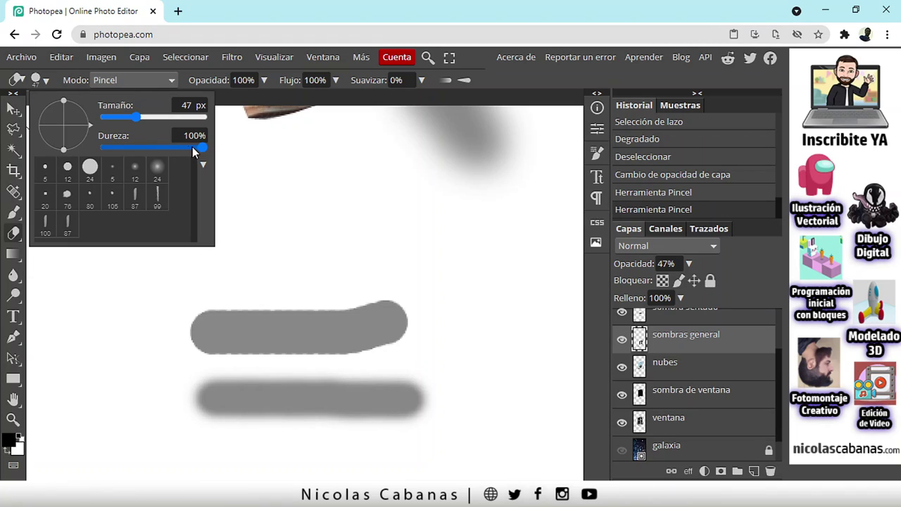
drag(200, 145, 119, 145)
drag(203, 287, 264, 287)
mouse_move(209, 290)
mouse_down()
mouse_move(347, 288)
mouse_move(382, 275)
mouse_move(314, 282)
mouse_move(354, 280)
mouse_move(342, 290)
mouse_move(207, 281)
mouse_move(237, 284)
mouse_move(169, 312)
mouse_up()
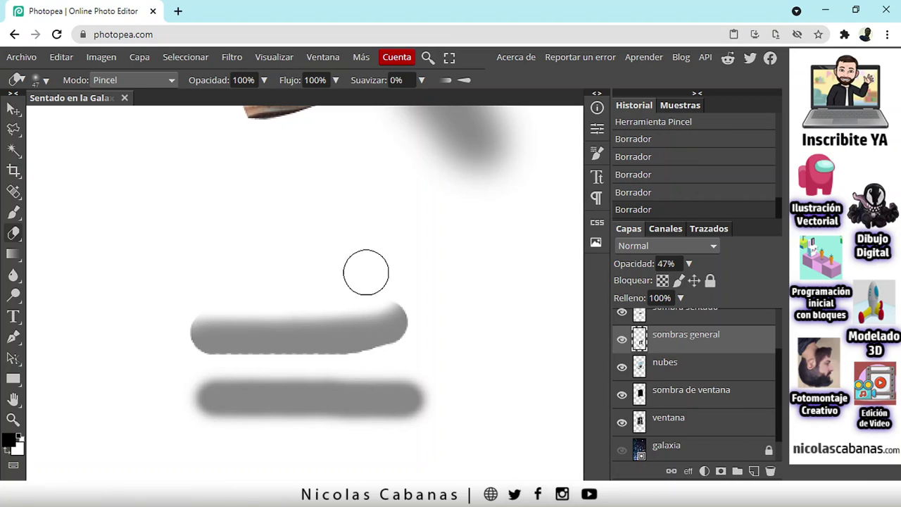
click(414, 296)
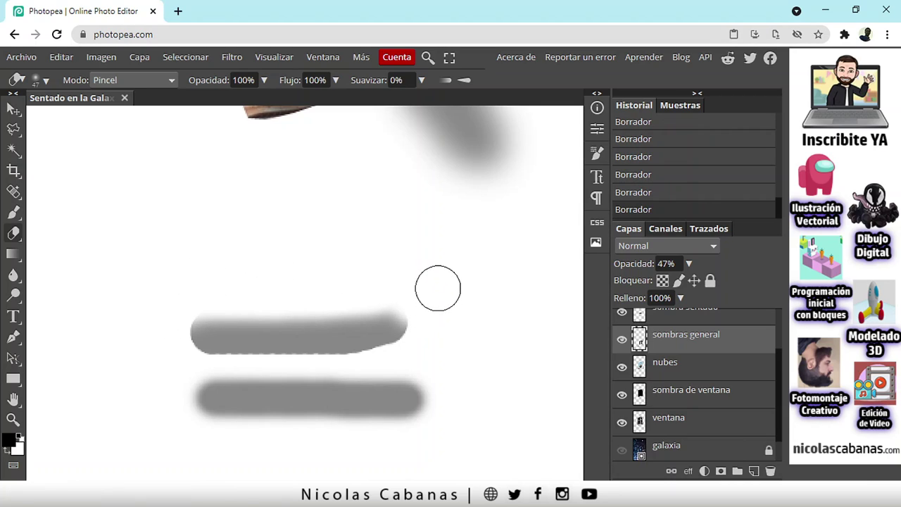
- Delete the two test strokes below the shoes from the sombras general layer using a rectangular selection around them, and clear the selection
scroll(439, 287, down, 2)
mouse_move(407, 214)
mouse_down()
mouse_move(293, 322)
mouse_move(298, 284)
mouse_up()
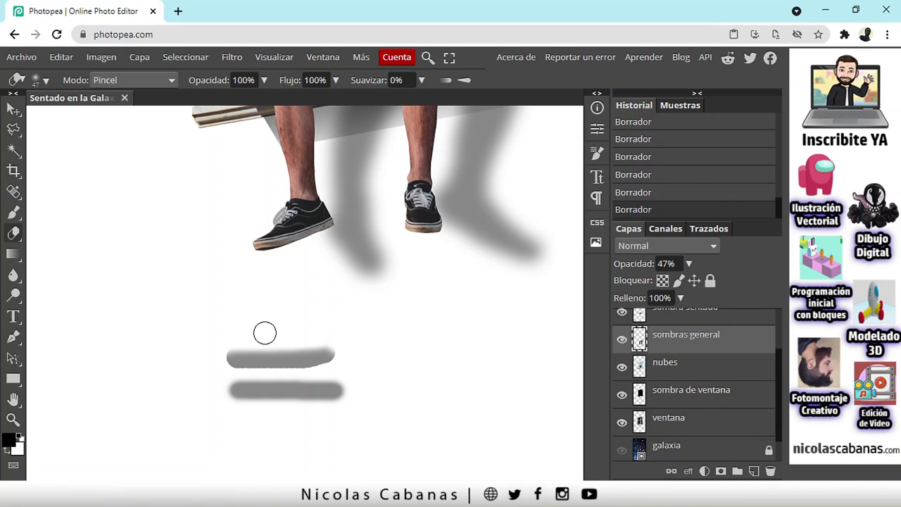
scroll(264, 333, down, 5)
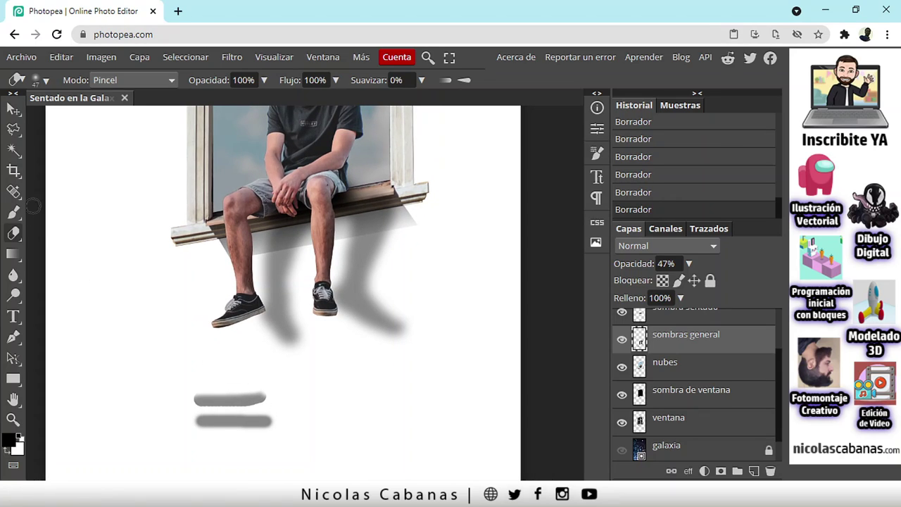
right_click(10, 132)
click(48, 132)
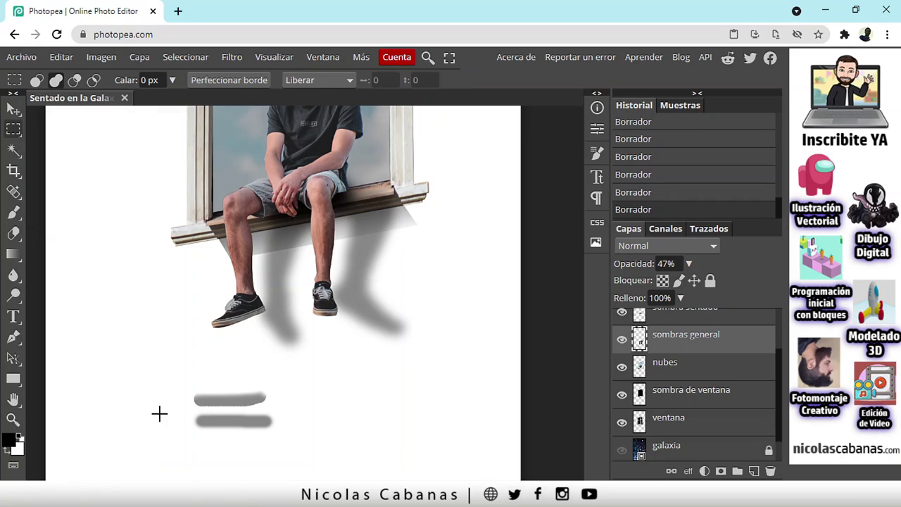
drag(167, 370, 298, 447)
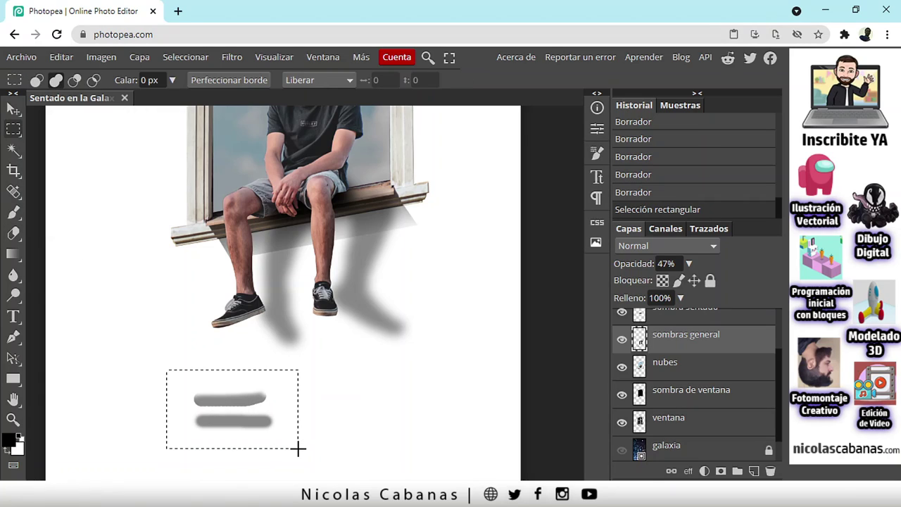
key(Delete)
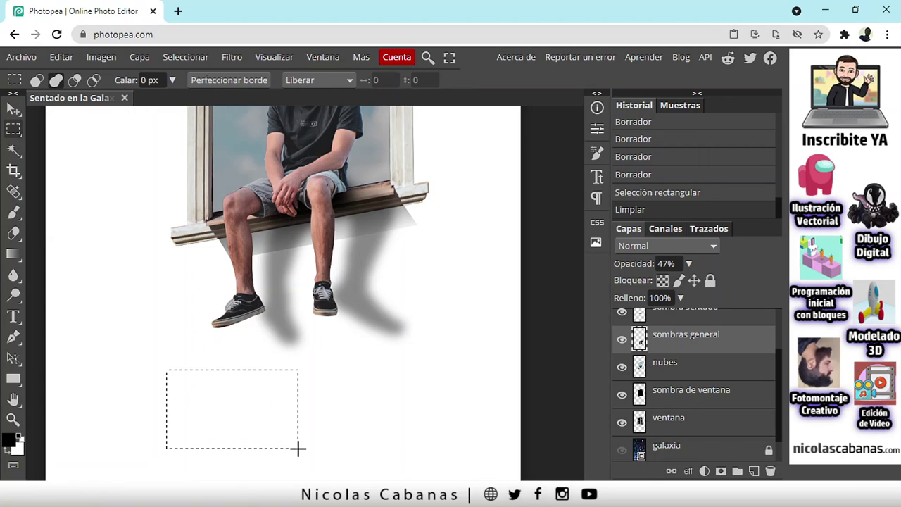
click(184, 59)
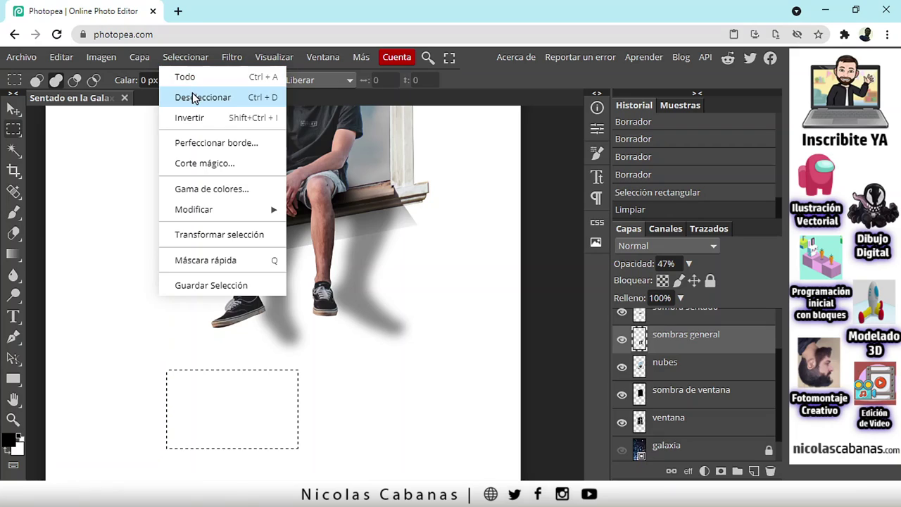
click(194, 98)
- Show the galaxia layer again behind the window and the seated man
scroll(327, 229, right, 2)
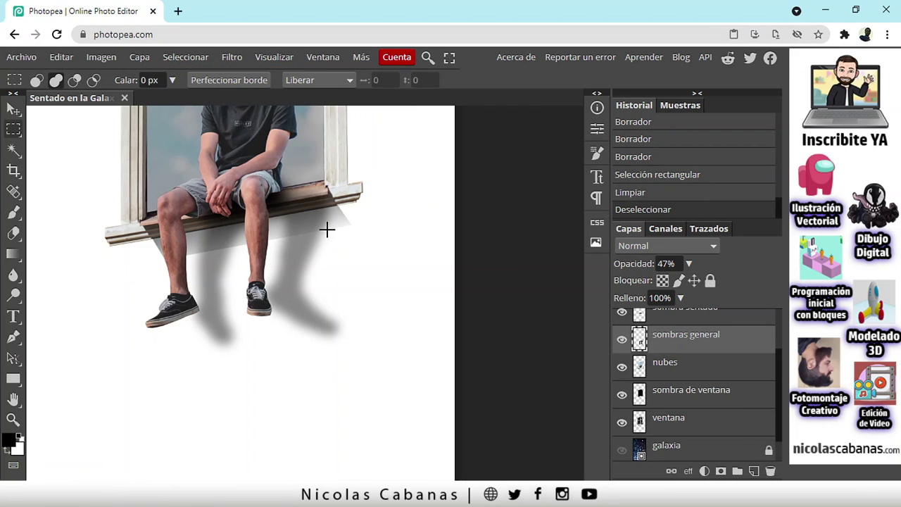
scroll(320, 228, down, 2)
scroll(302, 225, down, 2)
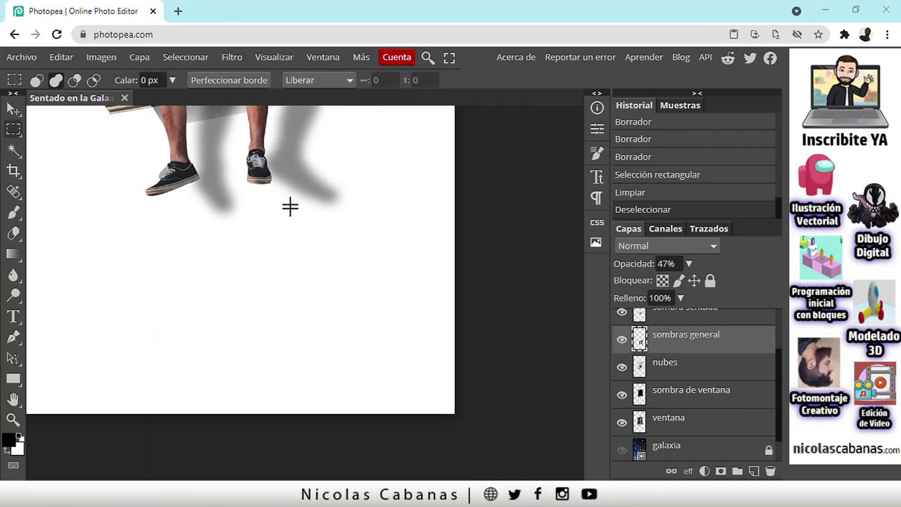
scroll(328, 209, down, 3)
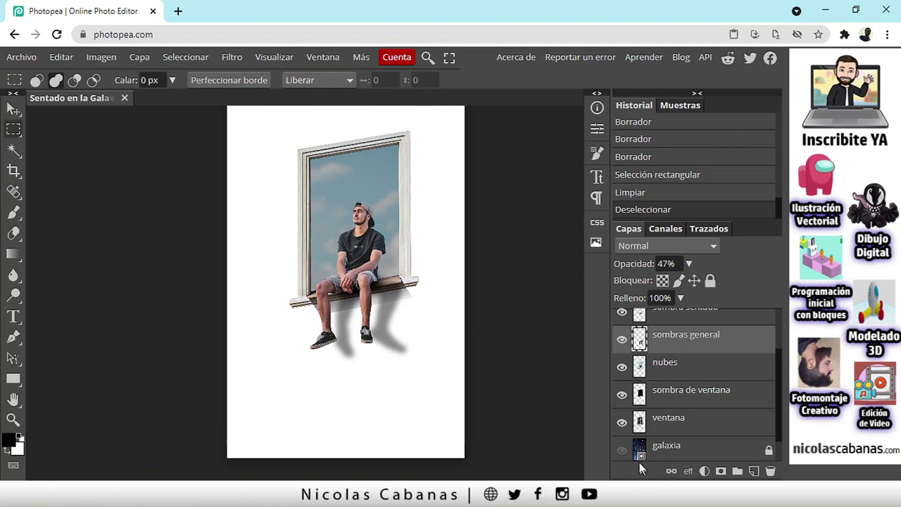
click(622, 451)
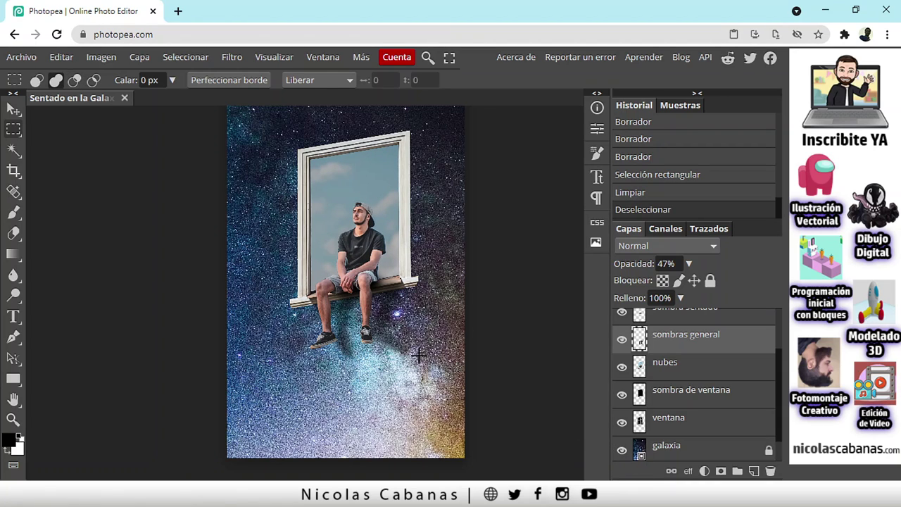
- Examine the finished composition up close and as a whole, checking the man, the window and the leg shadows against the galaxy
scroll(389, 278, up, 2)
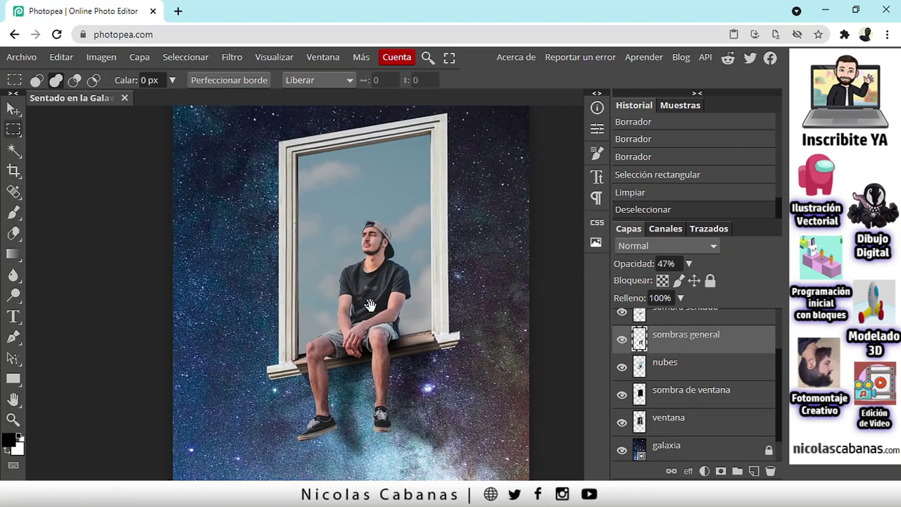
drag(370, 305, 378, 262)
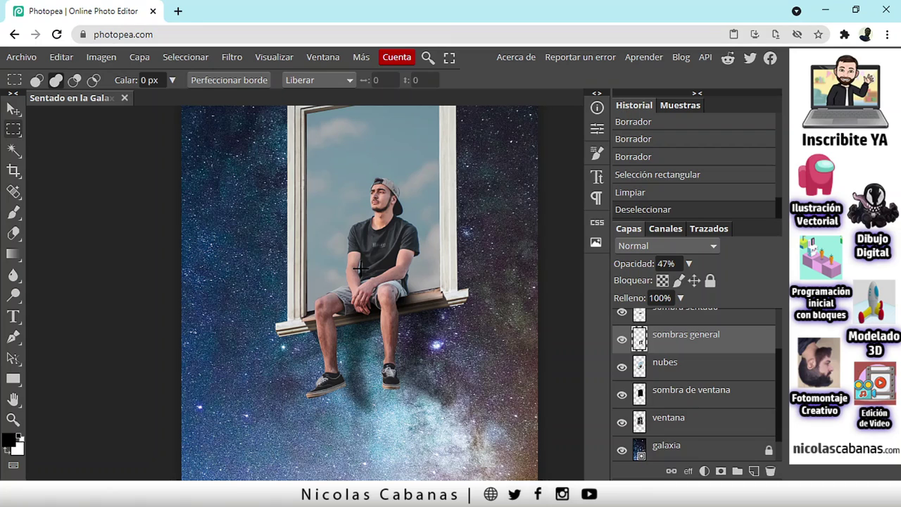
scroll(330, 246, down, 4)
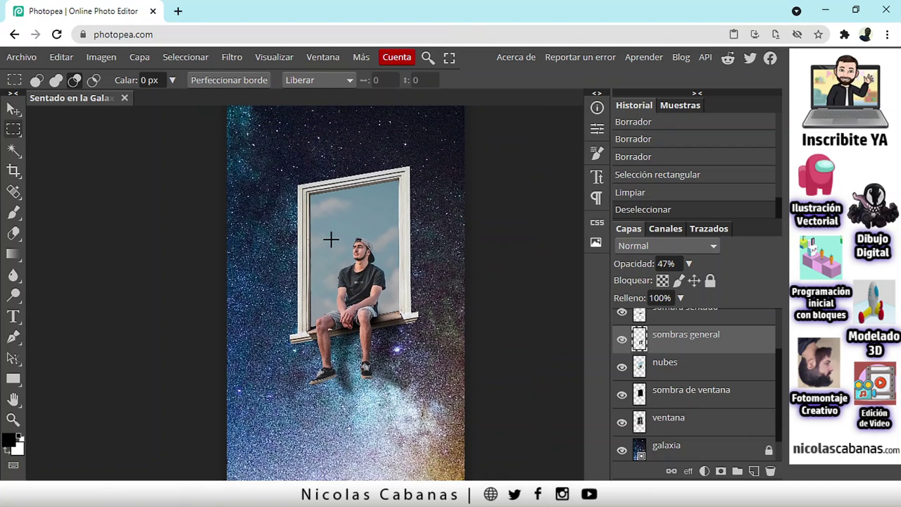
scroll(331, 239, up, 2)
scroll(395, 314, up, 2)
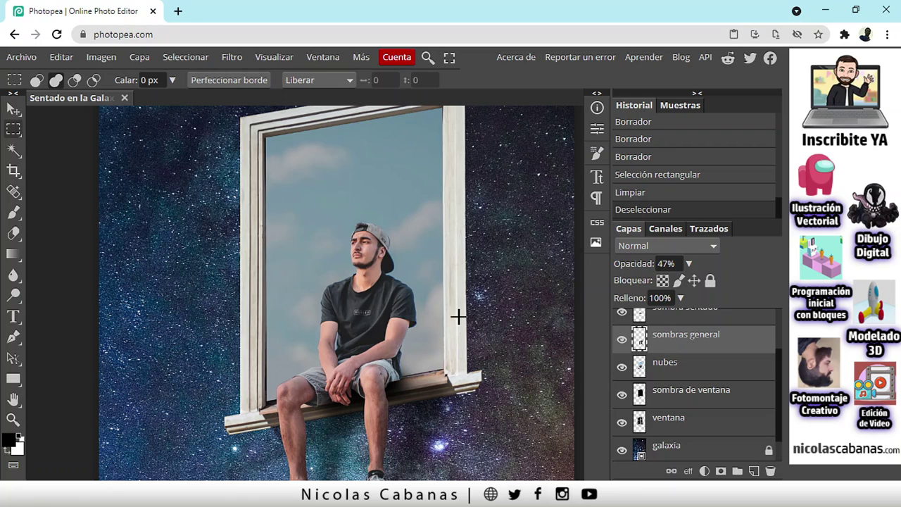
scroll(431, 329, down, 2)
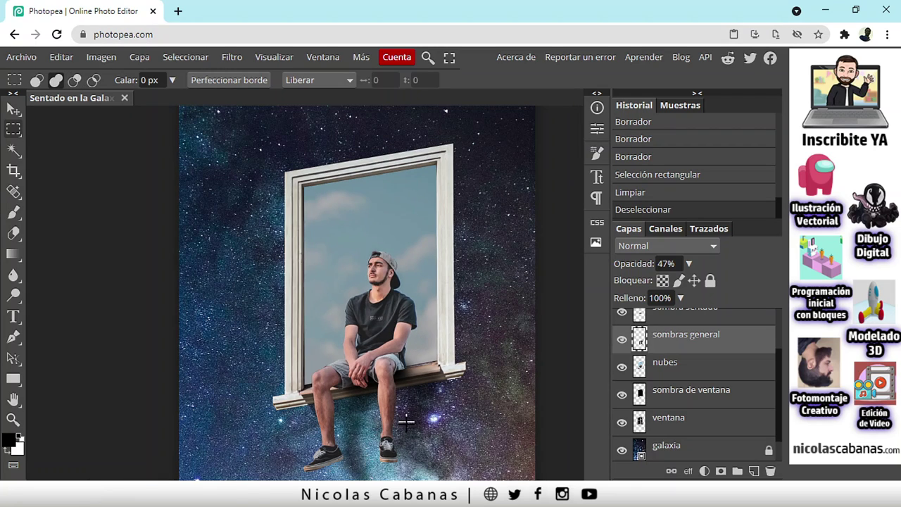
scroll(405, 419, down, 4)
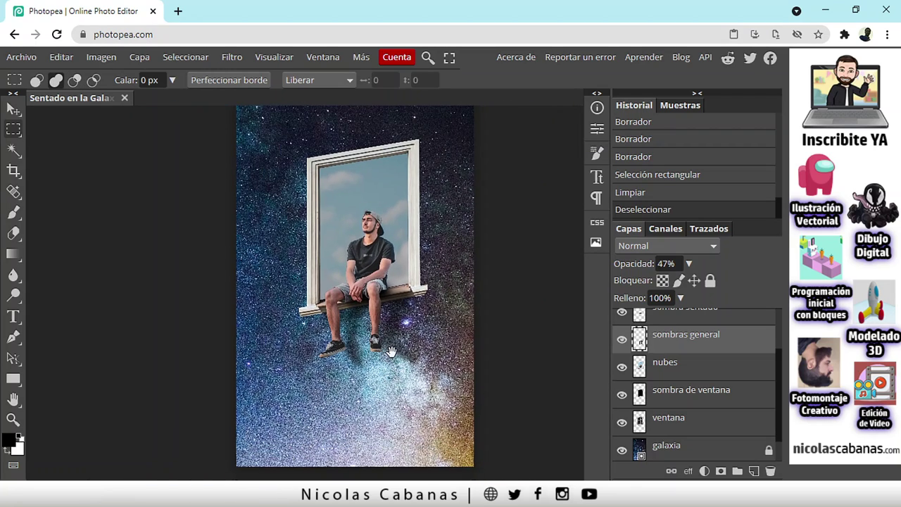
scroll(392, 352, up, 2)
scroll(373, 246, up, 1)
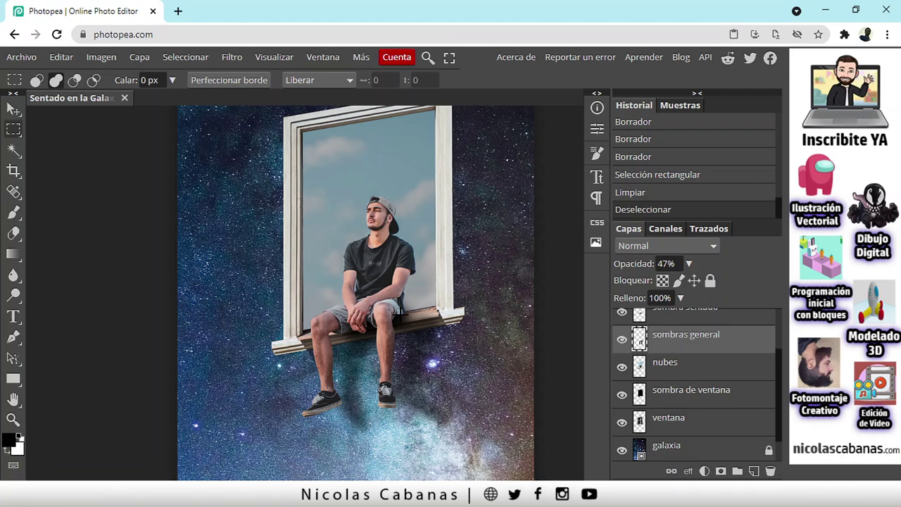
scroll(399, 323, down, 1)
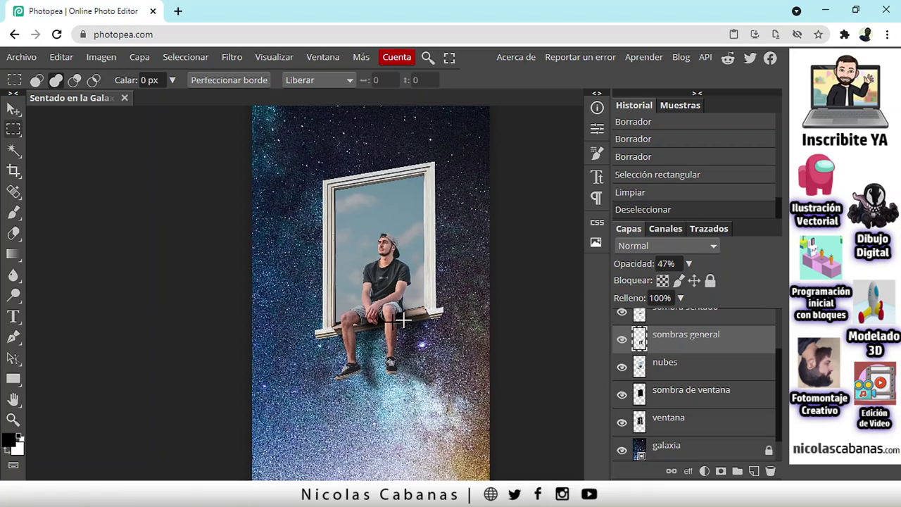
scroll(358, 322, up, 1)
key(shift)
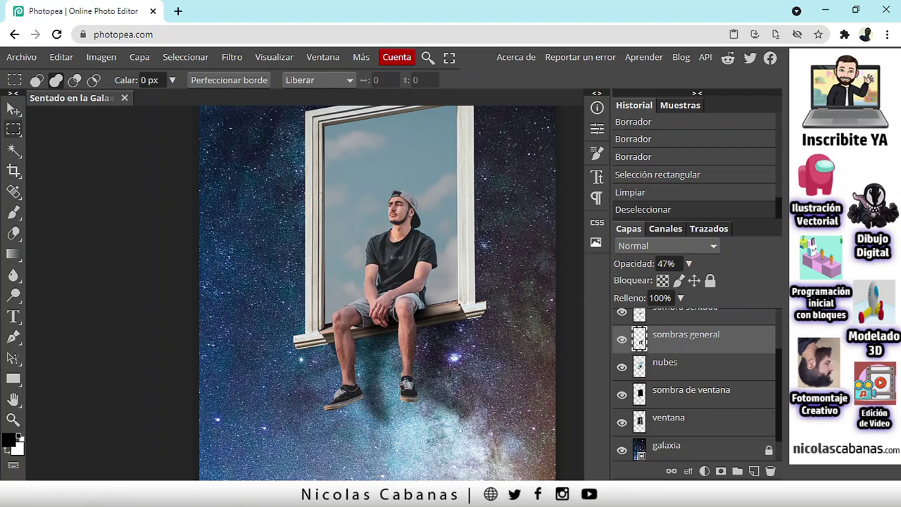